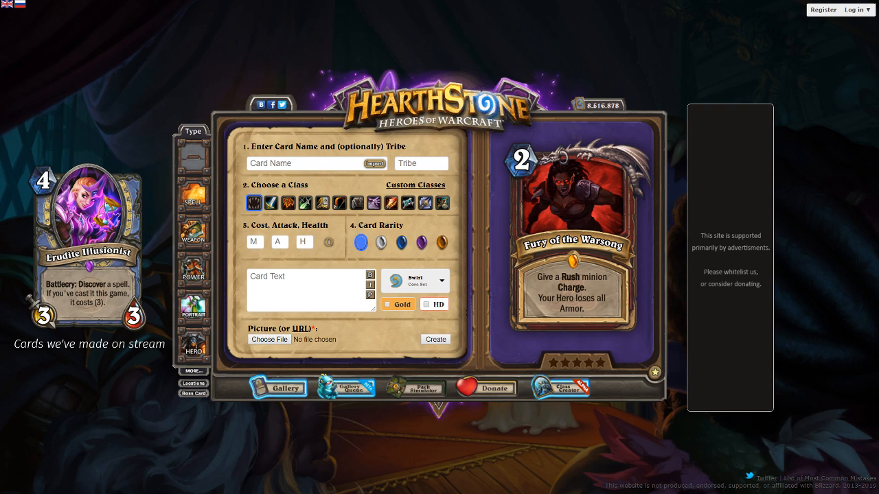
# Name the new card "Optimistic Pessimist"
pyautogui.moveTo(274, 173); pyautogui.dragTo(277, 164)
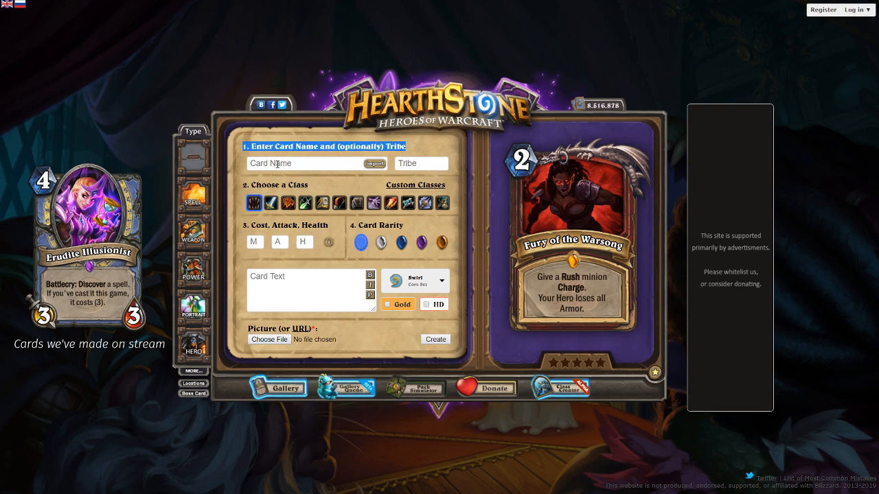
pyautogui.click(277, 165)
pyautogui.write('Opti')
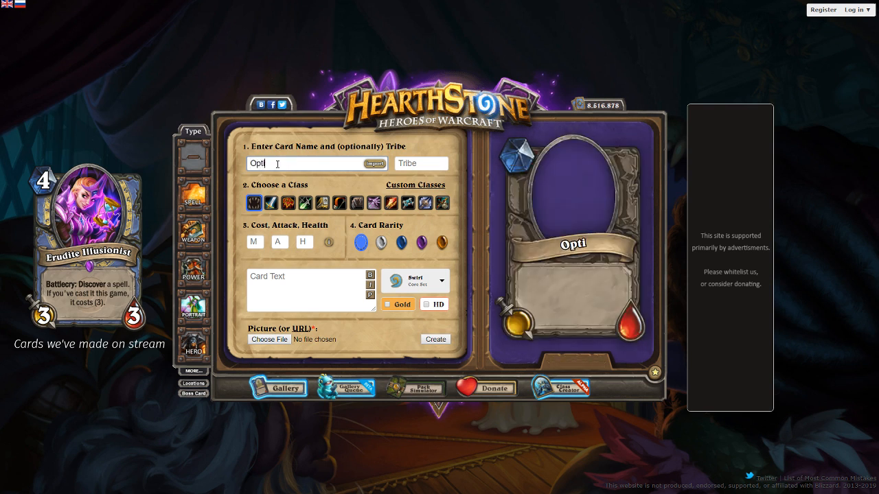
pyautogui.write('mistic Pessimist')
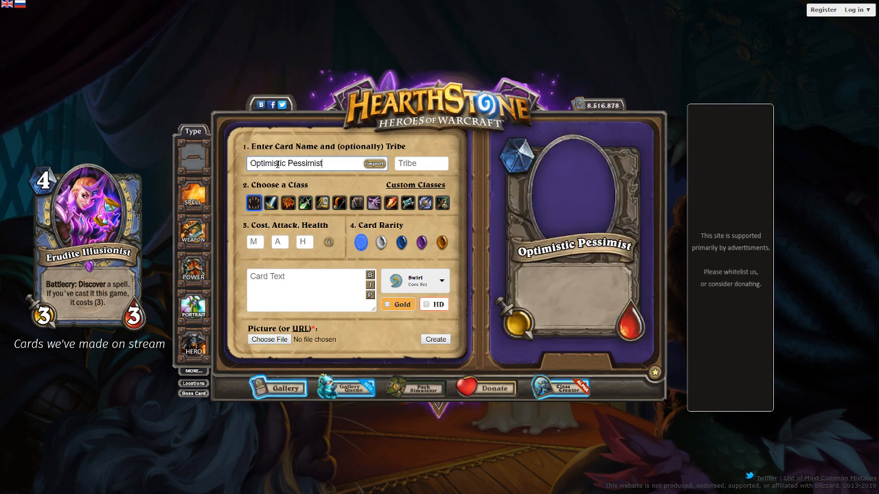
# Set the card's cost, attack and health to 3 each and give it the purple epic rarity
pyautogui.click(254, 242)
pyautogui.write('3')
pyautogui.press('Tab')
pyautogui.write('3')
pyautogui.press('Tab')
pyautogui.write('3')
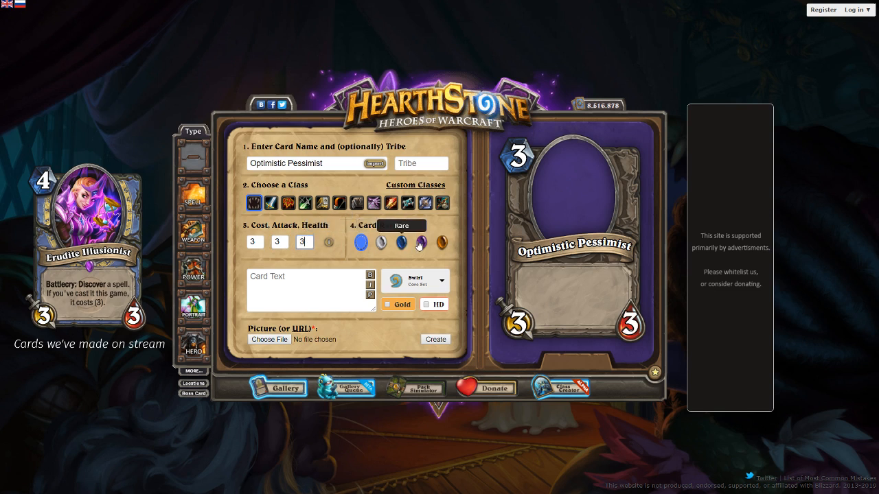
pyautogui.click(421, 242)
# Enter the card text "Battlecry: If your hand has 0 or 9 cards, destroy a minion"
pyautogui.click(323, 289)
pyautogui.write('Battlecry: ')
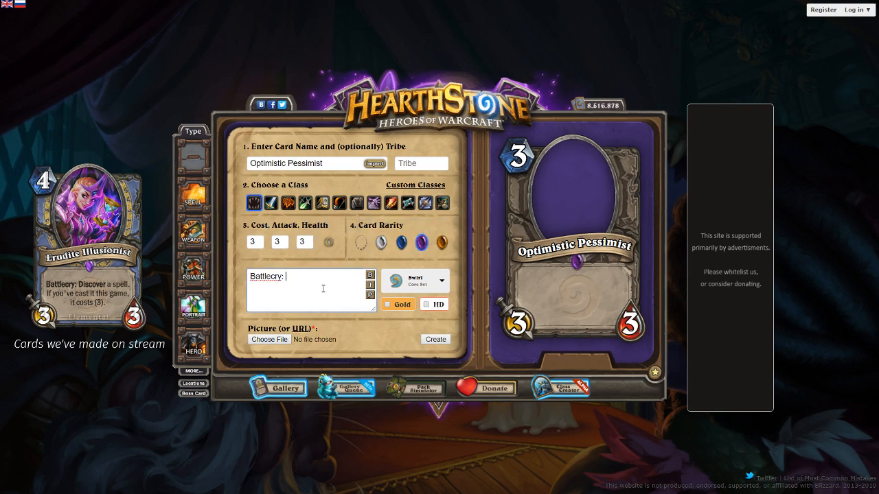
pyautogui.write('If your hand has 0')
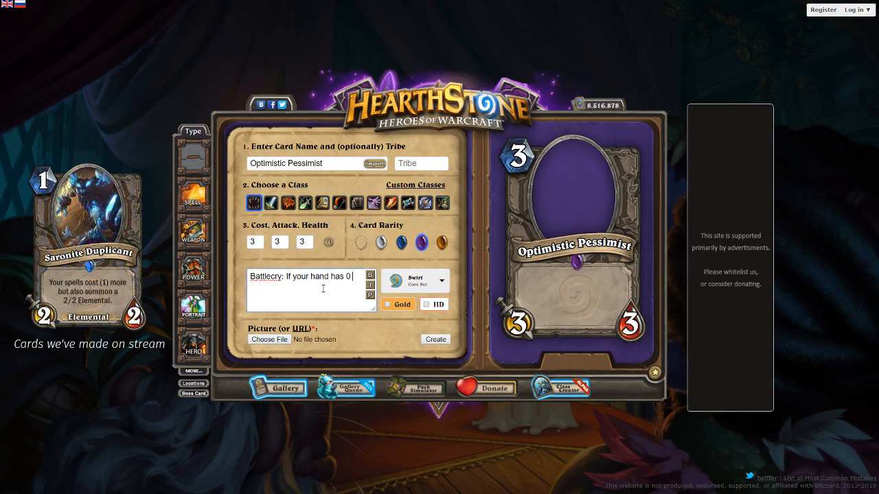
pyautogui.write(' or 9 cards, destroy a minion')
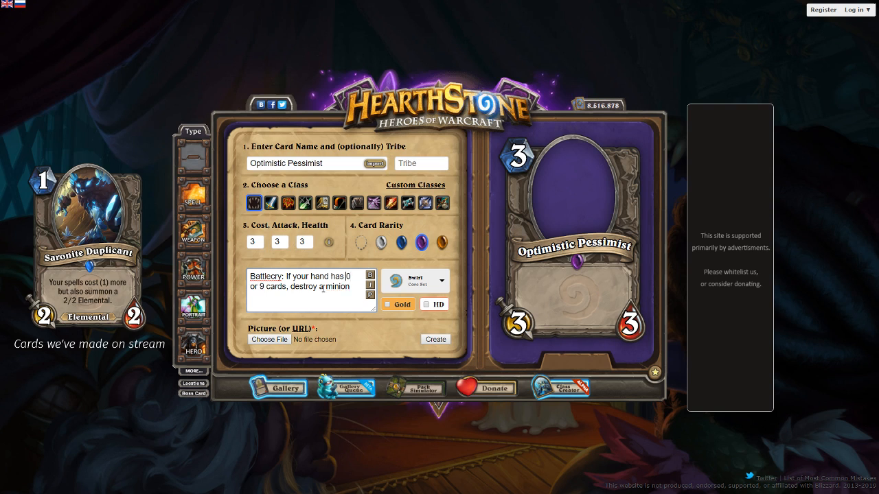
# Reword the card text to "Battlecry: If you are holding 0 or 9 cards, destroy a minion." and apply it to the preview
pyautogui.press('BackSpace')
pyautogui.press('BackSpace')
pyautogui.press('BackSpace')
pyautogui.press('BackSpace')
pyautogui.press('BackSpace')
pyautogui.press('BackSpace')
pyautogui.press('BackSpace')
pyautogui.press('BackSpace')
pyautogui.press('BackSpace')
pyautogui.press('BackSpace')
pyautogui.press('BackSpace')
pyautogui.write('are holding')
pyautogui.click(370, 296)
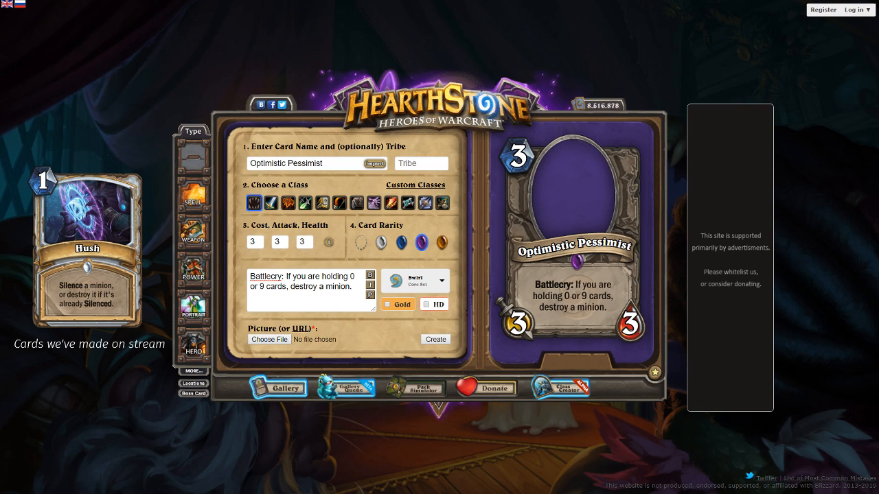
# Rename the card "One with Everything"
pyautogui.moveTo(347, 164); pyautogui.dragTo(157, 151)
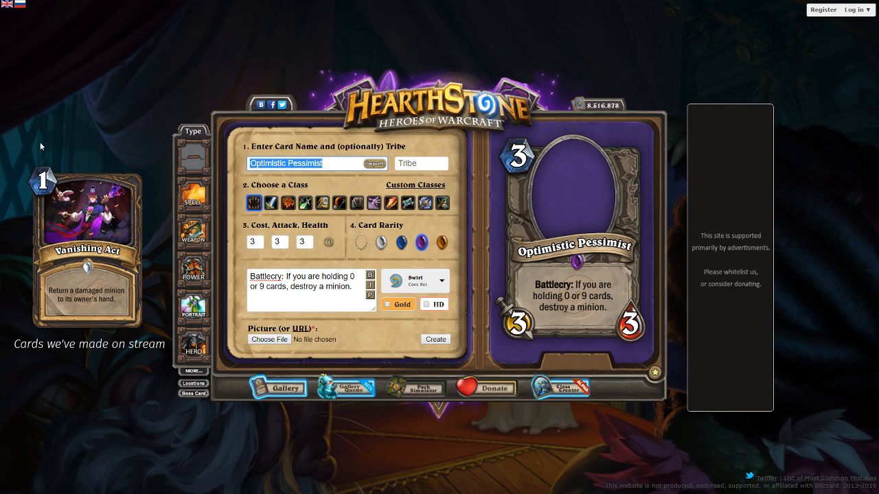
pyautogui.write('O')
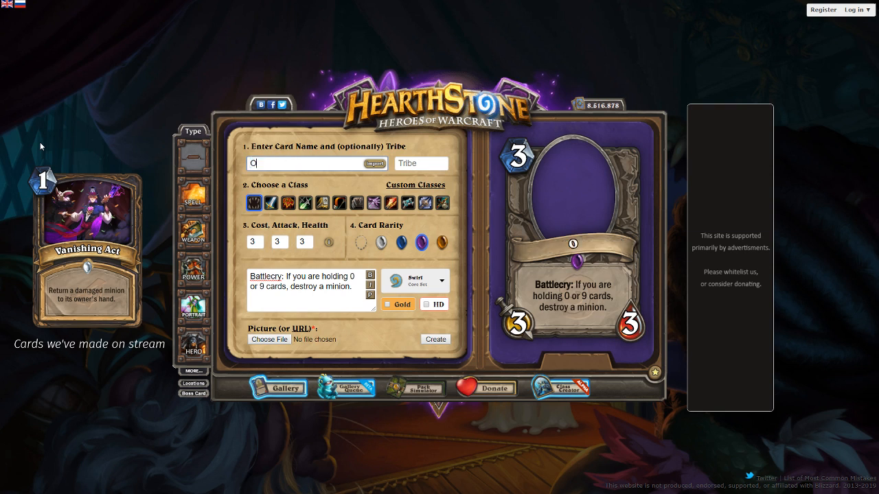
pyautogui.write('ne with Everything')
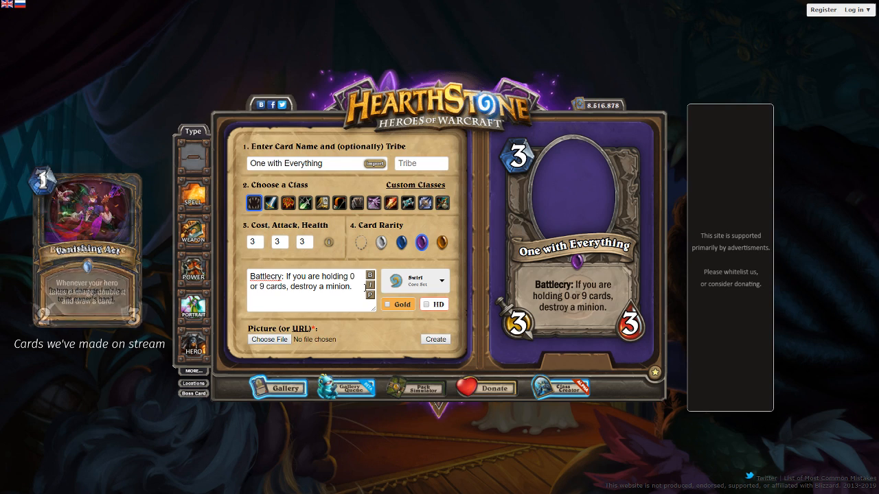
# Switch the picture source to a URL and paste the copied i.pinimg.com image link for the card art
pyautogui.click(305, 329)
pyautogui.click(307, 339)
pyautogui.hotkey('ctrl', 'v')
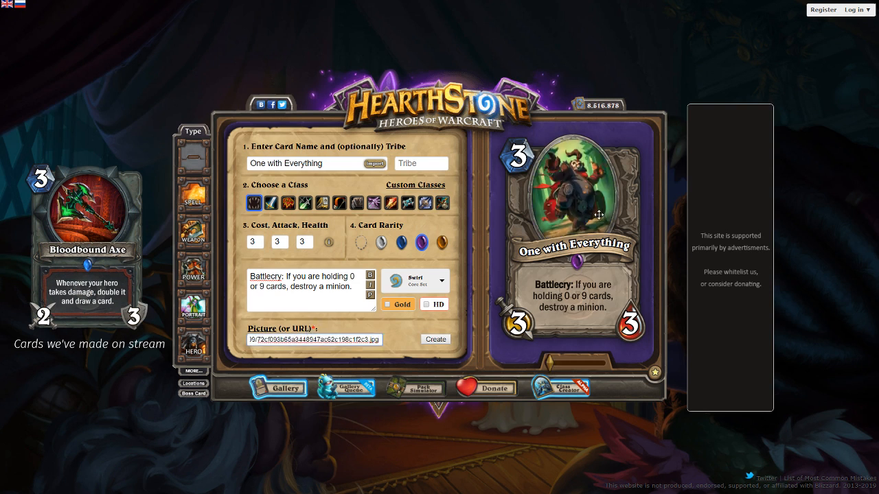
# Adjust the scale and position of the artwork so the character fits inside the card's oval frame
pyautogui.moveTo(552, 358); pyautogui.dragTo(551, 363)
pyautogui.moveTo(584, 219); pyautogui.dragTo(603, 185)
pyautogui.moveTo(552, 362); pyautogui.dragTo(548, 364)
pyautogui.moveTo(582, 186)
pyautogui.mouseDown()
pyautogui.moveTo(581, 206)
pyautogui.moveTo(585, 191)
pyautogui.mouseUp()
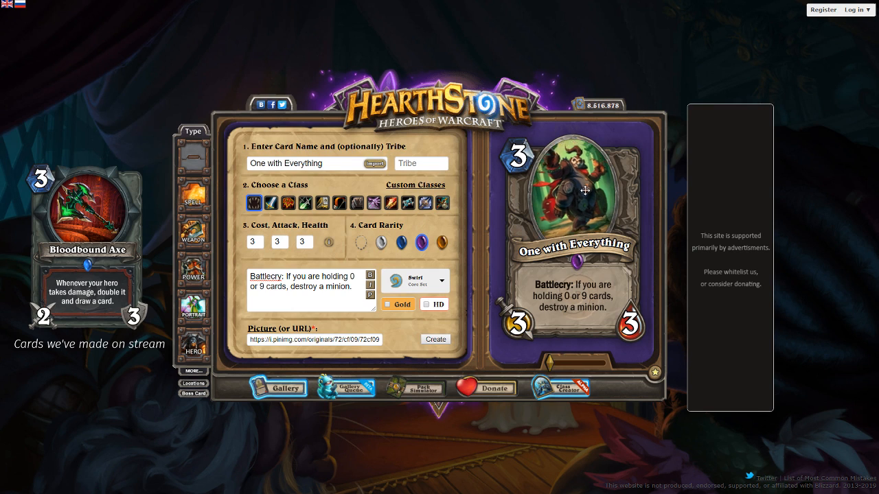
# Rename the card "Brawl-Or-Nothing"
pyautogui.moveTo(326, 164); pyautogui.dragTo(190, 157)
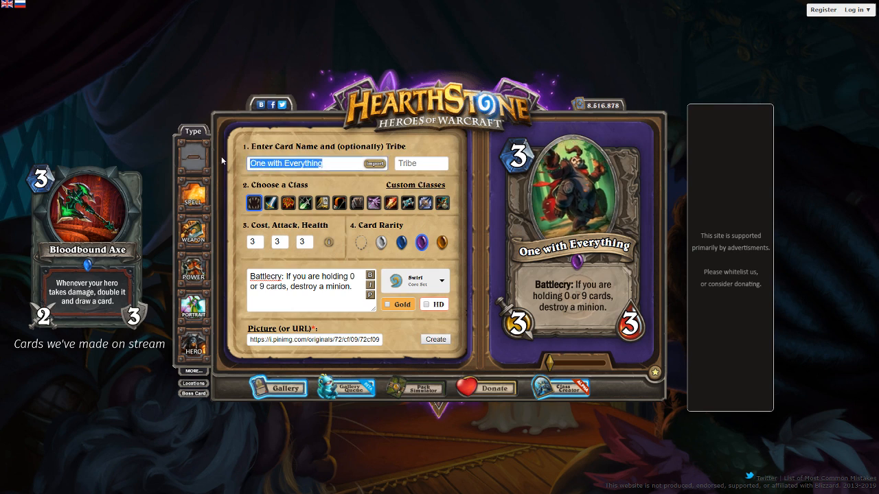
pyautogui.write('Brawl-Or_not')
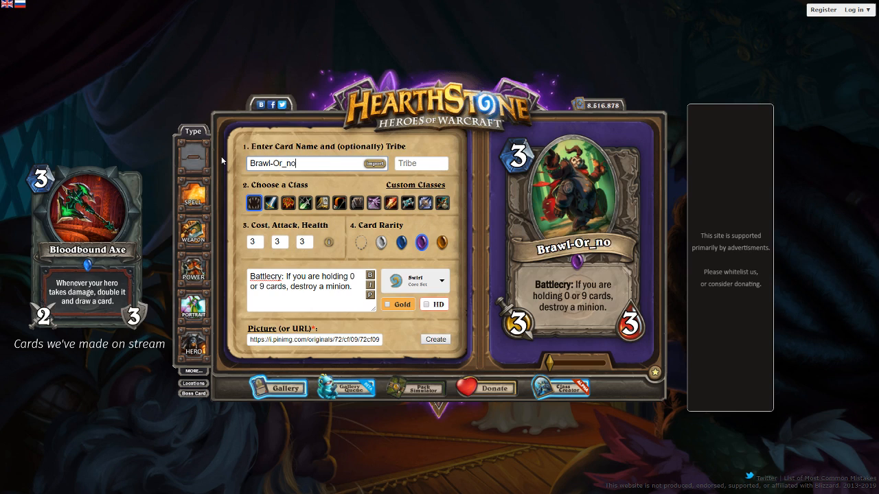
pyautogui.press('BackSpace')
pyautogui.press('BackSpace')
pyautogui.press('BackSpace')
pyautogui.press('BackSpace')
pyautogui.write('-Nothing')
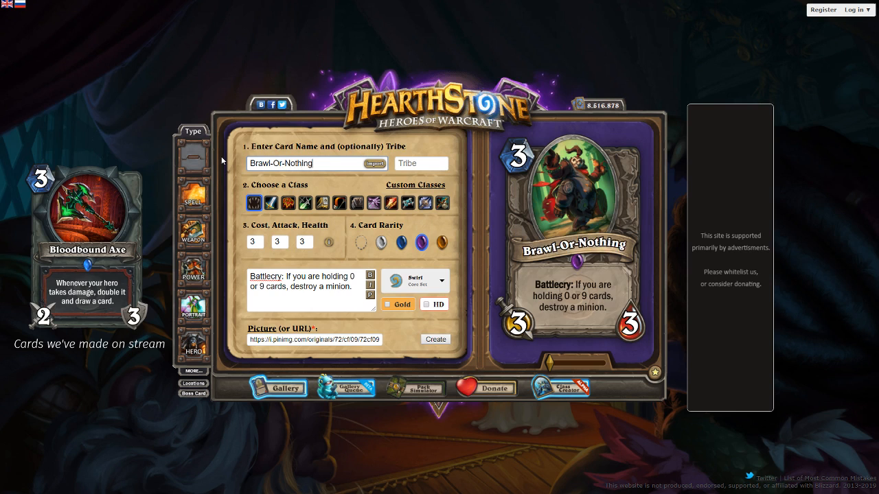
# Replace the card name with "All-or-Nothing Brawler"
pyautogui.hotkey('ctrl', 'a')
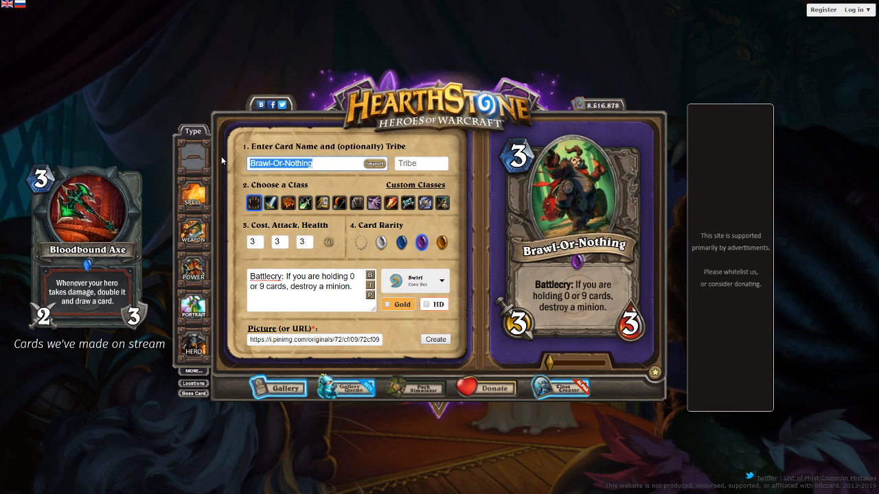
pyautogui.write('All o')
pyautogui.press('BackSpace')
pyautogui.press('BackSpace')
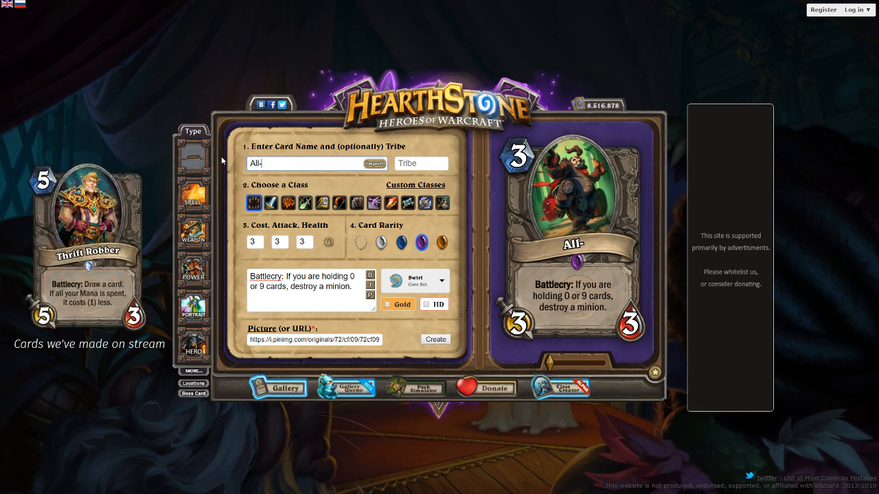
pyautogui.write('-Or')
pyautogui.press('BackSpace')
pyautogui.press('BackSpace')
pyautogui.press('BackSpace')
pyautogui.write('-o-')
pyautogui.press('BackSpace')
pyautogui.write('r-Nothing Brawle')
pyautogui.press('BackSpace')
pyautogui.press('BackSpace')
pyautogui.press('BackSpace')
pyautogui.press('BackSpace')
pyautogui.press('BackSpace')
pyautogui.press('BackSpace')
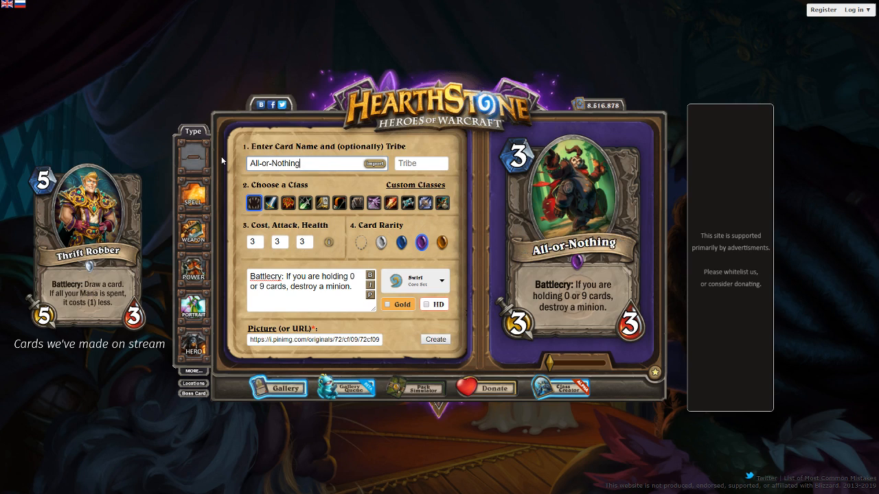
pyautogui.write('Brawler')
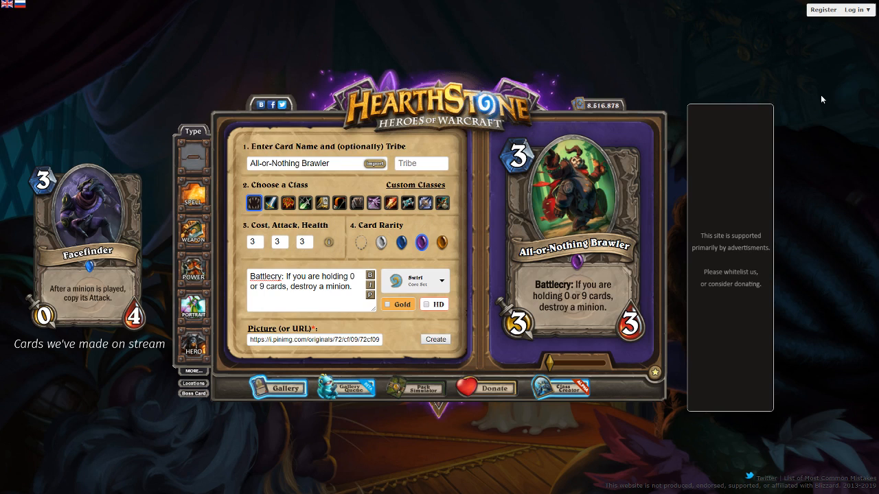
# Nudge the artwork slightly within its frame and create the finished card
pyautogui.moveTo(564, 210); pyautogui.dragTo(563, 209)
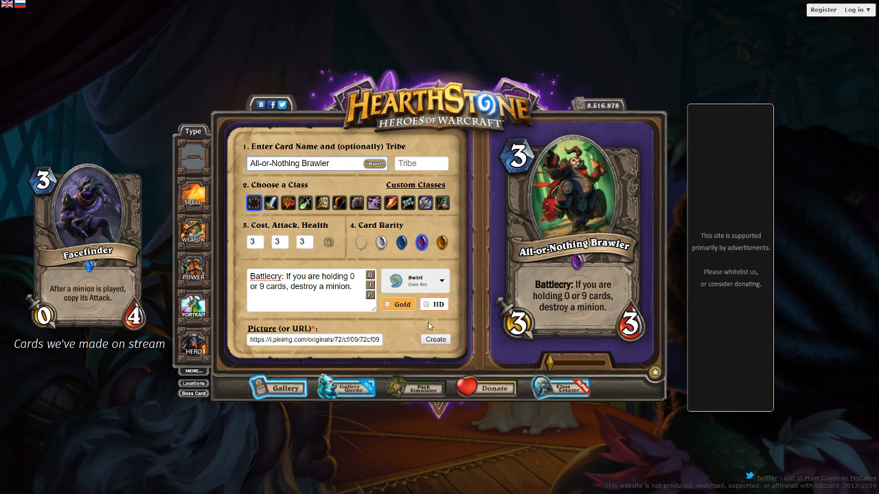
pyautogui.click(442, 343)
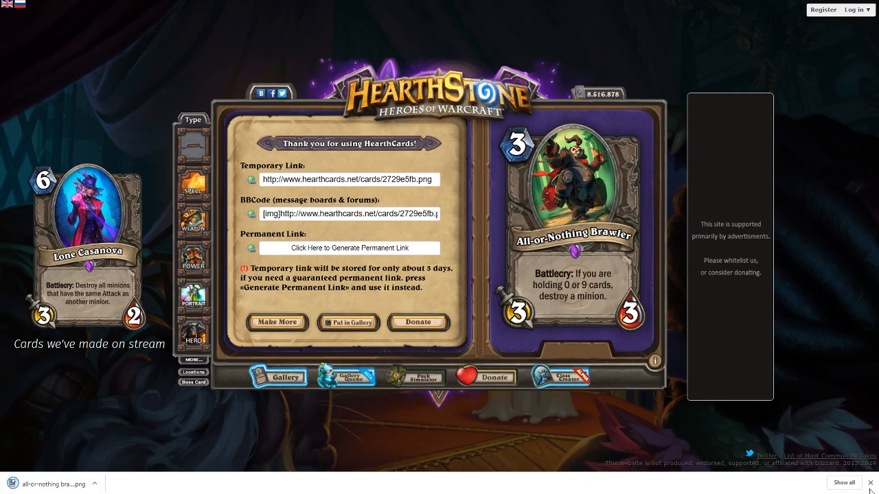
pyautogui.click(871, 484)
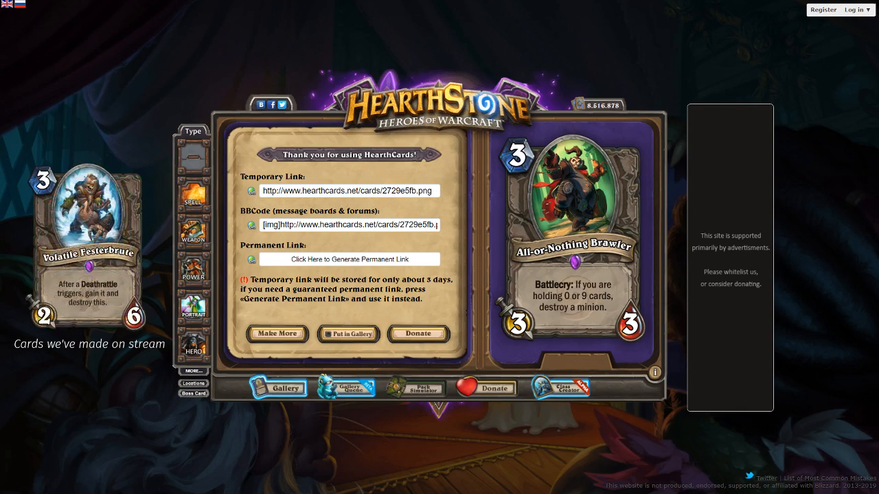
# Start a new spell card with the text "Destroy a random minion. If it's friendly, do something." and apply it to the preview
pyautogui.click(245, 335)
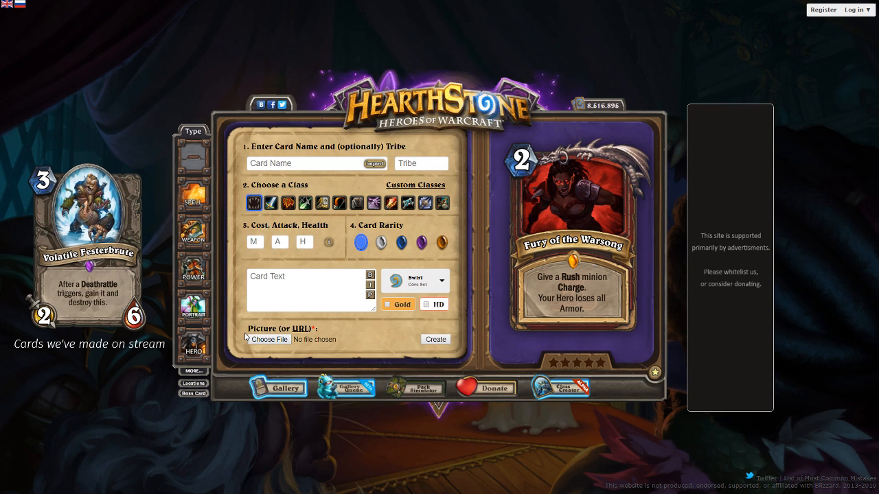
pyautogui.click(270, 163)
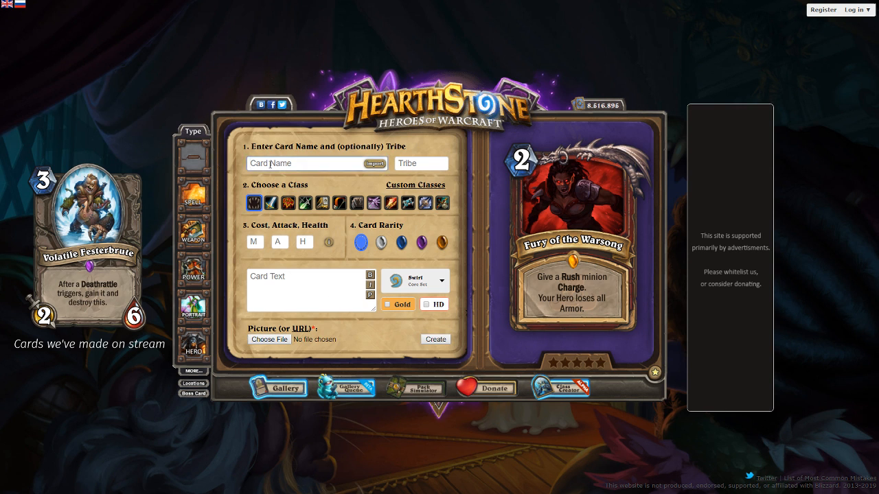
pyautogui.click(261, 283)
pyautogui.write('Des')
pyautogui.write('a random minoin')
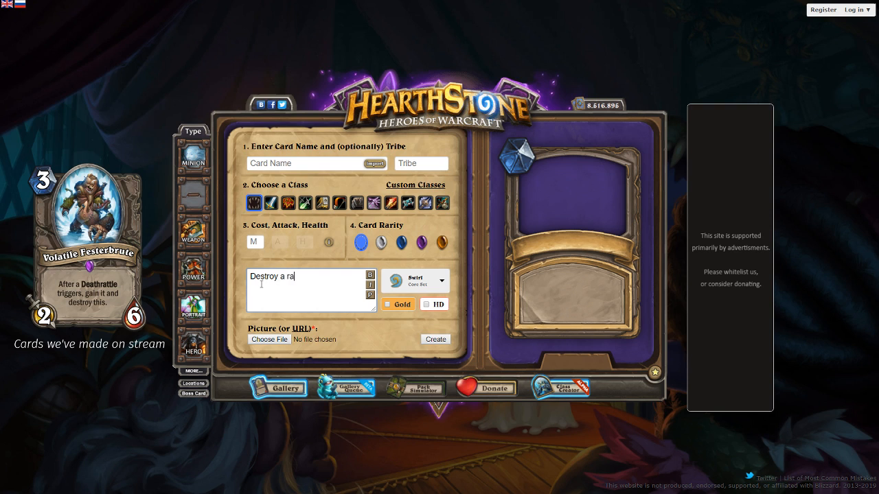
pyautogui.press('BackSpace')
pyautogui.press('BackSpace')
pyautogui.press('BackSpace')
pyautogui.write('ion. If it')
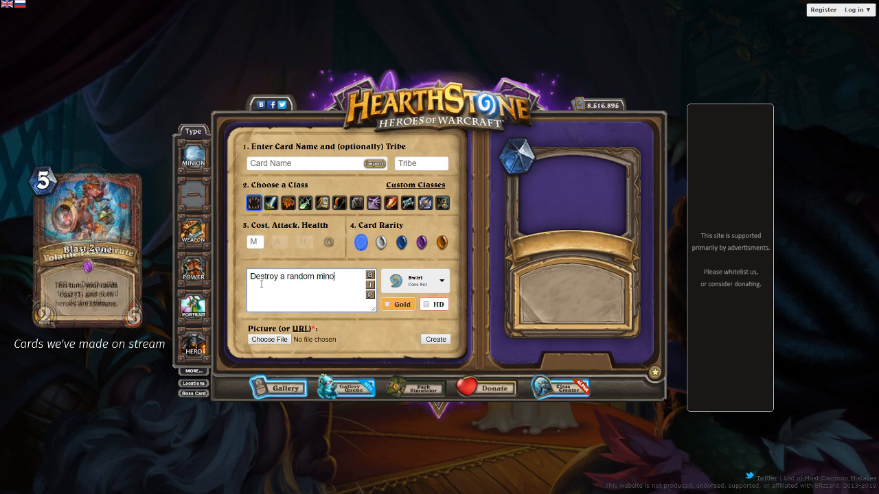
pyautogui.write("'s")
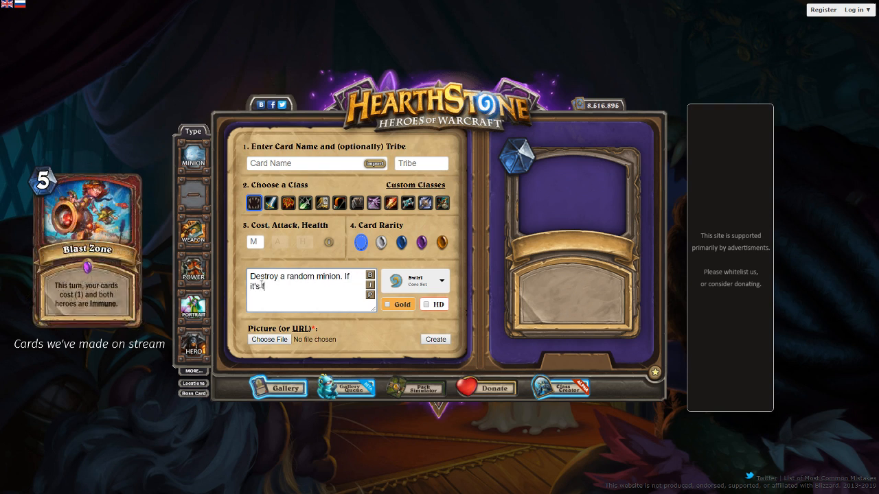
pyautogui.write(' friendly, do something.')
pyautogui.click(370, 296)
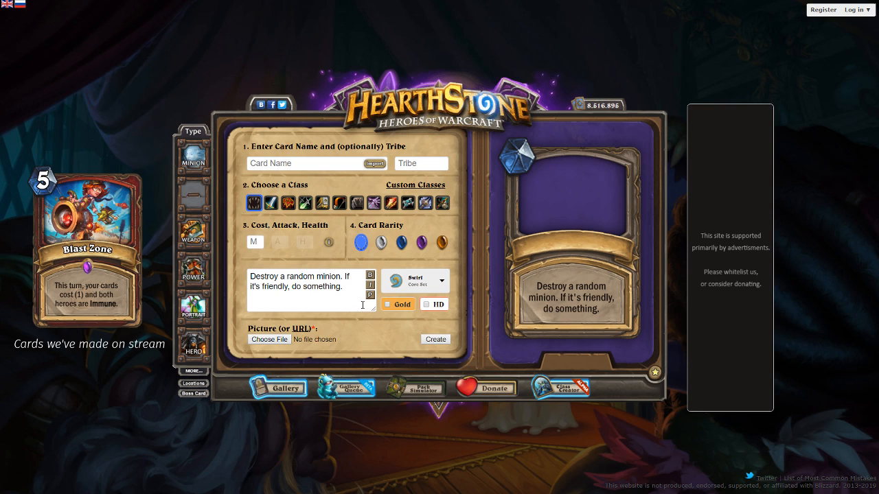
# Replace "do something." in the spell's text with "draw 2 cards." and refresh the preview
pyautogui.moveTo(351, 288); pyautogui.dragTo(292, 289)
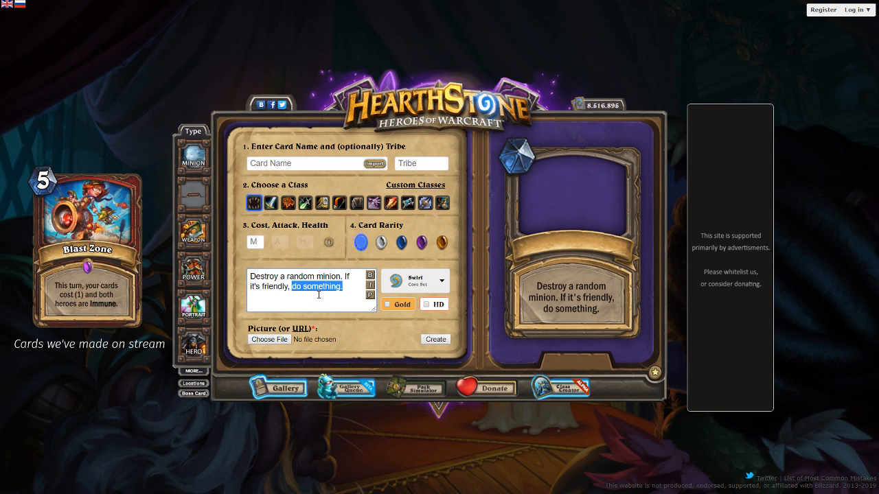
pyautogui.write('draw ')
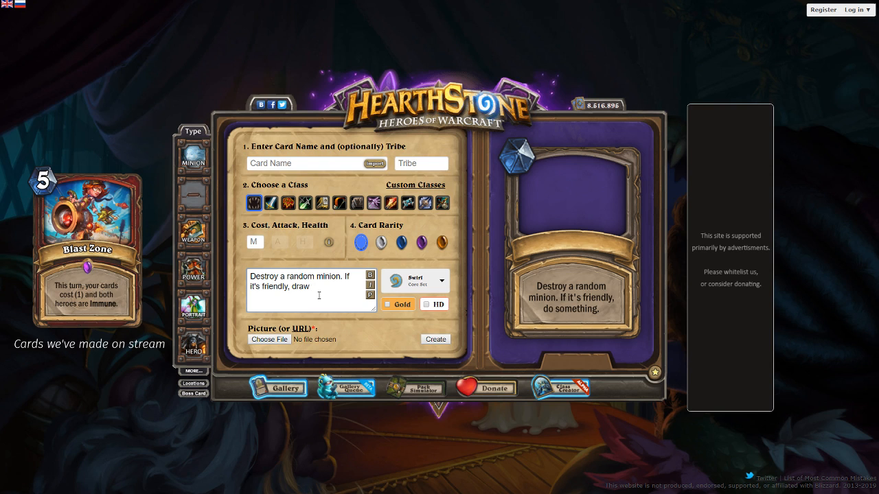
pyautogui.write('2 cards.')
pyautogui.click(369, 295)
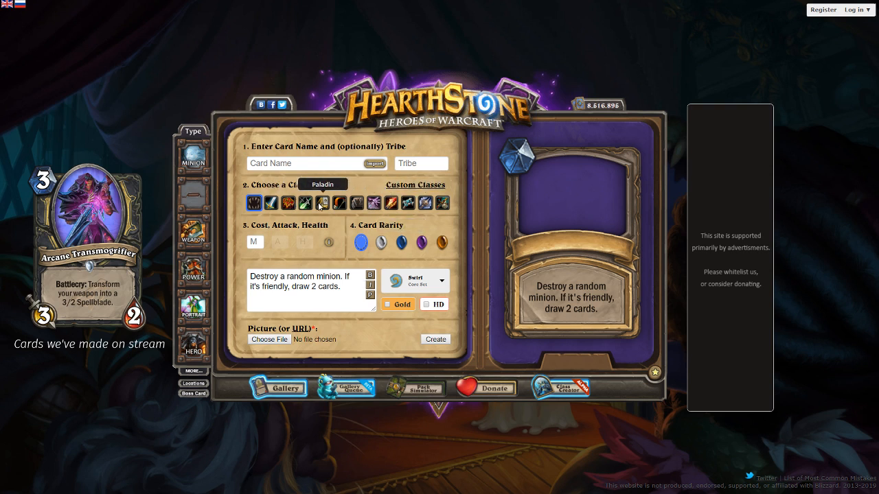
# Make the spell a Warrior card with cost 3 and Rare rarity
pyautogui.click(272, 203)
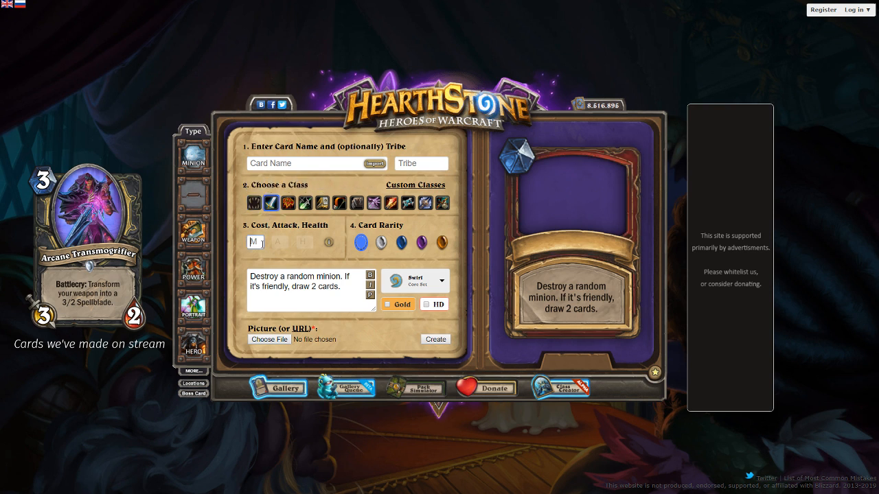
pyautogui.write('3')
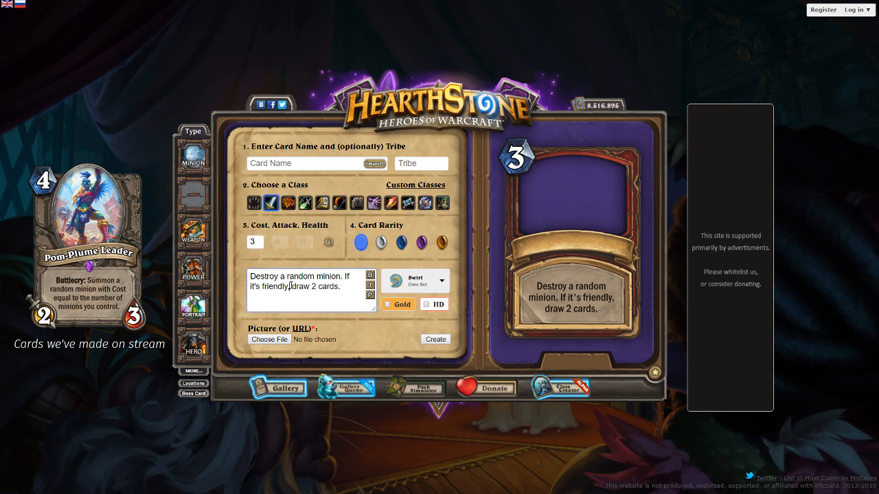
pyautogui.click(401, 242)
pyautogui.click(323, 304)
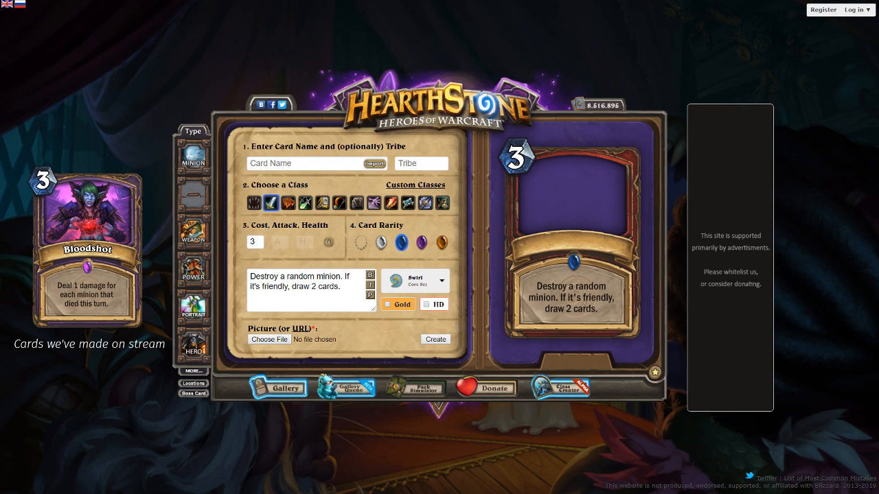
# Use the copied dragon-attack image URL as the spell's picture, enlarge it slightly and position it within the frame
pyautogui.hotkey('alt', 'Tab')
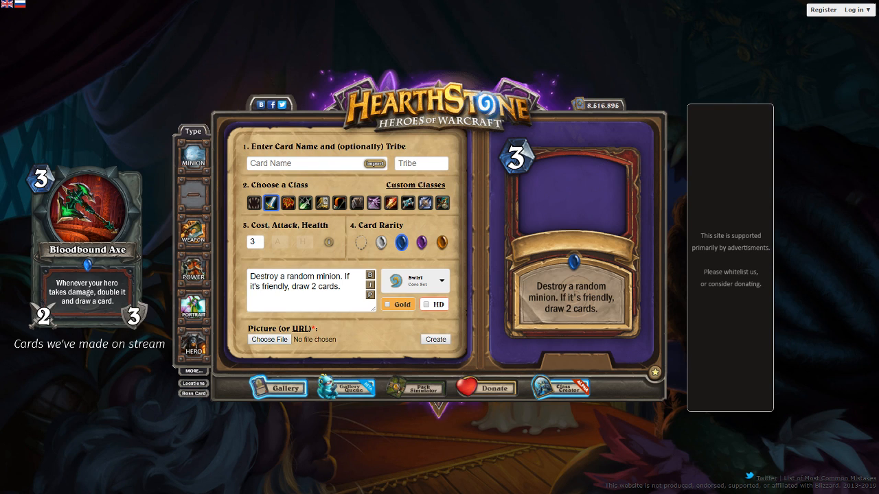
pyautogui.click(301, 328)
pyautogui.hotkey('ctrl', 'v')
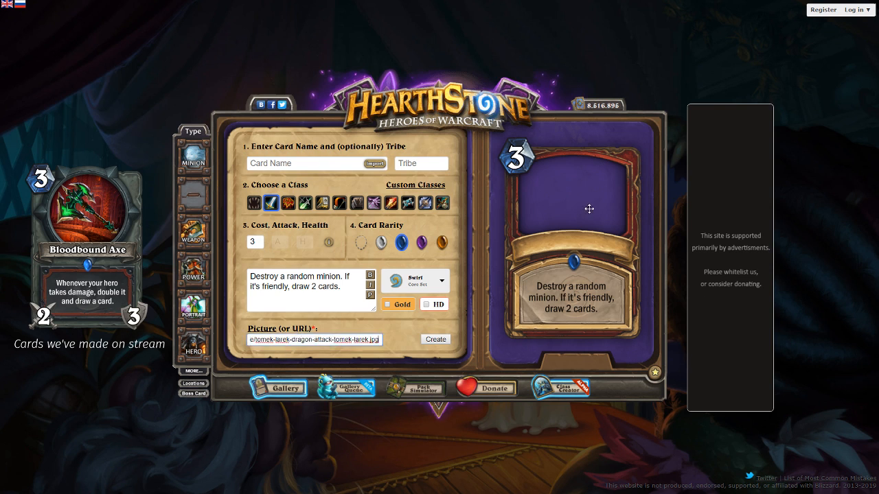
pyautogui.moveTo(589, 203); pyautogui.dragTo(586, 190)
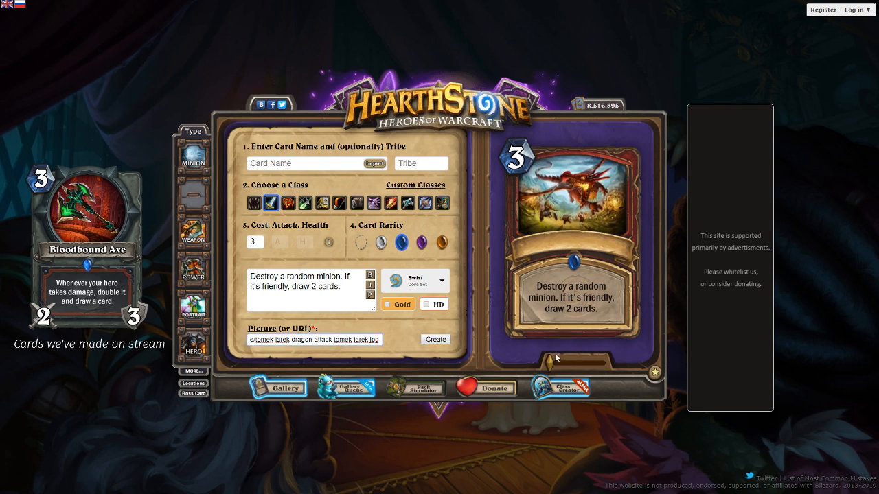
pyautogui.moveTo(550, 362); pyautogui.dragTo(554, 363)
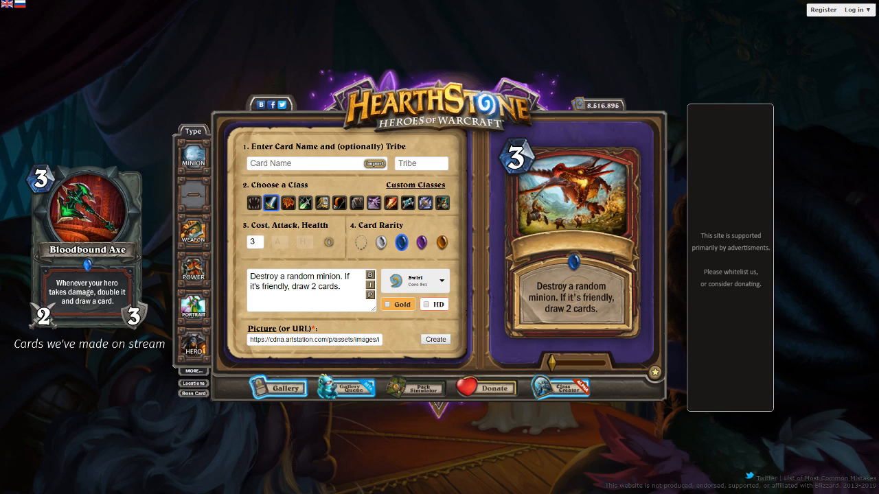
pyautogui.moveTo(603, 195); pyautogui.dragTo(602, 197)
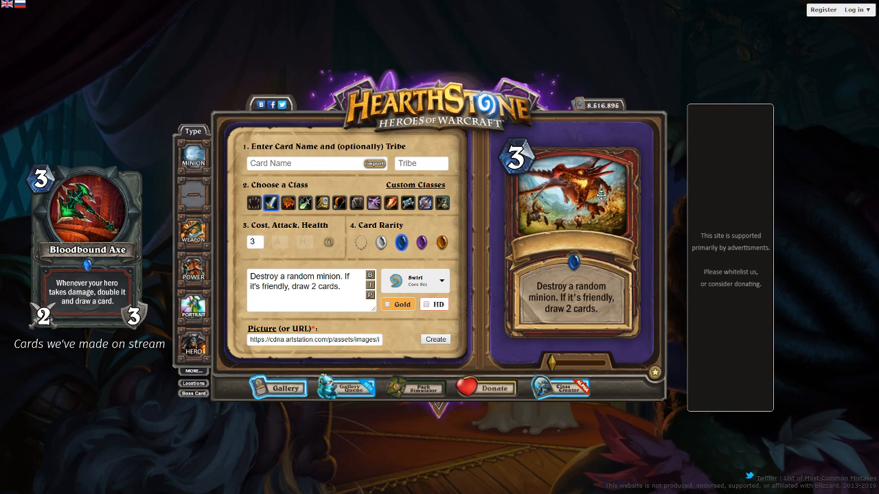
# Nudge the dragon artwork within its frame and name the spell "Unplanned Visit"
pyautogui.click(321, 160)
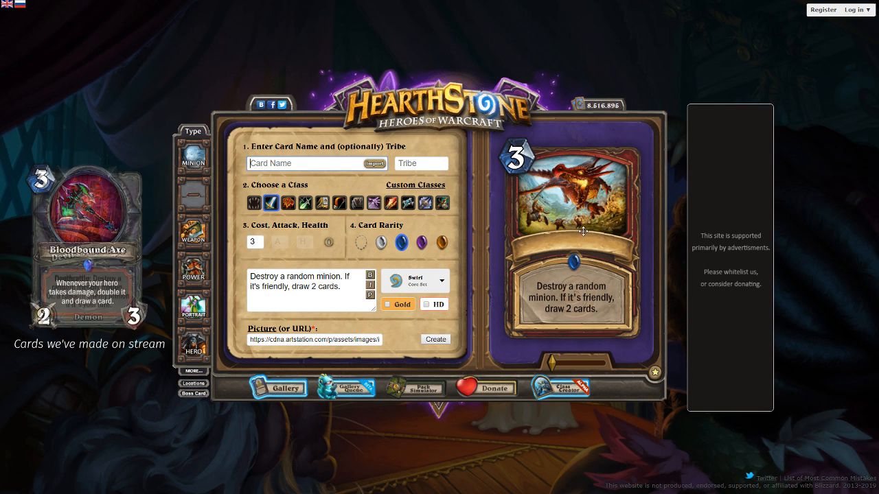
pyautogui.moveTo(584, 236); pyautogui.dragTo(585, 232)
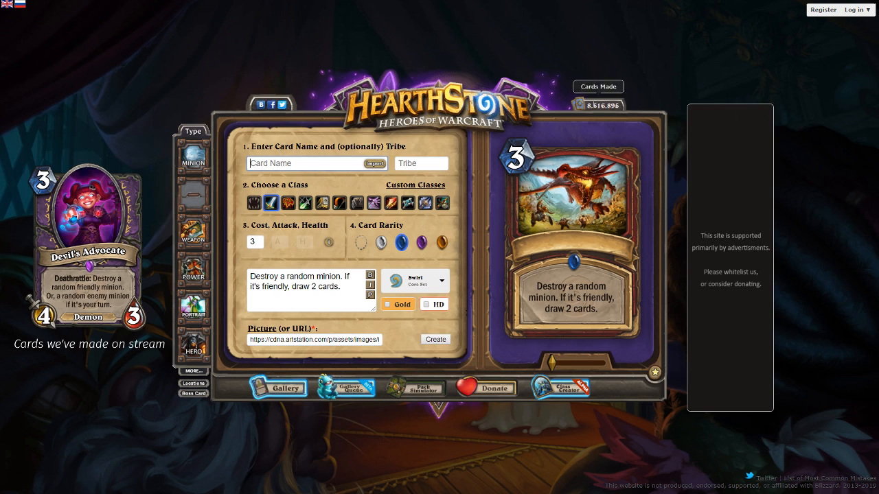
pyautogui.write('Unplanned Visit')
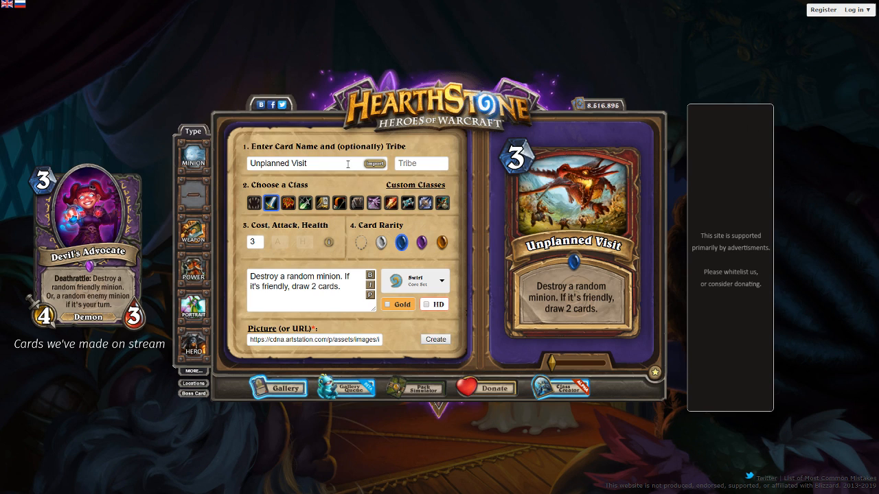
# Rename the spell "Unexpected Visit"
pyautogui.moveTo(347, 165); pyautogui.dragTo(110, 158)
pyautogui.write('Unexp')
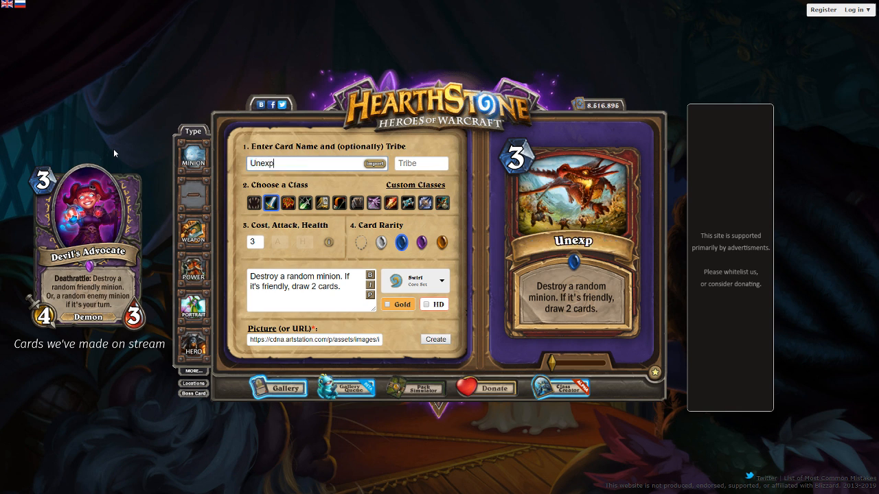
pyautogui.write('ected Visitor')
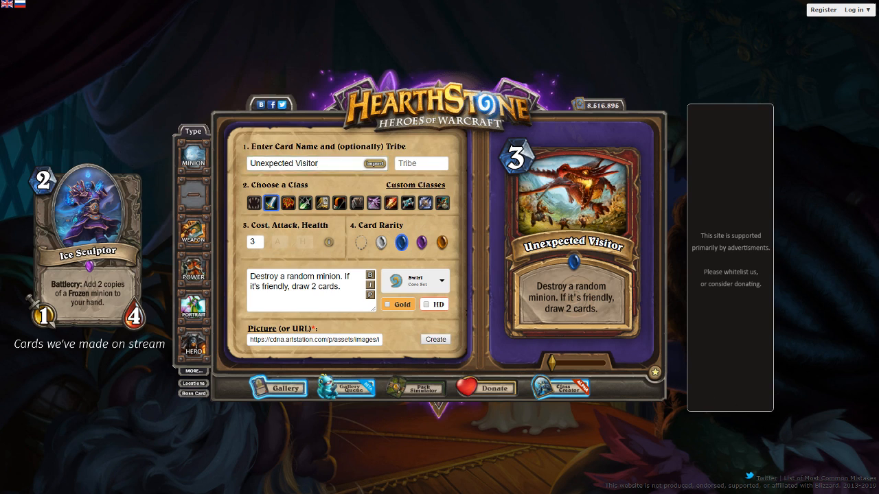
pyautogui.press('BackSpace')
pyautogui.press('BackSpace')
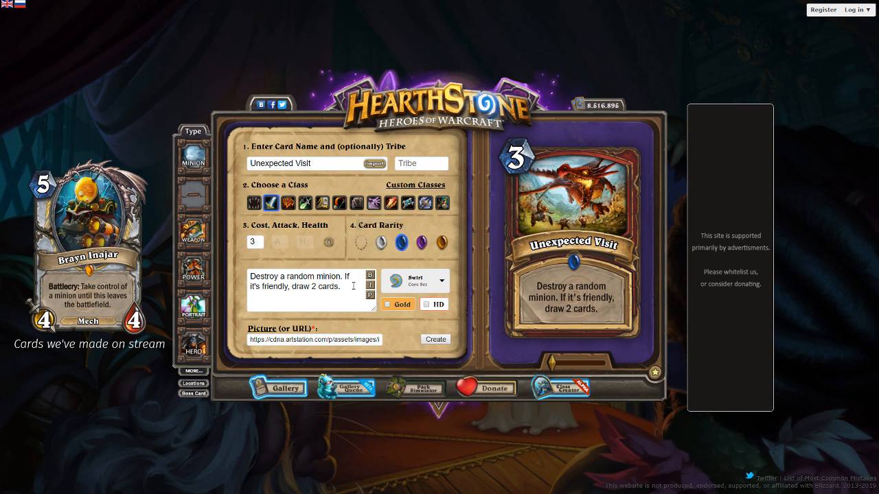
# Replace the spell's text with "Destroy a random minion. If you're holding a Dragon, you can choose." and refresh the preview
pyautogui.moveTo(347, 286); pyautogui.dragTo(335, 285)
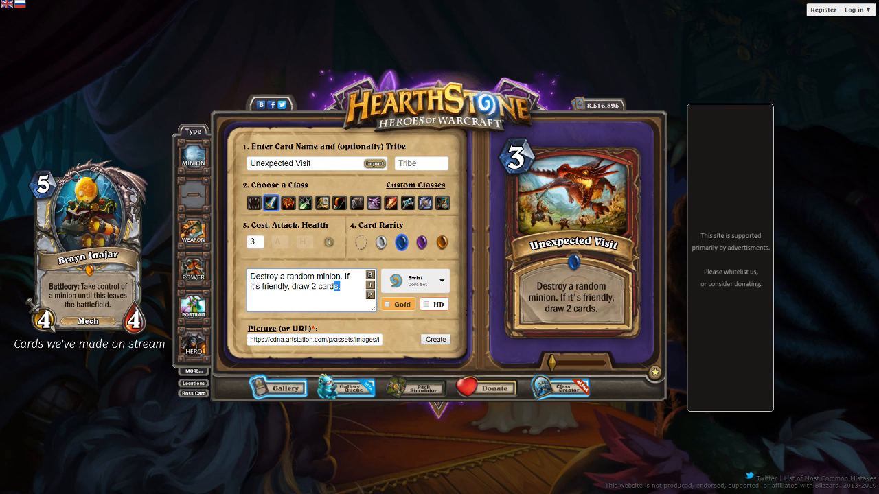
pyautogui.hotkey('alt', 'Tab')
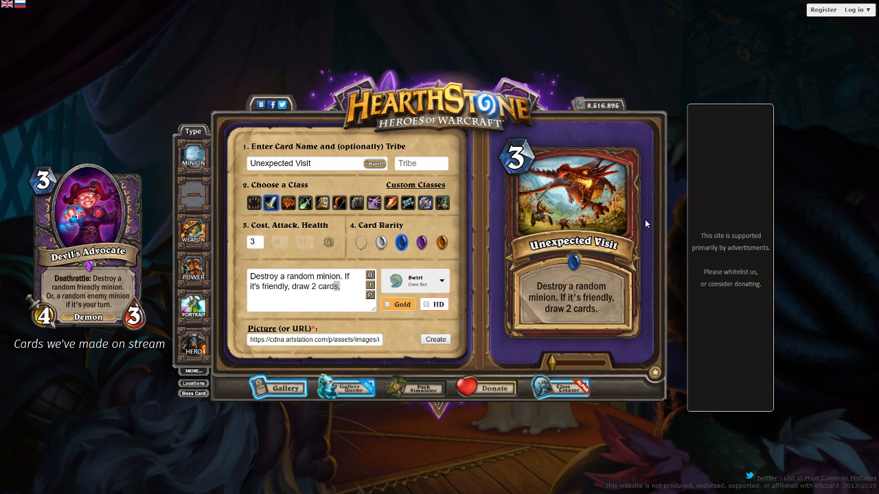
pyautogui.hotkey('ctrl', 'a')
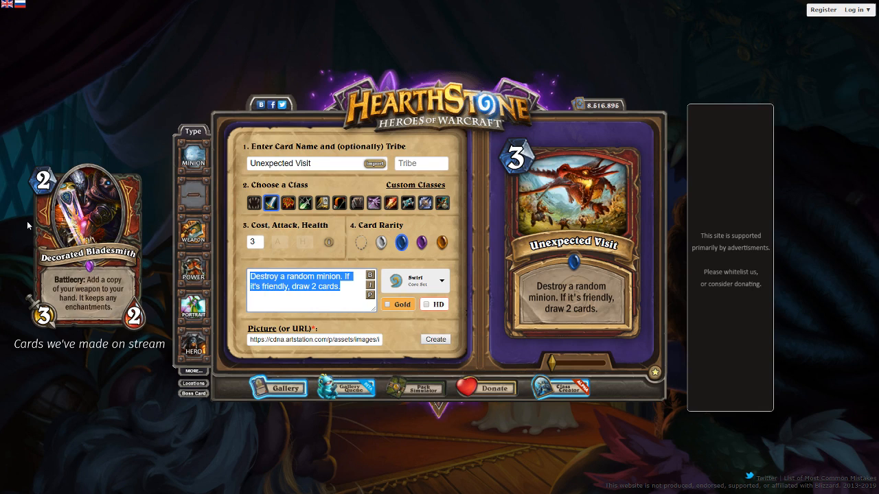
pyautogui.write('Destroy a random mi')
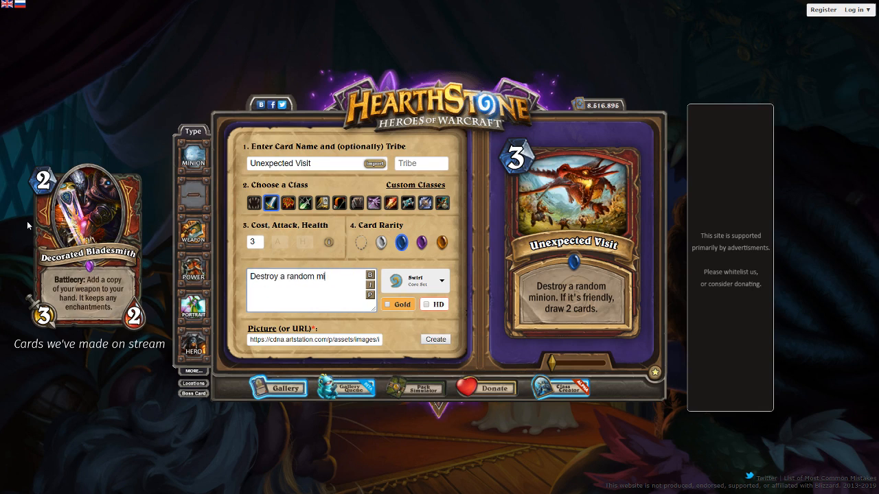
pyautogui.write("nion. If you're holding a Dragon")
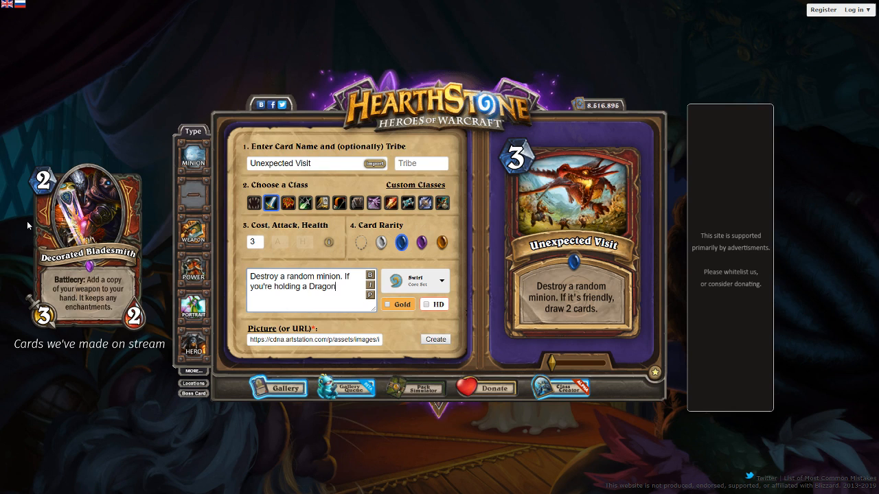
pyautogui.write(', you can choose.')
pyautogui.click(367, 296)
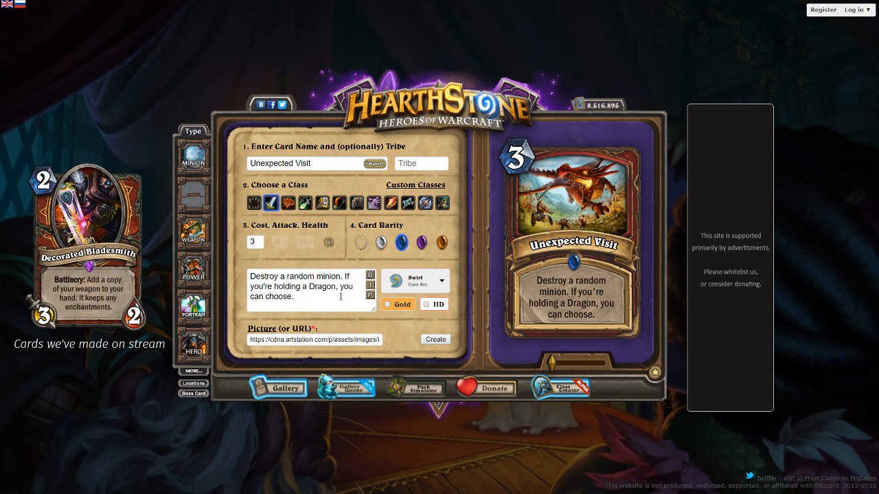
pyautogui.click(341, 297)
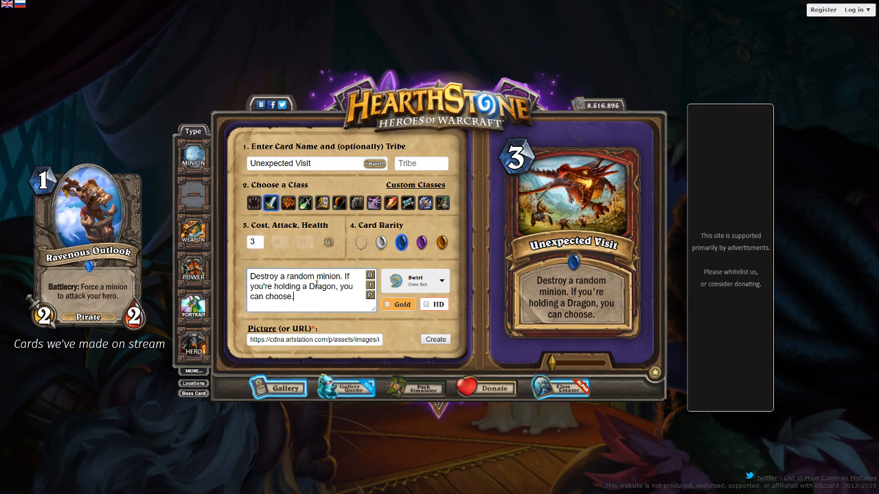
# Undo the Dragon rewording of the spell's text, keep the name "Unexpected Visit" and refresh the preview
pyautogui.hotkey('ctrl', 'z')
pyautogui.hotkey('ctrl', 'z')
pyautogui.hotkey('ctrl', 'z')
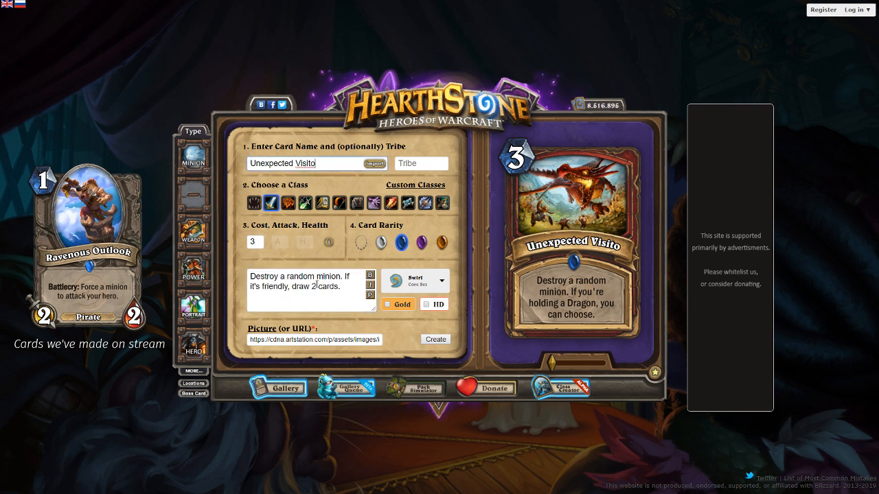
pyautogui.hotkey('ctrl', 'z')
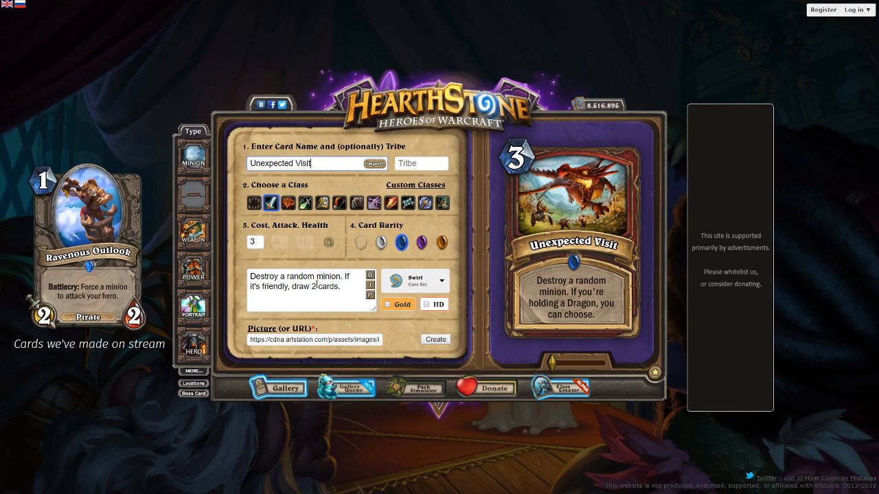
pyautogui.click(370, 296)
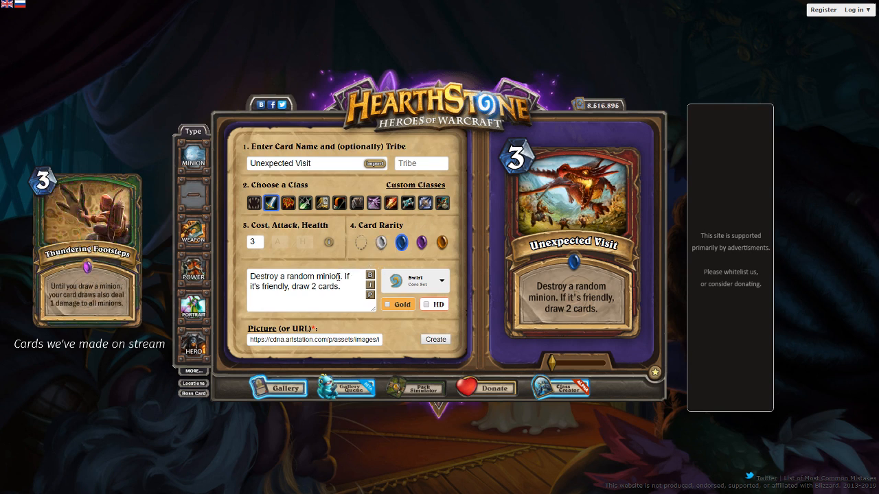
# Set the spell's cost to 2, replace "Destroy a random minion" with "Deal 7 damage to a random minion" and refresh the preview
pyautogui.moveTo(255, 245); pyautogui.dragTo(249, 248)
pyautogui.write('2')
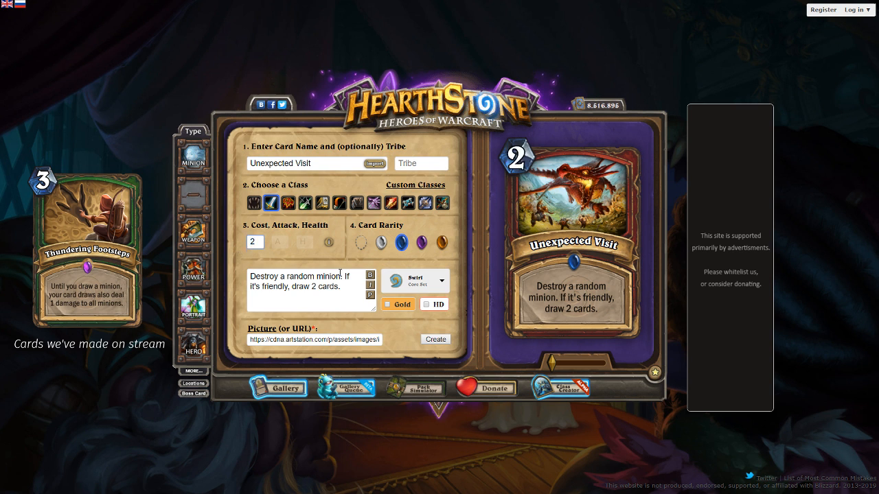
pyautogui.moveTo(340, 273); pyautogui.dragTo(236, 271)
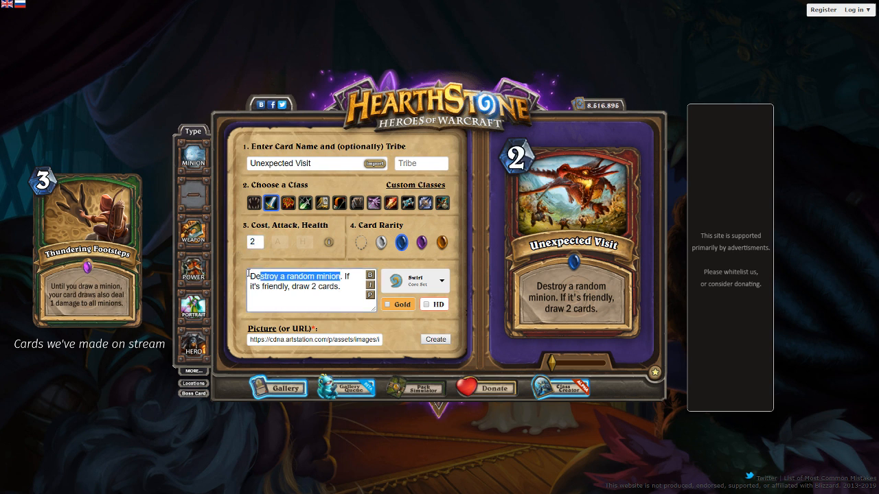
pyautogui.write('Deal 7')
pyautogui.write('damage to a random minion')
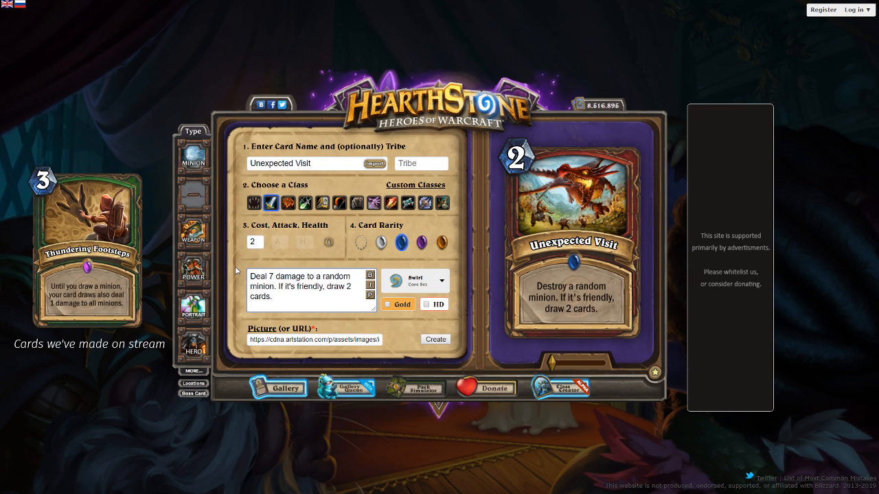
pyautogui.click(374, 297)
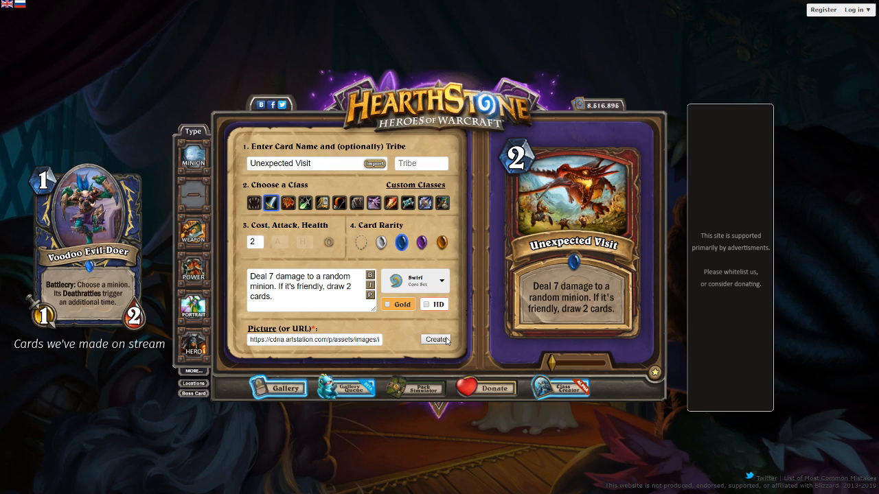
# Create the finished spell card and save its image as "unexpected visit.png"
pyautogui.click(436, 339)
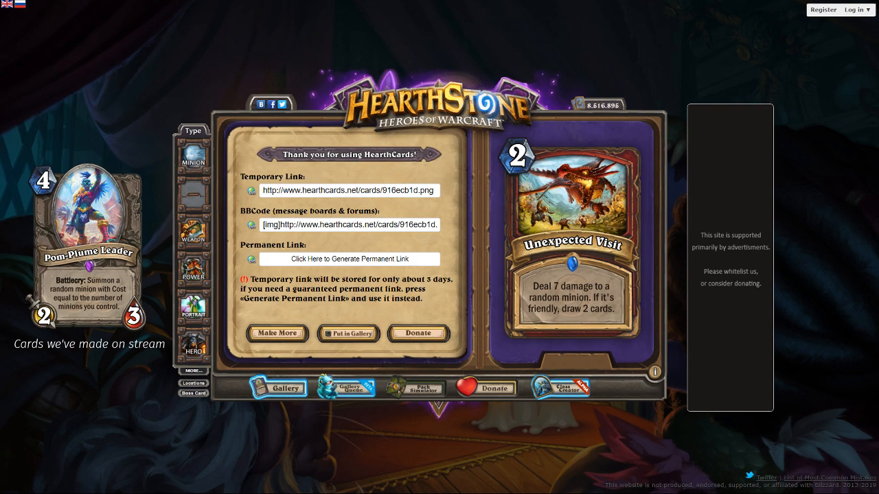
pyautogui.press('Return')
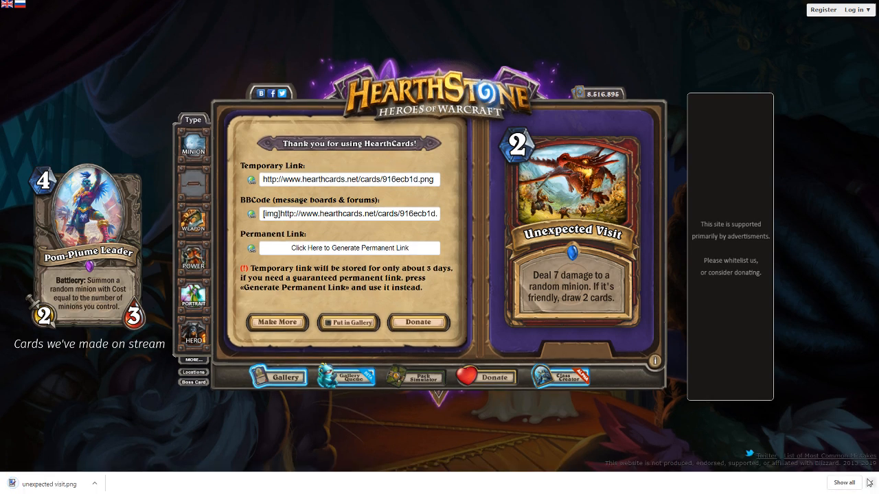
pyautogui.click(869, 482)
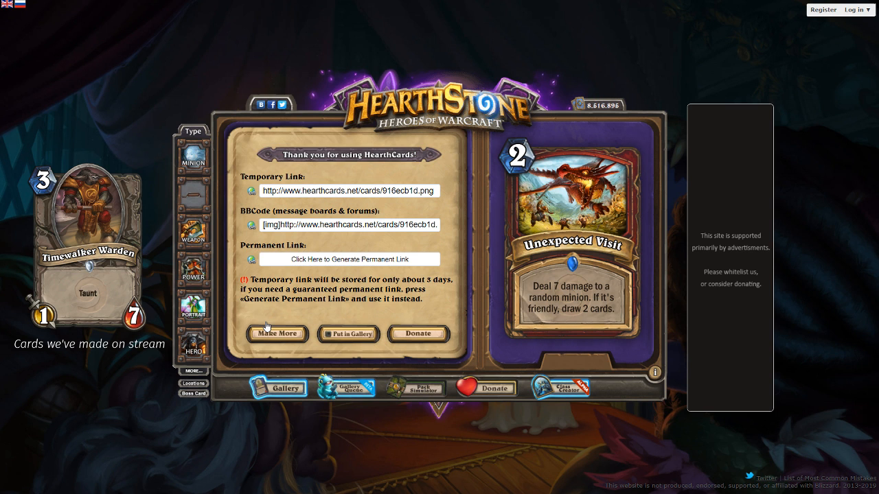
# Start a new minion card, name it "Wonderwall" and open its card text for editing
pyautogui.click(268, 328)
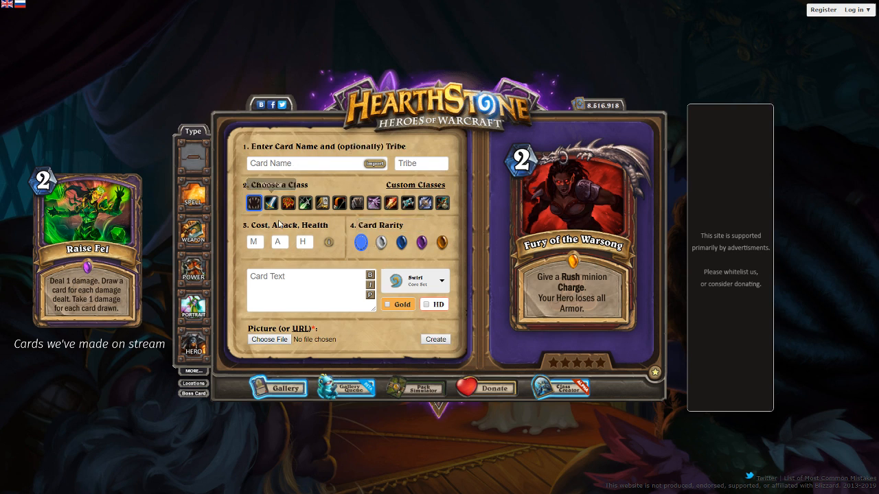
pyautogui.click(302, 169)
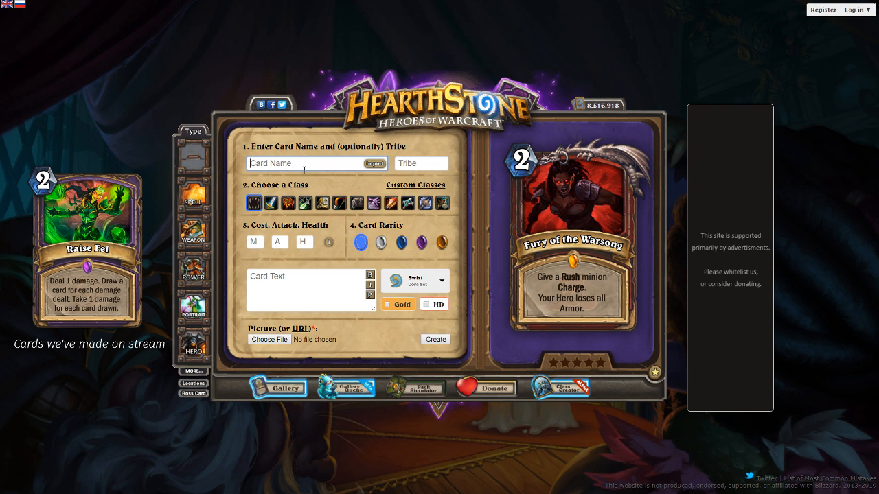
pyautogui.write('Oasis by Wonder')
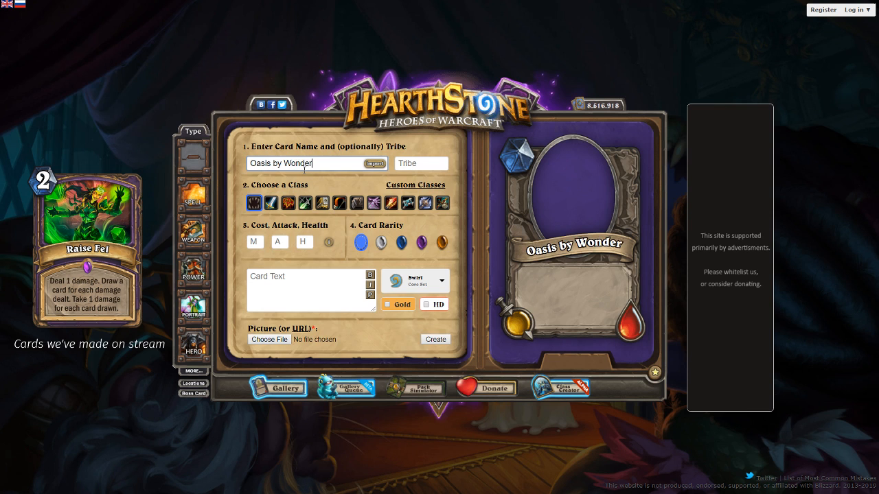
pyautogui.press('BackSpace')
pyautogui.write('wall')
pyautogui.moveTo(324, 164); pyautogui.dragTo(167, 170)
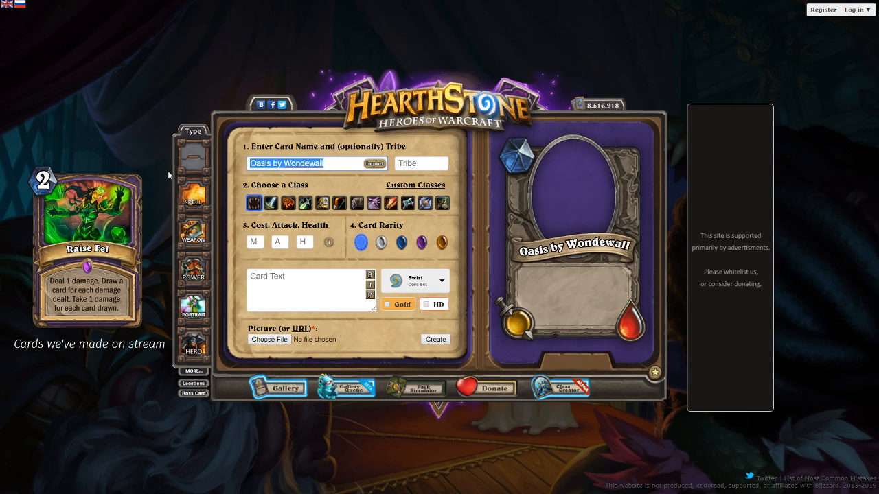
pyautogui.write('Wonderwall')
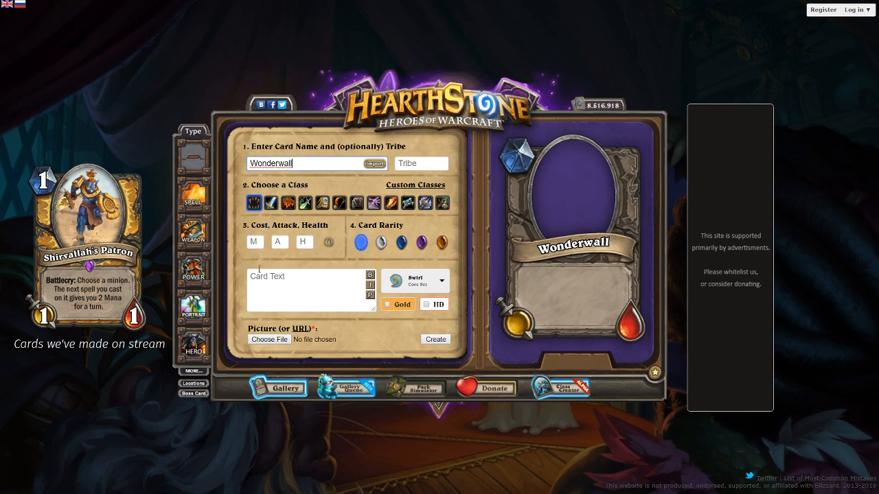
pyautogui.click(280, 280)
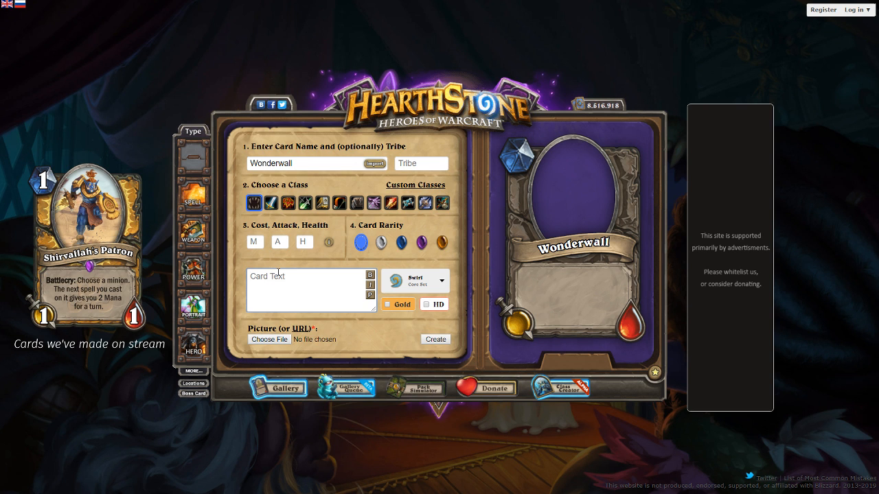
# Enter the card text "Battlecry: Give your Taunt minions Lifesteal." and refresh the preview
pyautogui.write('Battlecry: Give your Taunt minion')
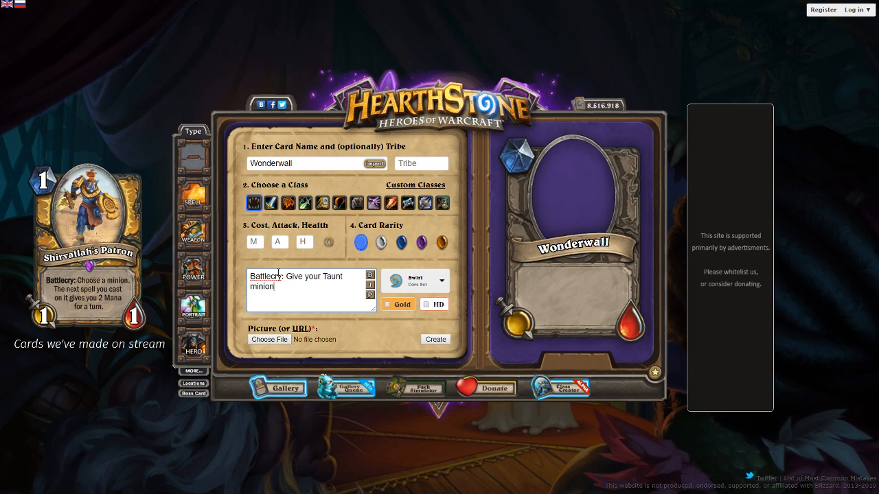
pyautogui.write('s Lifesteal.')
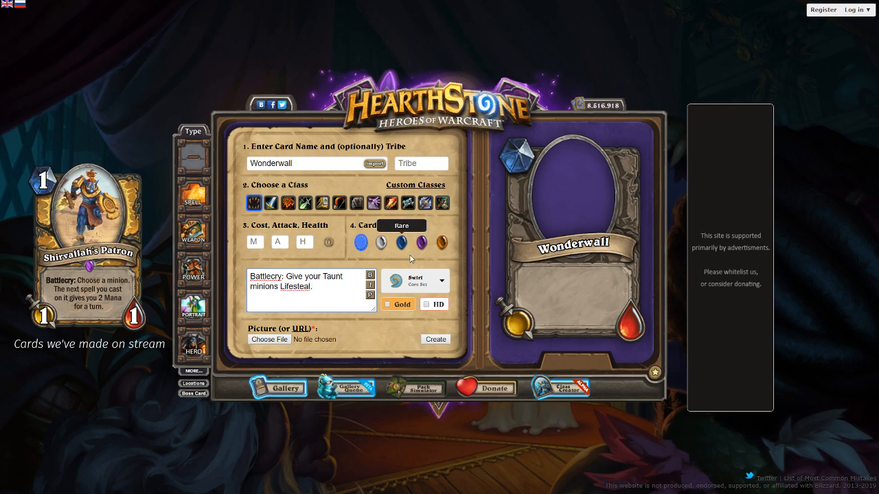
pyautogui.click(371, 295)
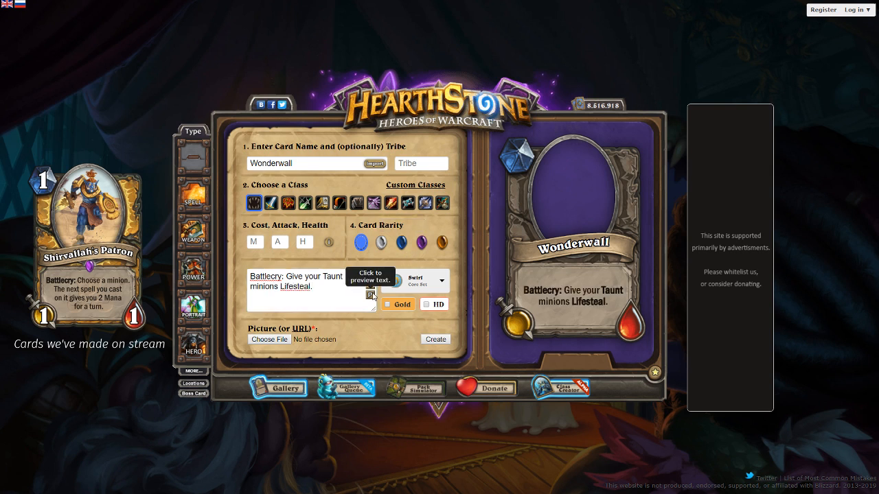
# Replace "your" with "a" in the card text and refresh the preview
pyautogui.doubleClick(322, 276)
pyautogui.write('a')
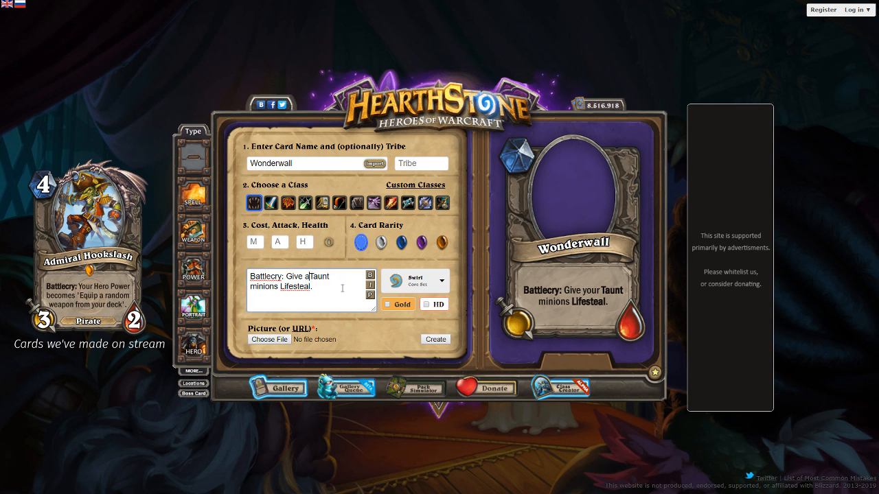
pyautogui.click(371, 295)
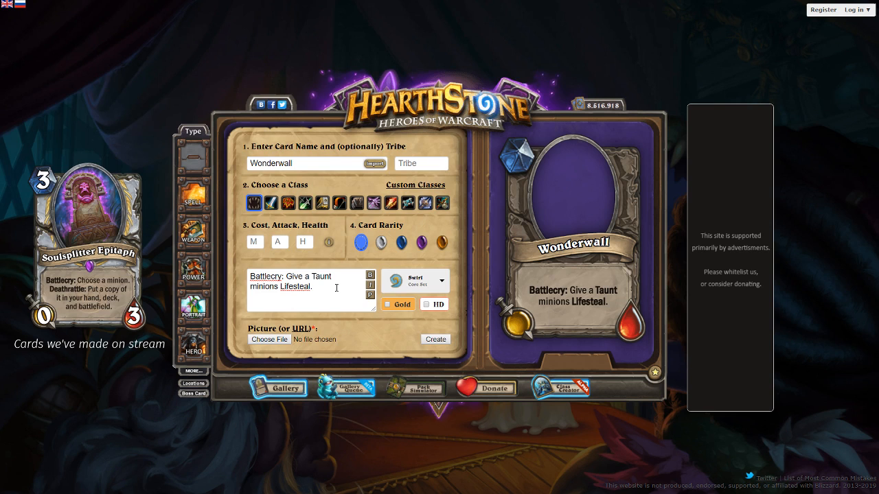
# Set the minion's cost to 2, attack to 1 and health to 3, and give it the Common rarity
pyautogui.click(257, 242)
pyautogui.write('2')
pyautogui.press('Tab')
pyautogui.write('1')
pyautogui.click(300, 242)
pyautogui.write('3')
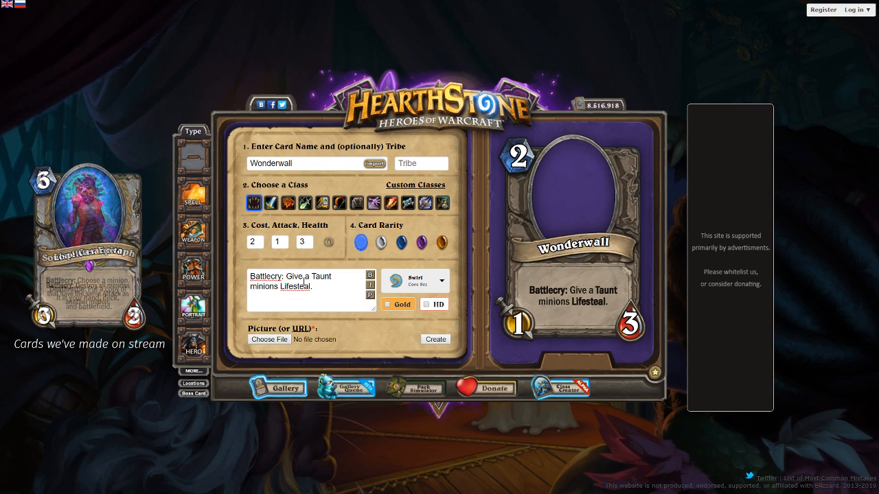
pyautogui.click(381, 242)
# Change "minions" to "minion" in the card text and refresh the preview
pyautogui.click(276, 286)
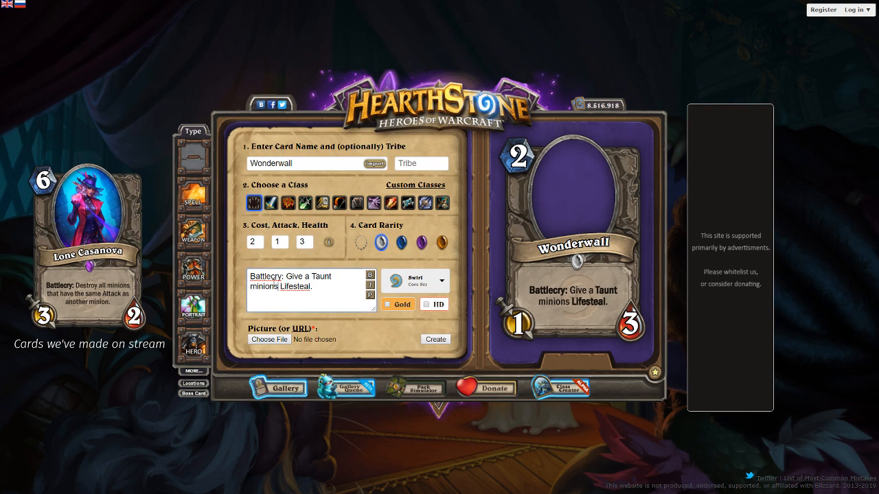
pyautogui.press('BackSpace')
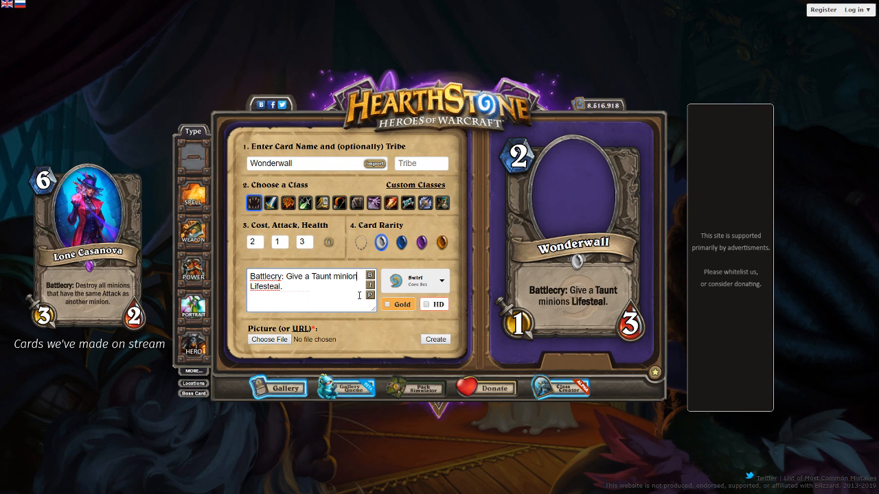
pyautogui.click(370, 295)
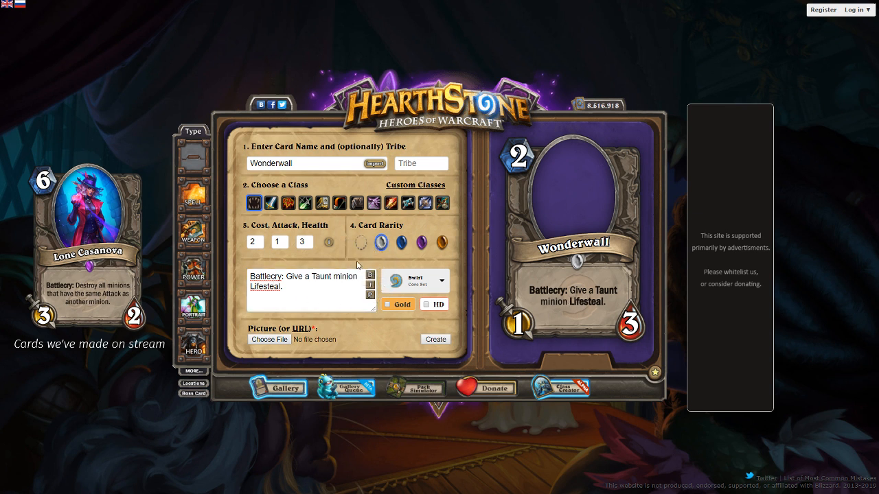
# Set the minion's attack to 3 and health to 1, and refresh the preview
pyautogui.click(272, 239)
pyautogui.write('3')
pyautogui.press('Tab')
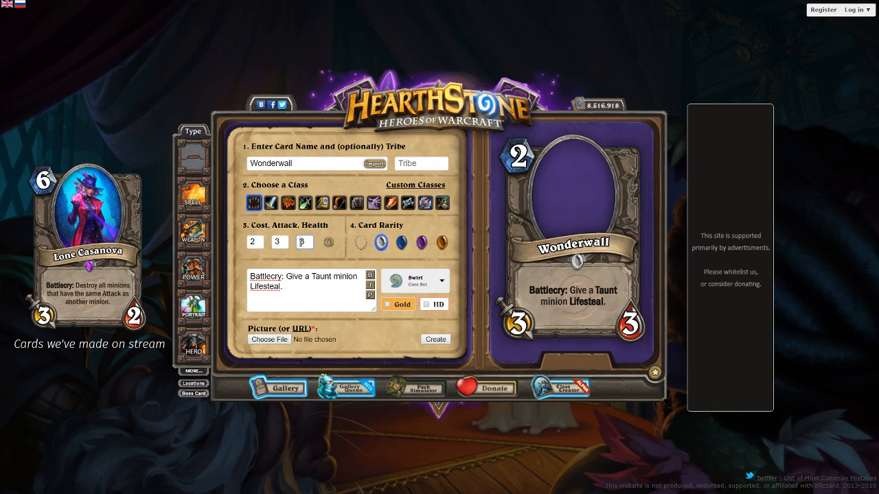
pyautogui.write('1')
pyautogui.click(370, 295)
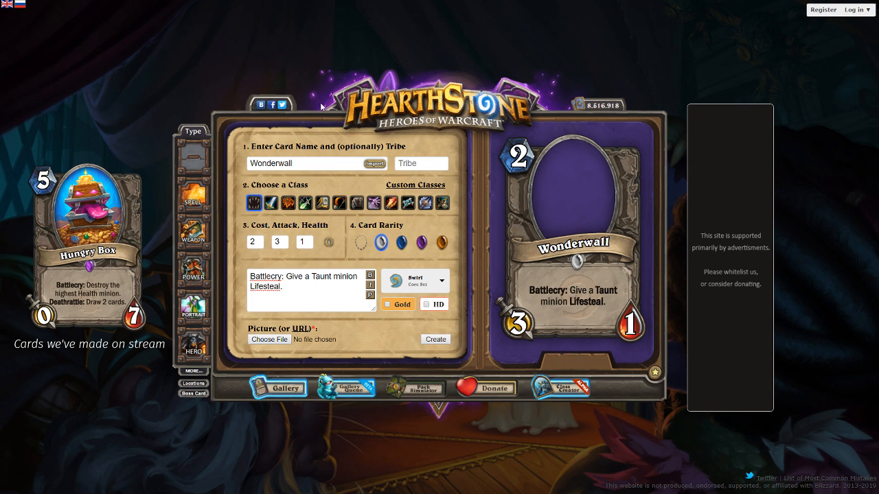
# Rename the minion "Card Muncher" and set its cost to 1
pyautogui.click(319, 165)
pyautogui.doubleClick(319, 166)
pyautogui.write('Card')
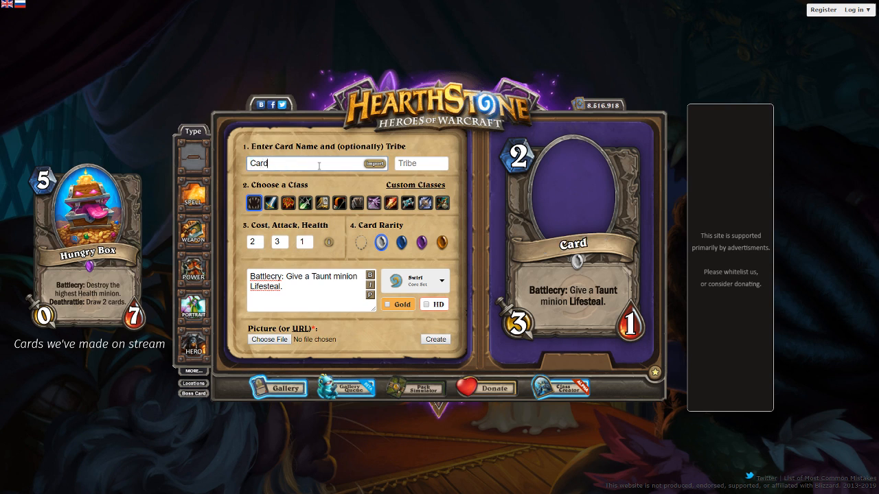
pyautogui.write(' Muncher')
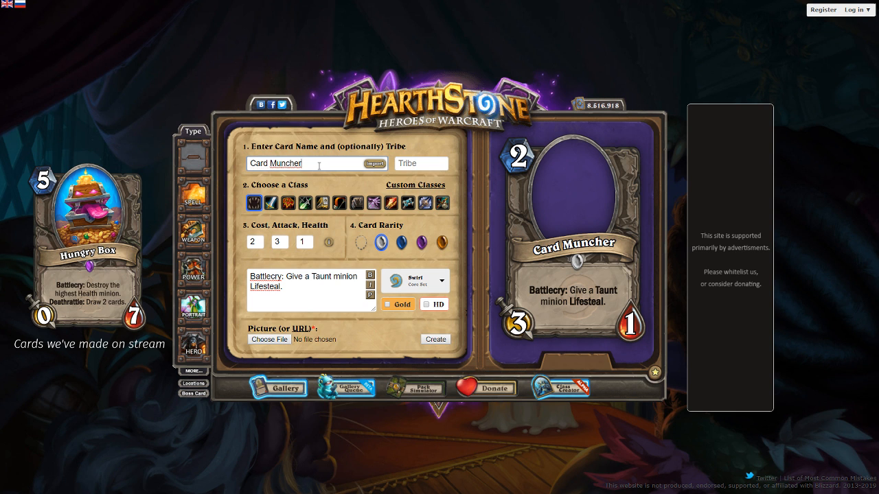
pyautogui.doubleClick(254, 242)
pyautogui.write('1')
# Replace the Battlecry effect with "Eat a card from your deck to restore 1 Health."
pyautogui.moveTo(283, 287); pyautogui.dragTo(287, 276)
pyautogui.press('BackSpace')
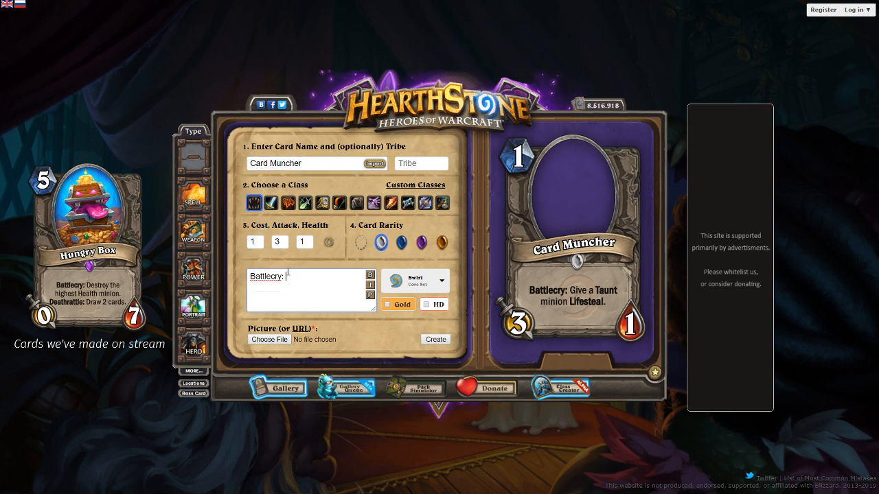
pyautogui.write('Eat a card from ')
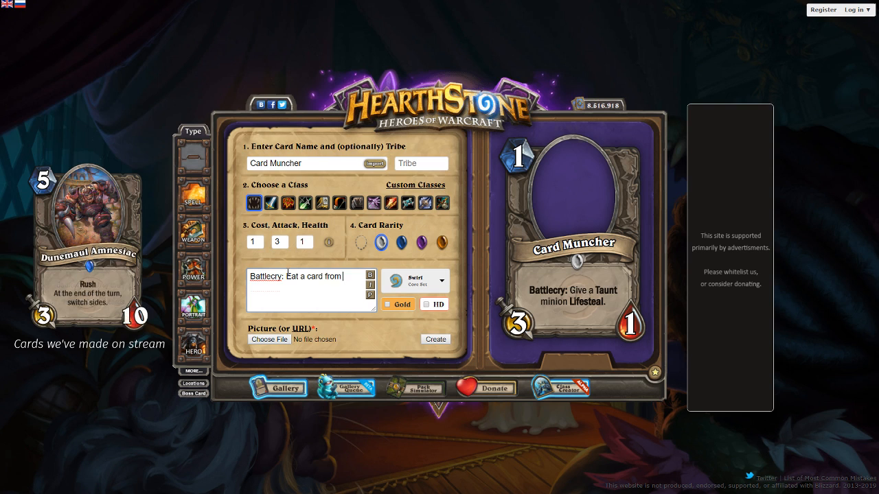
pyautogui.write('your deck to restore 1 Health.')
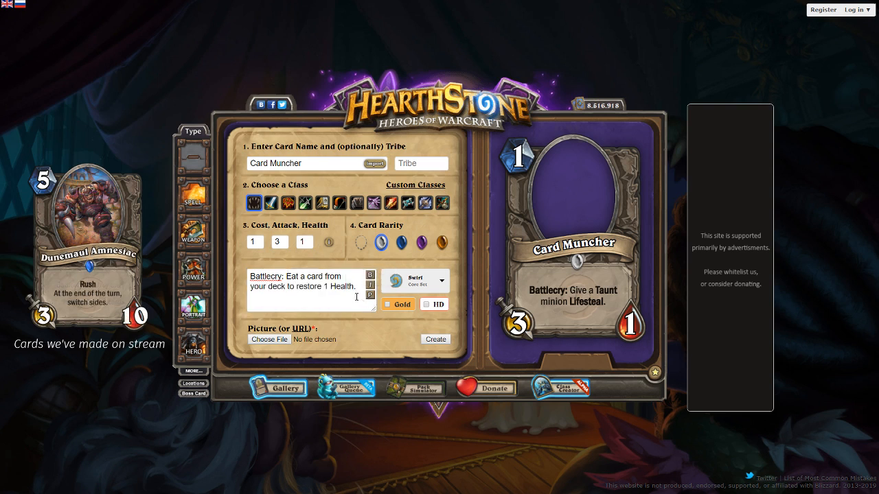
# Undo the card text rewording, set the cost back to 2 and refresh the preview
pyautogui.hotkey('ctrl', 'z')
pyautogui.hotkey('ctrl', 'z')
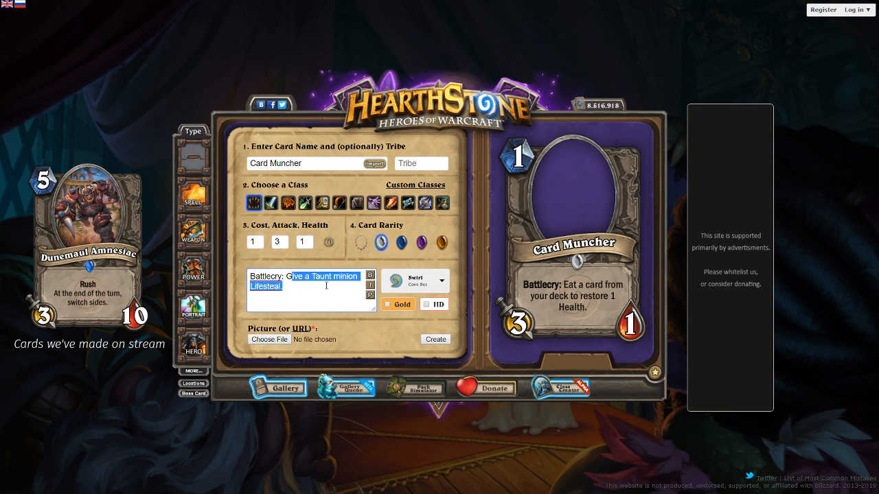
pyautogui.doubleClick(253, 241)
pyautogui.write('2')
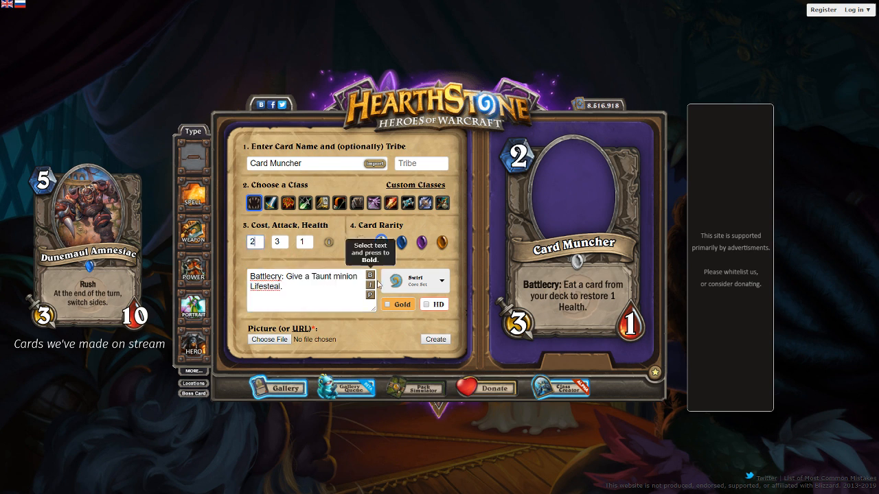
pyautogui.click(351, 295)
pyautogui.click(371, 295)
pyautogui.click(338, 290)
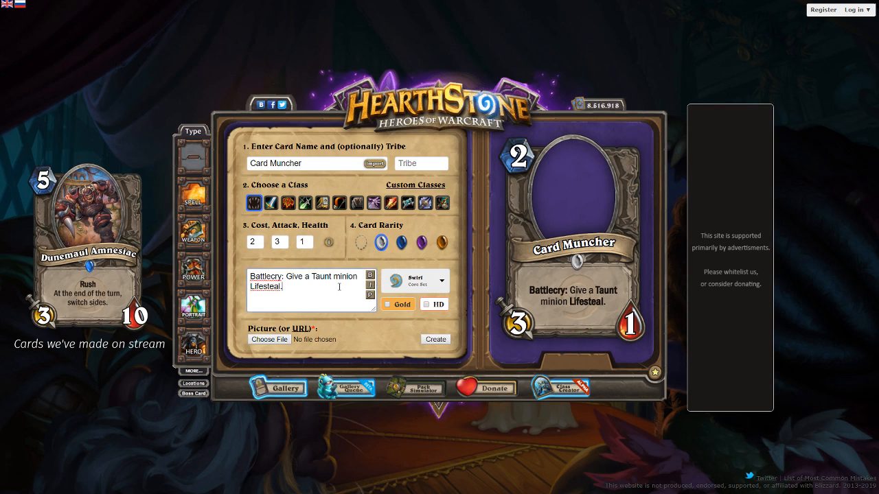
# Clear the card name and rename the minion "Vampiric Blacksmith"
pyautogui.tripleClick(282, 162)
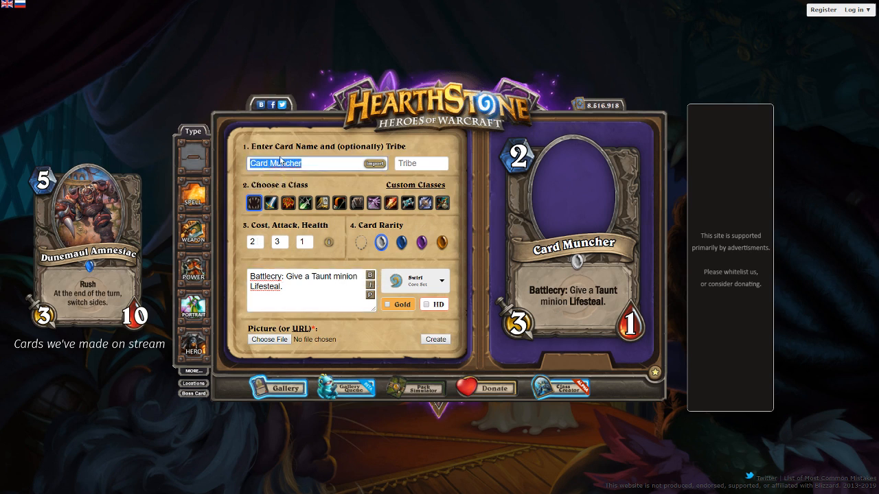
pyautogui.press('BackSpace')
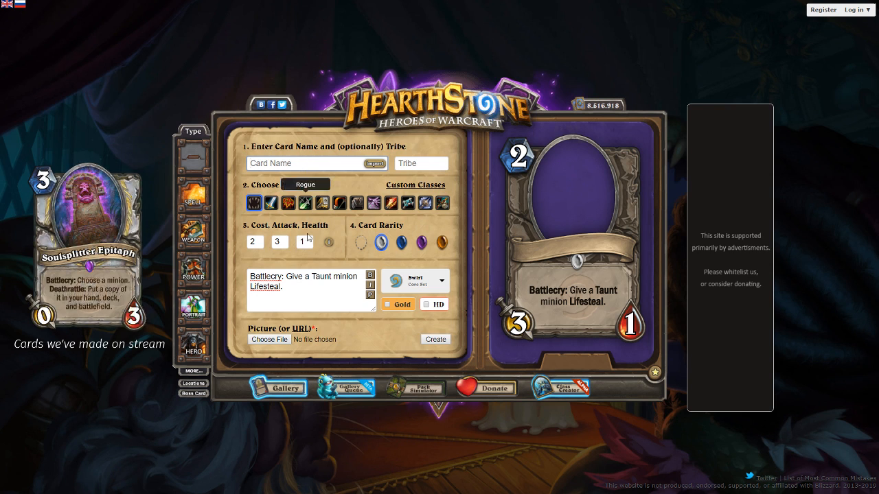
pyautogui.click(283, 341)
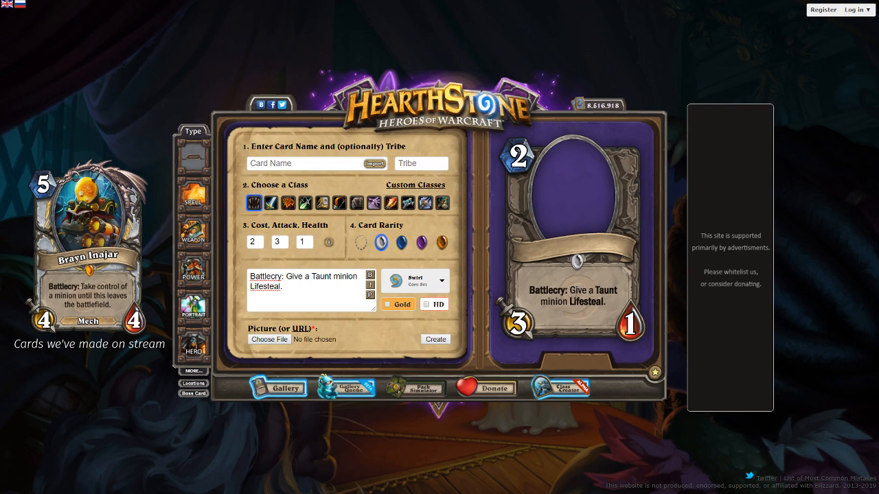
pyautogui.click(302, 164)
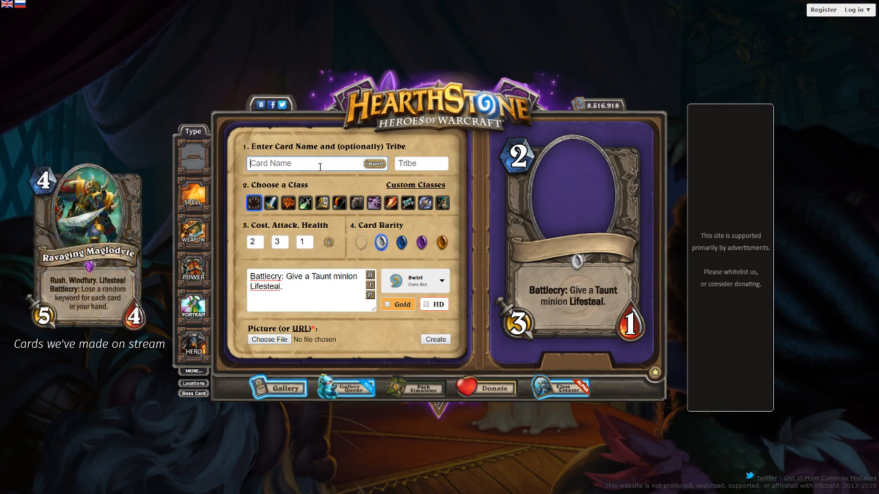
pyautogui.write('Vamp')
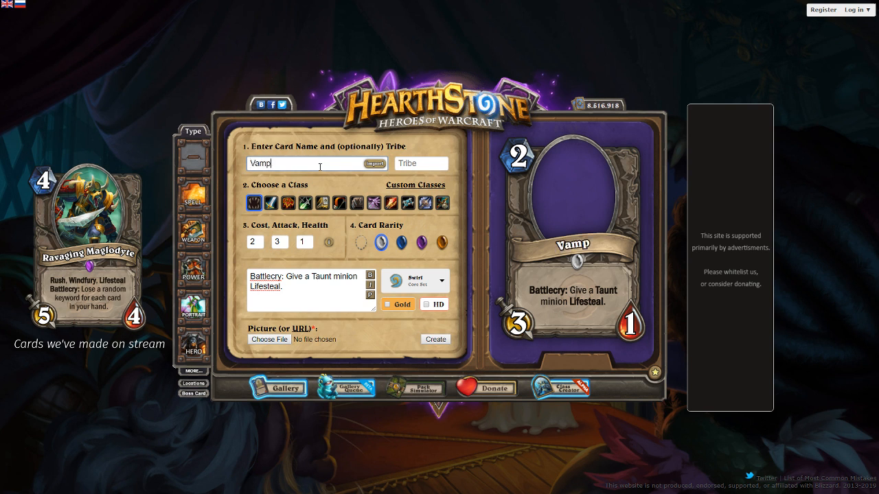
pyautogui.write('iric Blacksmith')
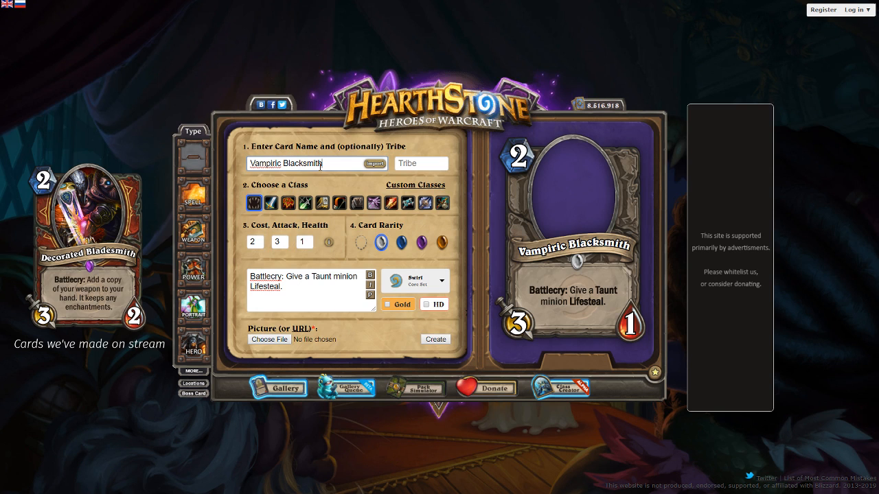
# Try the name "Flirty Someone" for the minion, then clear the card name
pyautogui.tripleClick(321, 166)
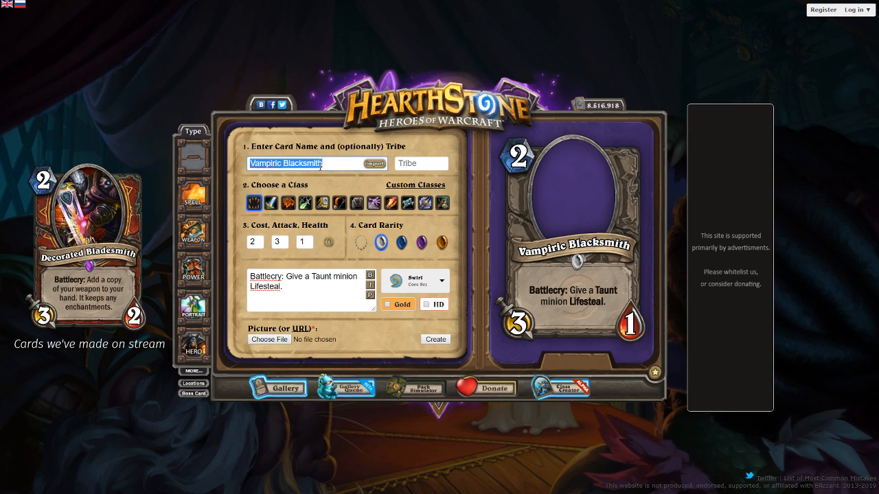
pyautogui.write('Flirty')
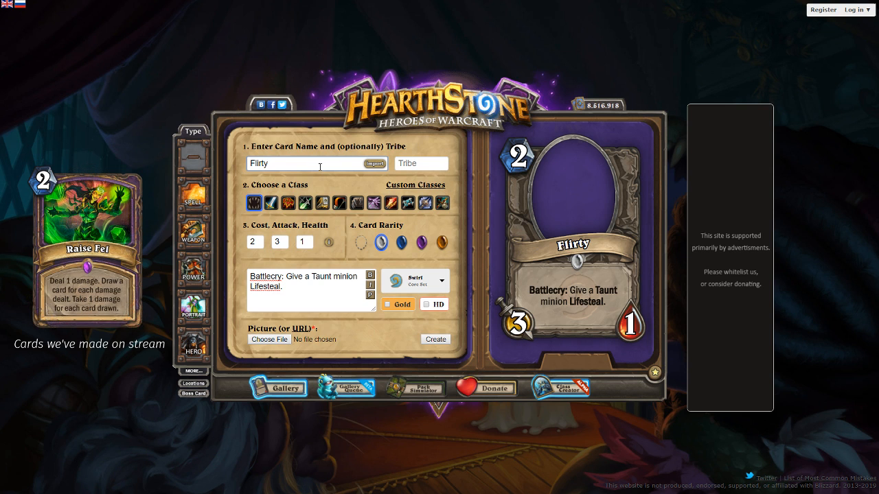
pyautogui.write(' Someone')
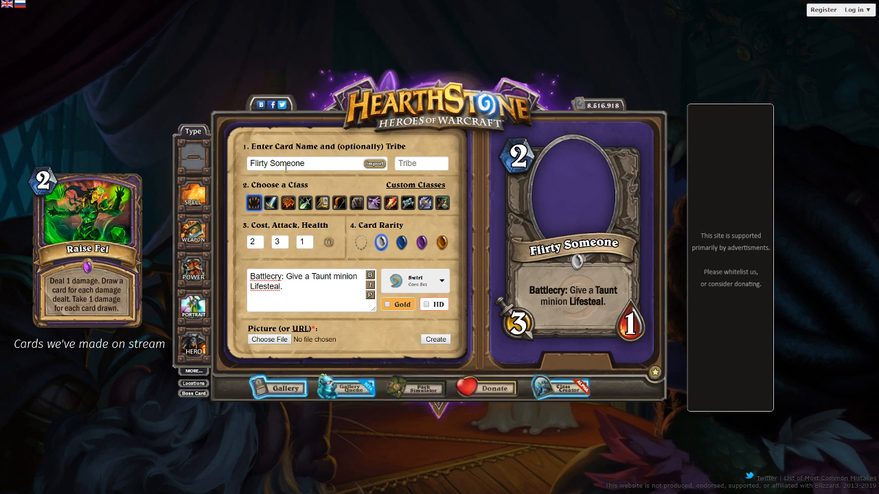
pyautogui.tripleClick(286, 166)
pyautogui.press('BackSpace')
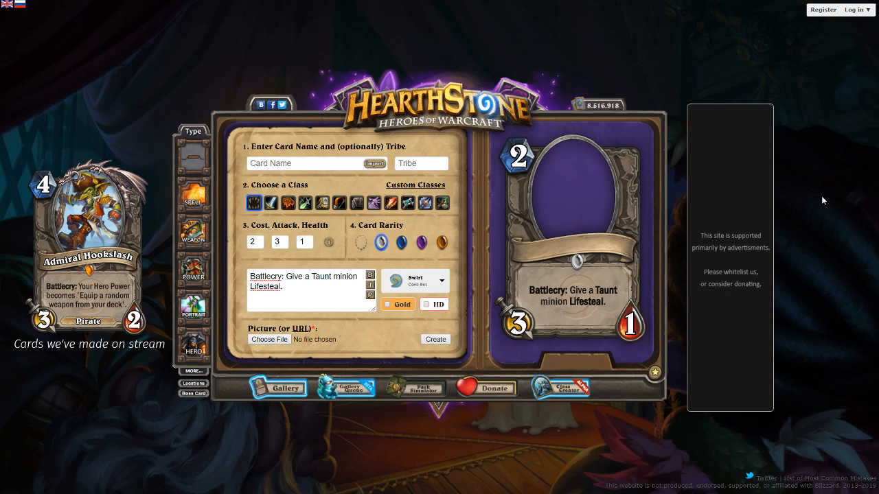
# Set the picture from the copied i.pinimg.com/originals/ab/20/c8 image URL and name the minion "Lovestruck"
pyautogui.click(302, 328)
pyautogui.hotkey('ctrl', 'v')
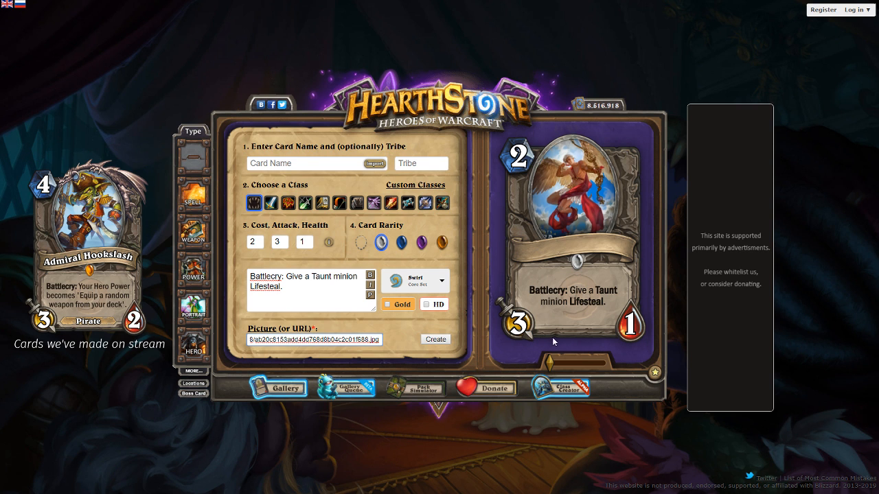
pyautogui.click(314, 165)
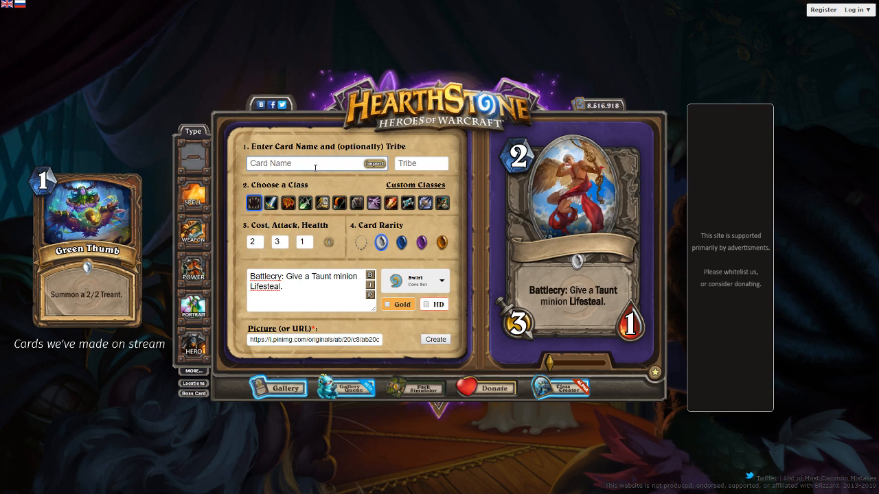
pyautogui.write('Chronofabrication')
pyautogui.write('Lovestrik')
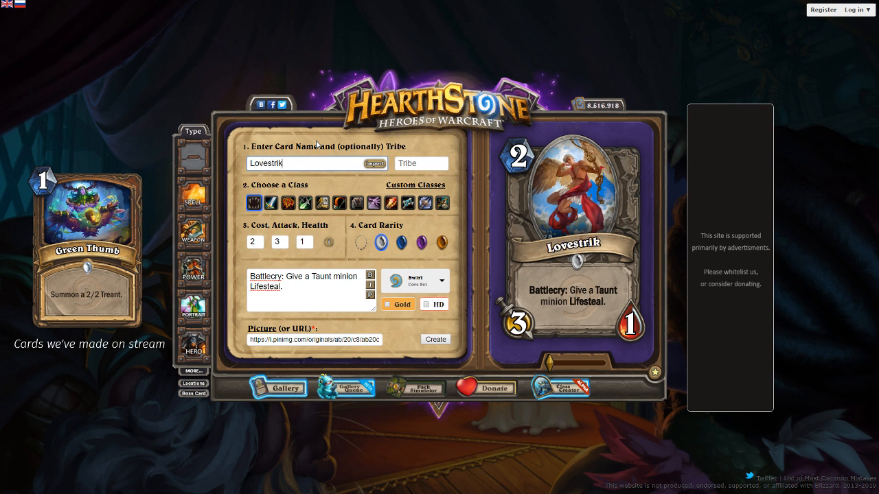
pyautogui.write('er')
pyautogui.hotkey('ctrl', 'a')
pyautogui.write('Lovestruck')
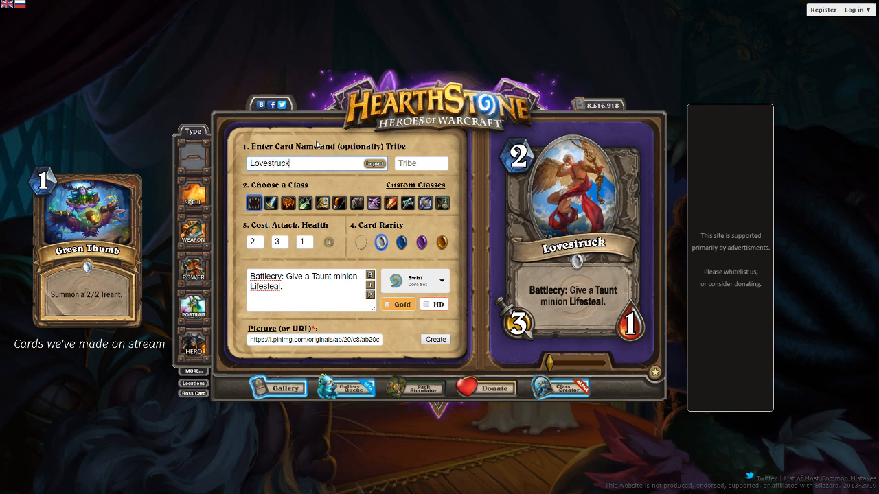
# Replace the picture's URL with the newly copied i.pinimg.com/originals/fc/66/2d image address
pyautogui.hotkey('ctrl', 'a')
pyautogui.hotkey('alt', 'Tab')
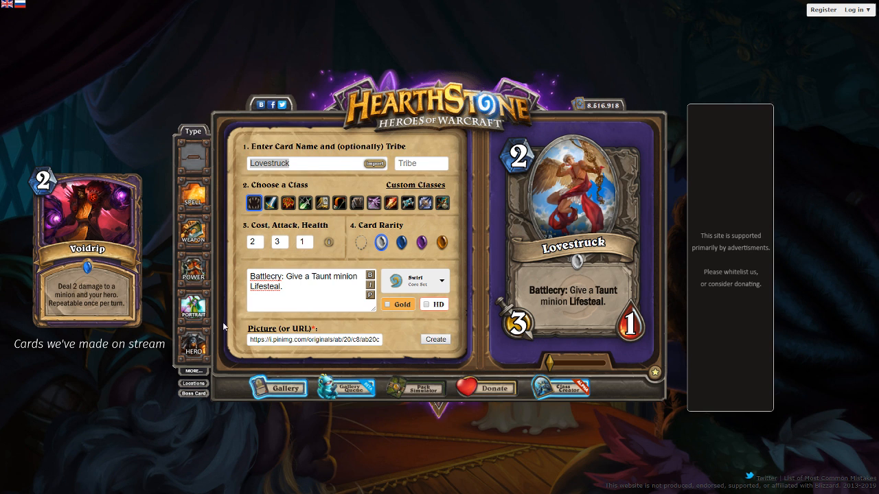
pyautogui.click(265, 339)
pyautogui.hotkey('ctrl', 'a')
pyautogui.hotkey('ctrl', 'v')
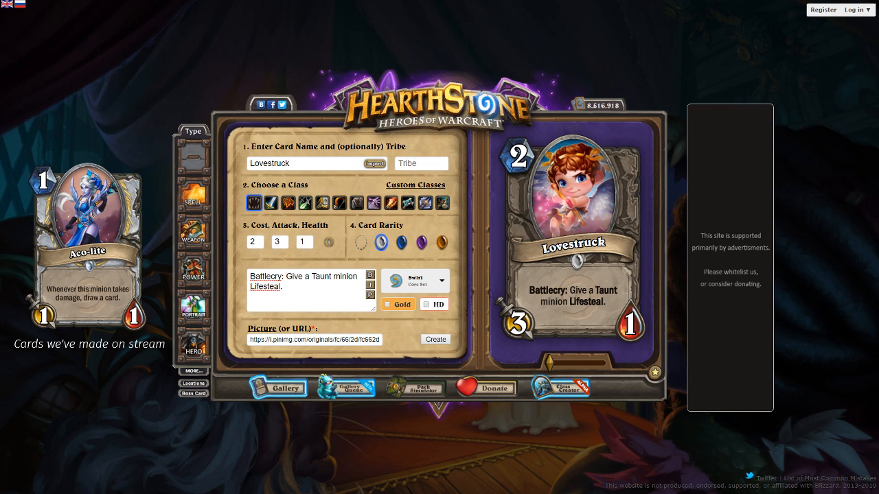
# Replace the picture's URL with the copied cdn.discordapp.com address of lady.jpg
pyautogui.hotkey('ctrl', 'a')
pyautogui.hotkey('ctrl', 'v')
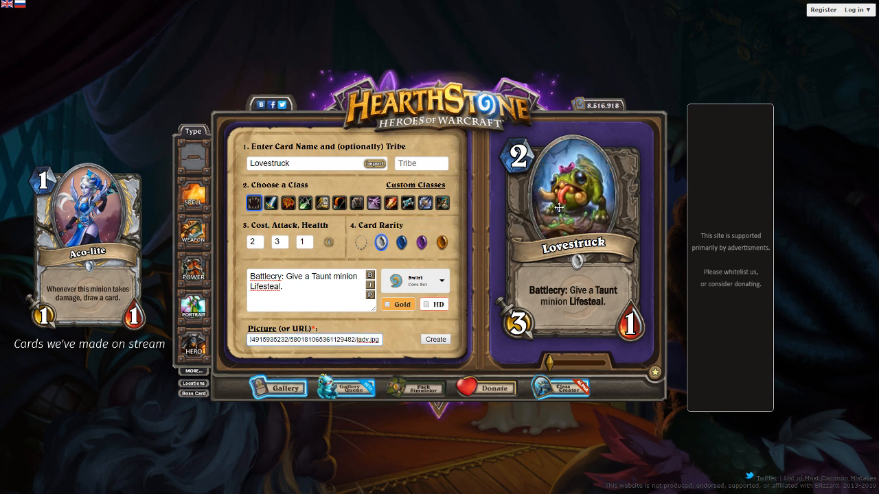
# Try the name "Cutie-Pie Creep" for the minion, then change it to "Creepy-Pie"
pyautogui.doubleClick(305, 164)
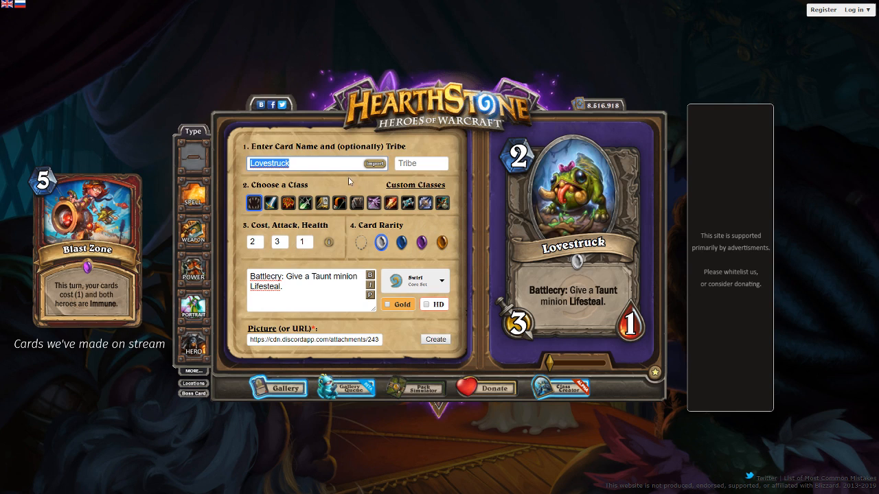
pyautogui.write('Cut')
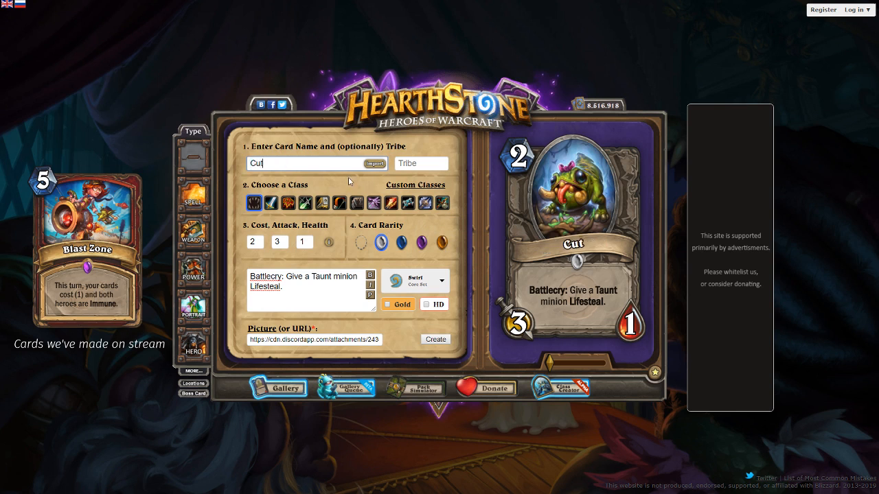
pyautogui.write('ie-Pie ')
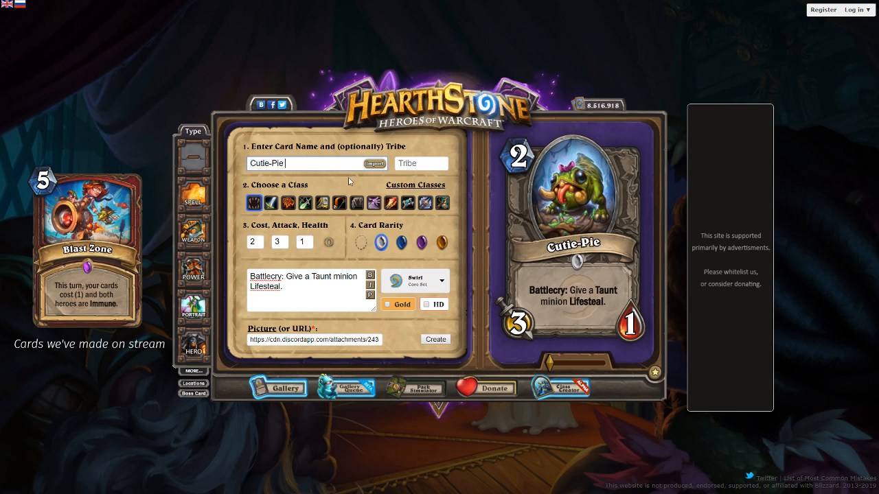
pyautogui.write('Creep')
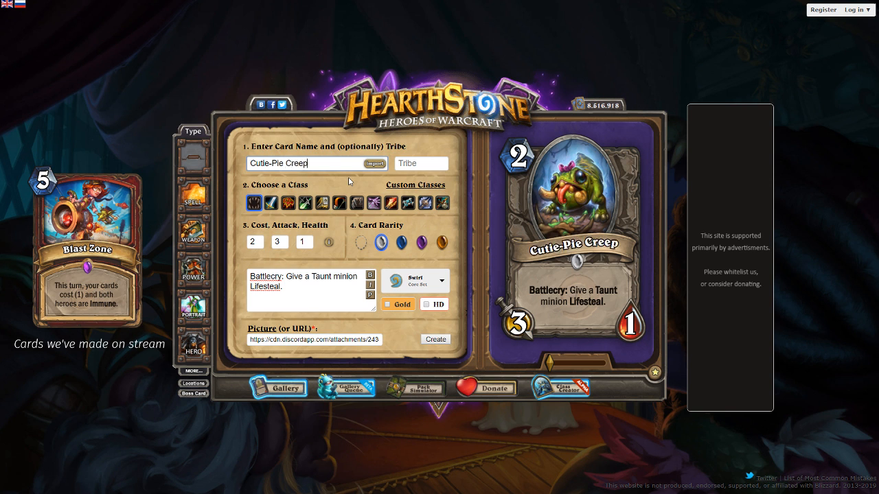
pyautogui.hotkey('ctrl', 'a')
pyautogui.write('Creepy-Pie')
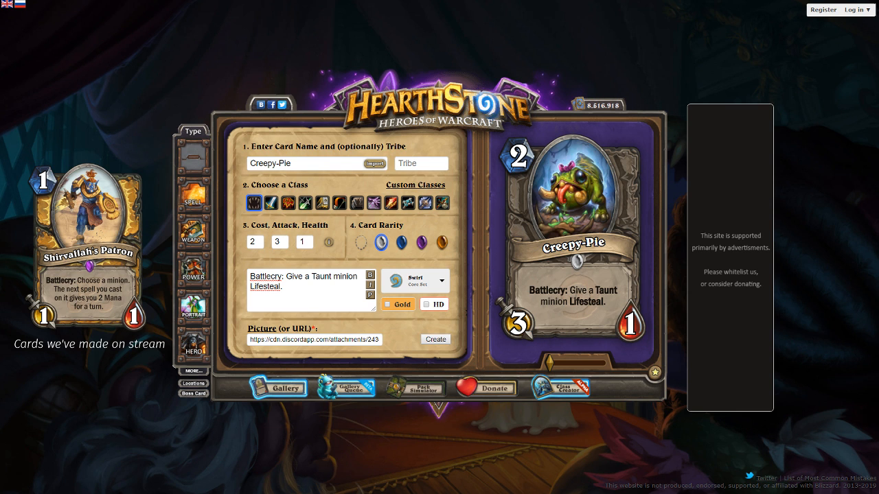
# Replace the card name with "Thesaurus" and set the minion's tribe to Beast
pyautogui.moveTo(329, 165); pyautogui.dragTo(173, 162)
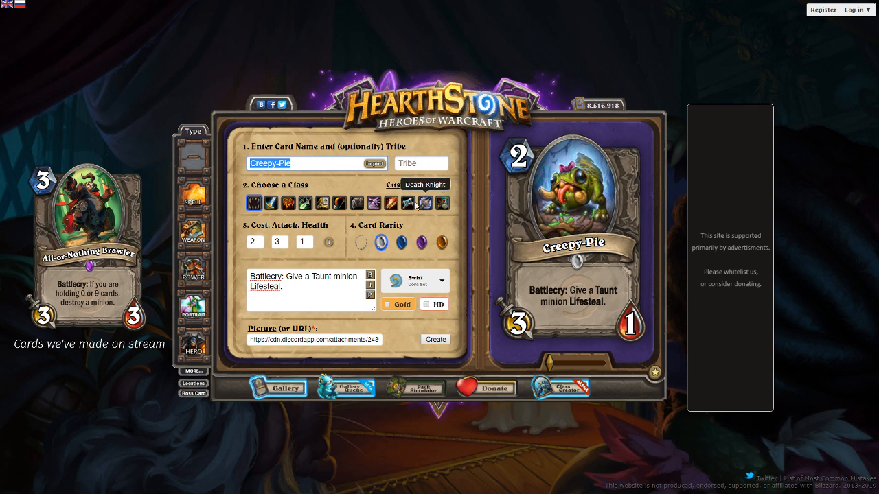
pyautogui.write('powerthesaurus')
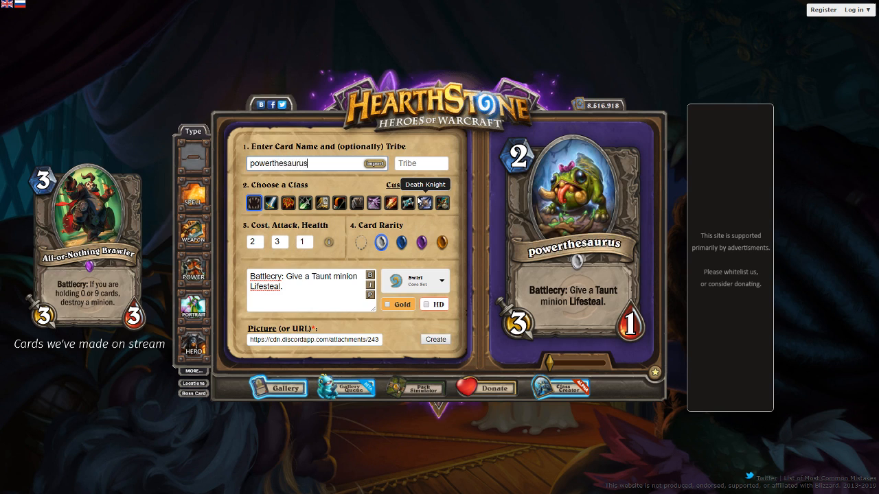
pyautogui.hotkey('ctrl', 'a')
pyautogui.press('BackSpace')
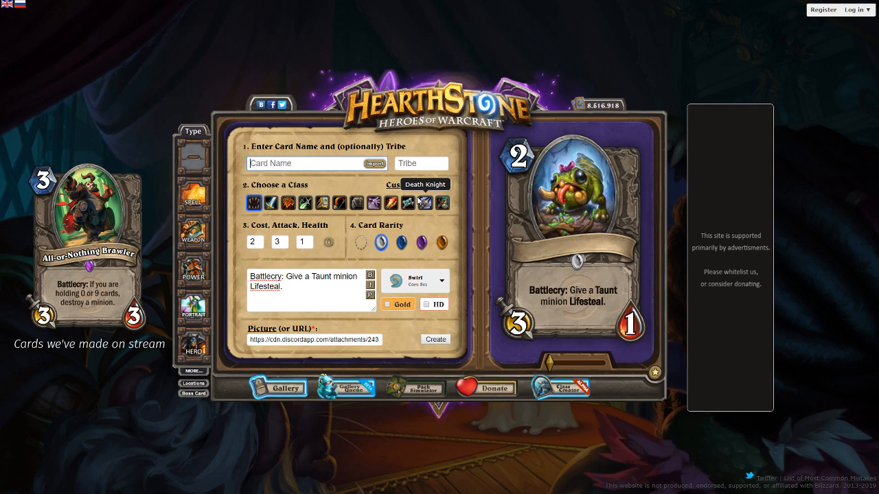
pyautogui.write('Thesaurus')
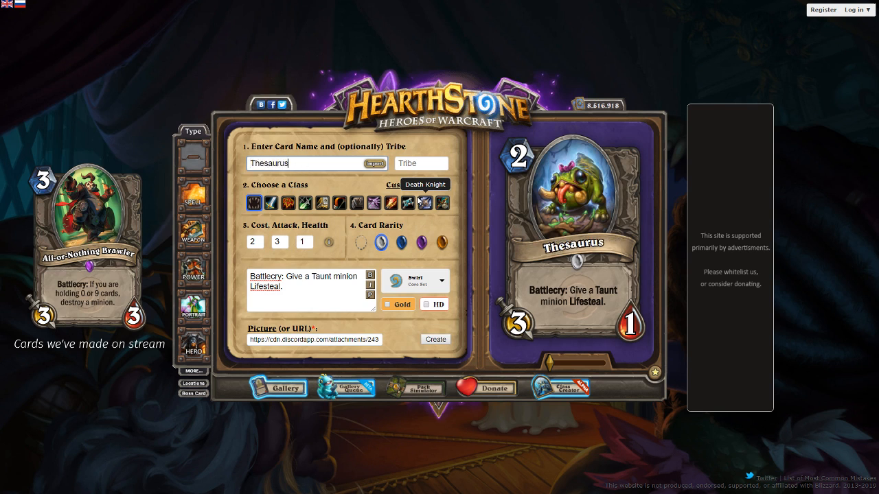
pyautogui.press('Tab')
pyautogui.write('Beast')
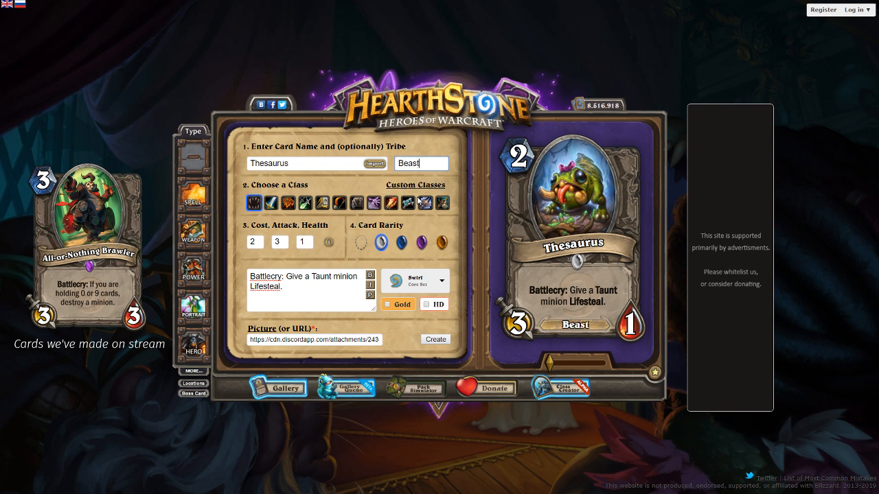
# Clear the card name and refresh the preview of the card text
pyautogui.hotkey('shift', 'Tab')
pyautogui.press('BackSpace')
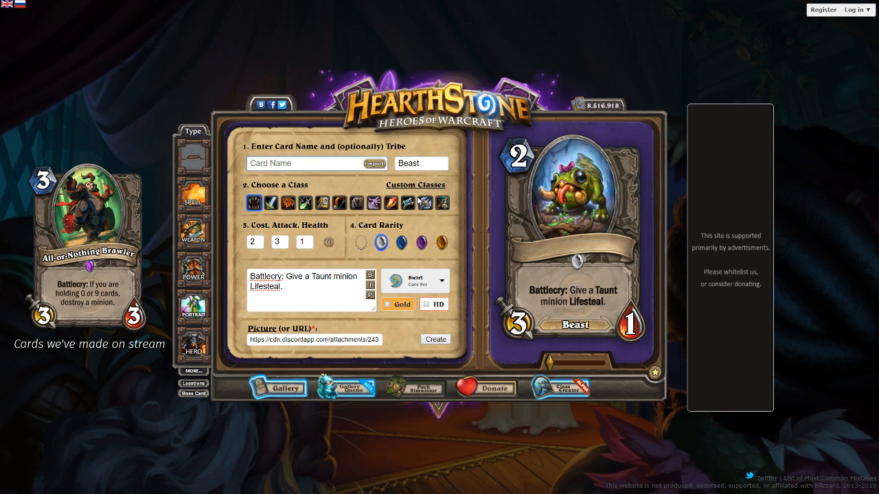
pyautogui.click(371, 296)
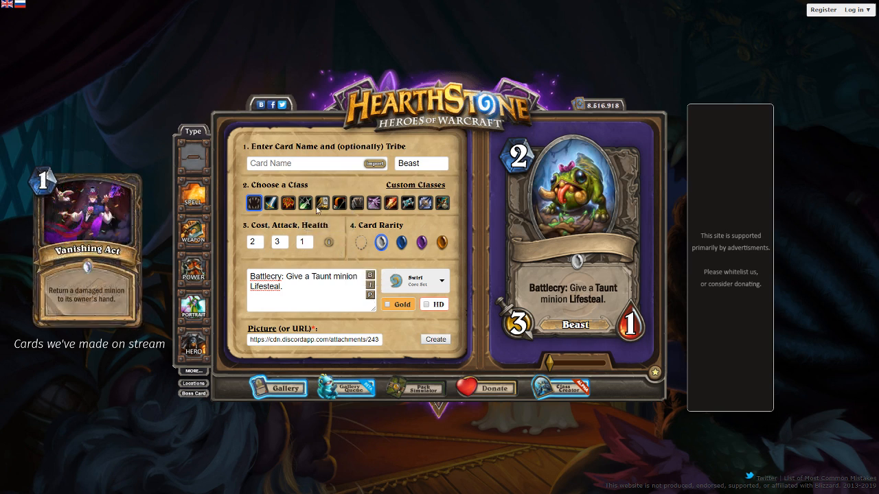
# Try the name "Strife Leecher" for the Beast minion, then clear the card name
pyautogui.click(312, 163)
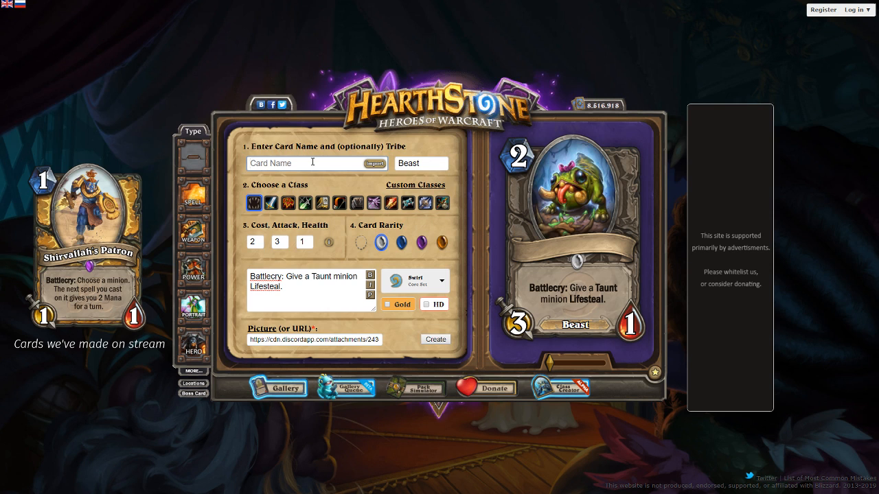
pyautogui.write('Strife Leecher')
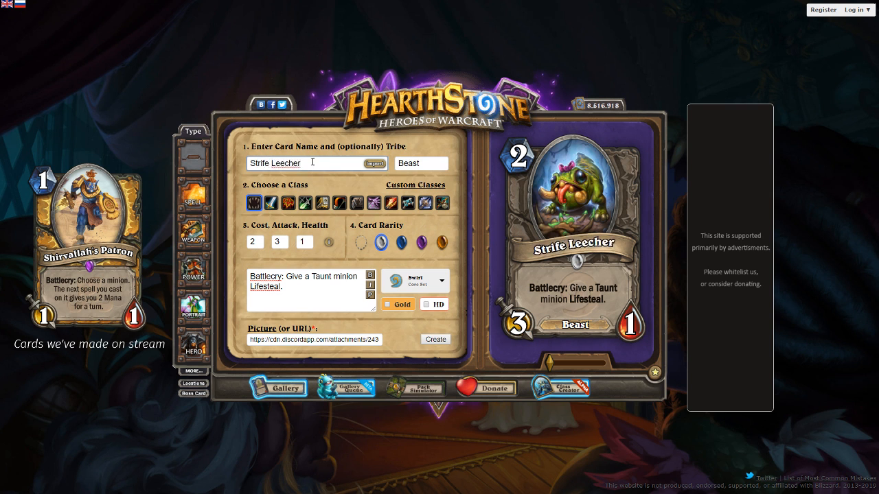
pyautogui.hotkey('ctrl', 'a')
pyautogui.press('BackSpace')
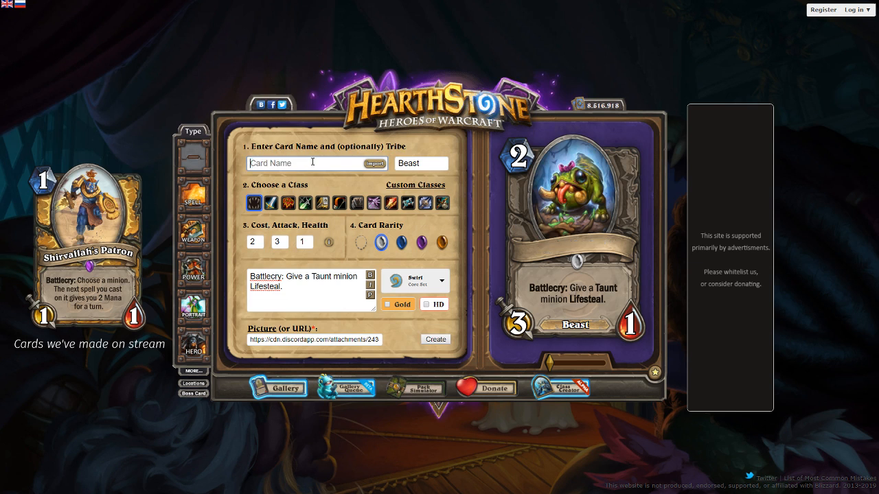
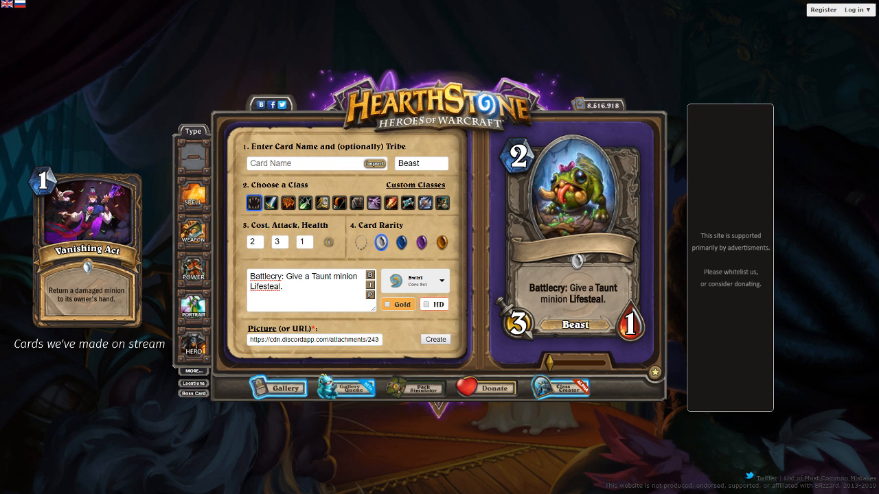
# Try the name "Holy" for the Beast minion, then clear the card name
pyautogui.click(303, 163)
pyautogui.write('Holy')
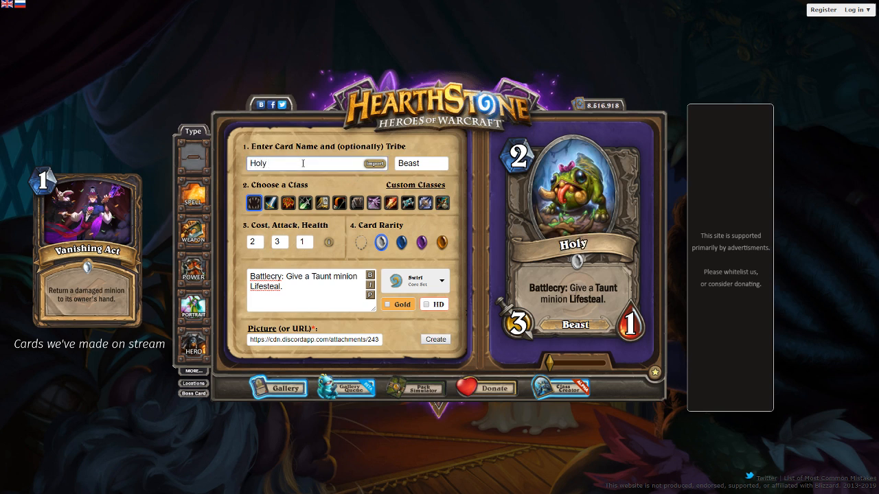
pyautogui.press('BackSpace')
pyautogui.press('BackSpace')
pyautogui.press('BackSpace')
pyautogui.press('BackSpace')
pyautogui.press('BackSpace')
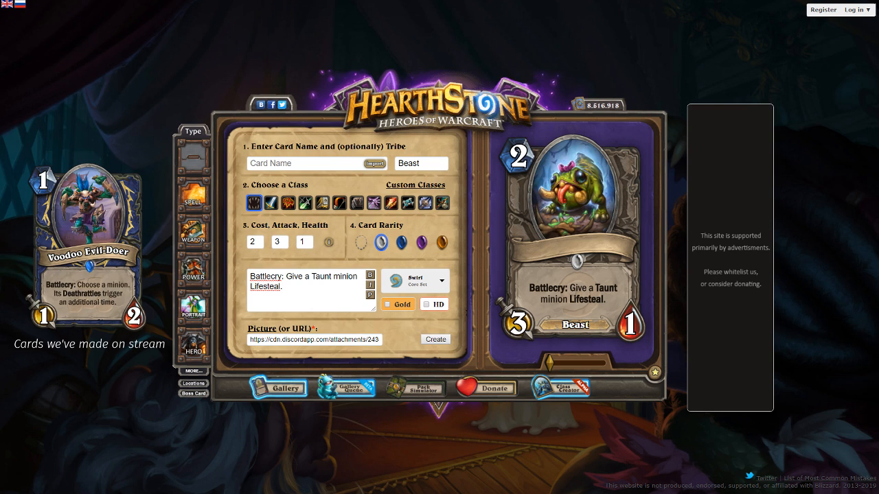
# Try a card name starting with "False Ug" for the Beast minion, then clear it
pyautogui.click(257, 168)
pyautogui.write('False Ug')
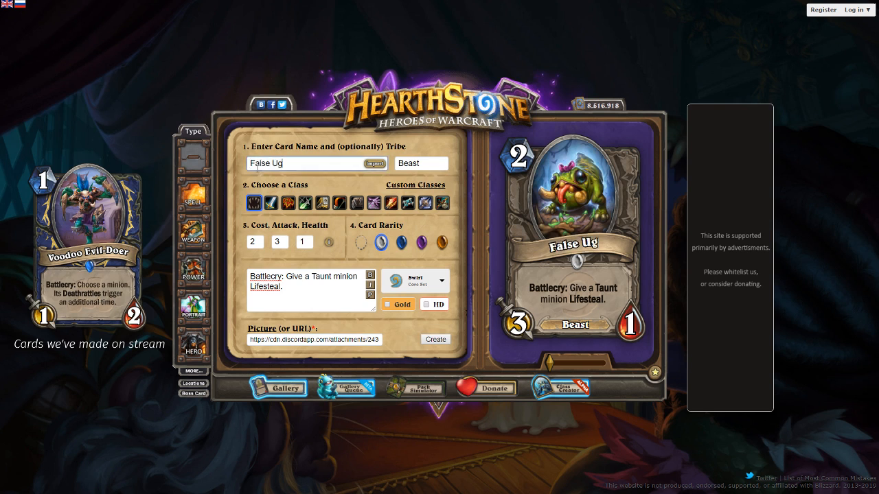
pyautogui.write('re')
pyautogui.hotkey('ctrl', 'a')
pyautogui.press('BackSpace')
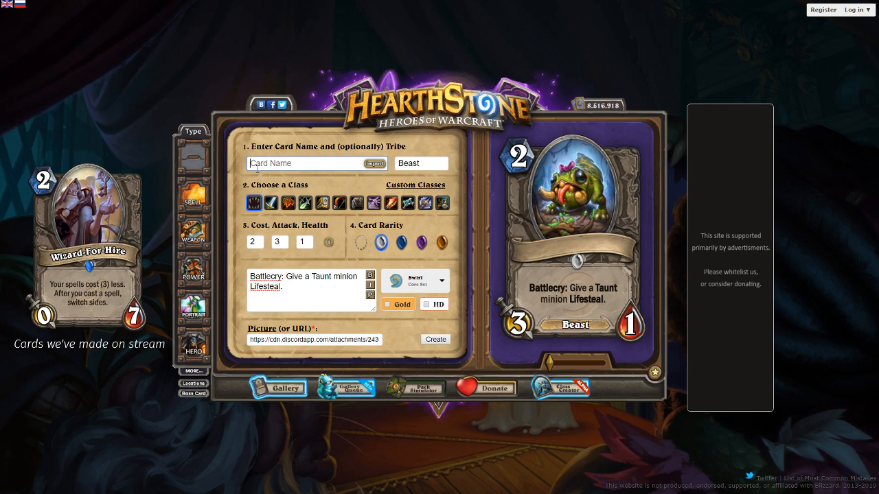
# Try combining "Precious" and "Pet" as the Beast's name, with quotation marks around either word, then clear the card name
pyautogui.write('"Pet"')
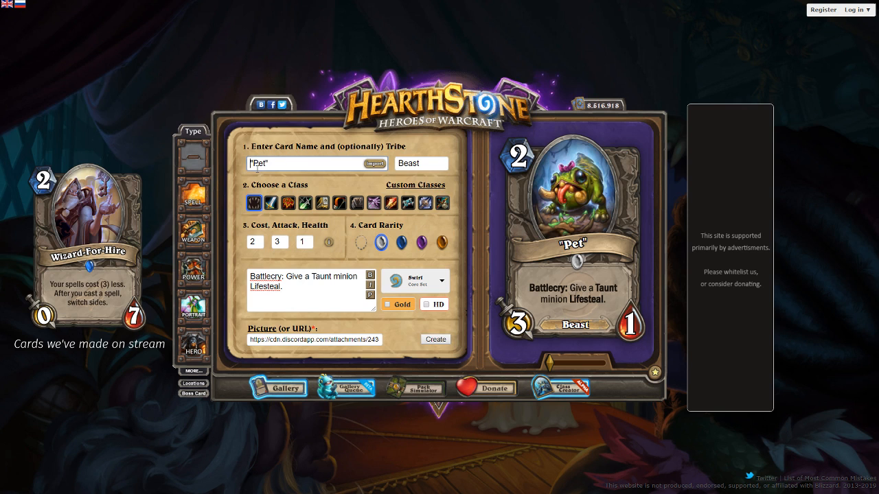
pyautogui.write('Preci')
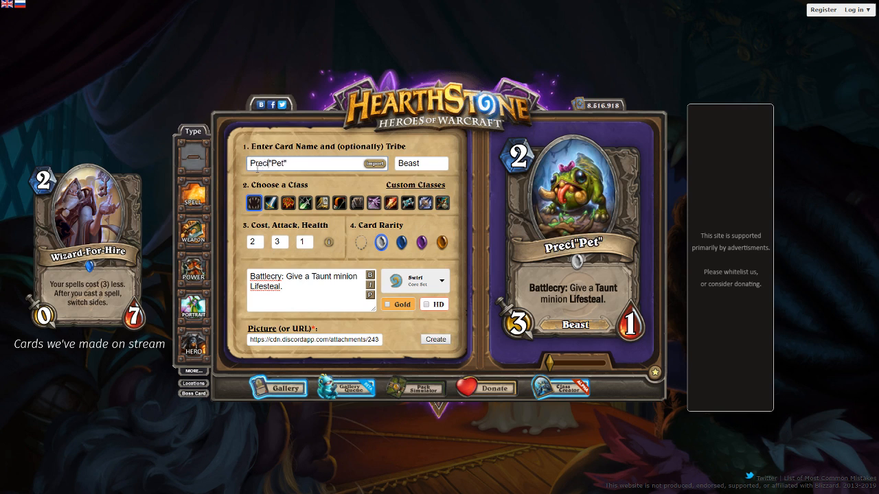
pyautogui.write('ous')
pyautogui.hotkey('ctrl', 'a')
pyautogui.write('"')
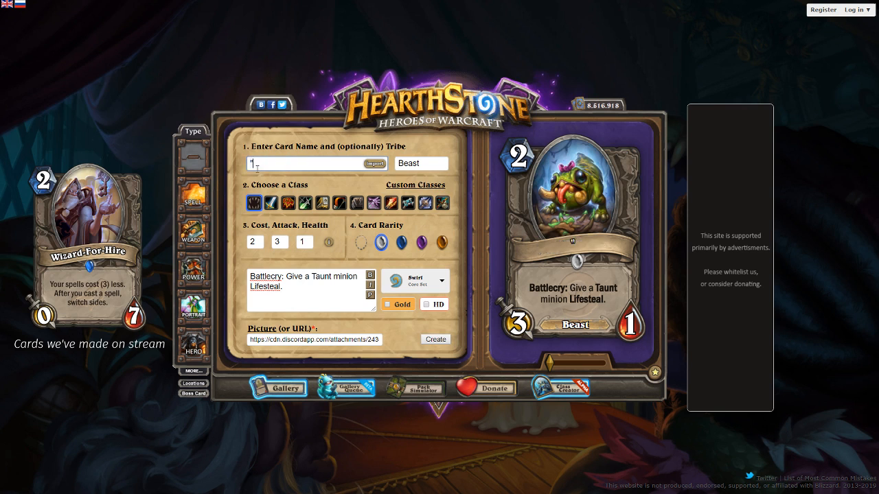
pyautogui.write('Precious" Pet')
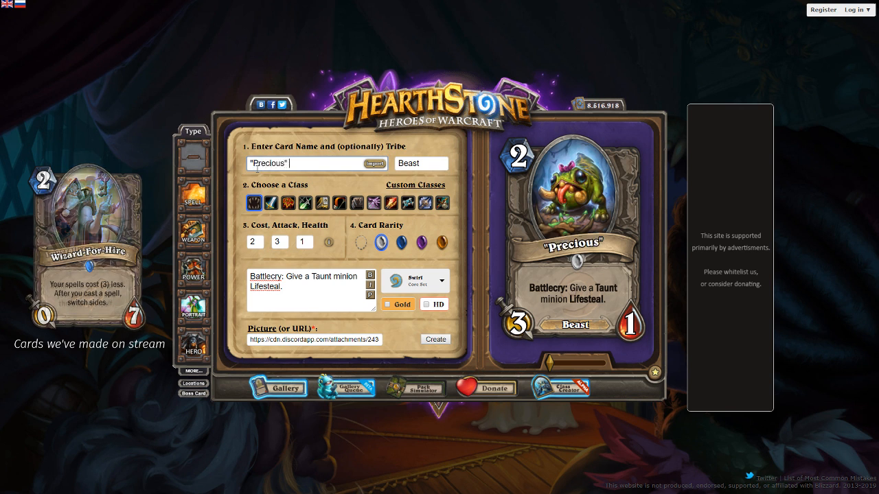
pyautogui.press('BackSpace')
pyautogui.press('BackSpace')
pyautogui.press('BackSpace')
pyautogui.press('BackSpace')
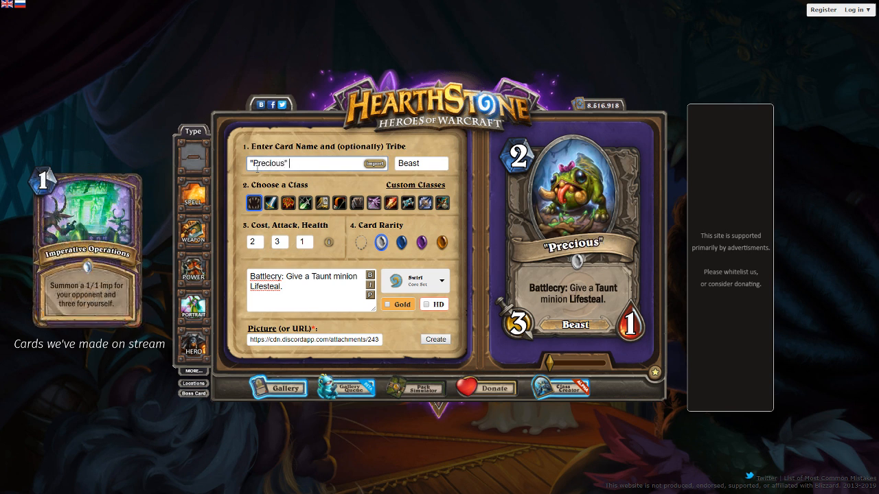
pyautogui.write('Pet')
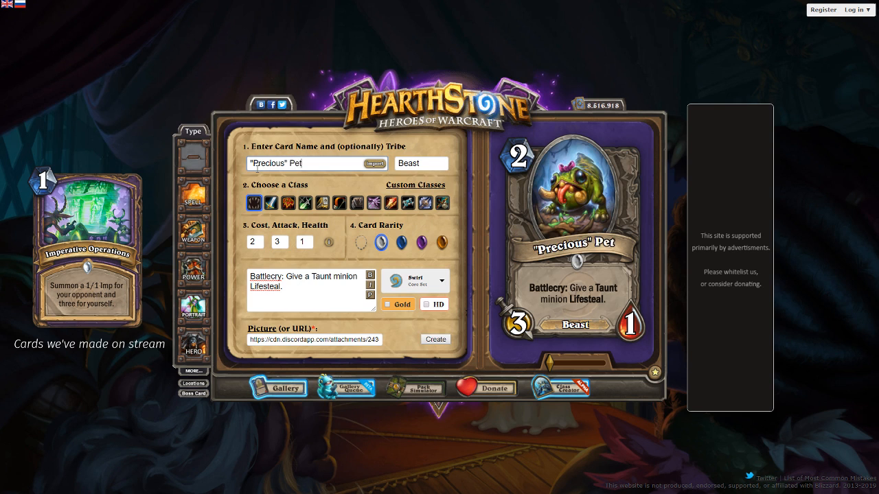
pyautogui.hotkey('ctrl', 'a')
pyautogui.press('BackSpace')
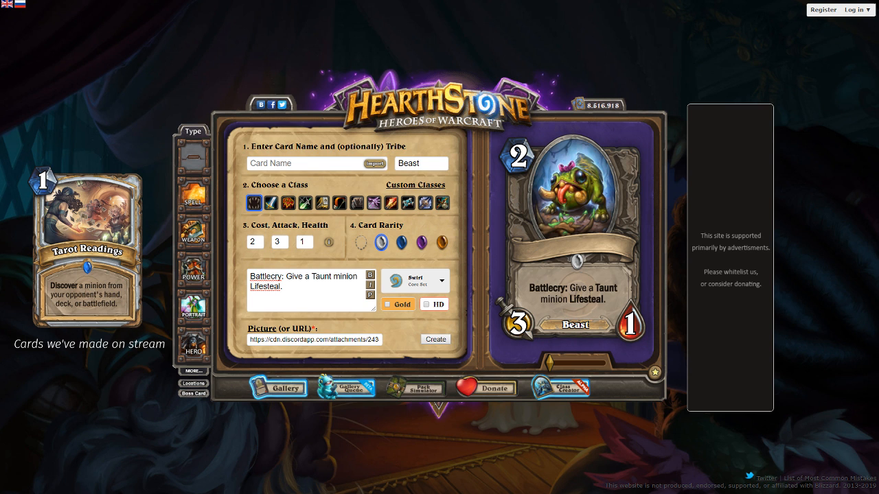
# Try the name "Putrid Precious" for the Beast minion, then rename the card "Teeny Ravisher"
pyautogui.click(331, 167)
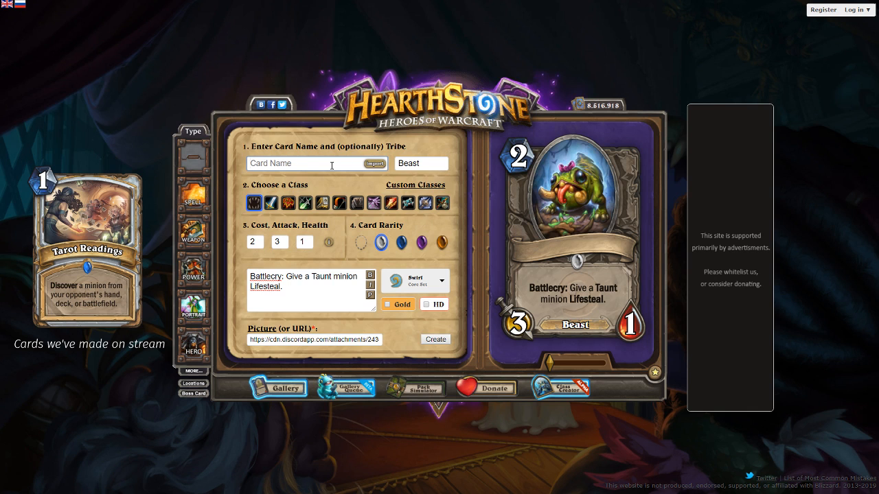
pyautogui.write('Putrid Precious')
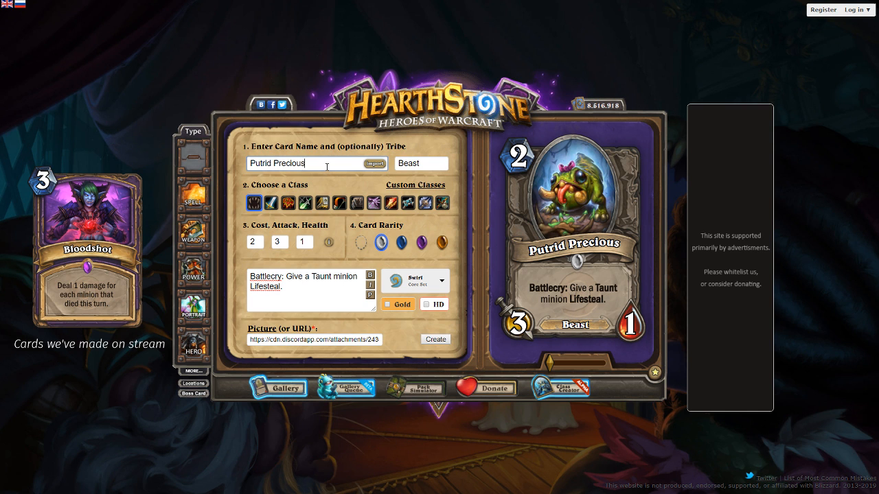
pyautogui.moveTo(330, 167); pyautogui.dragTo(197, 173)
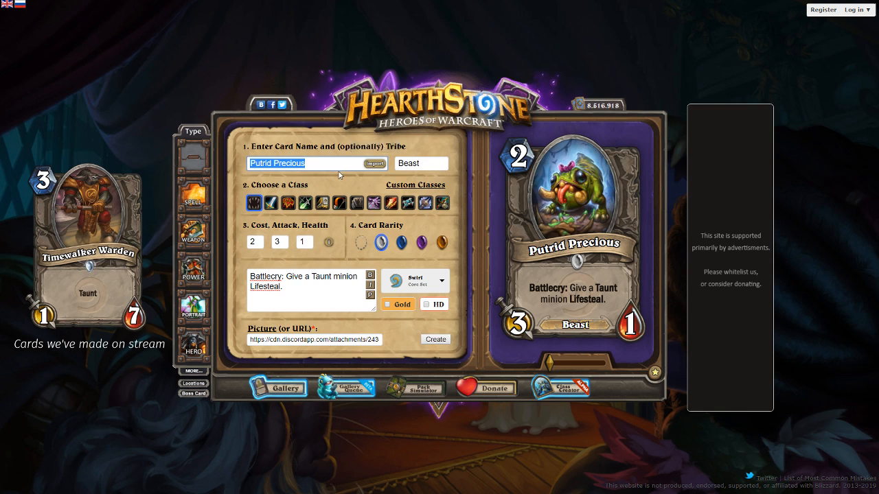
pyautogui.write('Teeny Ravisher')
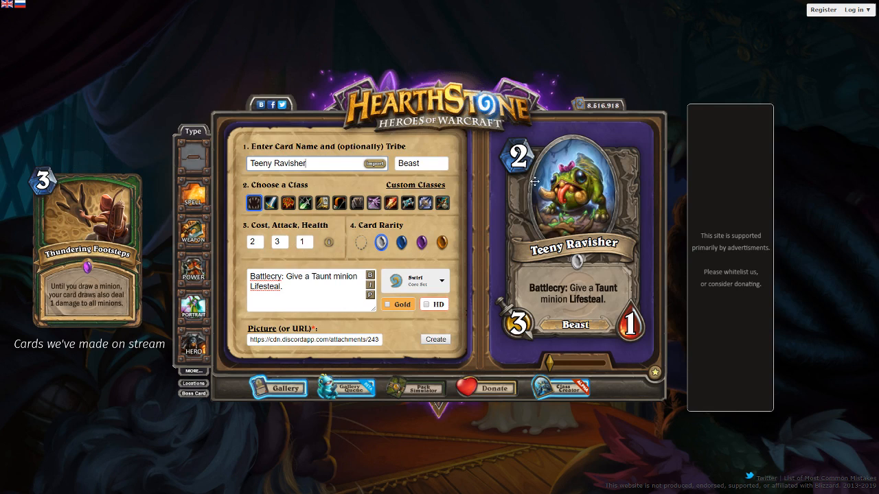
# Generate the finished Teeny Ravisher card, dismiss the download notice, and start another card
pyautogui.click(434, 340)
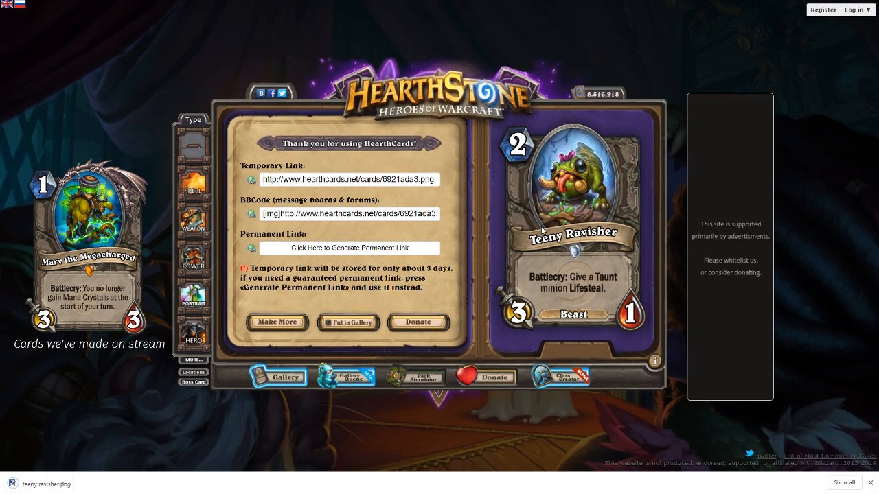
pyautogui.click(871, 483)
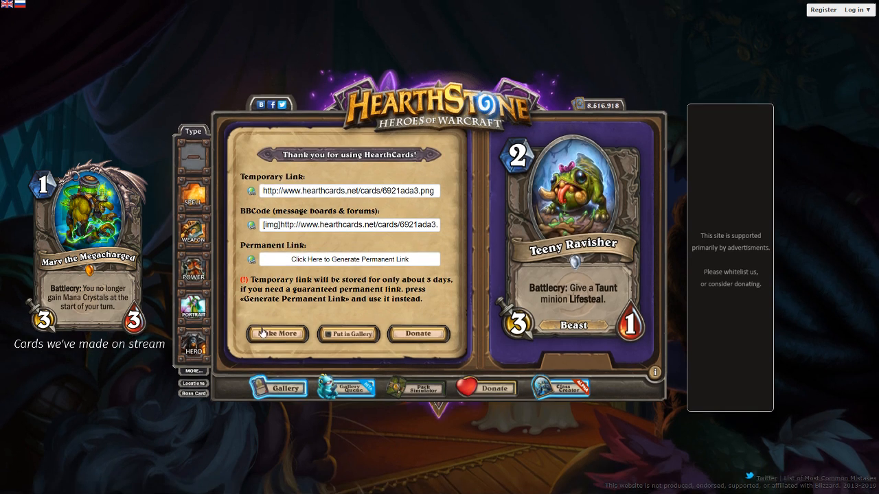
pyautogui.click(263, 333)
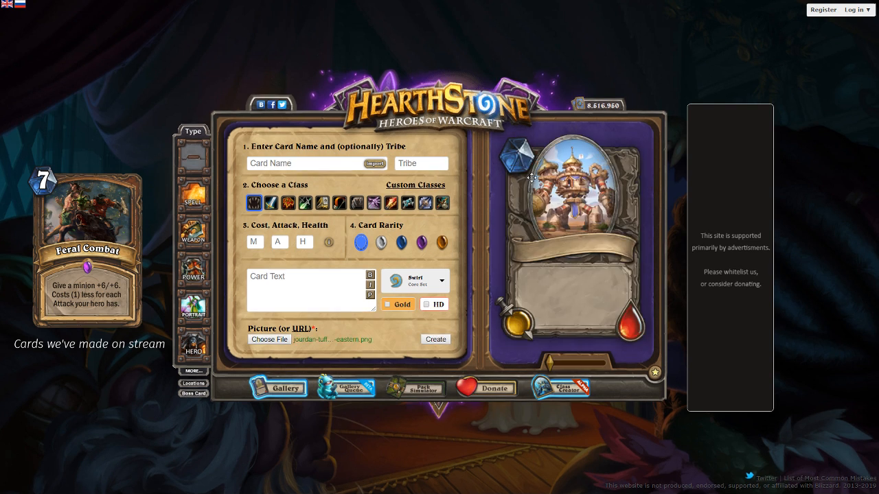
# Set the tribe of the new minion with the walking castle artwork to Mech
pyautogui.click(441, 164)
pyautogui.write('Mech')
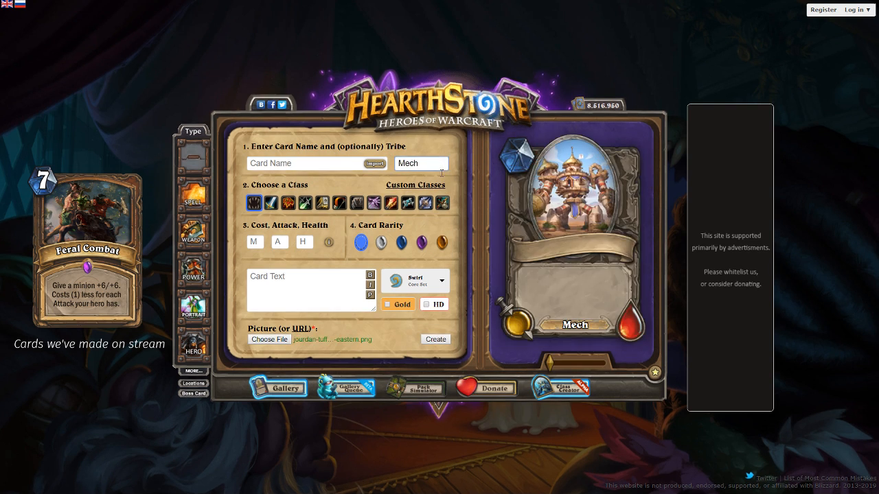
pyautogui.click(371, 301)
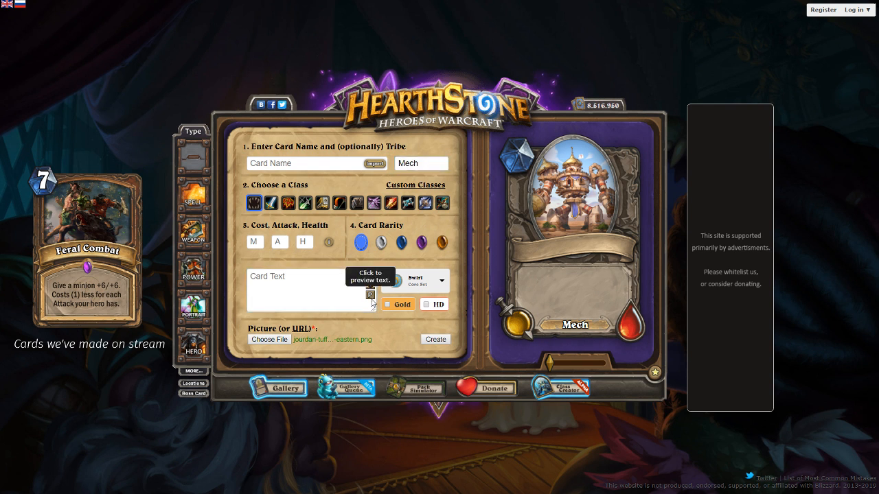
# Try the card name "Chad" with Legendary rarity, then reset the card to no rarity
pyautogui.click(339, 166)
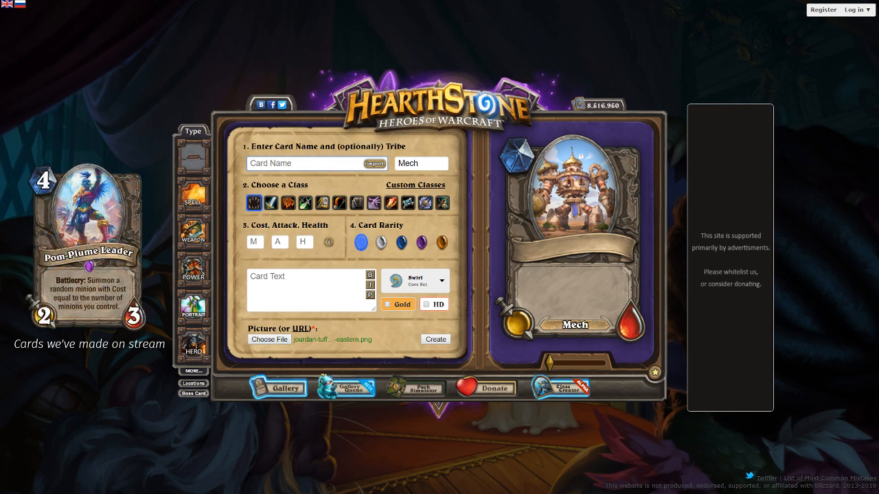
pyautogui.write('Chad')
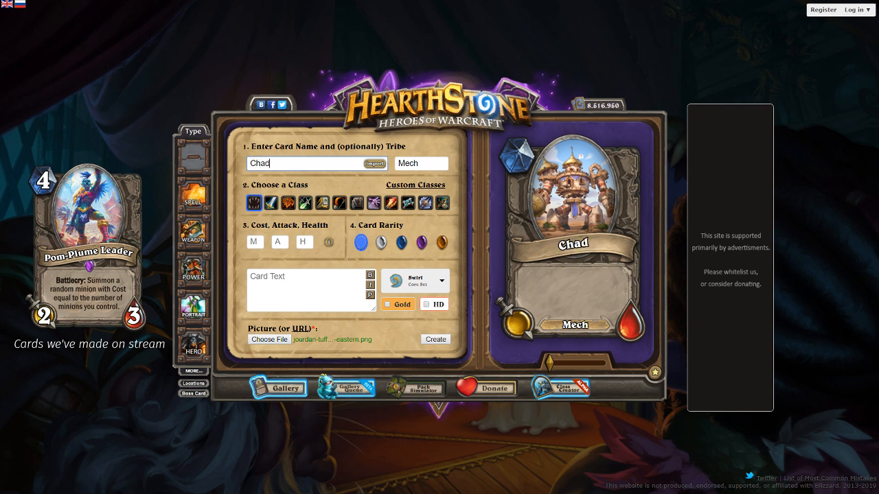
pyautogui.click(441, 243)
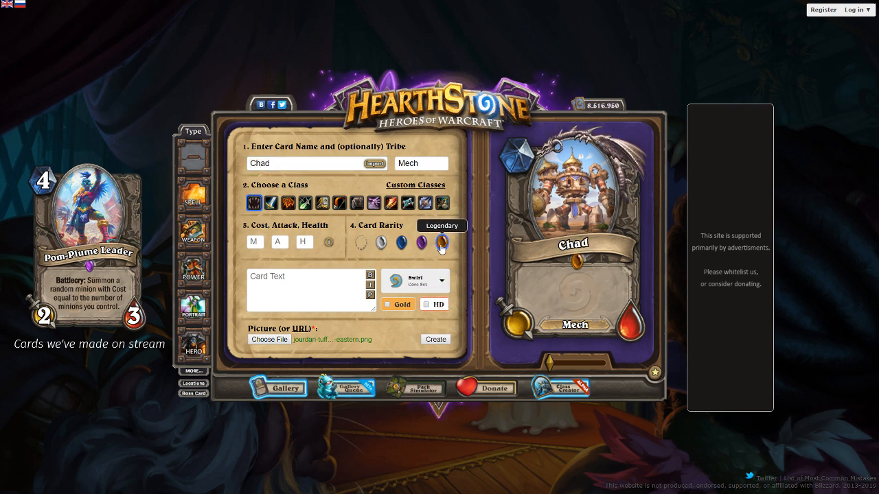
pyautogui.click(360, 242)
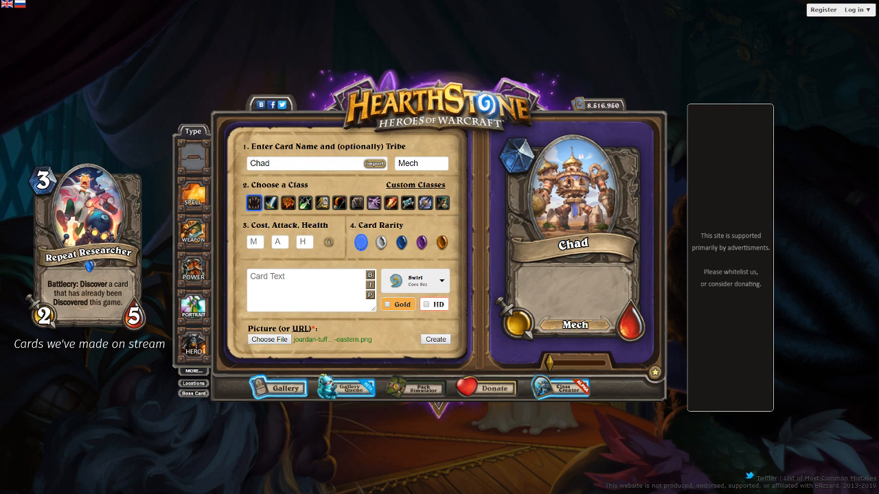
# Replace the card name with "Walking Wall" as a trial, then clear it
pyautogui.click(333, 160)
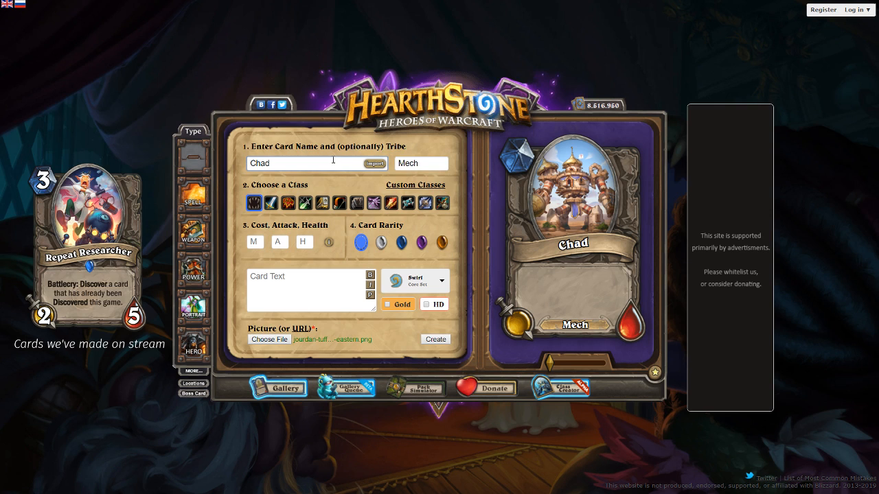
pyautogui.hotkey('ctrl', 'a')
pyautogui.write('Walking ')
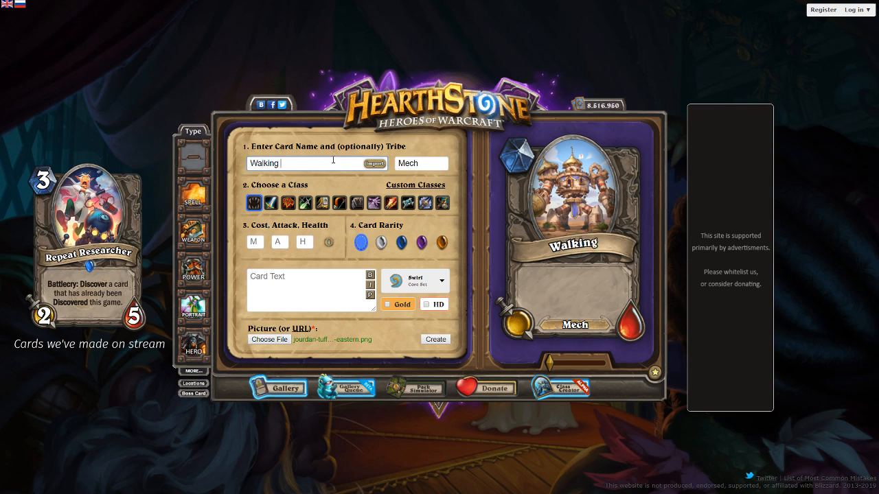
pyautogui.write('Walll')
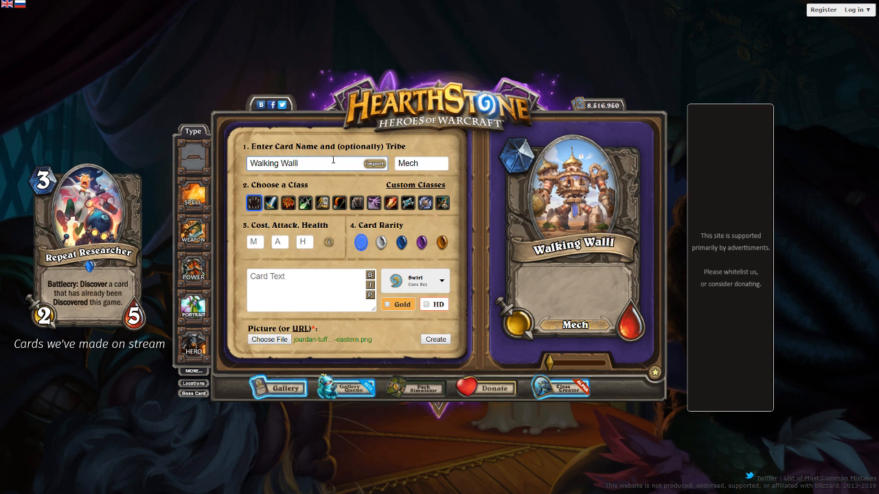
pyautogui.press('BackSpace')
pyautogui.hotkey('ctrl', 'shift', 'Left')
pyautogui.hotkey('ctrl', 'shift', 'Left')
pyautogui.press('BackSpace')
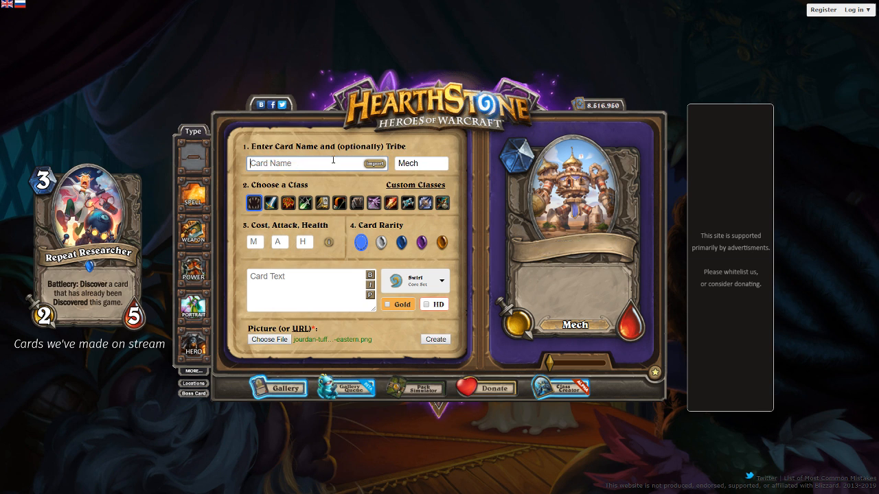
# Try "Trembling" as the start of the Mech's name, then remove it
pyautogui.write('Trembling')
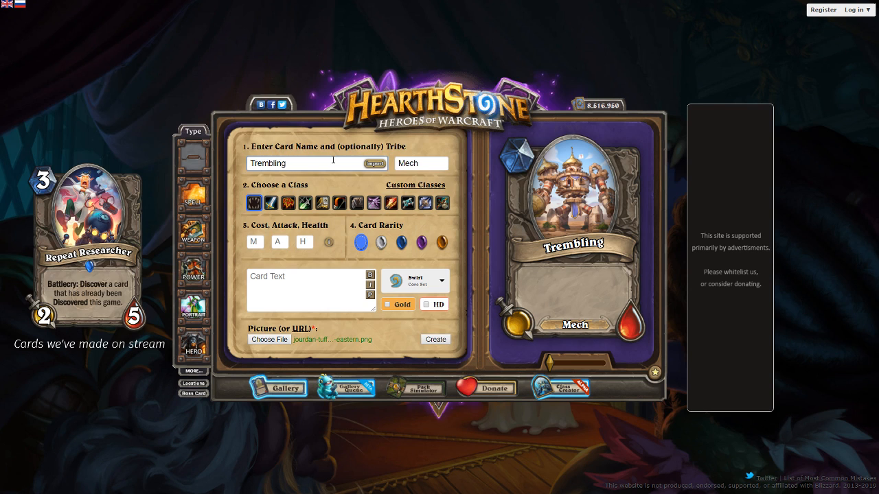
pyautogui.hotkey('ctrl', 'shift', 'Left')
pyautogui.press('BackSpace')
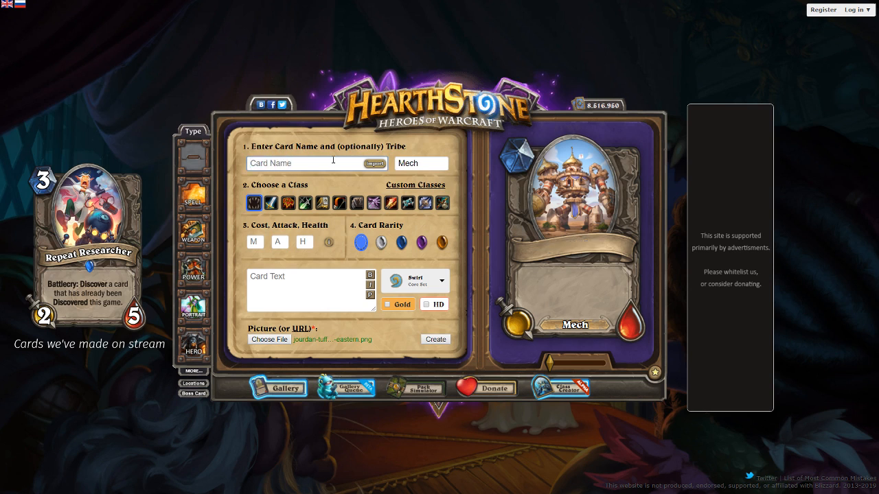
# Name the Mech minion "Moving Castle" and shift its artwork slightly upward in the card frame
pyautogui.write('Moving Castle')
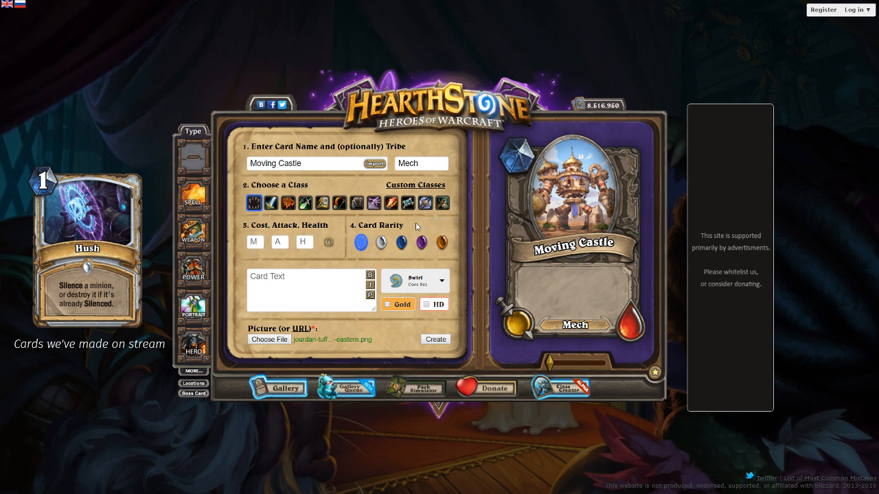
pyautogui.moveTo(585, 209); pyautogui.dragTo(582, 194)
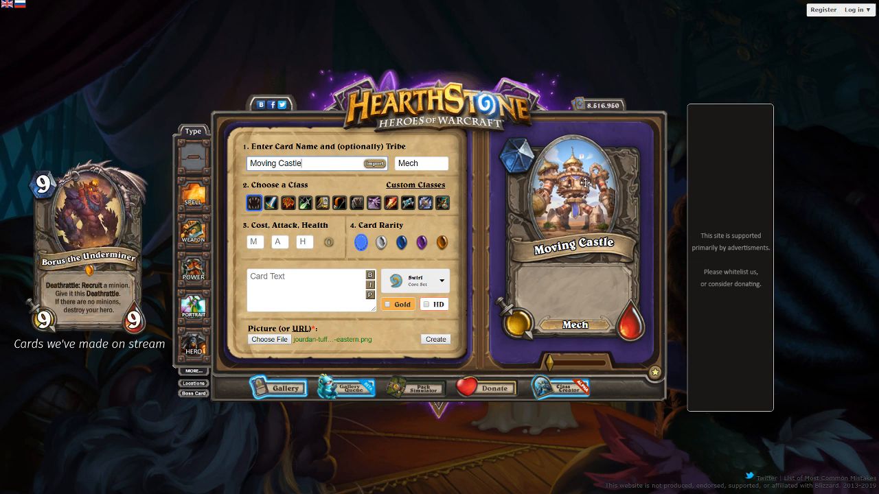
# Enter "Taunt" as the card text of Moving Castle and refresh the card preview
pyautogui.click(305, 293)
pyautogui.write('Tau')
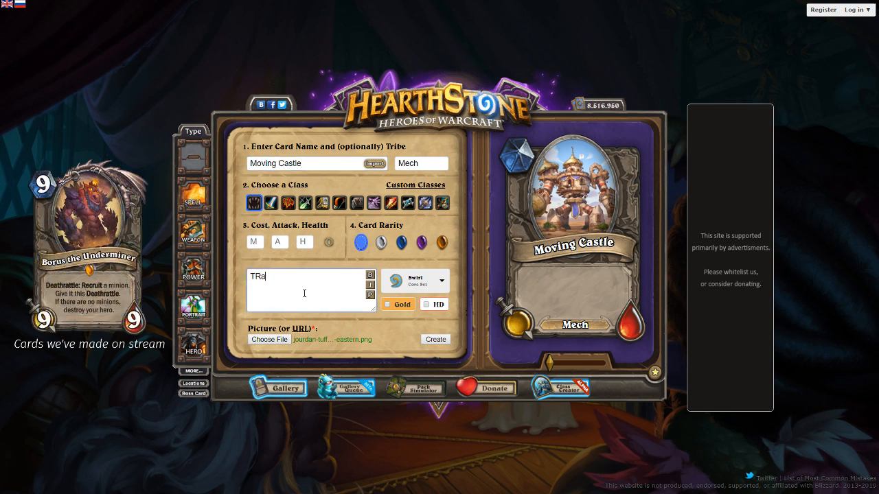
pyautogui.press('BackSpace')
pyautogui.press('BackSpace')
pyautogui.press('BackSpace')
pyautogui.write('Taunt')
pyautogui.click(370, 295)
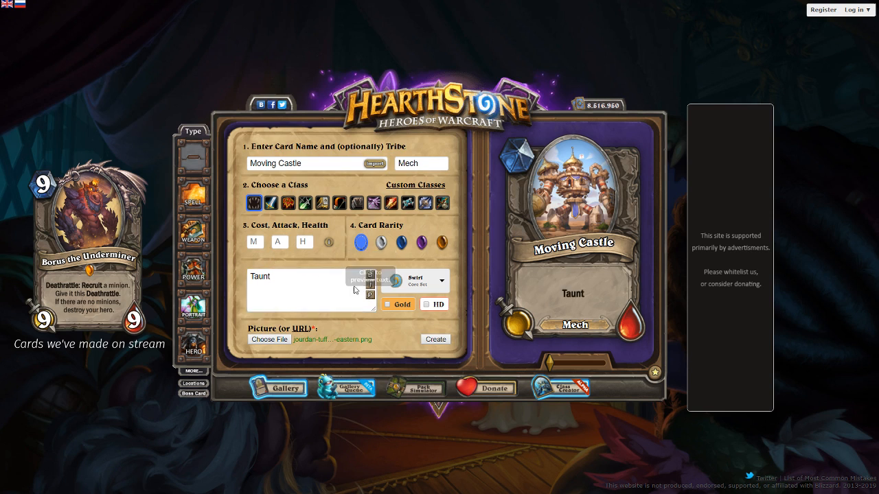
# Try Epic and Rare rarity on the Moving Castle card, then apply Legendary
pyautogui.click(422, 242)
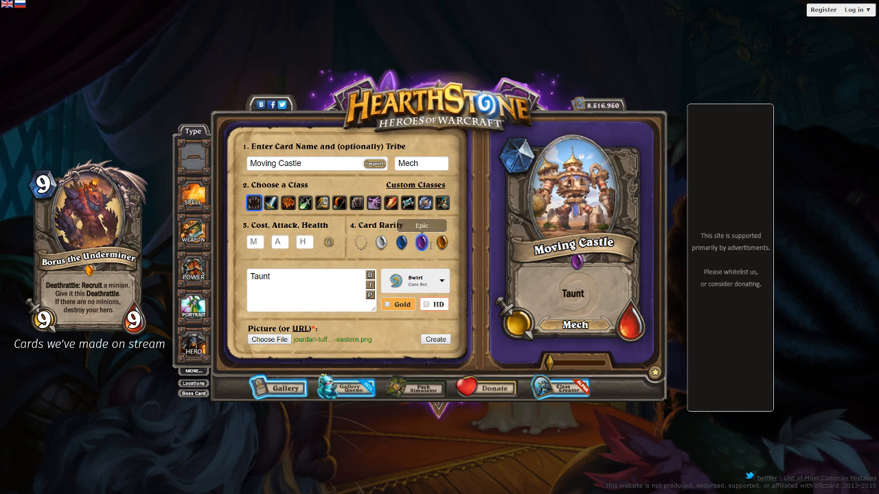
pyautogui.click(402, 244)
pyautogui.click(442, 244)
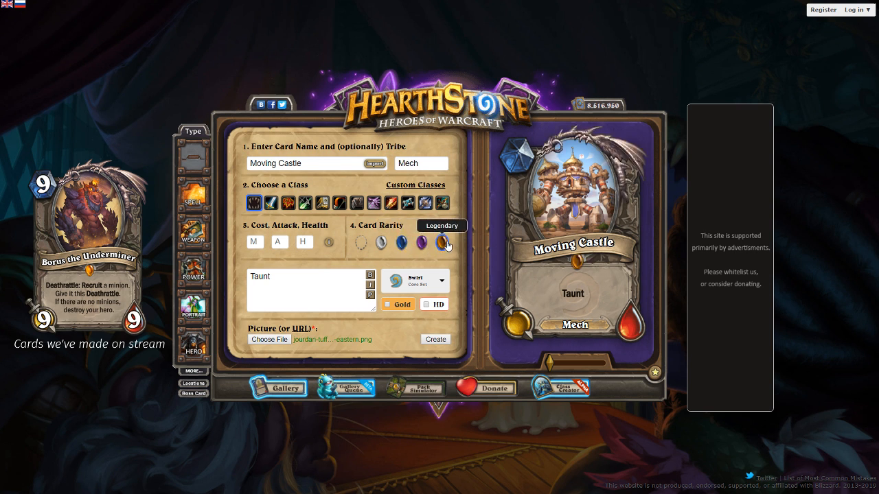
# Try Rare rarity on the Moving Castle card, then set it to Epic
pyautogui.click(402, 243)
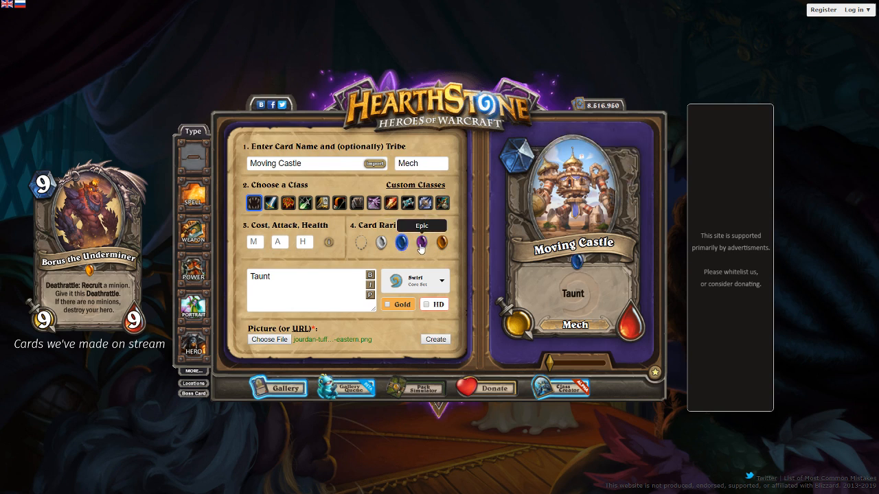
pyautogui.click(422, 240)
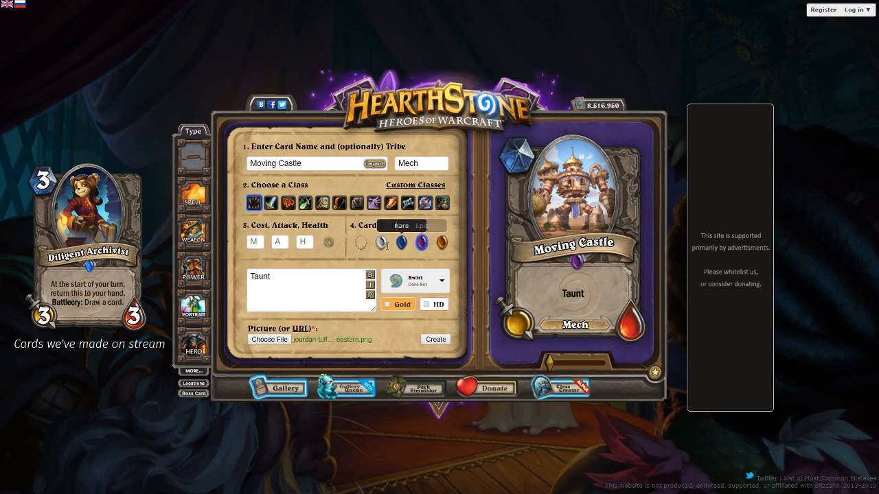
# Add a new line under Taunt in the card text reading "At the start of your turn, move right"
pyautogui.moveTo(276, 286); pyautogui.dragTo(248, 287)
pyautogui.click(283, 276)
pyautogui.press('Return')
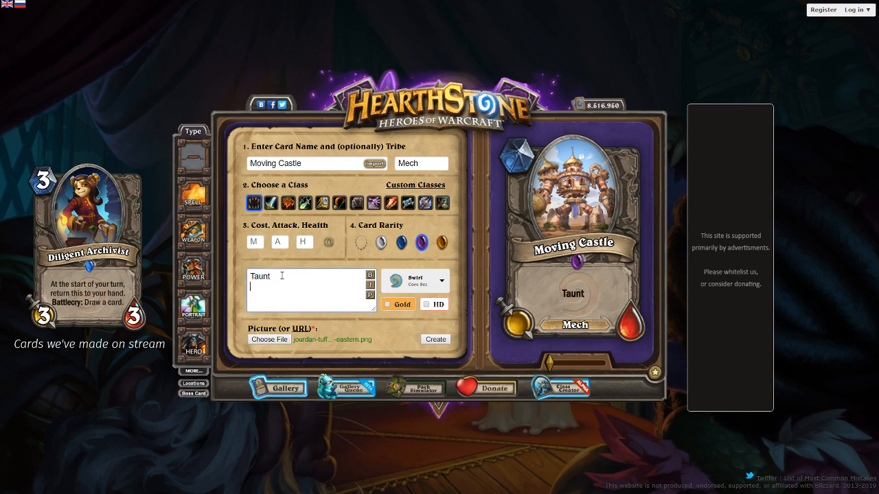
pyautogui.write('Moves right')
pyautogui.hotkey('ctrl', 'BackSpace')
pyautogui.hotkey('ctrl', 'BackSpace')
pyautogui.write('At the star tof yo')
pyautogui.press('BackSpace')
pyautogui.press('BackSpace')
pyautogui.press('BackSpace')
pyautogui.press('BackSpace')
pyautogui.press('BackSpace')
pyautogui.write('of your turn, move right ')
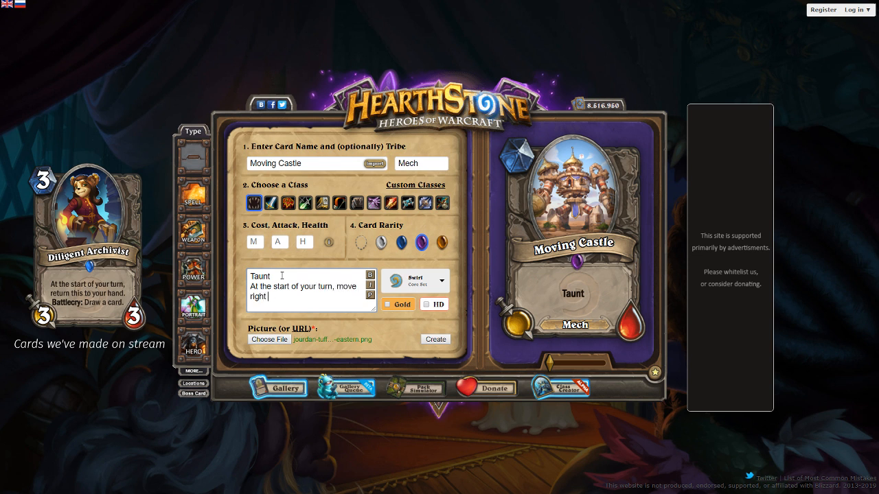
pyautogui.write('one spot. GO bac')
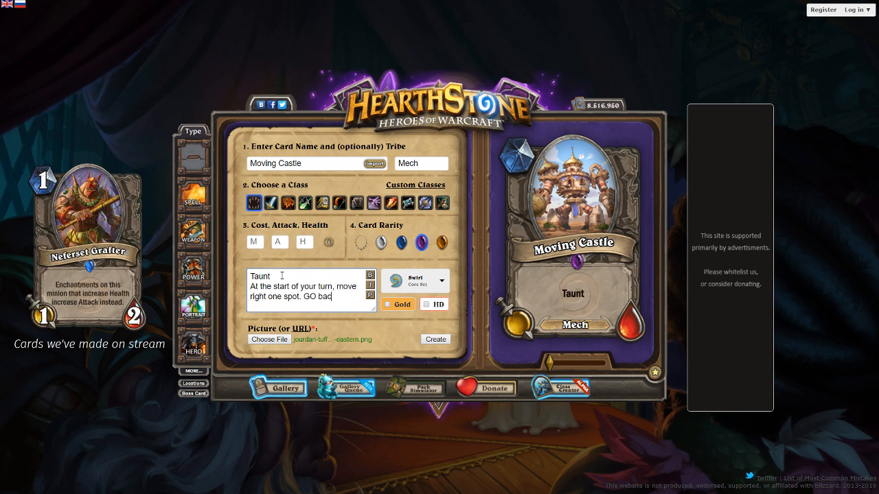
pyautogui.write('k')
# Complete the movement line with "one spot. Go back into your deck at the end." and refresh the card preview
pyautogui.press('BackSpace')
pyautogui.press('BackSpace')
pyautogui.press('BackSpace')
pyautogui.press('BackSpace')
pyautogui.press('BackSpace')
pyautogui.press('BackSpace')
pyautogui.press('BackSpace')
pyautogui.press('BackSpace')
pyautogui.write('Go back into your deck at the ne')
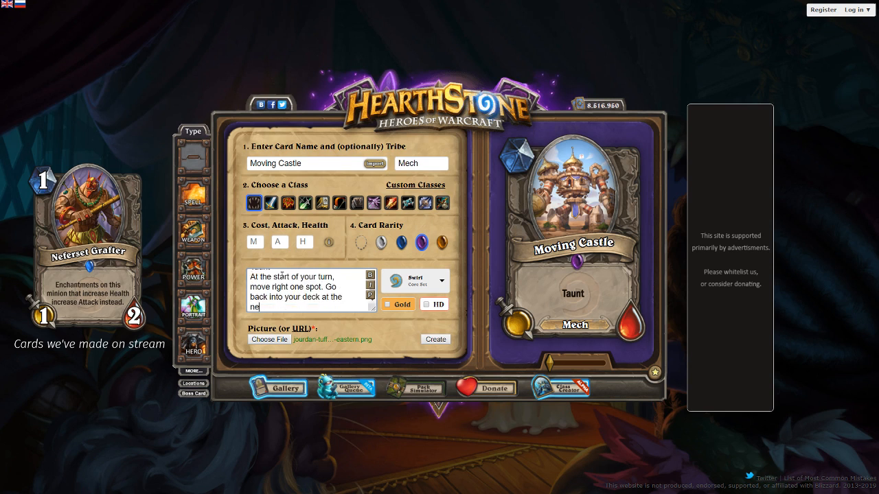
pyautogui.press('BackSpace')
pyautogui.press('BackSpace')
pyautogui.write('end.')
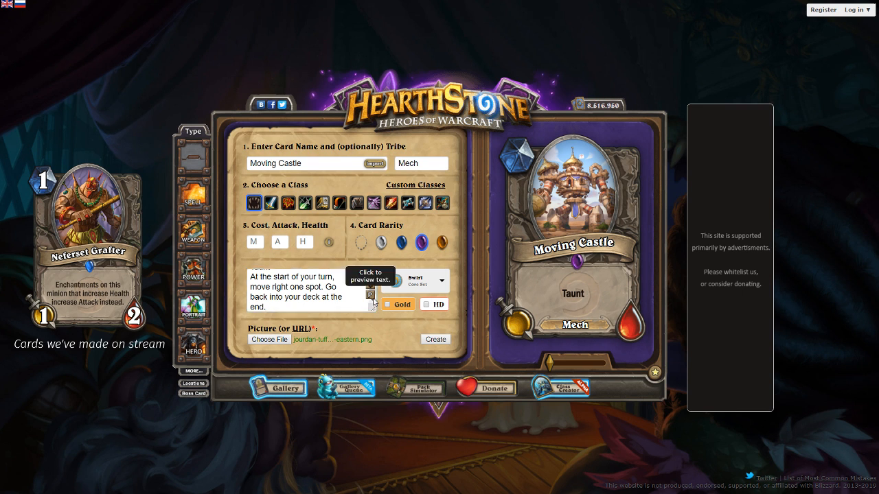
pyautogui.click(498, 289)
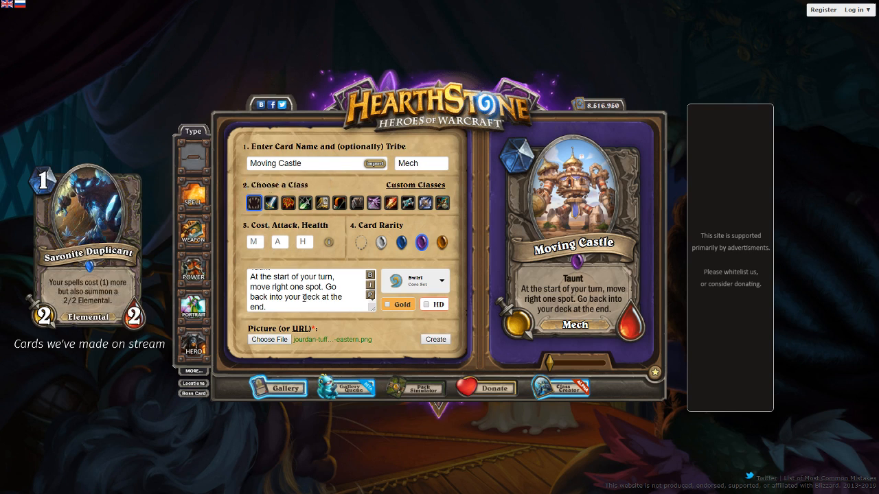
# Replace the entire card text with the quoted phrase "Whenever this card moves" and refresh the card preview
pyautogui.click(279, 305)
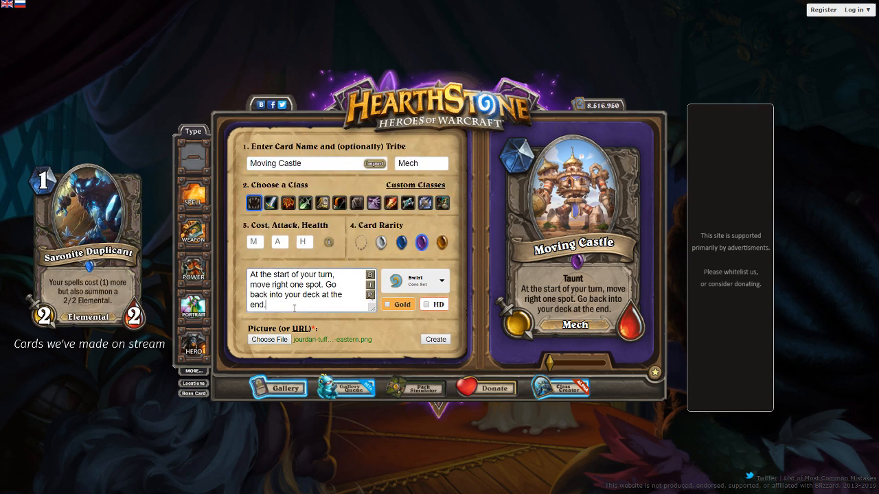
pyautogui.moveTo(294, 308); pyautogui.dragTo(239, 285)
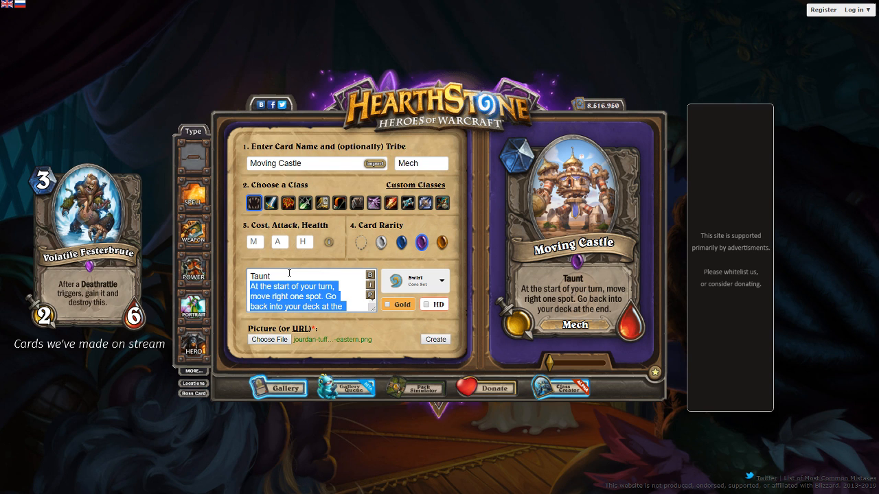
pyautogui.hotkey('ctrl', 'a')
pyautogui.write('"Whenever thi')
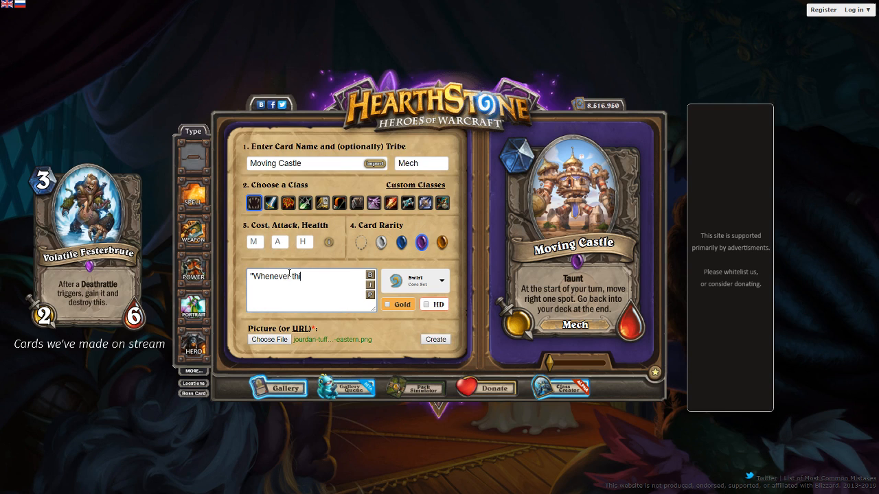
pyautogui.write('s card moves"')
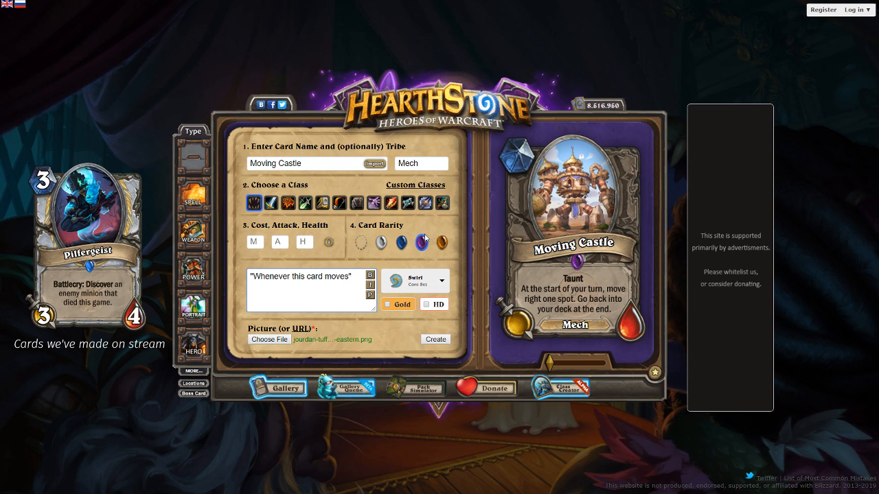
pyautogui.click(362, 278)
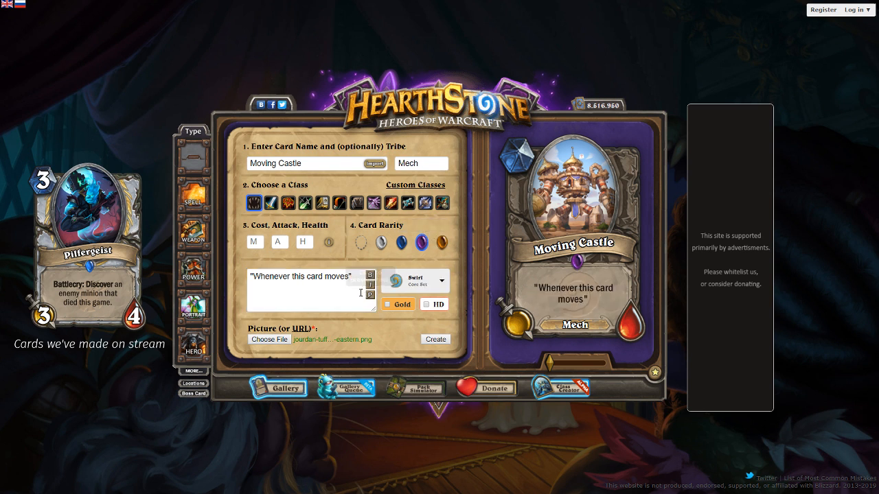
# Replace the quoted phrase in the card text with "Battlecry: House a minion." and preview it
pyautogui.moveTo(361, 276); pyautogui.dragTo(153, 266)
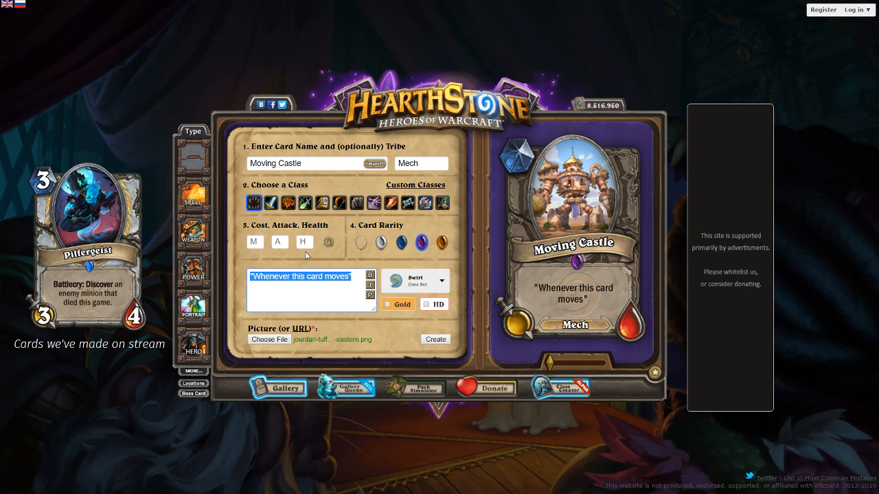
pyautogui.press('BackSpace')
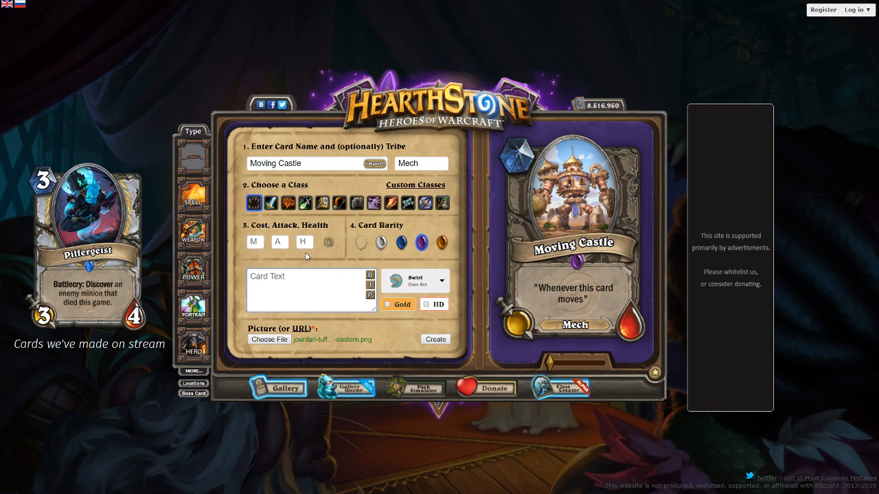
pyautogui.write('Battlecry: House a minion.')
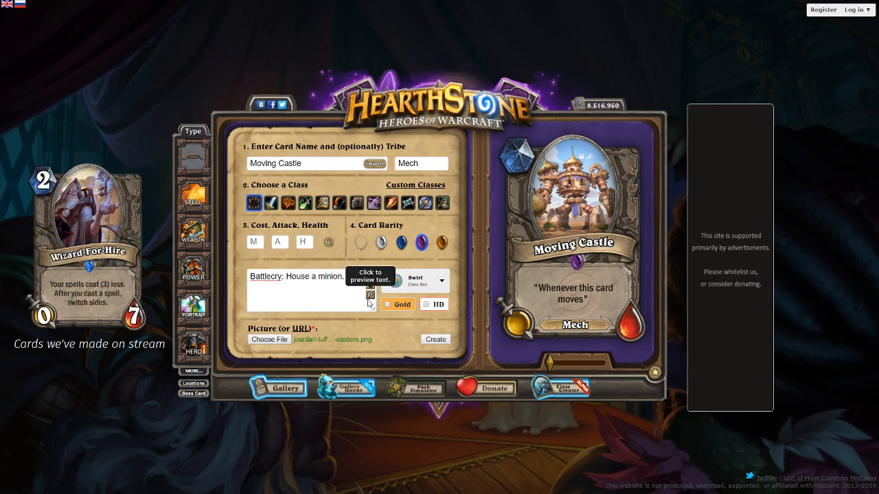
# Try the Battlecry wording "House adjacent minions." with a preview, then restore it to "House a minion."
pyautogui.click(317, 278)
pyautogui.write('djacent')
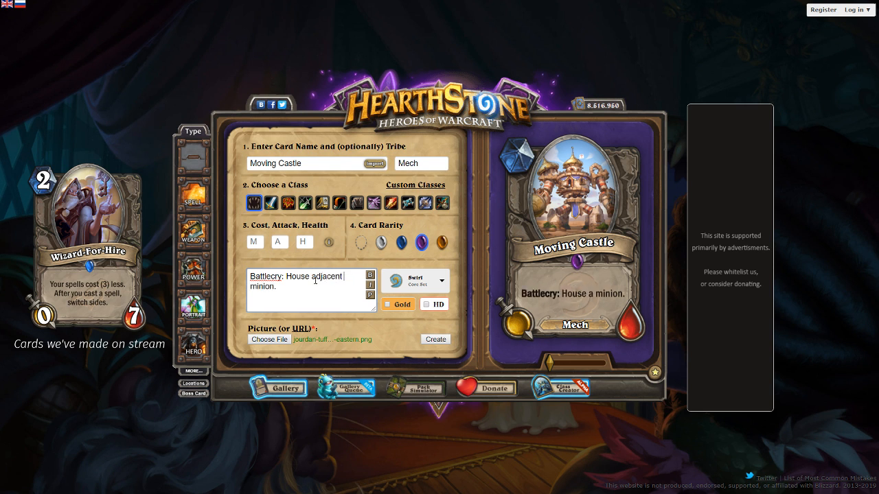
pyautogui.click(275, 287)
pyautogui.write('s')
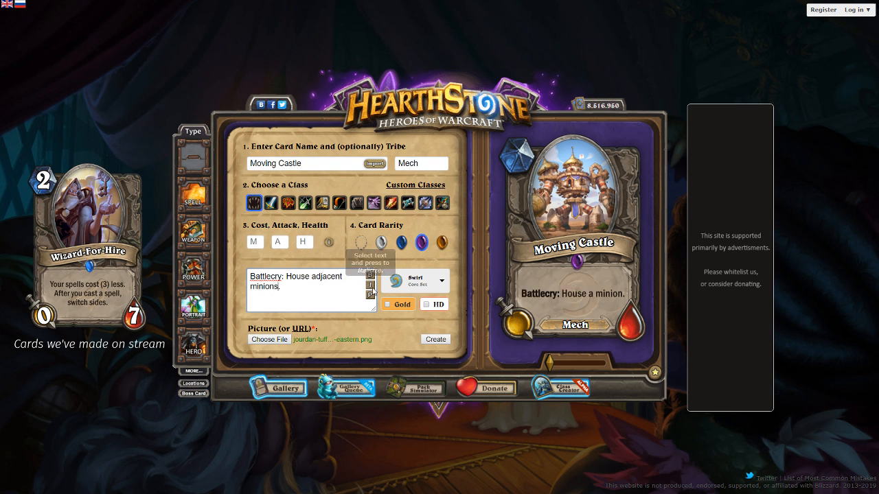
pyautogui.moveTo(318, 284); pyautogui.dragTo(313, 277)
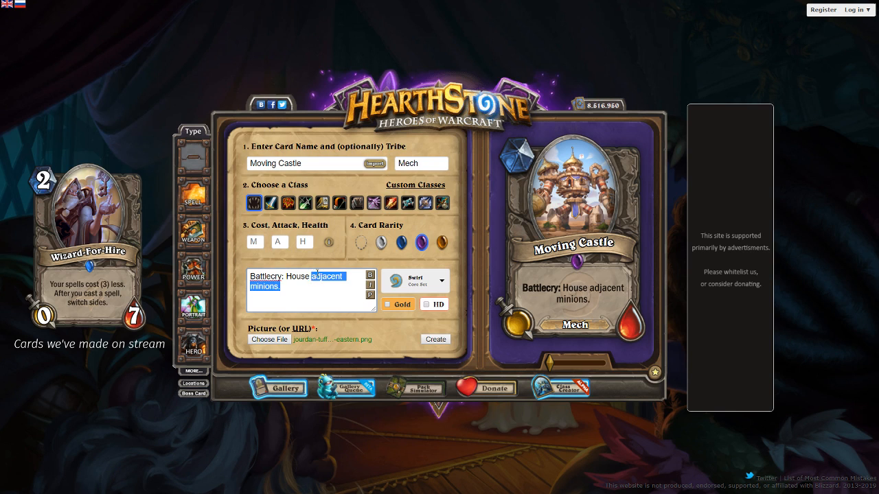
pyautogui.press('BackSpace')
pyautogui.write('minion.')
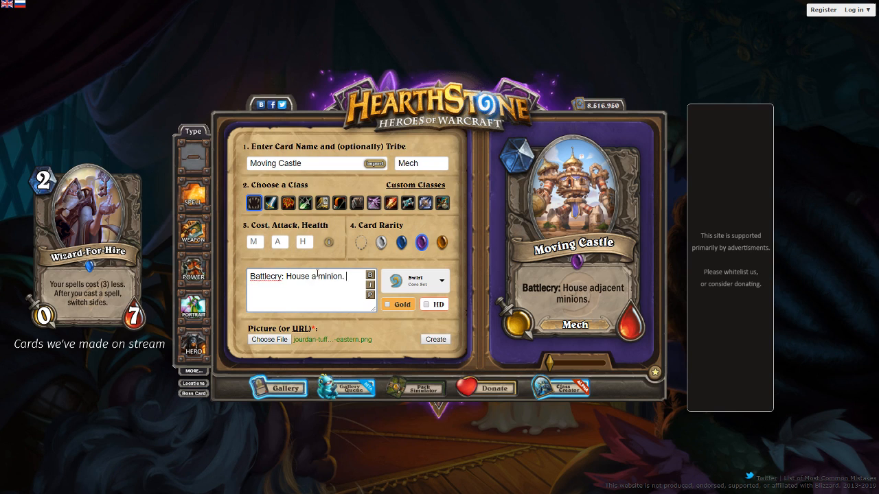
pyautogui.write(' Whenever this takes damage, summon a copy of it')
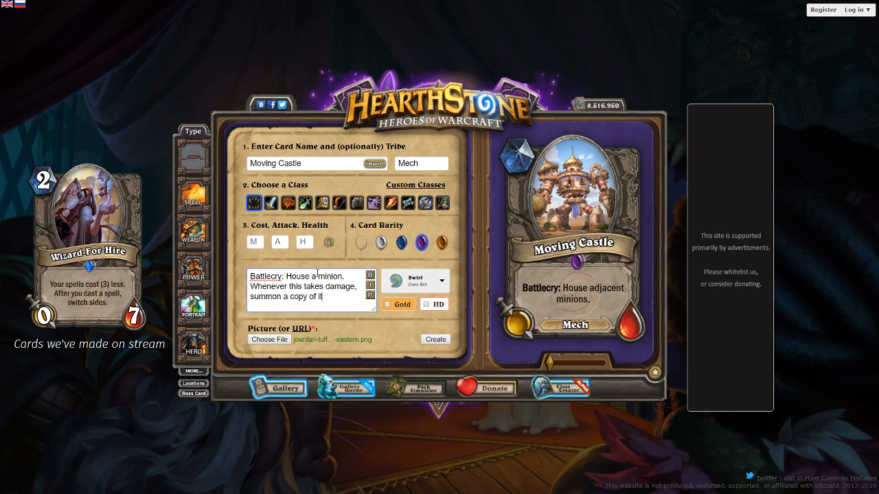
pyautogui.write('.')
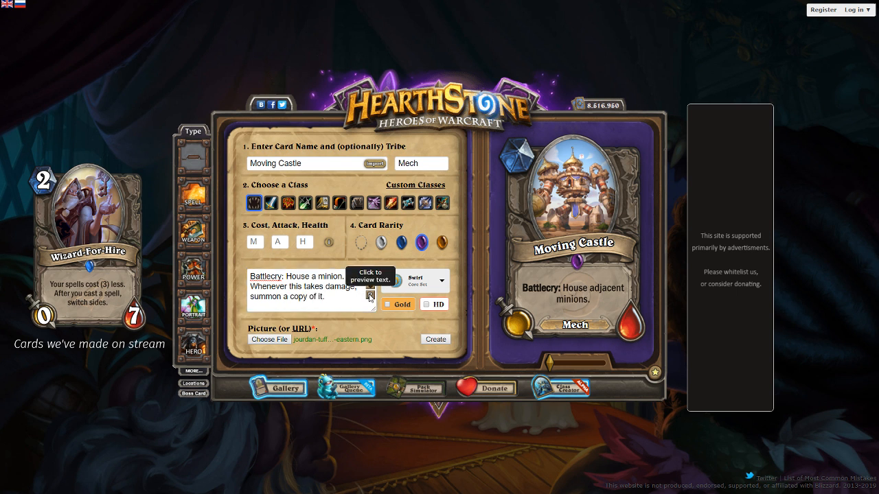
# Append "Whenever this takes damage, summon a copy of it." to the Battlecry text and refresh the card preview
pyautogui.click(369, 295)
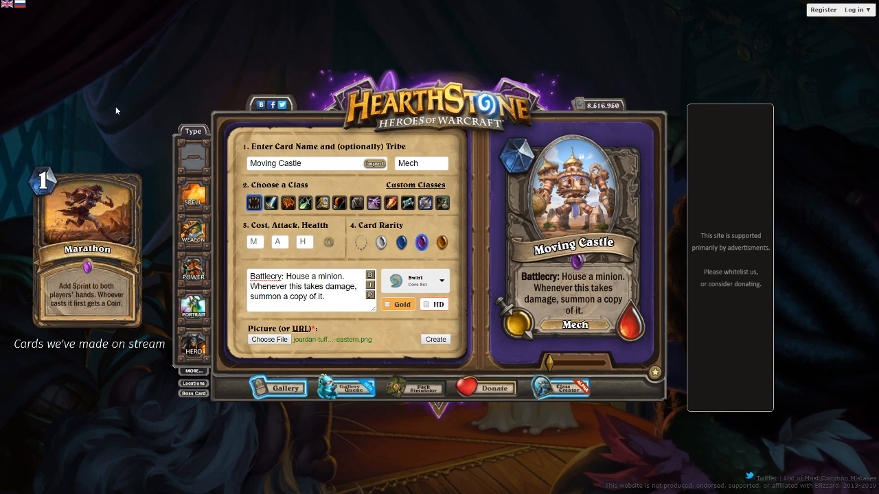
# Set Moving Castle's cost to 5, attack to 4 and health to 6
pyautogui.click(254, 242)
pyautogui.write('5')
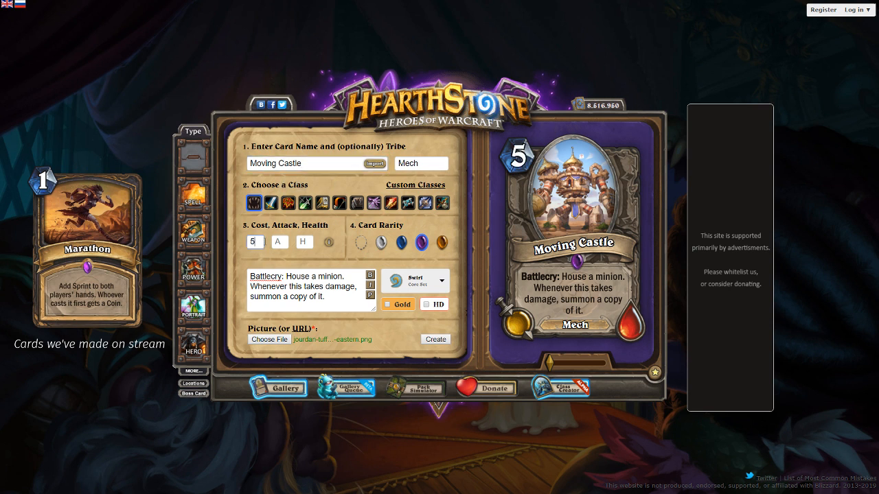
pyautogui.press('Tab')
pyautogui.write('4')
pyautogui.press('Tab')
pyautogui.write('7')
pyautogui.press('BackSpace')
pyautogui.write('6')
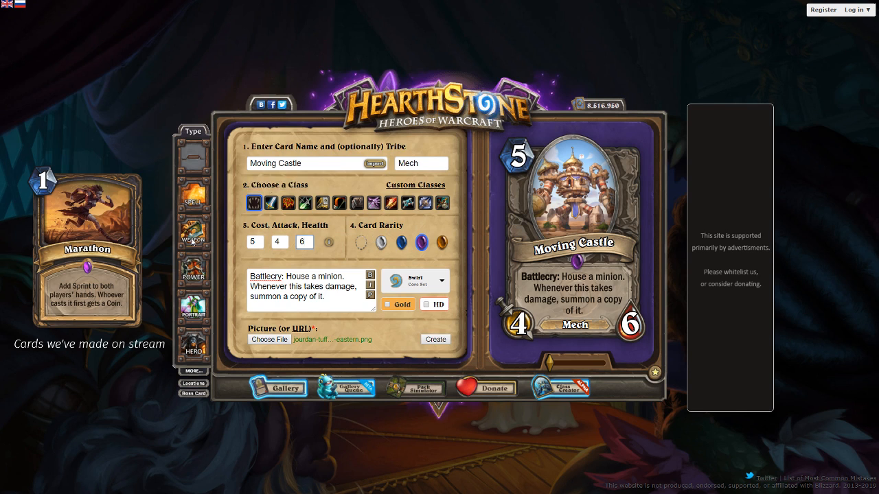
# Insert "friendly" before "minion" in the Battlecry text and refresh the card preview
pyautogui.click(319, 278)
pyautogui.write('friendly')
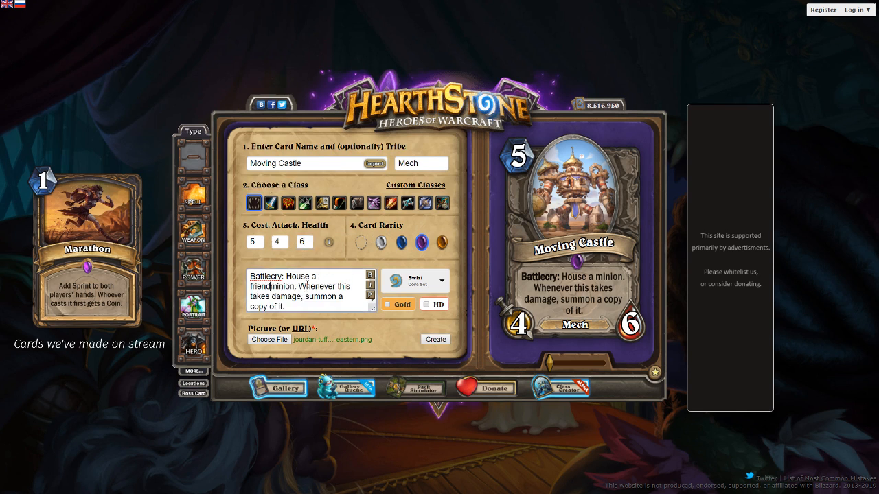
pyautogui.click(370, 295)
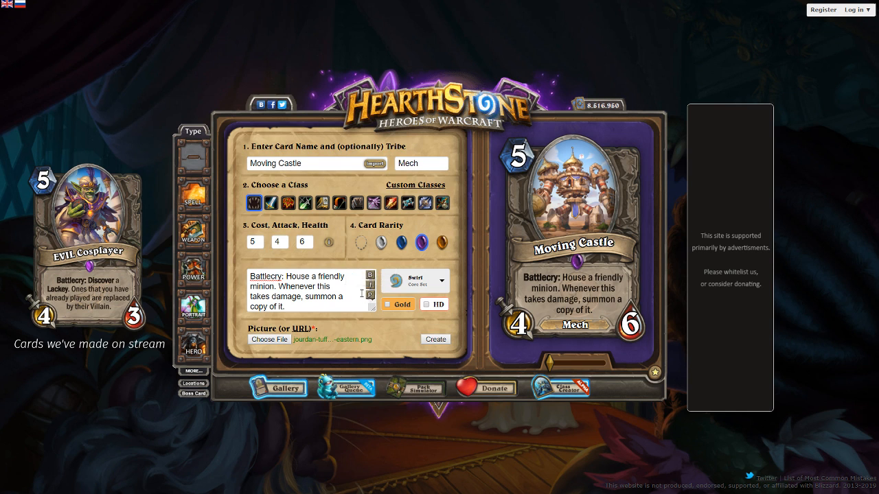
# Replace the word "House" in the Battlecry text with "Destroy"
pyautogui.doubleClick(288, 276)
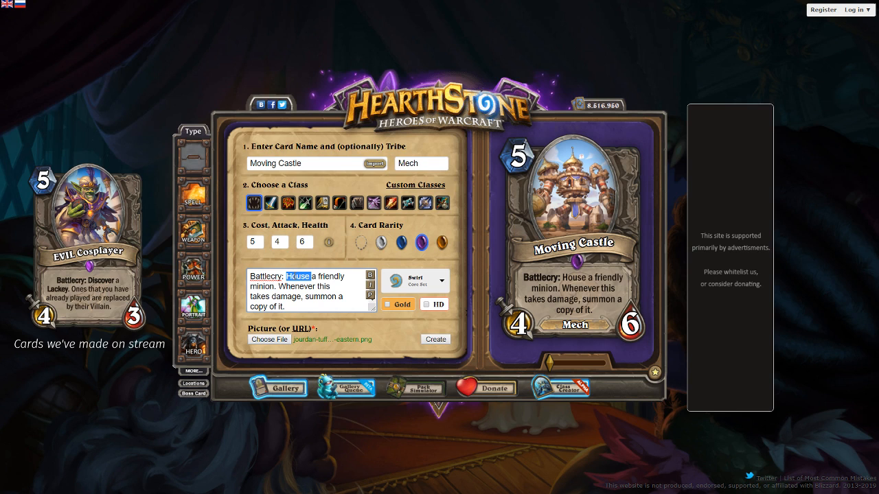
pyautogui.write('Destroy')
# Replace the damage-trigger sentence with "After this attacks, summon a copy of it." and refresh the card preview
pyautogui.moveTo(286, 307); pyautogui.dragTo(279, 286)
pyautogui.write('A')
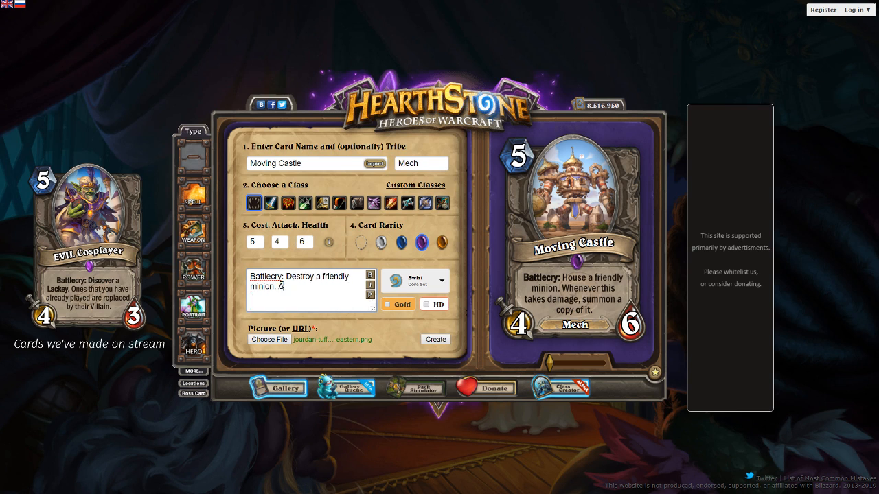
pyautogui.write('fter this att')
pyautogui.press('BackSpace')
pyautogui.press('BackSpace')
pyautogui.press('BackSpace')
pyautogui.press('BackSpace')
pyautogui.press('BackSpace')
pyautogui.press('BackSpace')
pyautogui.write('is attacks, summon')
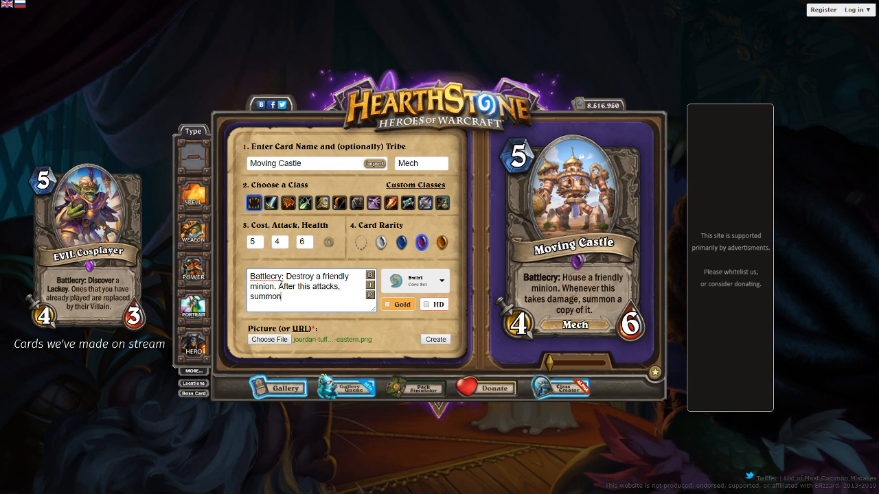
pyautogui.write(' a copy of it.')
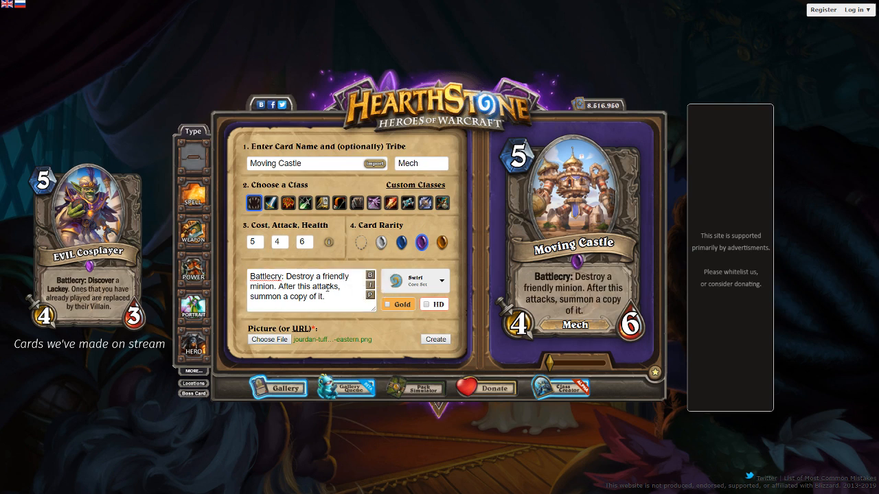
# Add a "Rush" line above the Battlecry in the card text and refresh the card preview
pyautogui.click(251, 277)
pyautogui.press('Return')
pyautogui.press('Up')
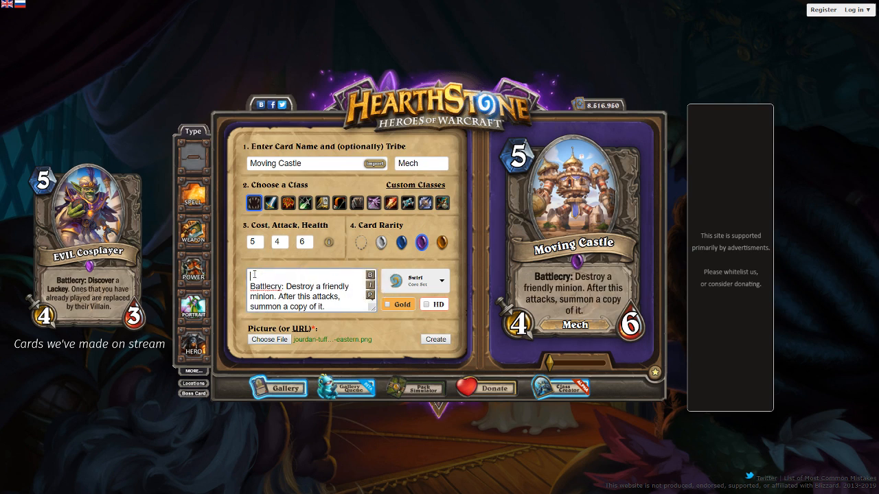
pyautogui.write('Rush')
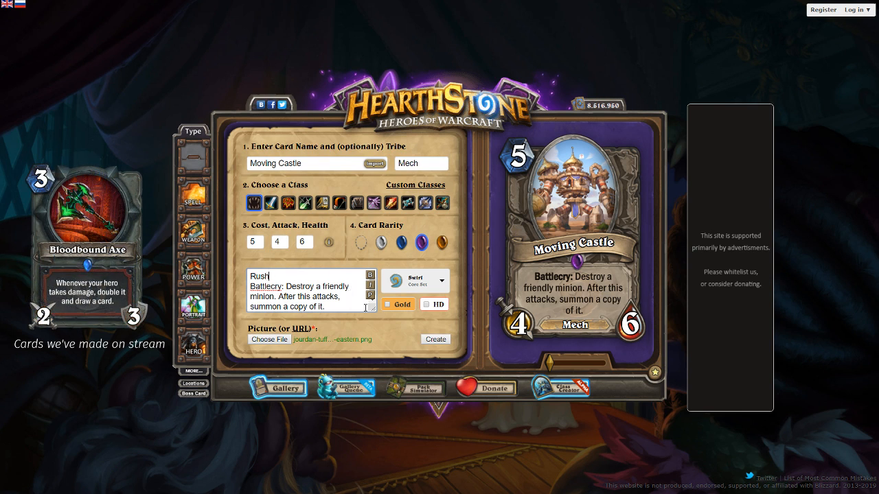
pyautogui.click(370, 295)
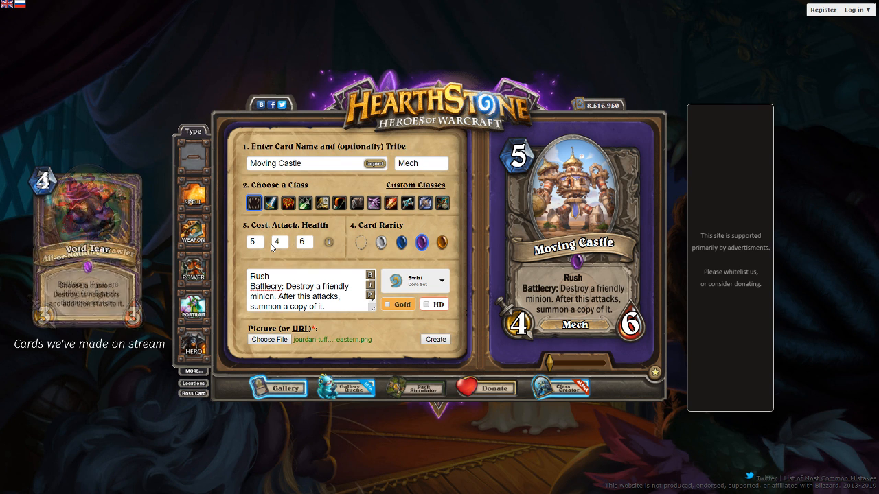
# Replace the card text with "Whenever this takes damage, summon a random 1-Cost minion and increase by 1." and refresh the card preview
pyautogui.click(292, 283)
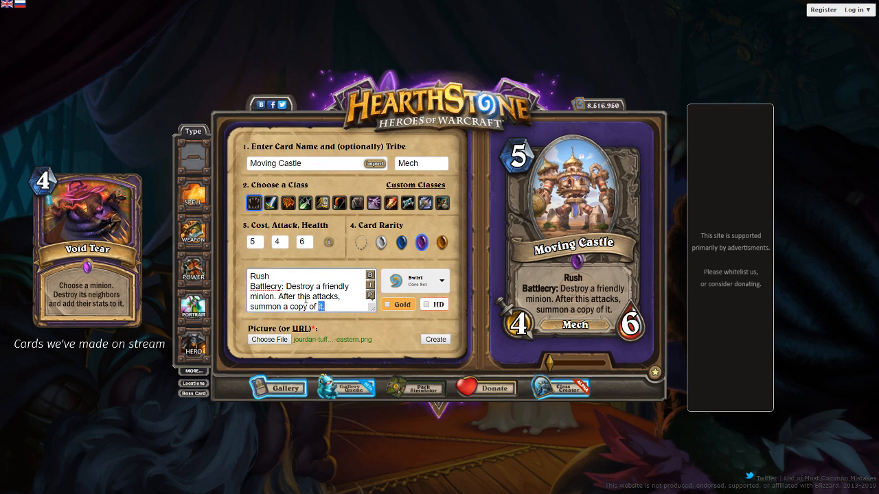
pyautogui.hotkey('ctrl', 'a')
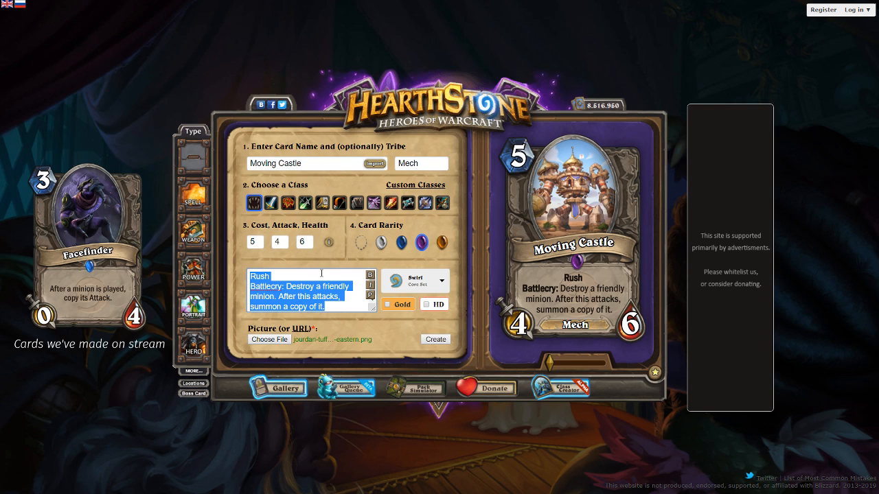
pyautogui.write('After th')
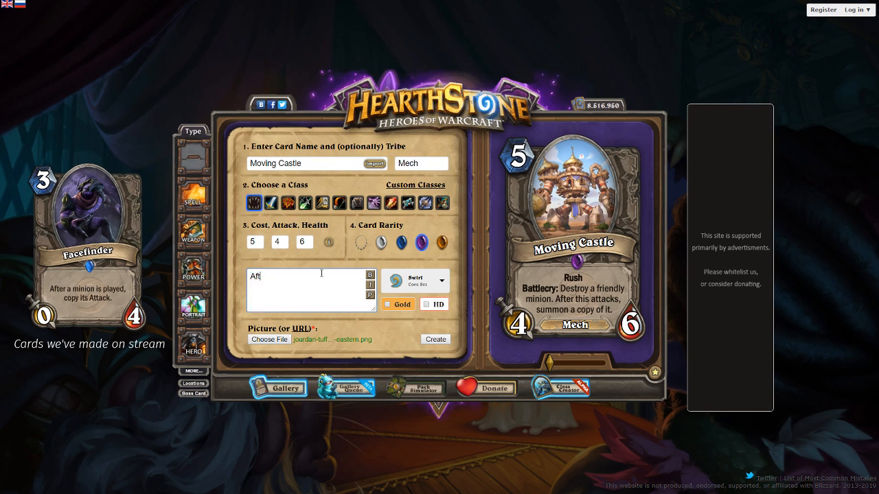
pyautogui.press('BackSpace')
pyautogui.press('BackSpace')
pyautogui.press('BackSpace')
pyautogui.press('BackSpace')
pyautogui.press('BackSpace')
pyautogui.press('BackSpace')
pyautogui.press('BackSpace')
pyautogui.press('BackSpace')
pyautogui.write('Whenever this takes damage, summon a 1-Cost')
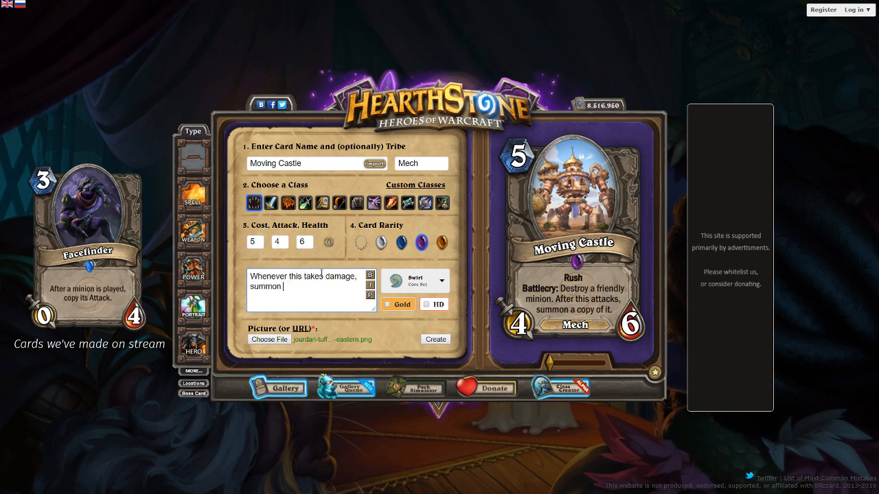
pyautogui.write('min')
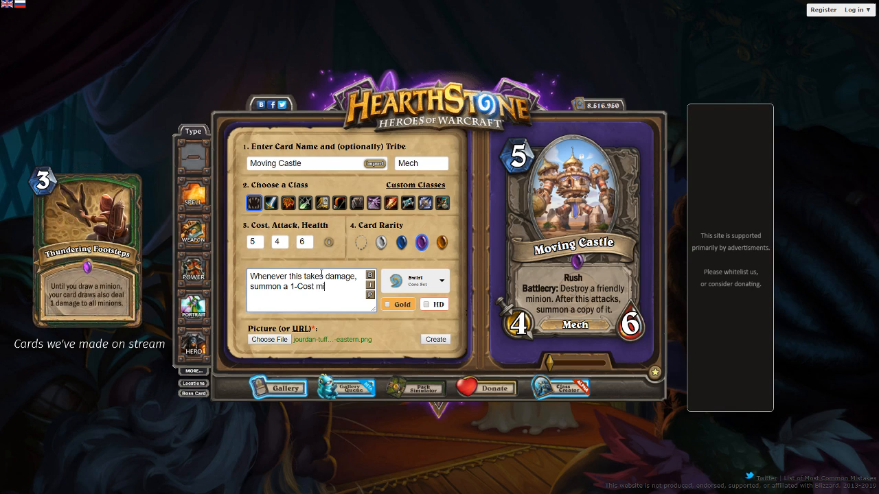
pyautogui.hotkey('ctrl', 'BackSpace')
pyautogui.hotkey('ctrl', 'BackSpace')
pyautogui.hotkey('ctrl', 'BackSpace')
pyautogui.write('random 1-Cost minion and increase by 1.')
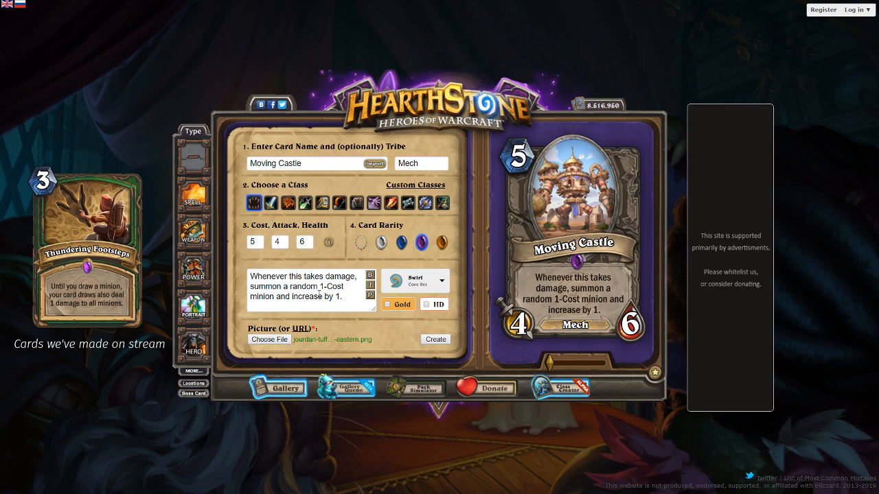
# Append the tag {{FONTSIZE=-2}} to the end of the card text
pyautogui.click(345, 295)
pyautogui.write('P')
pyautogui.press('BackSpace')
pyautogui.write('{{F')
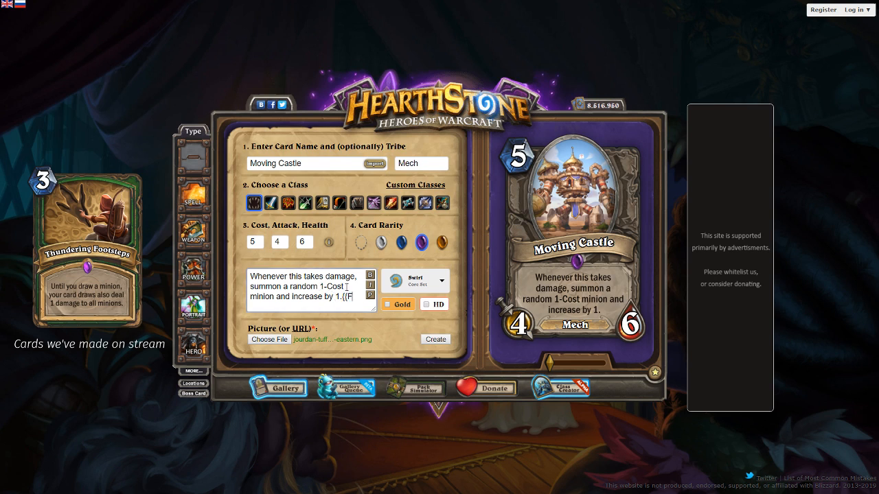
pyautogui.write('ONTSIZE=-')
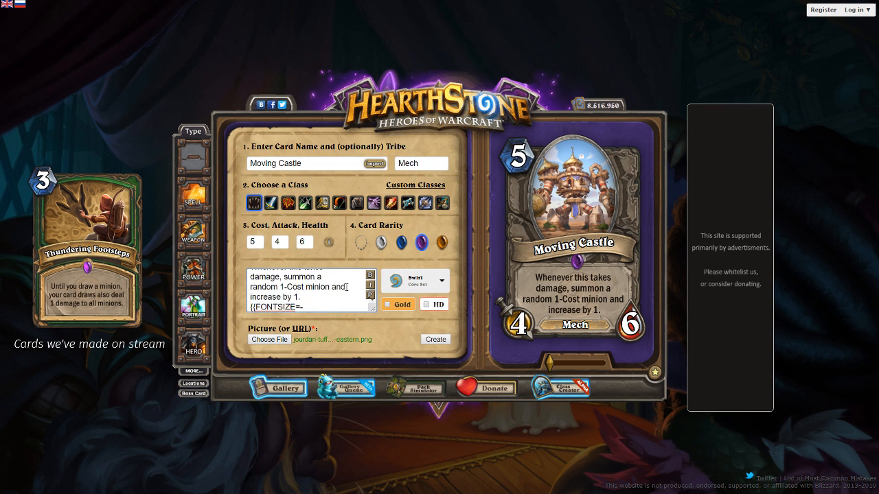
pyautogui.write('2}}')
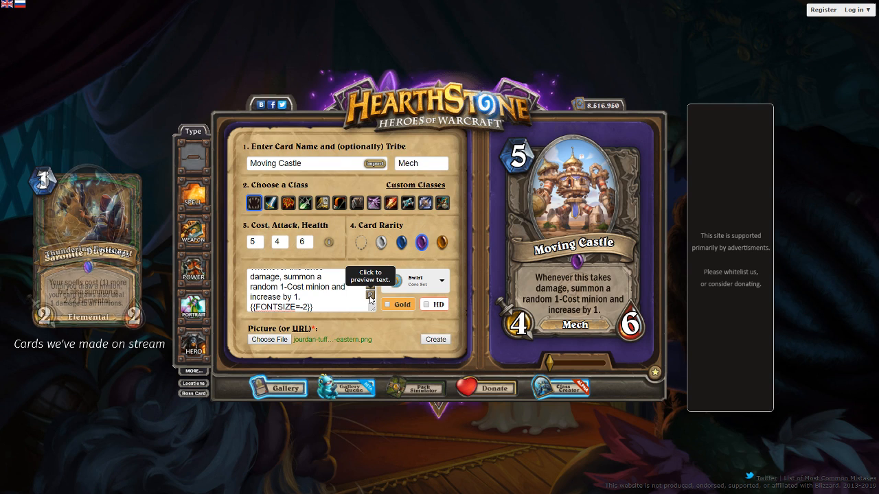
# Try font size values of -5 and -6 in the card text's tag, refreshing the preview for each
pyautogui.doubleClick(306, 307)
pyautogui.write('5')
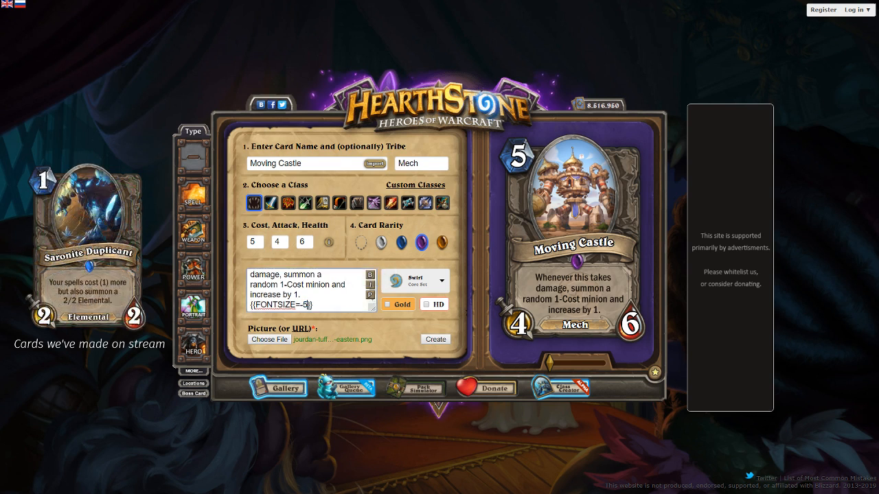
pyautogui.click(371, 295)
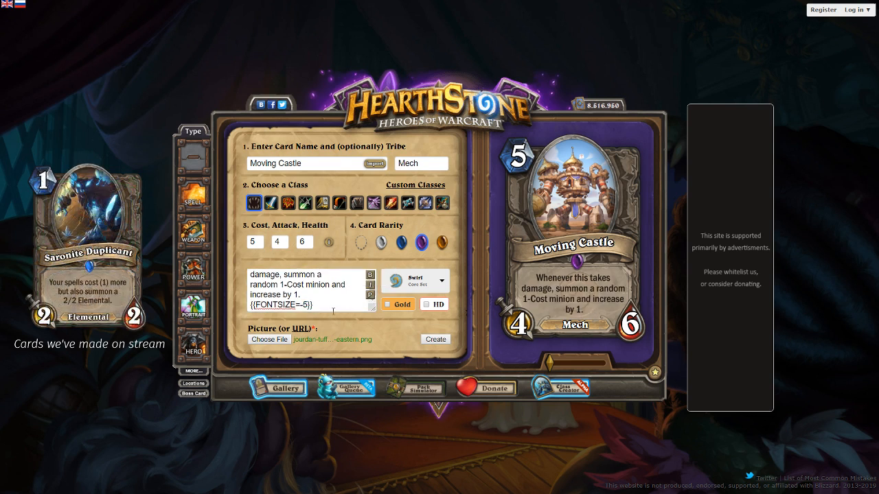
pyautogui.doubleClick(305, 305)
pyautogui.write('6')
pyautogui.hotkey('ctrl', 'a')
pyautogui.click(371, 296)
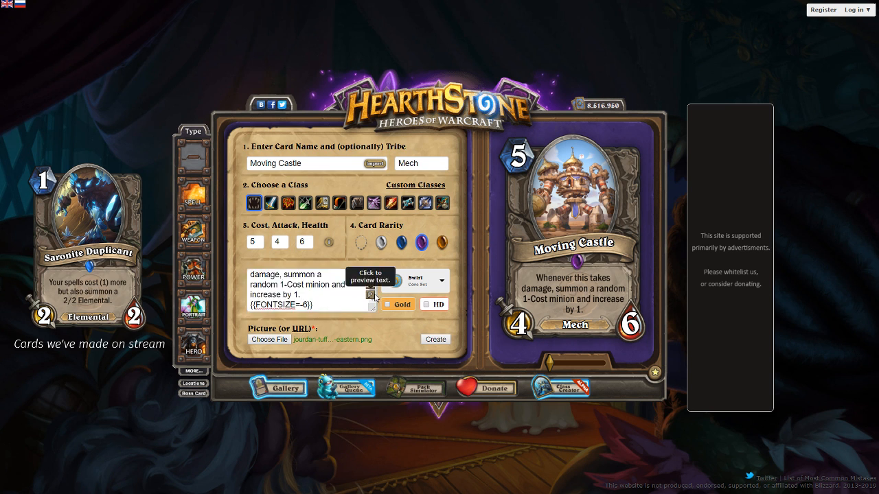
# Remove the font size tag, replace "increase" with "upgrade" in the card text, and refresh the preview
pyautogui.moveTo(307, 306); pyautogui.dragTo(230, 317)
pyautogui.click(324, 303)
pyautogui.press('BackSpace')
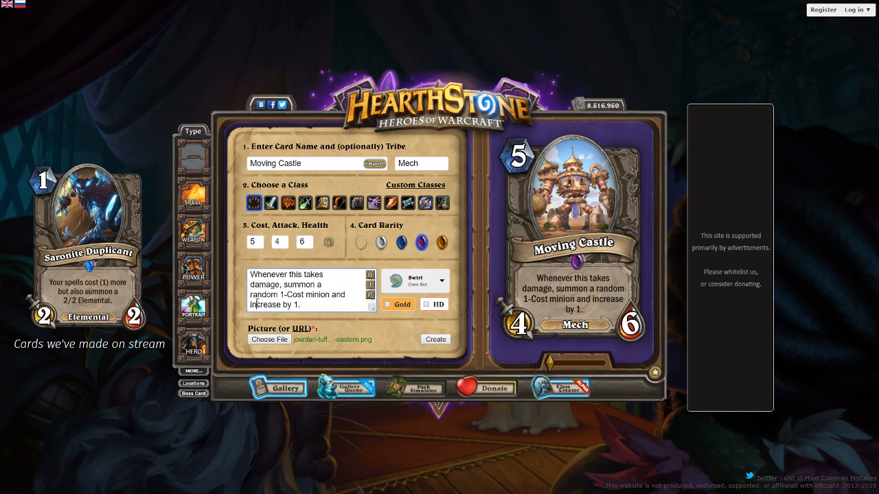
pyautogui.doubleClick(256, 304)
pyautogui.write('upgrade')
pyautogui.click(370, 298)
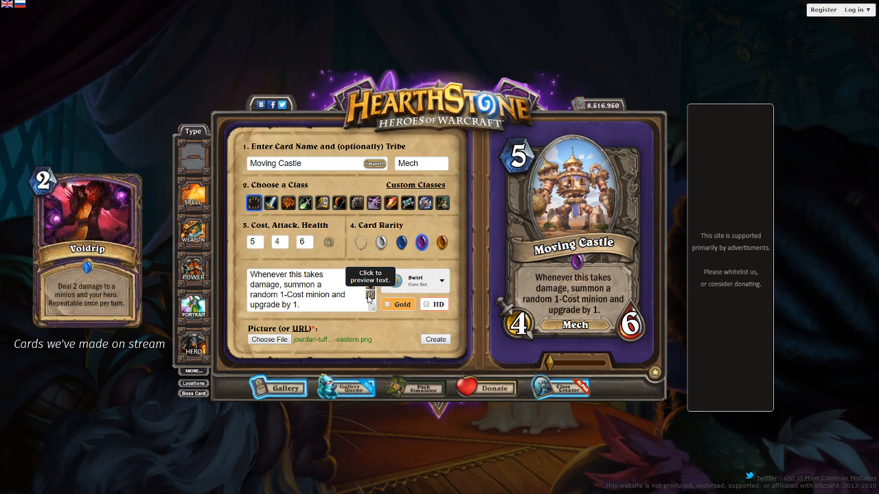
# Replace the card text with "At the end of your turn, summon 1 random 1-Cost minion and upgrade both numbers by one." and refresh the preview
pyautogui.click(324, 305)
pyautogui.hotkey('ctrl', 'a')
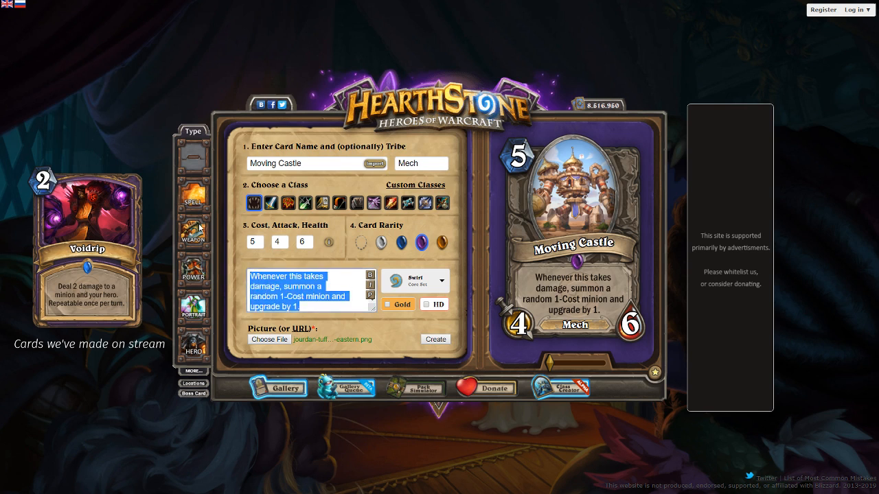
pyautogui.write('At the end of your tur')
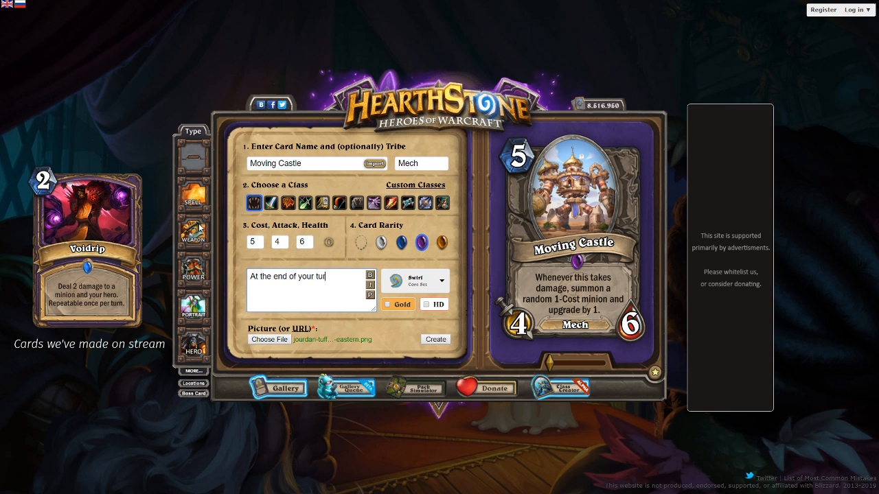
pyautogui.write('n, summon1')
pyautogui.press('BackSpace')
pyautogui.press('BackSpace')
pyautogui.write('1 random 1-Cost m')
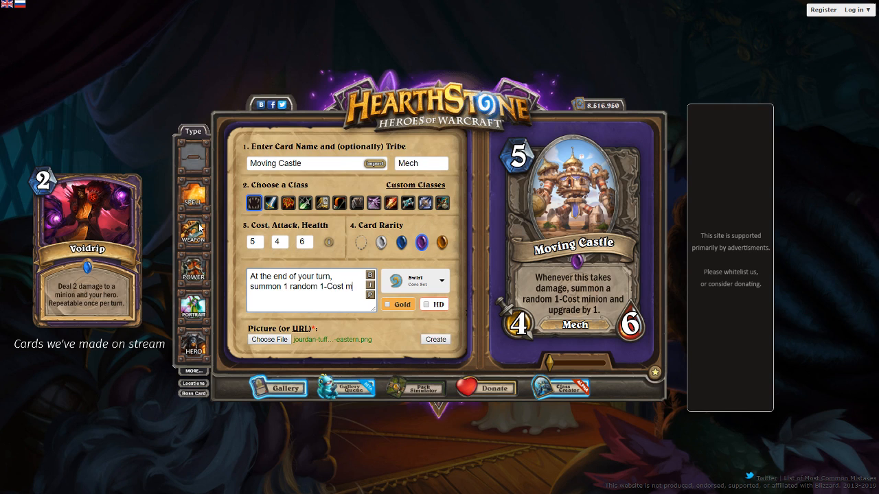
pyautogui.write('inion and up')
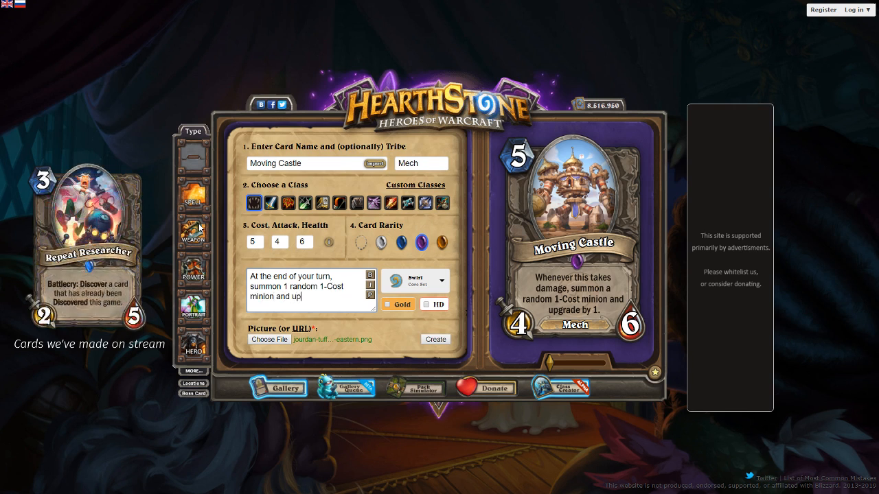
pyautogui.write('grade both ')
pyautogui.write('numbers')
pyautogui.write(' by')
pyautogui.write(' one.')
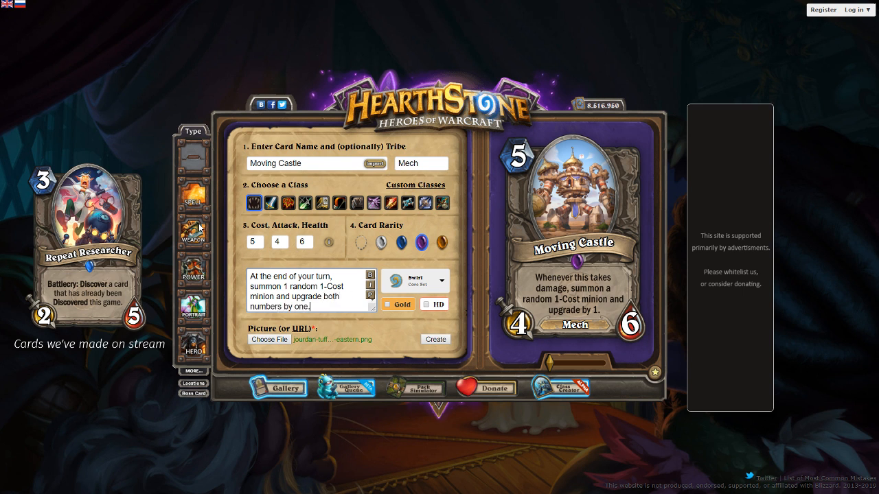
pyautogui.click(370, 295)
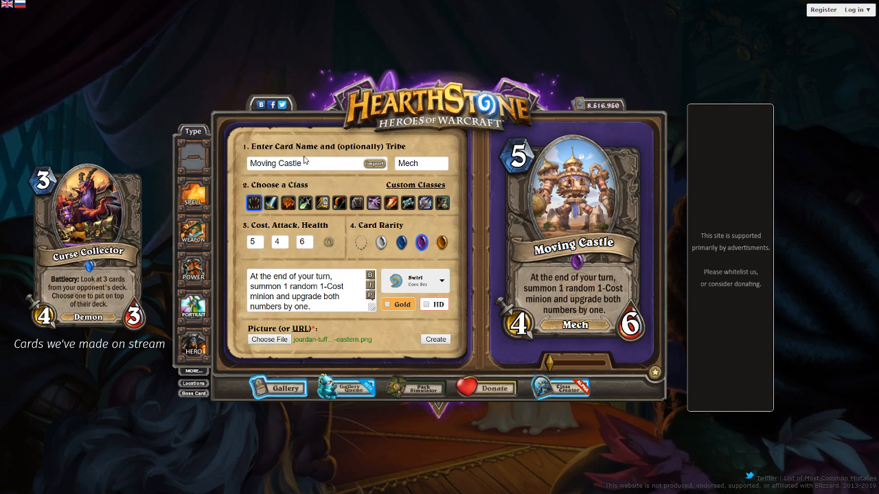
# Clear the card name and enlarge the castle artwork to the maximum, shifting it within its frame
pyautogui.moveTo(307, 162); pyautogui.dragTo(124, 154)
pyautogui.press('BackSpace')
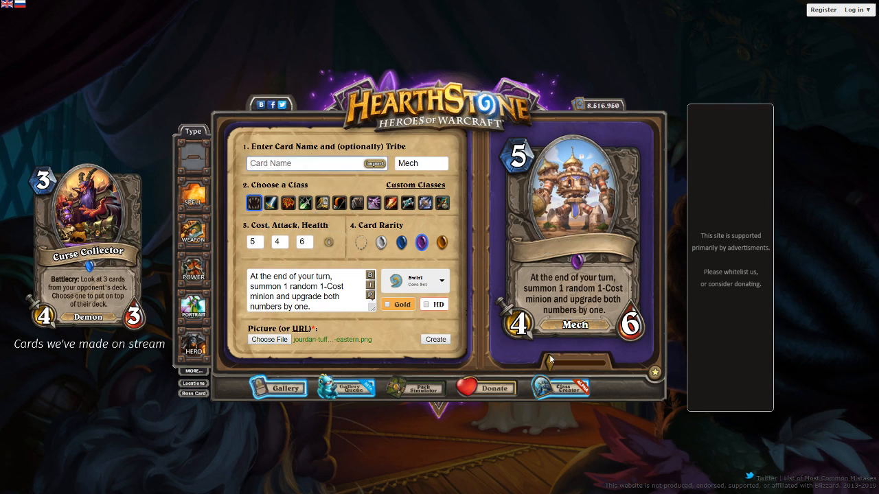
pyautogui.moveTo(549, 362); pyautogui.dragTo(677, 365)
pyautogui.moveTo(605, 157); pyautogui.dragTo(432, 279)
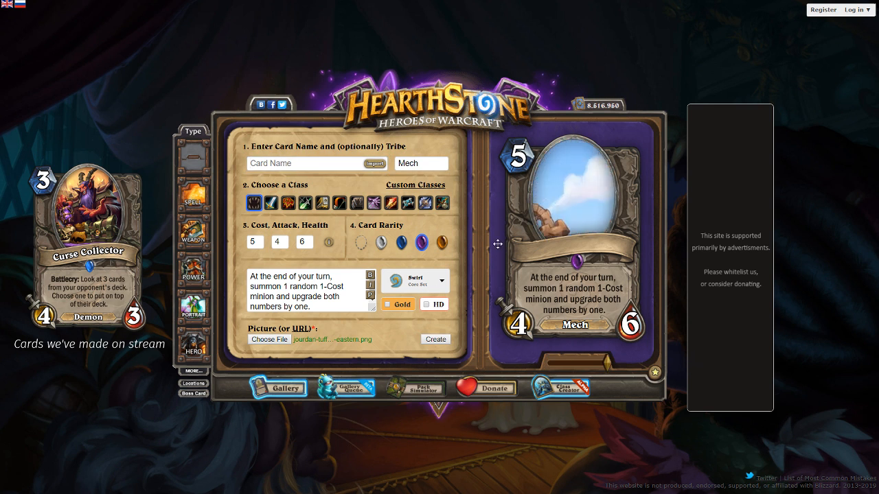
# Set the card's cost to 7, attack to 5 and health to 5, and clear its tribe
pyautogui.doubleClick(260, 238)
pyautogui.write('7')
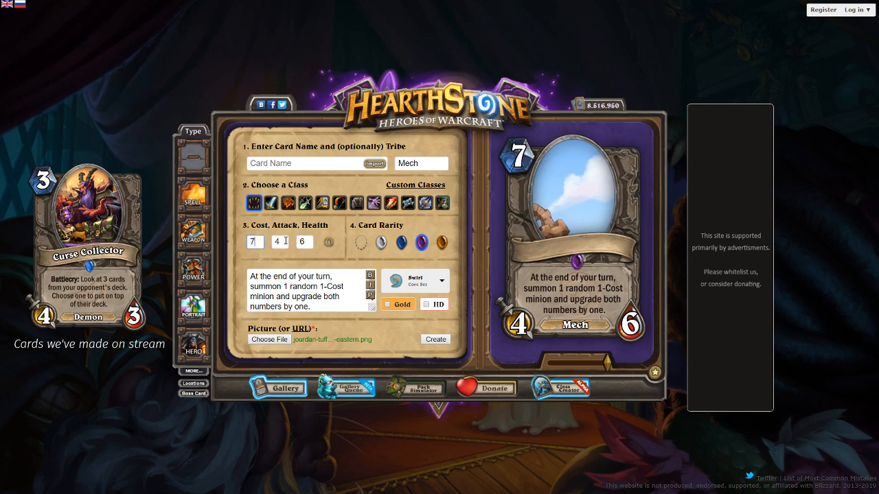
pyautogui.doubleClick(284, 241)
pyautogui.write('5')
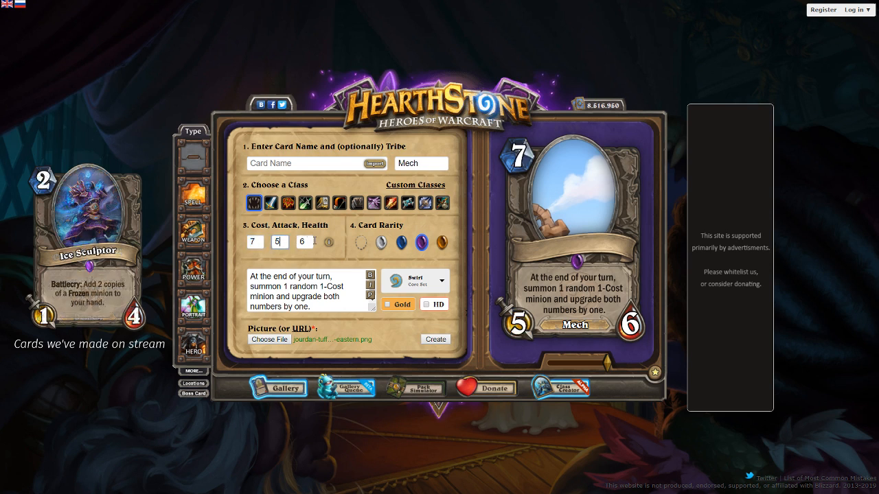
pyautogui.doubleClick(308, 241)
pyautogui.write('5')
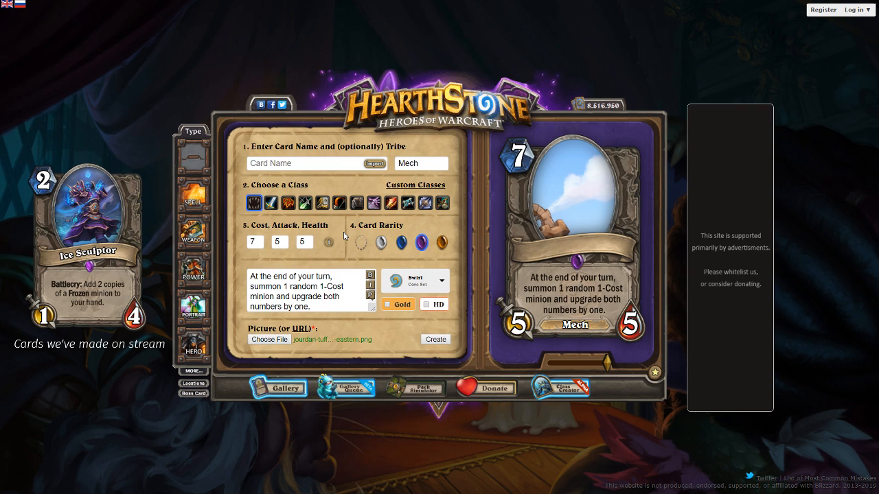
pyautogui.doubleClick(410, 164)
pyautogui.press('BackSpace')
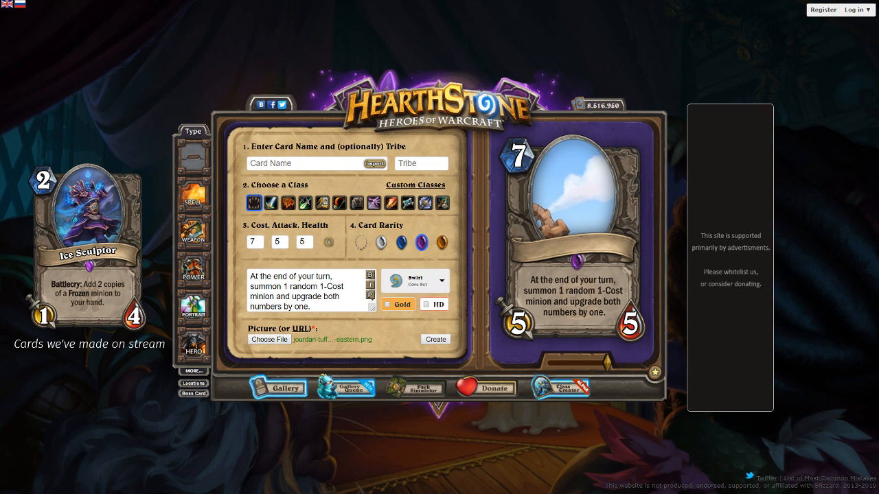
# Try the castle artwork enlarged and repositioned on a weapon card, and return the card type to minion
pyautogui.moveTo(556, 184); pyautogui.dragTo(573, 194)
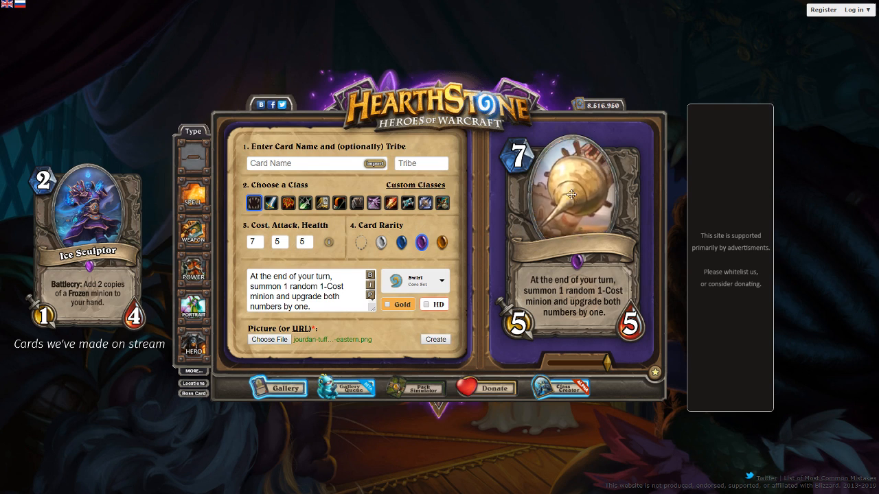
pyautogui.click(198, 234)
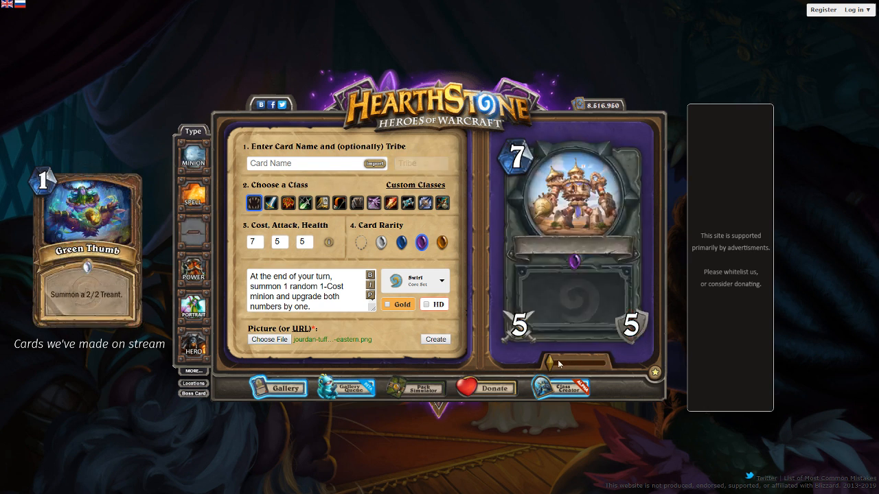
pyautogui.moveTo(551, 362); pyautogui.dragTo(608, 361)
pyautogui.moveTo(593, 244); pyautogui.dragTo(633, 188)
pyautogui.moveTo(607, 362); pyautogui.dragTo(577, 362)
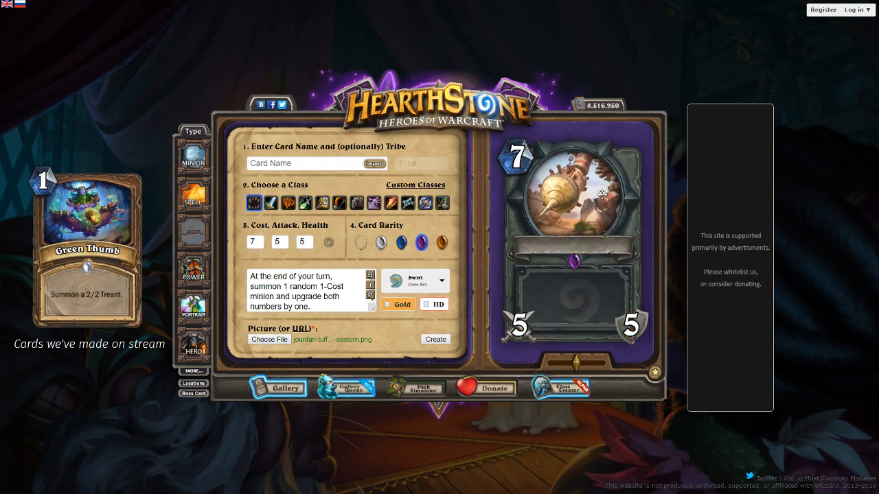
pyautogui.click(199, 159)
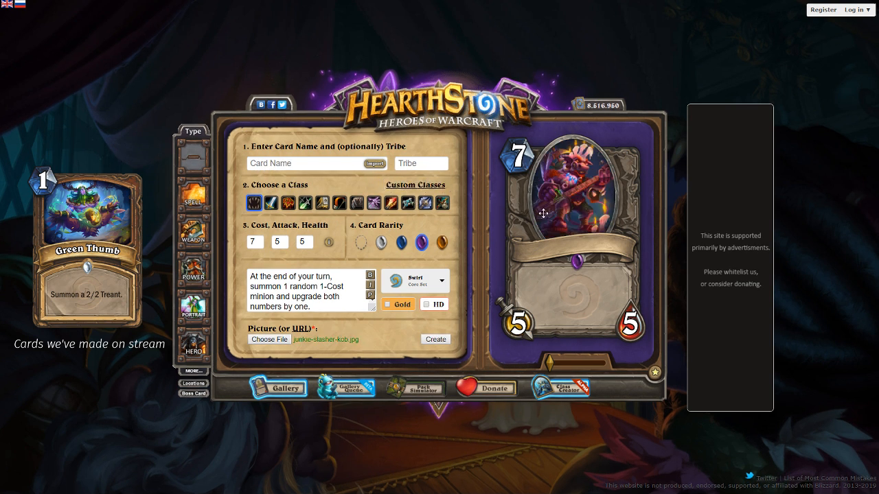
# Replace the card's artwork with junkie-slasher-kob.jpg and refresh the card text preview
pyautogui.moveTo(544, 213); pyautogui.dragTo(545, 204)
pyautogui.tripleClick(268, 307)
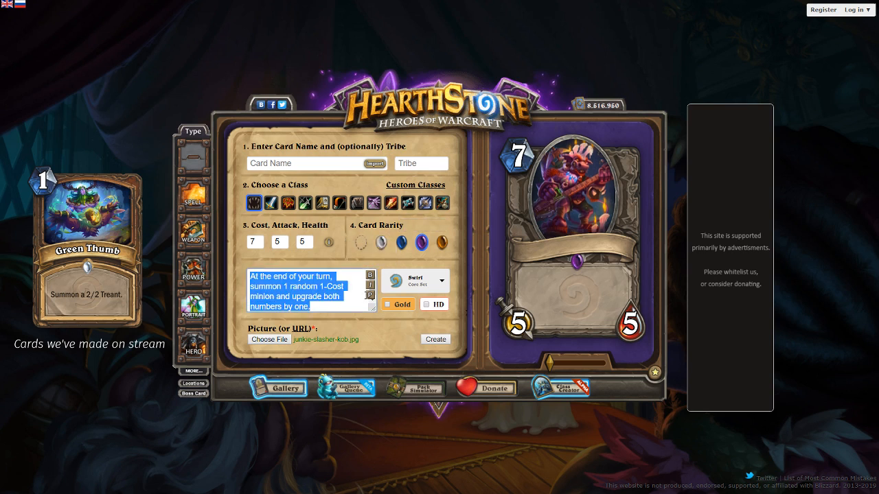
pyautogui.click(369, 295)
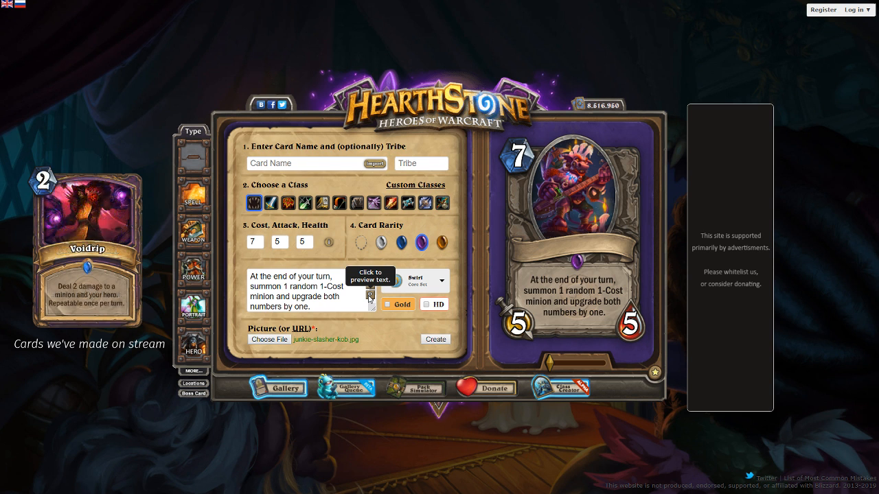
# Name the card "Rising Superstar"
pyautogui.click(277, 164)
pyautogui.write('Risi')
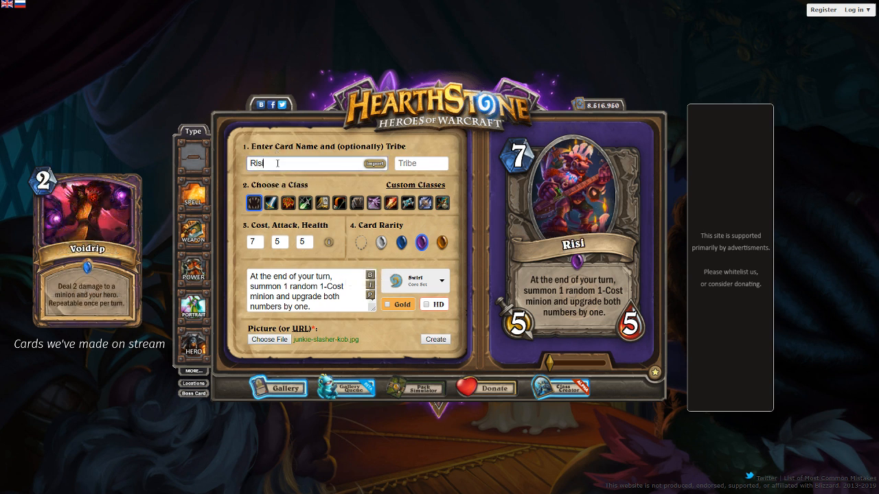
pyautogui.write('ng $uperstar')
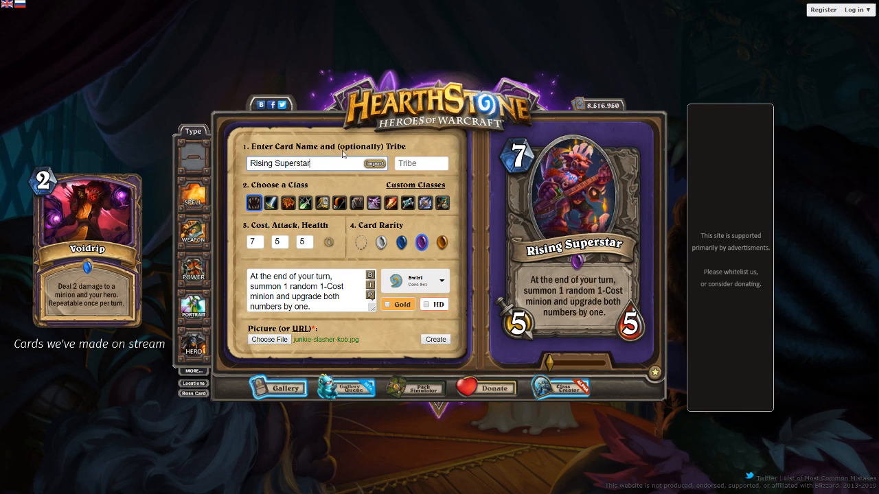
# Rename the card "Rising Rockstar"
pyautogui.doubleClick(292, 163)
pyautogui.write('Rockstar')
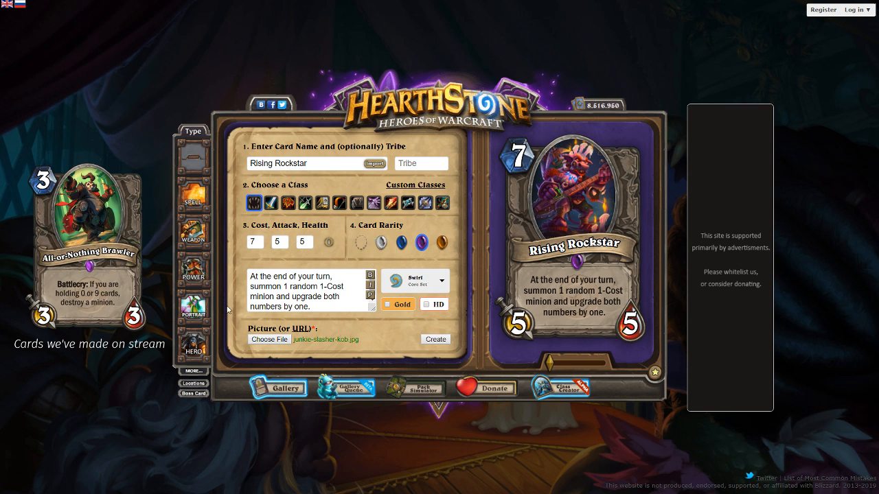
# Reword the end of the card text as "turn it up by one." and refresh the text preview
pyautogui.scroll(-1, 315, 304)
pyautogui.click(285, 306)
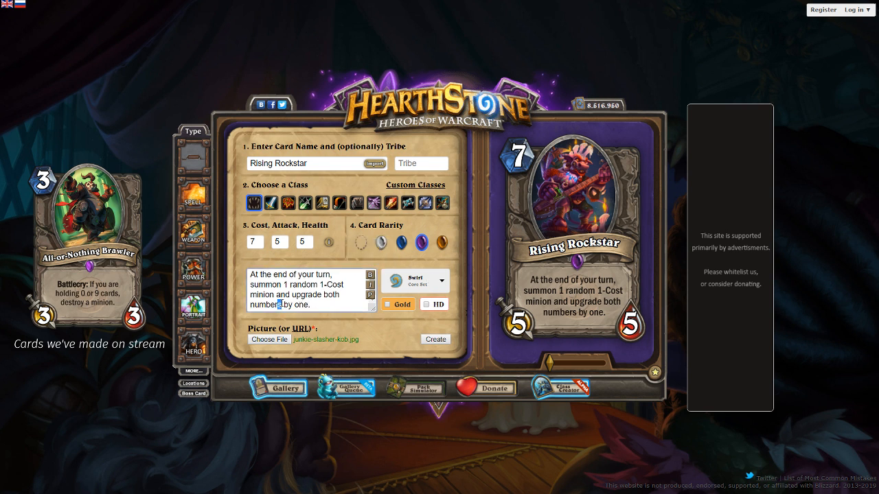
pyautogui.hotkey('ctrl', 'BackSpace')
pyautogui.hotkey('ctrl', 'BackSpace')
pyautogui.hotkey('ctrl', 'BackSpace')
pyautogui.write('turn it up')
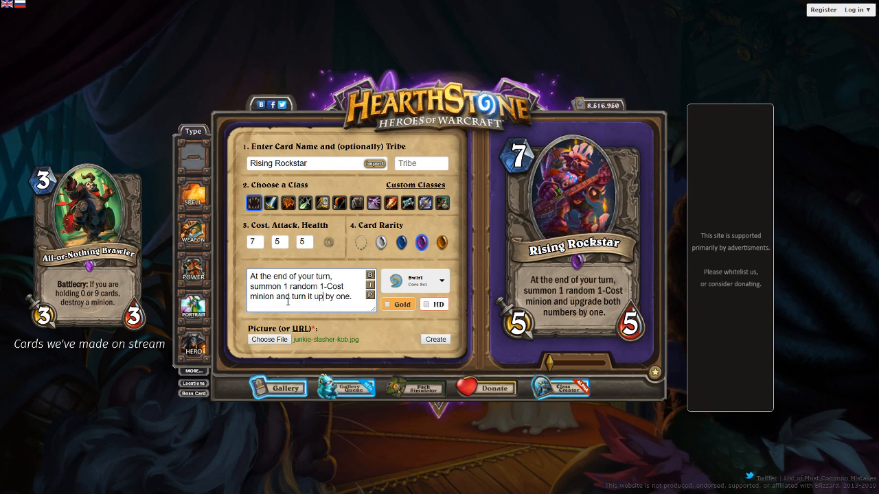
pyautogui.click(370, 296)
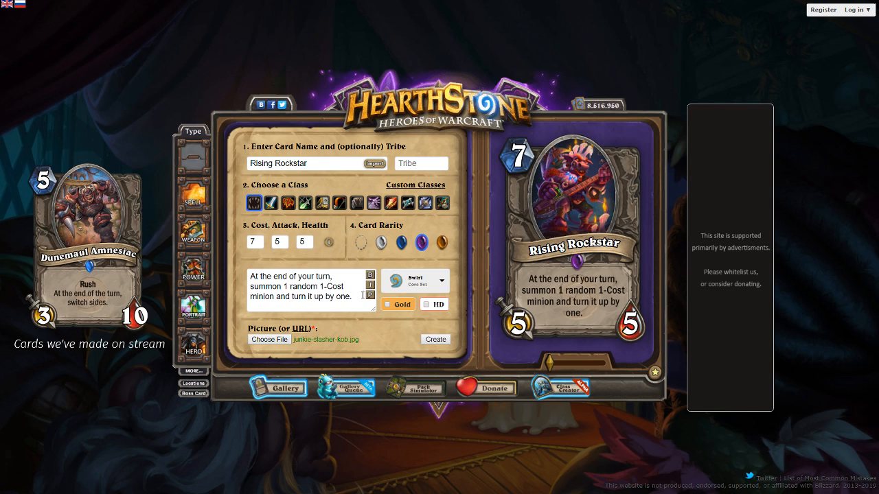
# Append a {{FONTSIZE=-2}} tag to the card text, change its size to -5 and preview the text
pyautogui.click(353, 296)
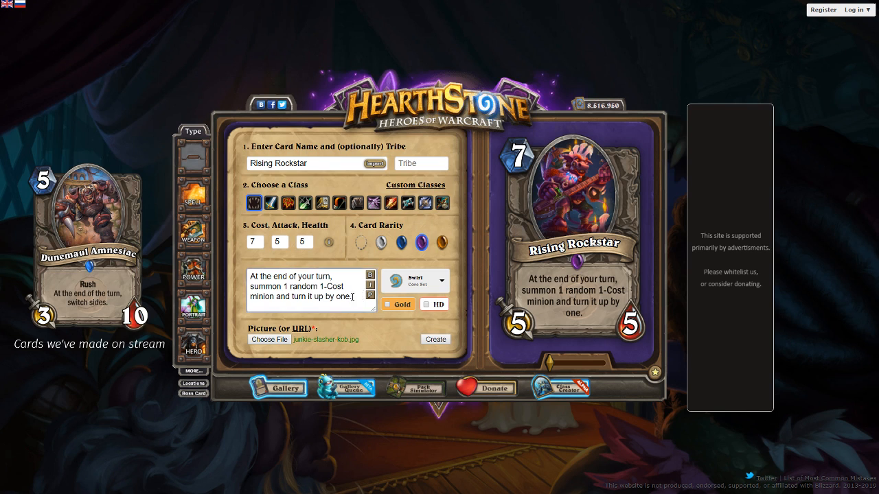
pyautogui.write('{{FONTSIZE=02')
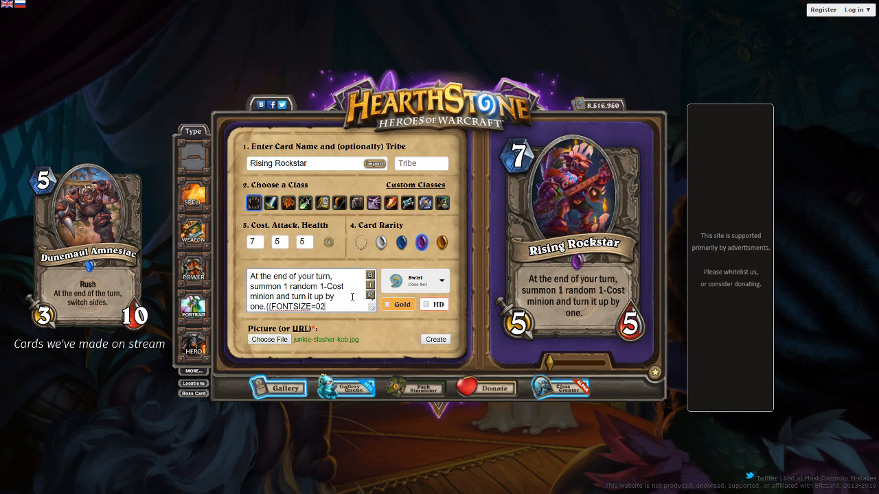
pyautogui.press('BackSpace')
pyautogui.press('BackSpace')
pyautogui.write('-2}}')
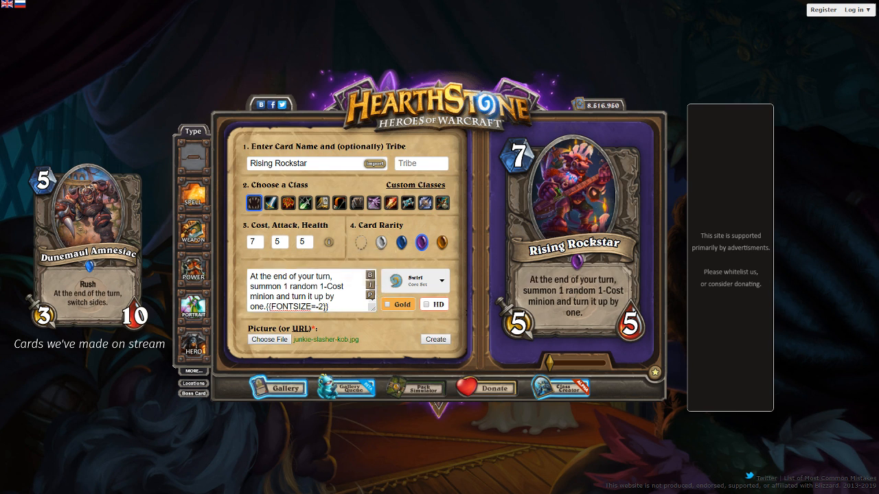
pyautogui.click(322, 306)
pyautogui.press('BackSpace')
pyautogui.write('5')
pyautogui.click(371, 299)
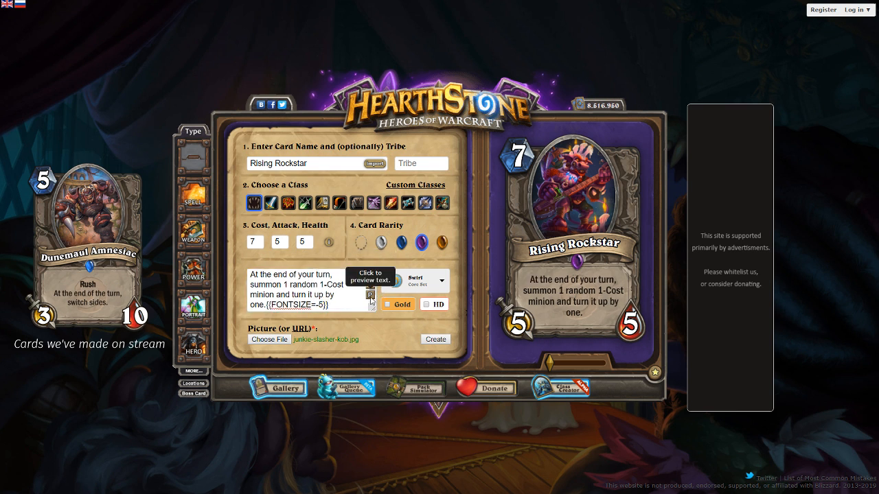
# Try font sizes -7, -8, -9 and -10 in the card text's FONTSIZE tag, previewing the results
pyautogui.click(324, 306)
pyautogui.press('BackSpace')
pyautogui.write('7')
pyautogui.click(370, 297)
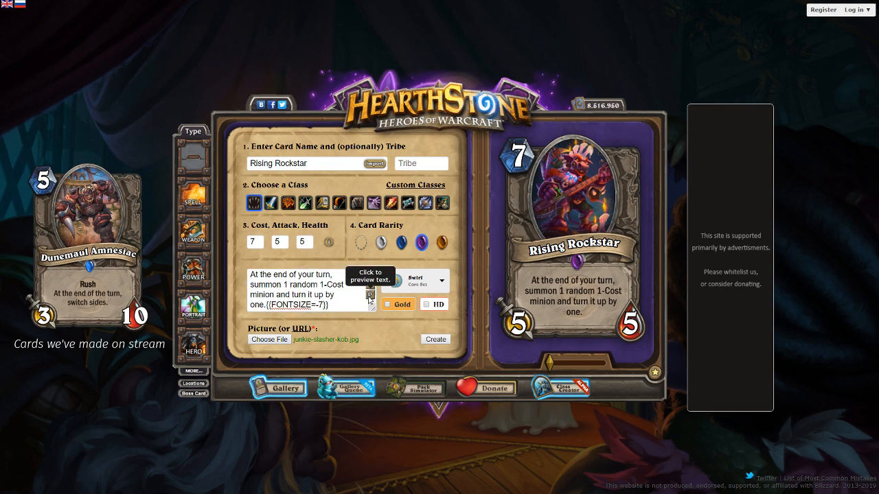
pyautogui.click(324, 305)
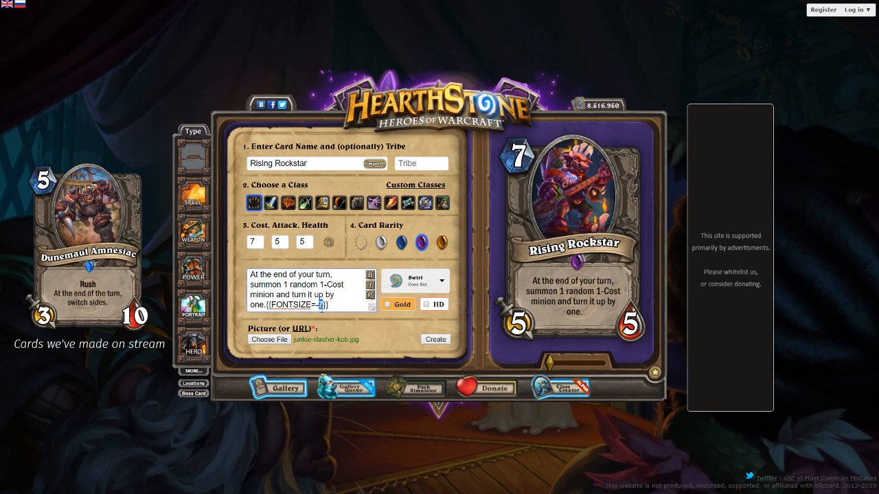
pyautogui.press('BackSpace')
pyautogui.write('8')
pyautogui.click(371, 297)
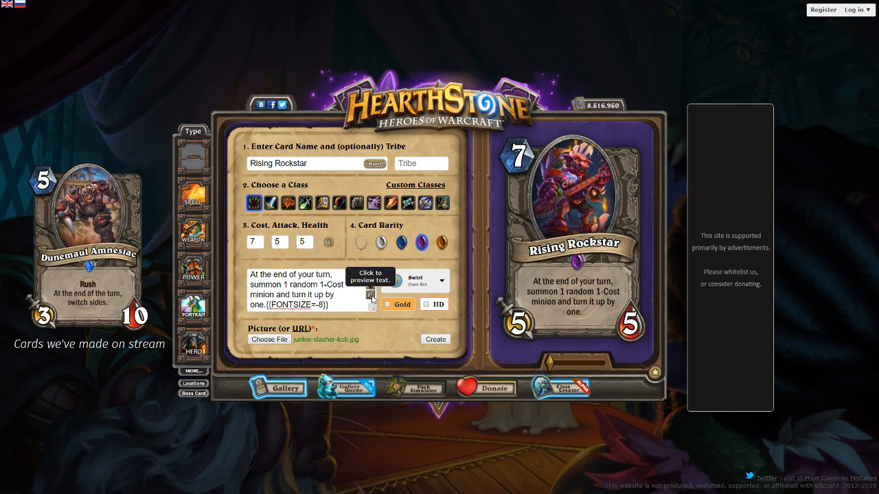
pyautogui.click(324, 306)
pyautogui.press('BackSpace')
pyautogui.write('9')
pyautogui.click(370, 297)
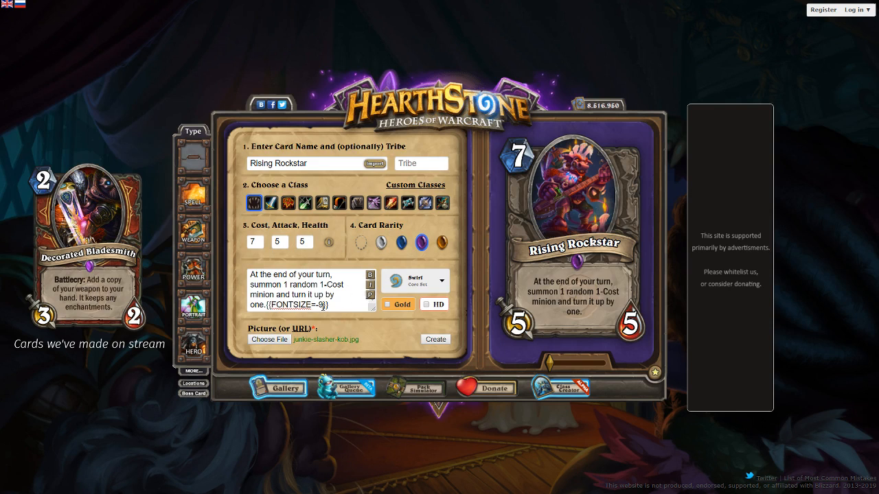
pyautogui.write('10')
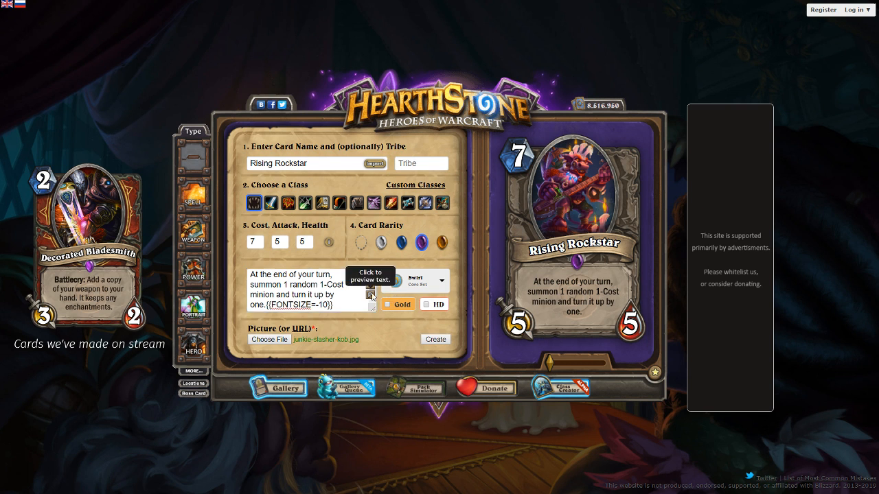
pyautogui.click(326, 307)
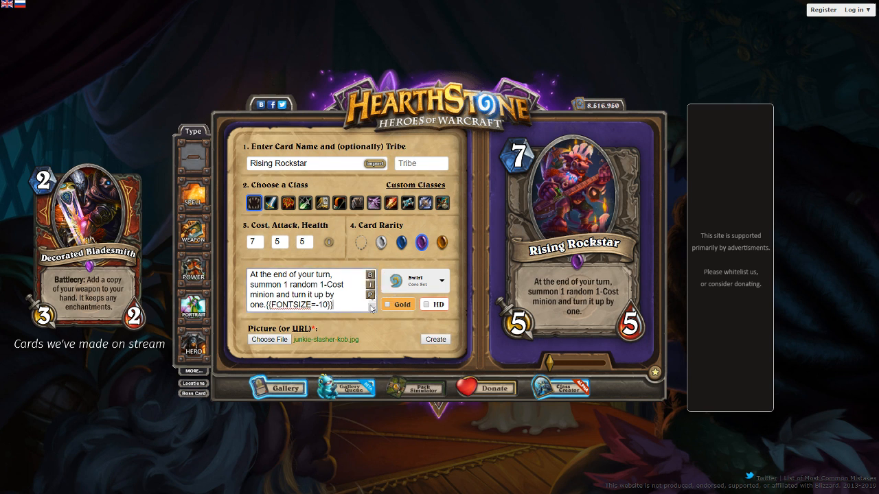
# Remove the FONTSIZE tag from the card text and refresh the text preview
pyautogui.moveTo(372, 309); pyautogui.dragTo(237, 313)
pyautogui.press('BackSpace')
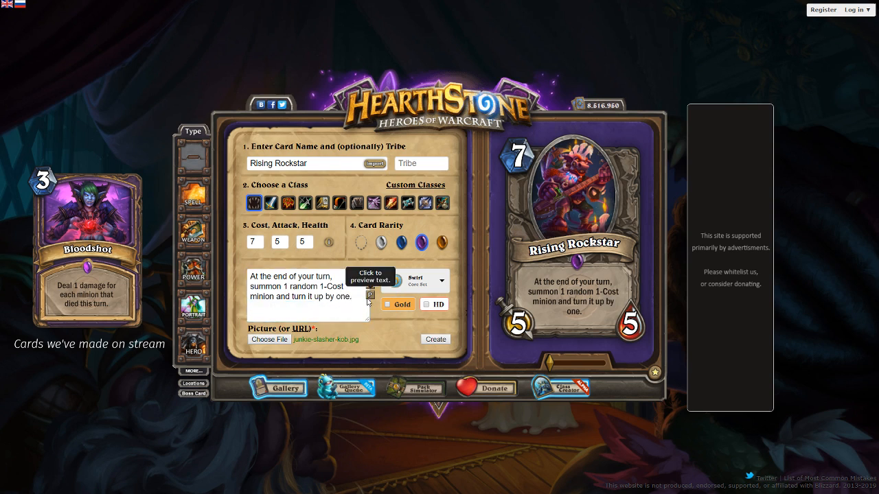
pyautogui.click(368, 296)
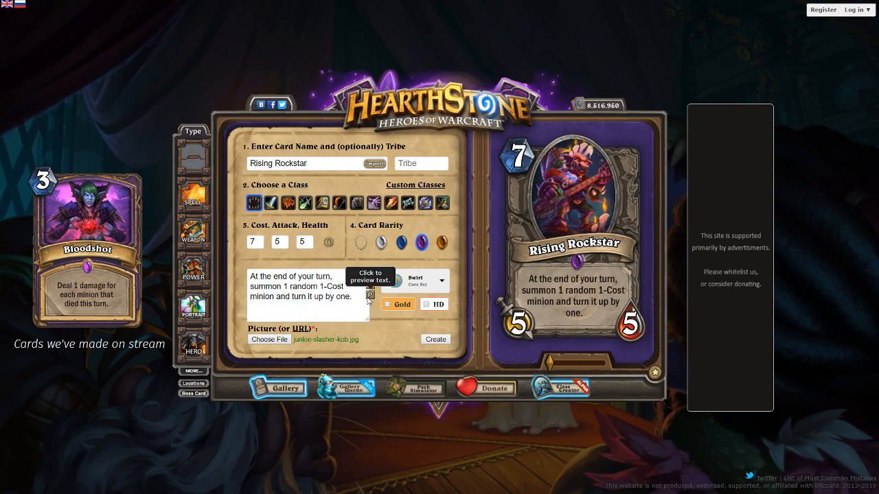
# Insert line breaks in the card text before "1-Cost" and before "it up by one", refreshing the preview after each
pyautogui.click(322, 287)
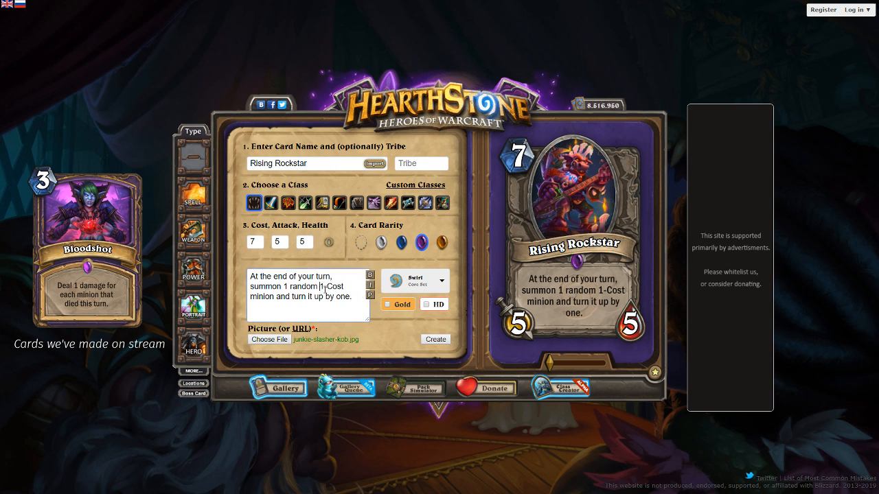
pyautogui.press('Return')
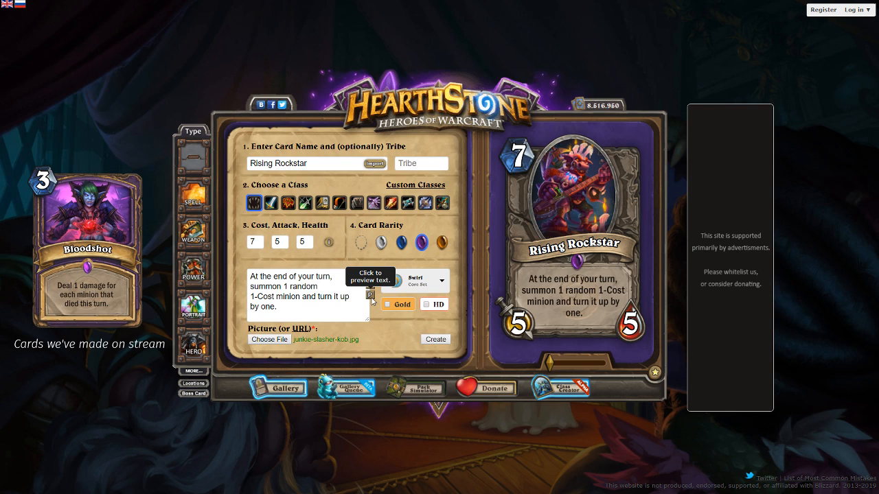
pyautogui.click(371, 296)
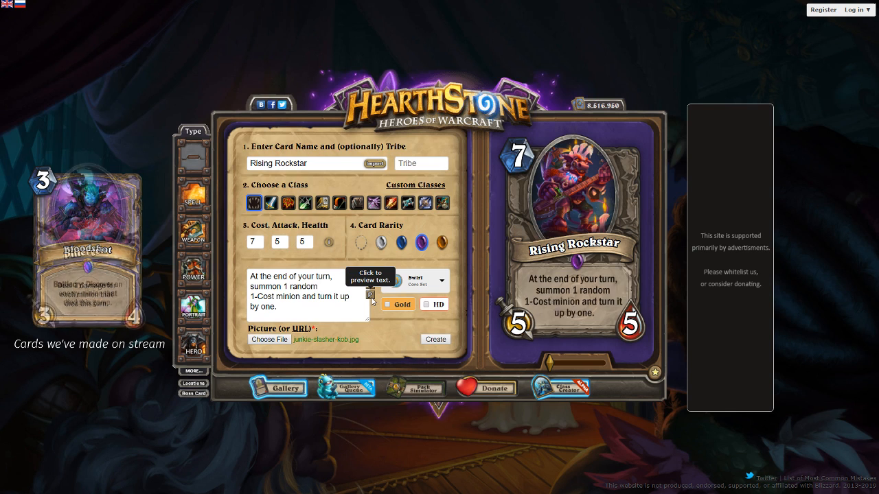
pyautogui.click(334, 297)
pyautogui.press('Return')
pyautogui.click(366, 298)
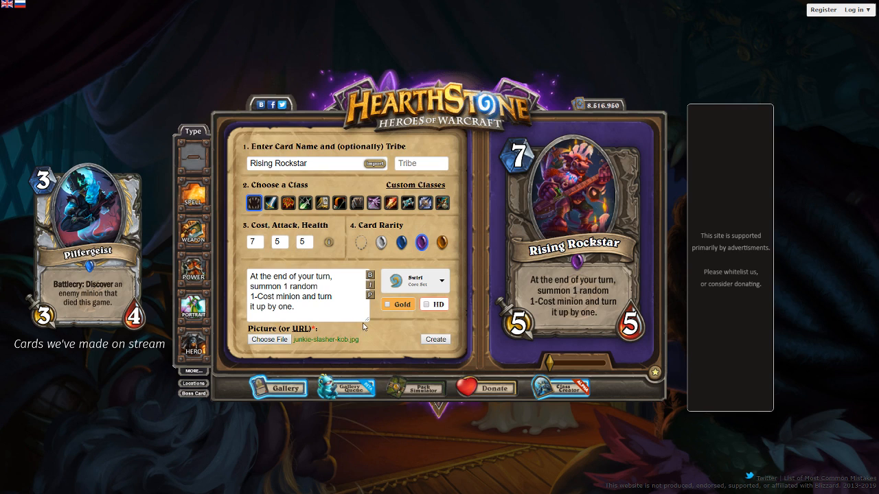
# Replace "turn it up by one." in the card text with "upgrade both numbers by one."
pyautogui.moveTo(331, 306); pyautogui.dragTo(316, 299)
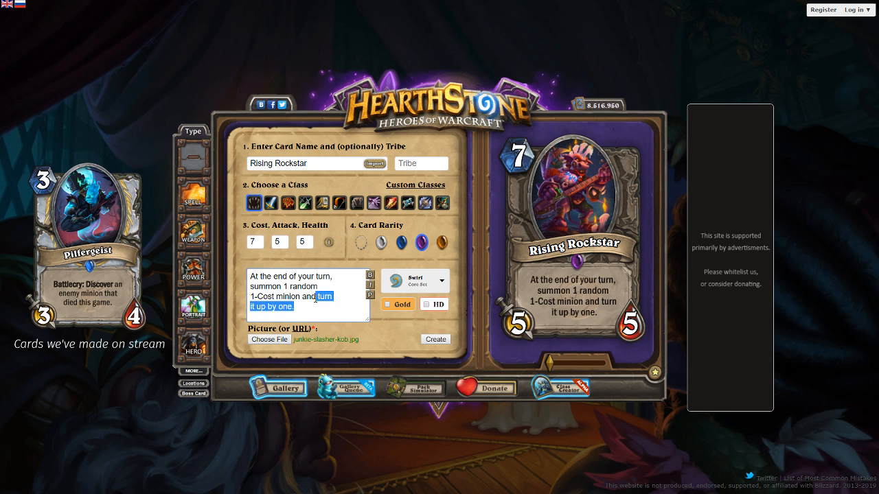
pyautogui.click(251, 287)
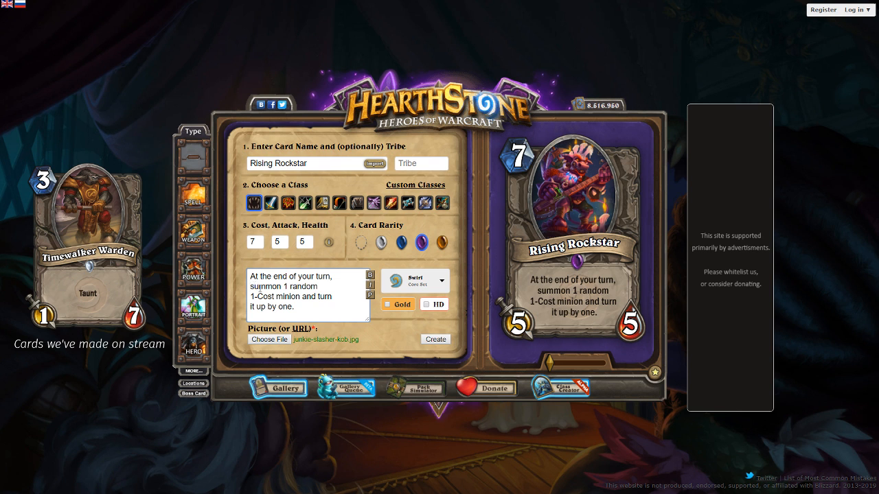
pyautogui.moveTo(297, 307); pyautogui.dragTo(321, 296)
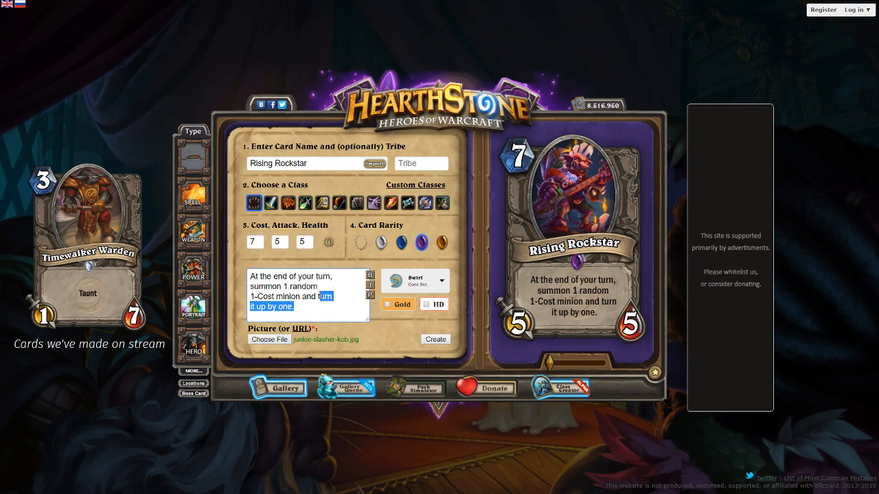
pyautogui.press('BackSpace')
pyautogui.press('BackSpace')
pyautogui.write('upgrades')
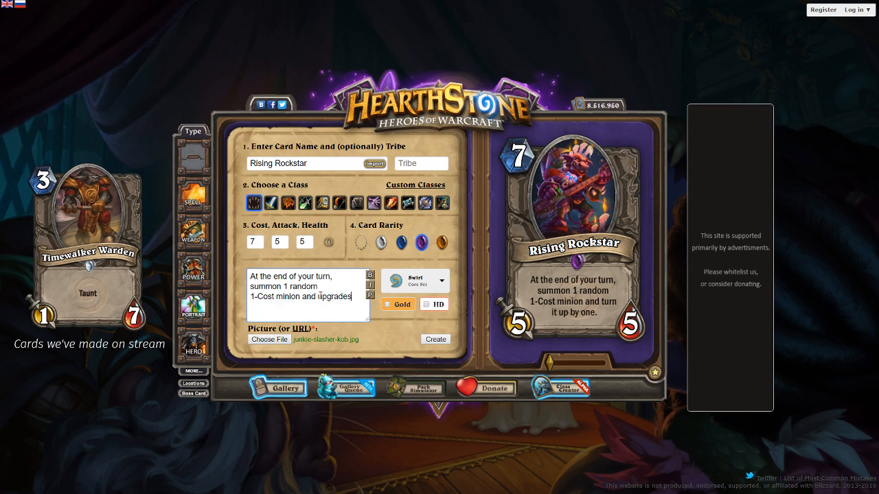
pyautogui.press('BackSpace')
pyautogui.write('both numbers by one.')
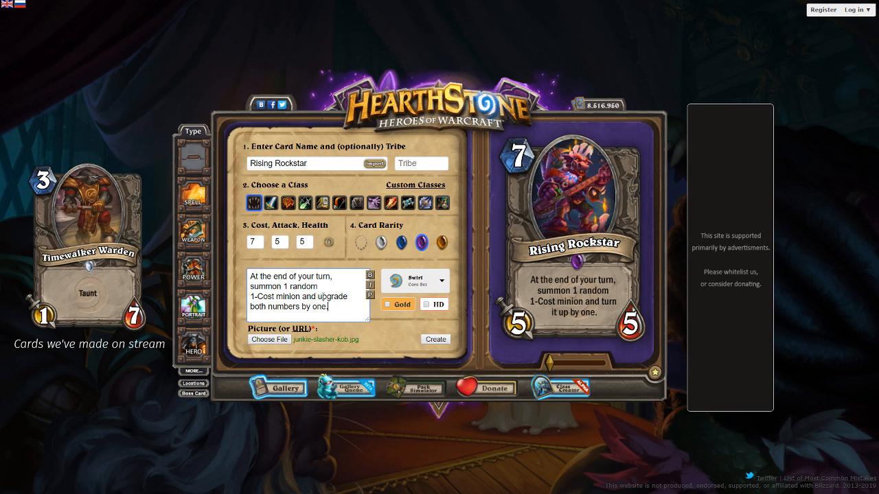
# Reword the end of the card text as "turn them up by one." and refresh the text preview
pyautogui.moveTo(332, 301); pyautogui.dragTo(319, 291)
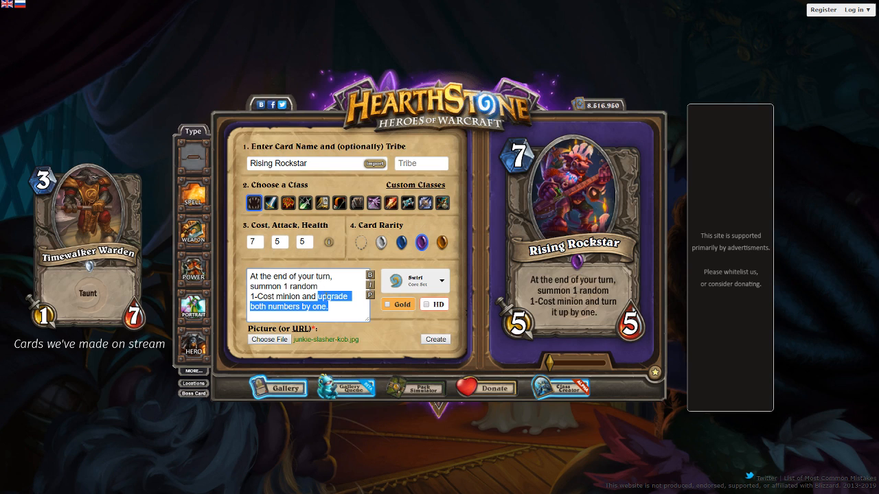
pyautogui.click(330, 300)
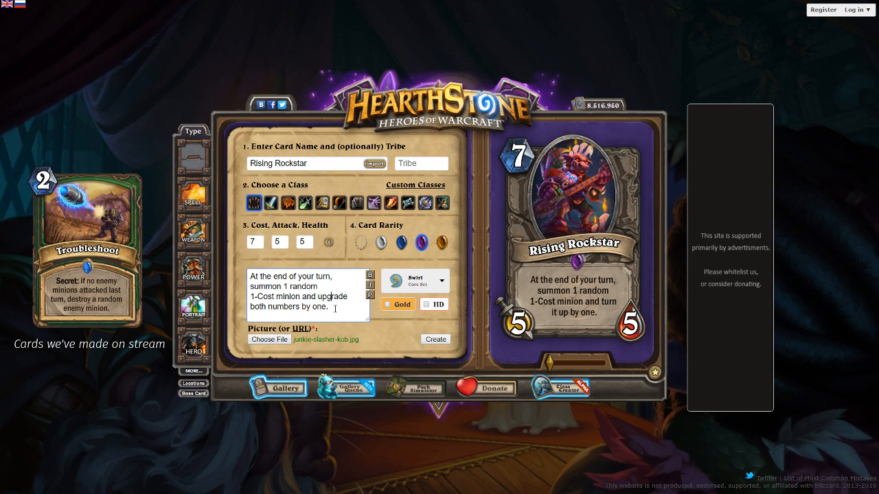
pyautogui.moveTo(335, 309); pyautogui.dragTo(320, 297)
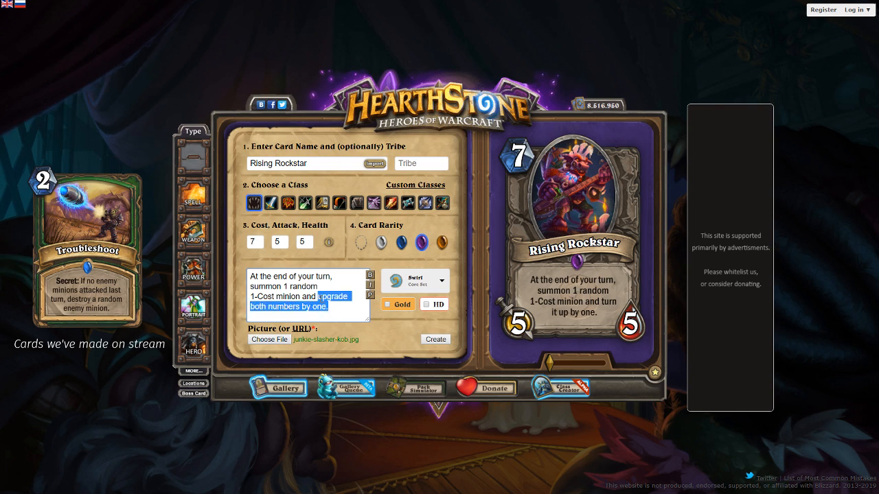
pyautogui.write('turn them')
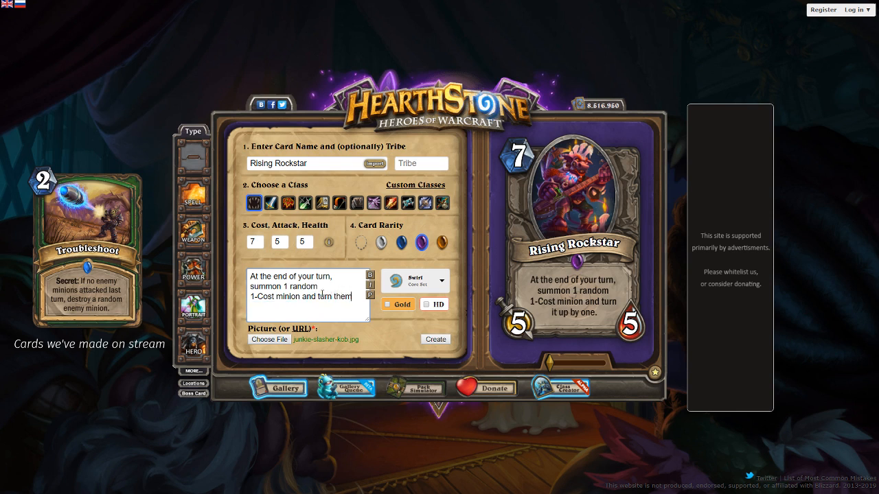
pyautogui.write(' up by one.')
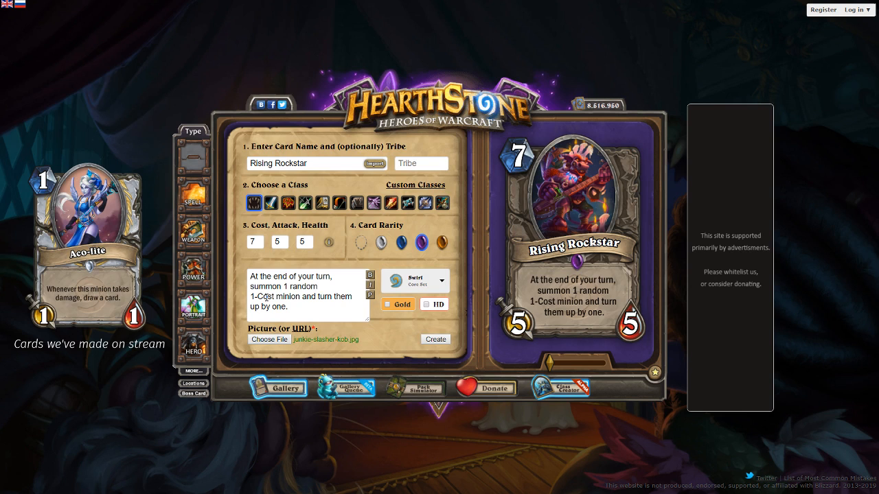
# Change the end of the card text back to "upgrade both numbers by one." and refresh the text preview
pyautogui.moveTo(285, 306); pyautogui.dragTo(315, 297)
pyautogui.write('upgrade both ')
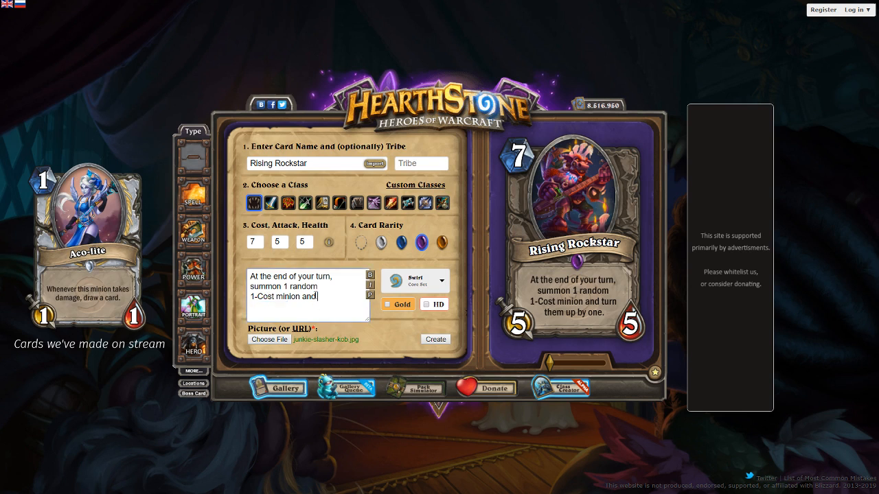
pyautogui.write('numbers by one.')
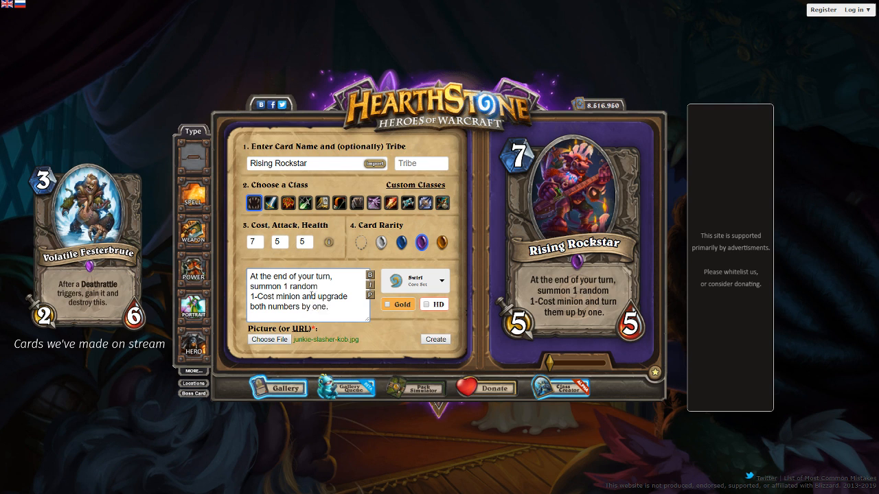
pyautogui.click(371, 295)
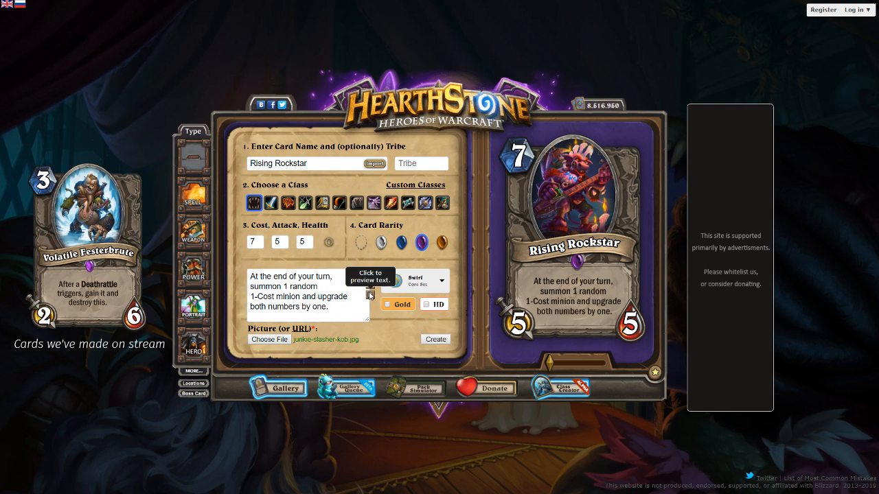
# Remove the line break before "1-Cost" in the card text and refresh the text preview
pyautogui.click(251, 295)
pyautogui.press('BackSpace')
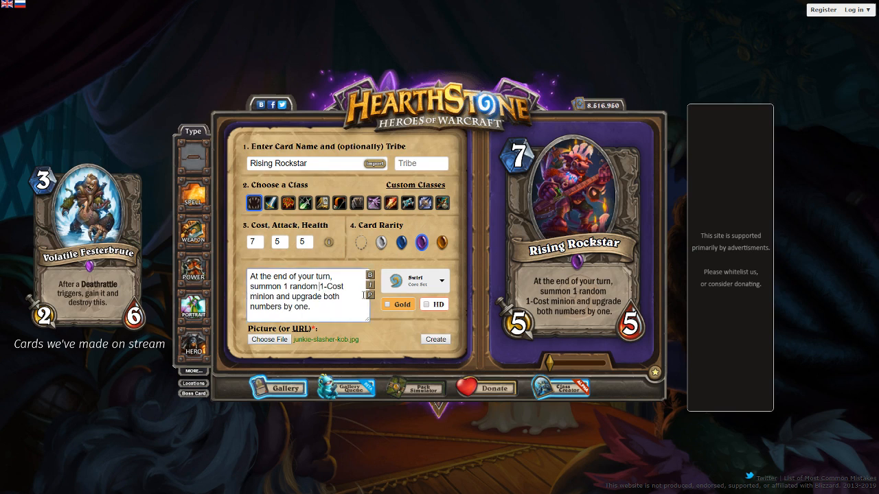
pyautogui.click(371, 297)
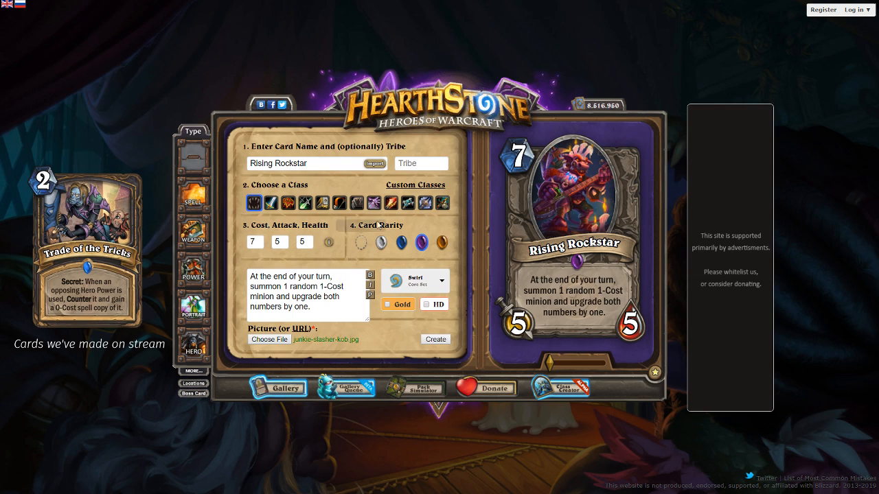
# Reword the end of the card text as "turn both up by one." and refresh the text preview
pyautogui.click(314, 306)
pyautogui.moveTo(313, 306); pyautogui.dragTo(293, 297)
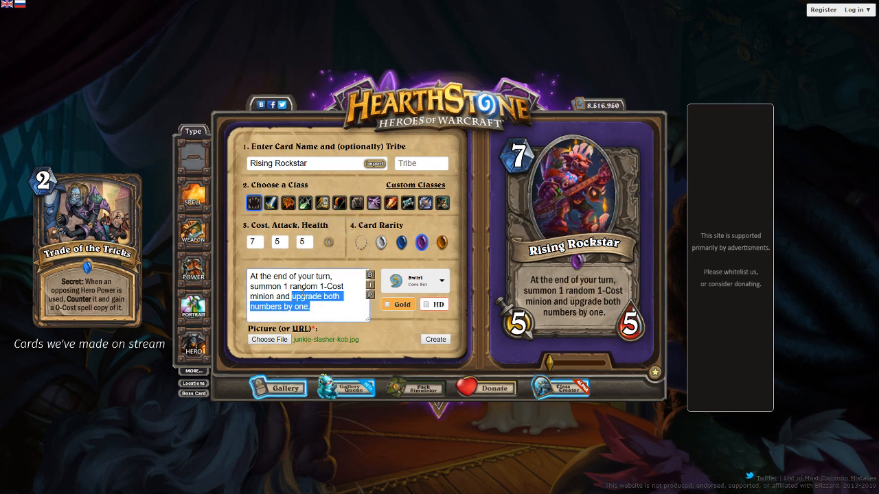
pyautogui.write('turn both up b')
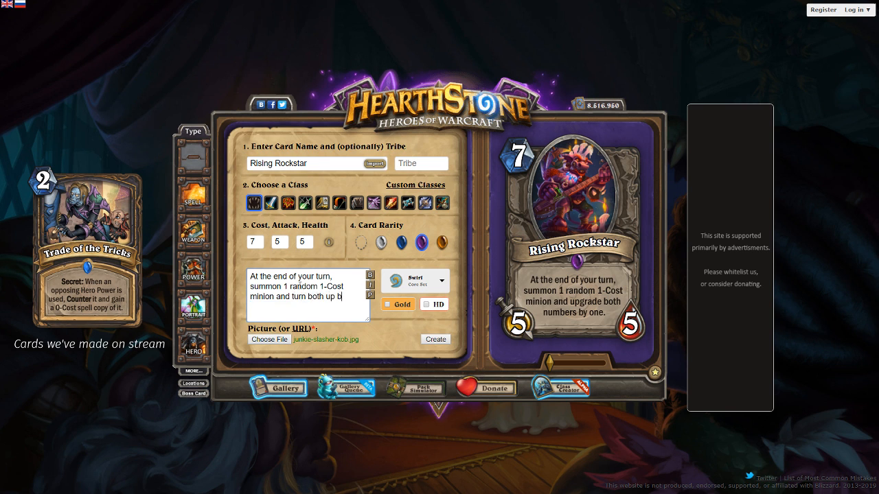
pyautogui.write('y one.')
pyautogui.click(370, 295)
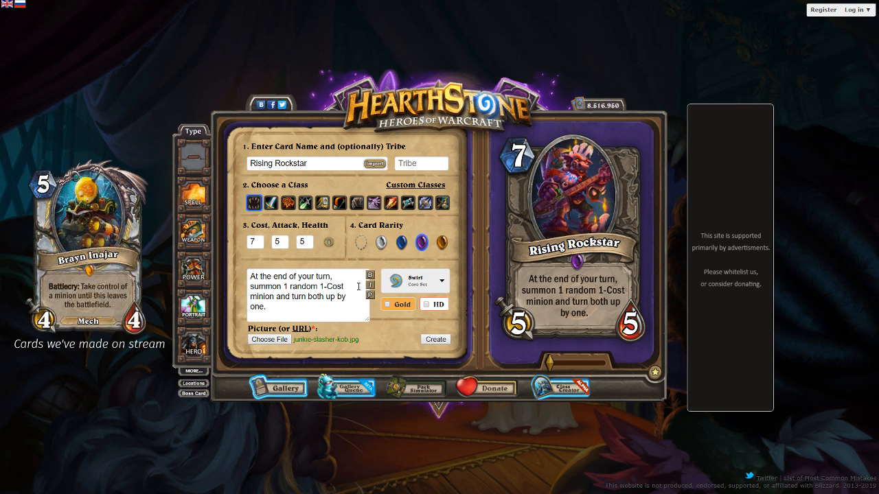
pyautogui.click(327, 296)
pyautogui.press('Return')
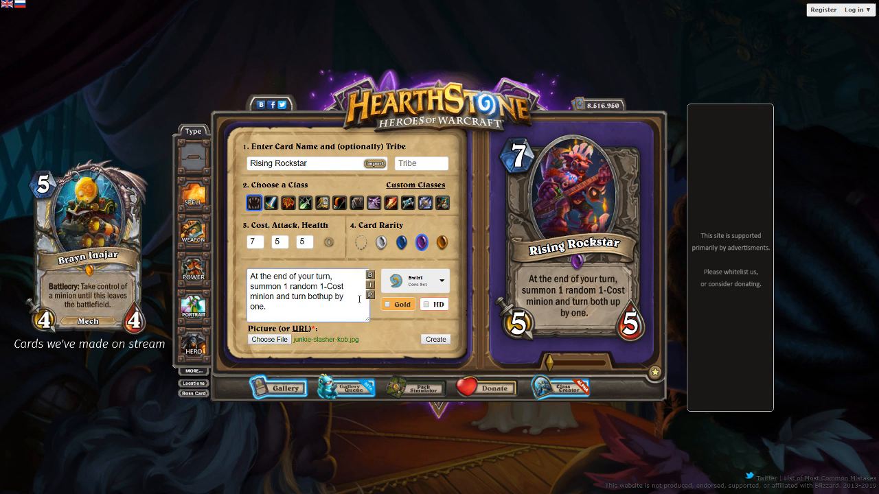
pyautogui.click(369, 296)
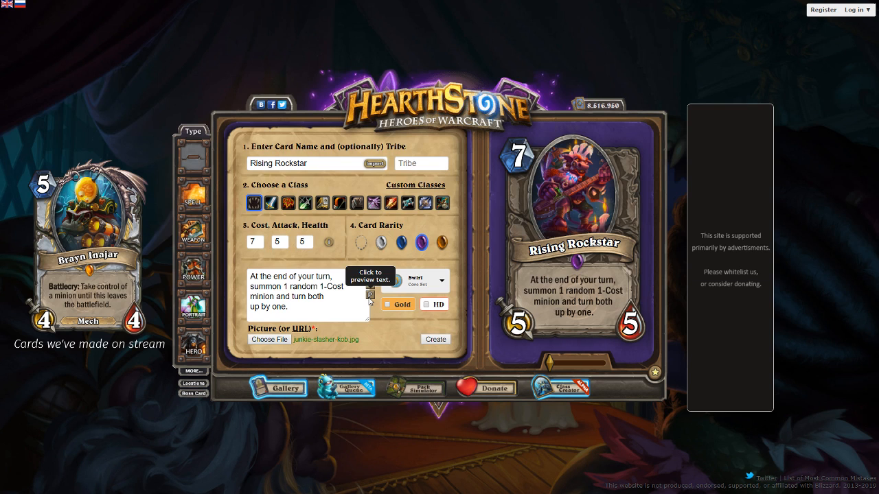
pyautogui.click(258, 309)
pyautogui.press('BackSpace')
pyautogui.press('BackSpace')
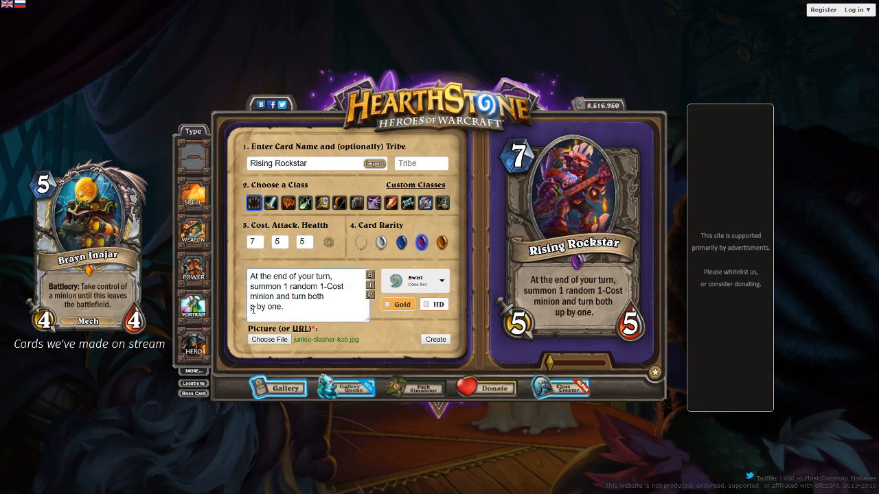
pyautogui.write('up')
# Insert line breaks before "1-Cost" and before "turn both up by one." in the card text and refresh the text preview
pyautogui.click(318, 286)
pyautogui.press('Return')
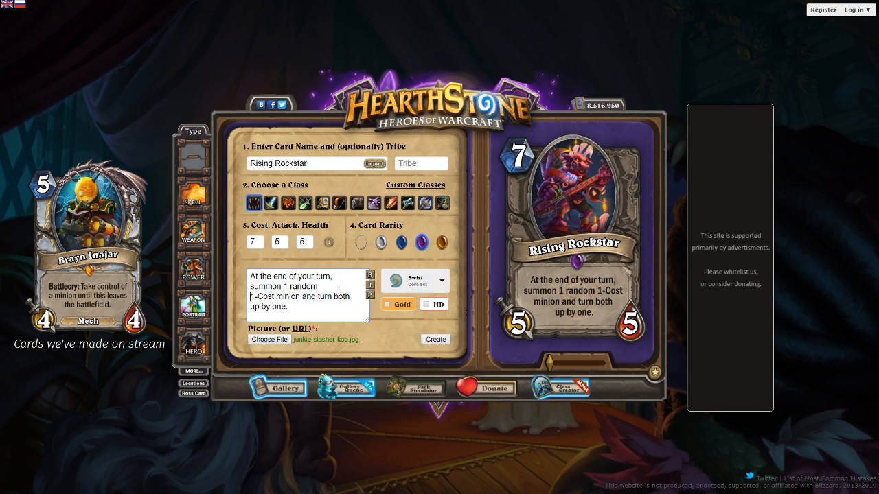
pyautogui.click(368, 297)
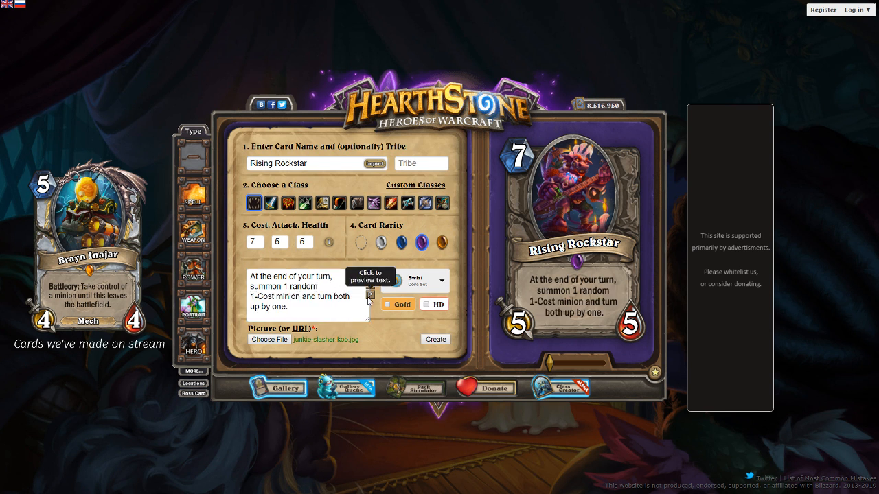
pyautogui.click(318, 296)
pyautogui.press('Return')
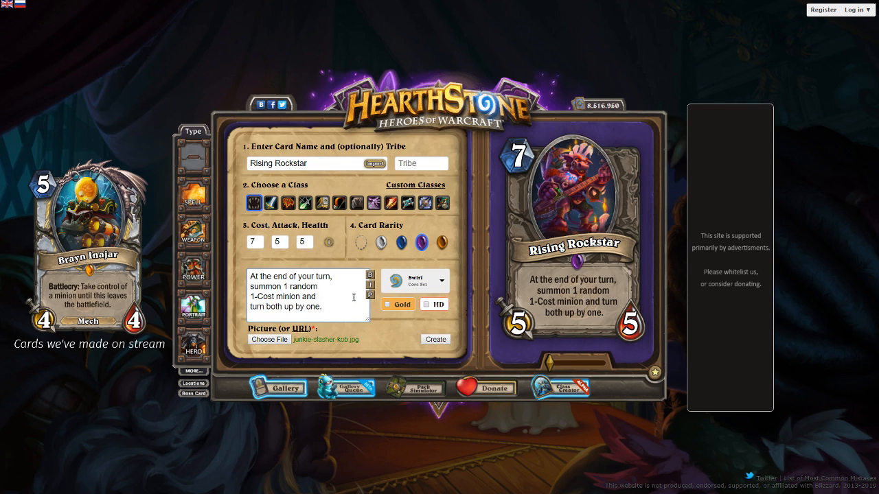
pyautogui.click(368, 298)
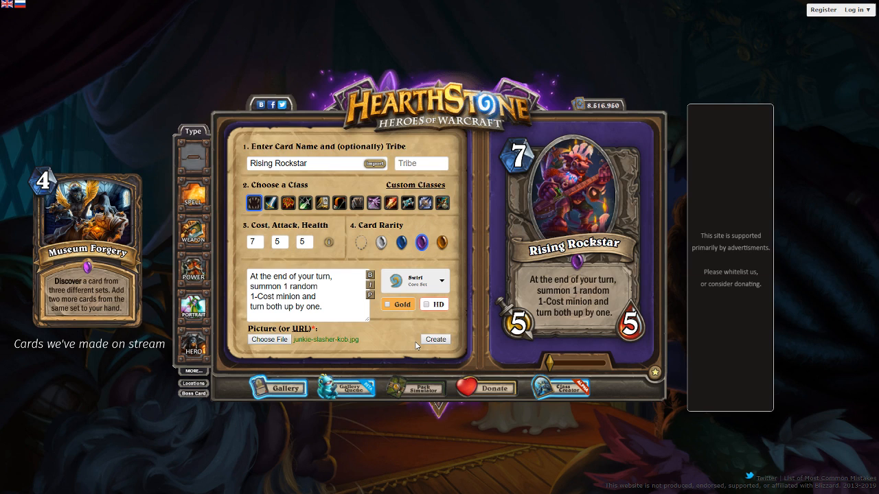
# Set the card's set watermark to the Kobolds expansion and create the Rising Rockstar card
pyautogui.click(418, 278)
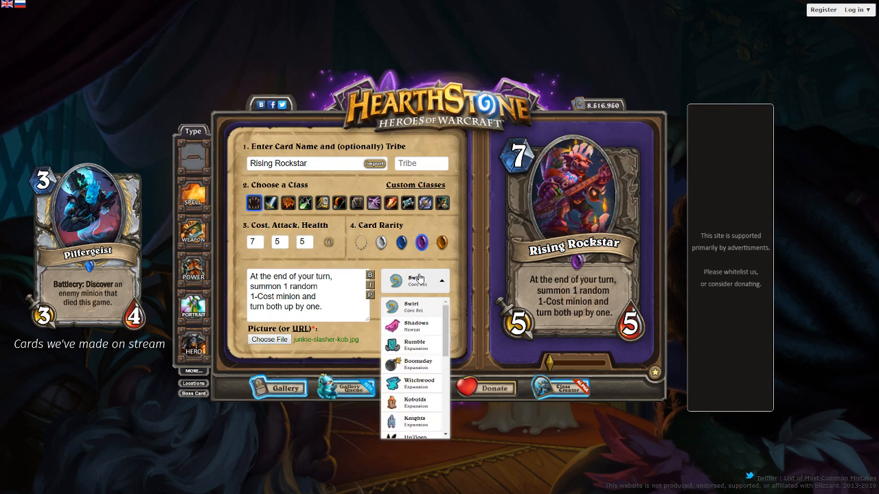
pyautogui.click(417, 402)
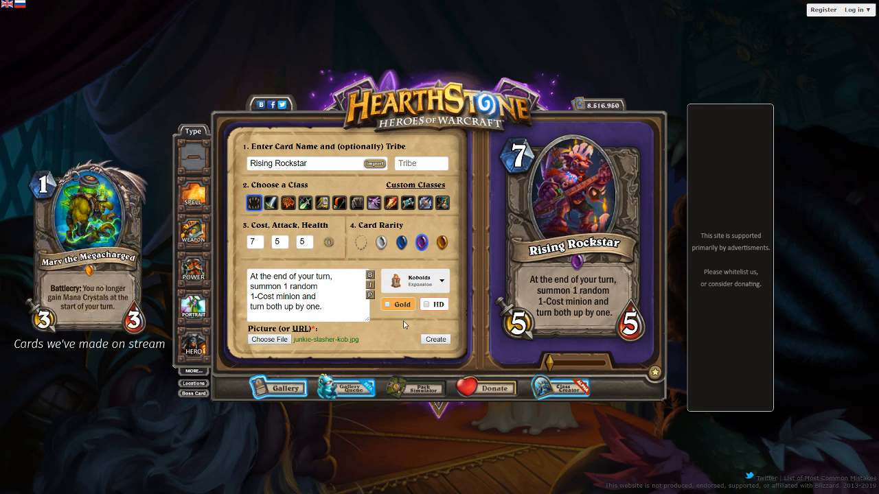
pyautogui.click(436, 340)
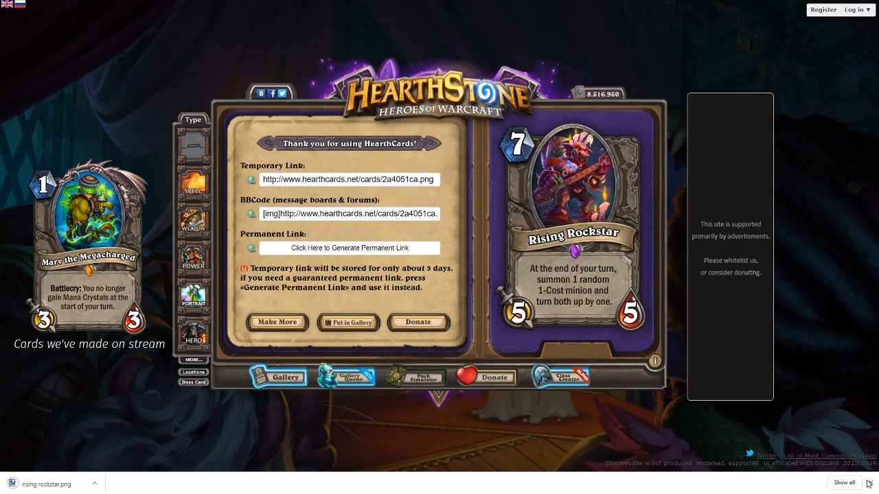
# Start a new card and load the walking castle artwork as its picture, positioned in the portrait frame
pyautogui.click(870, 483)
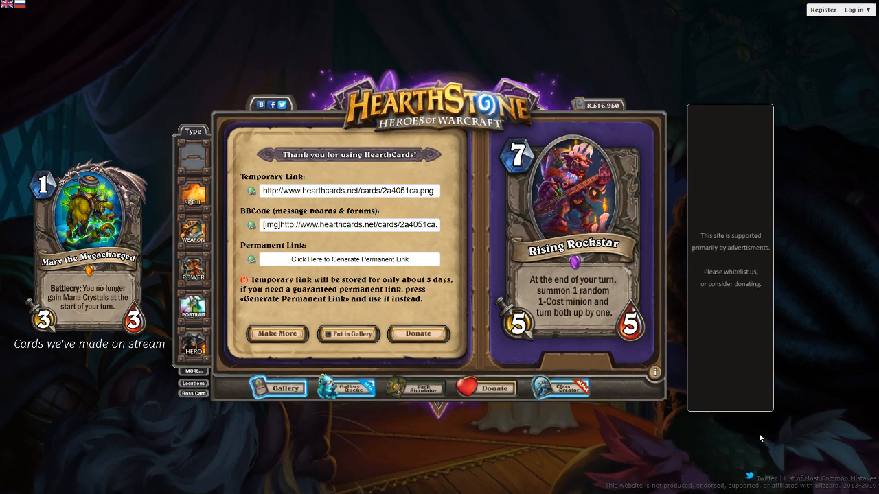
pyautogui.click(282, 336)
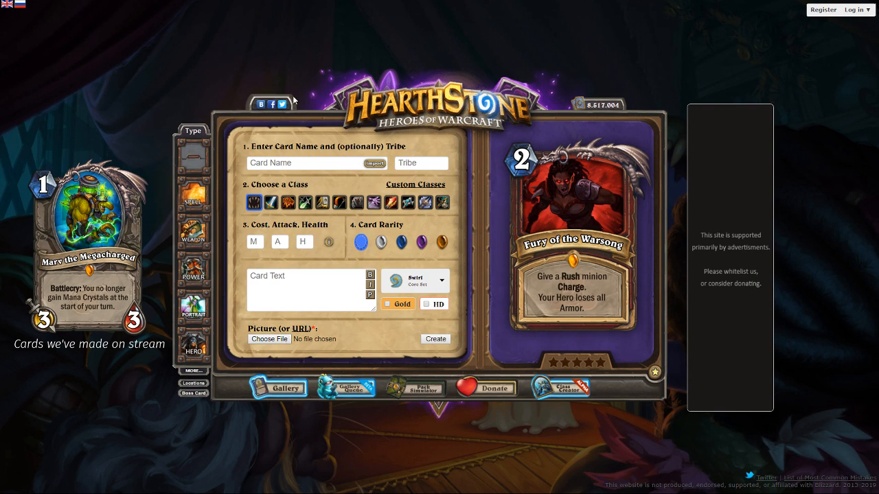
pyautogui.doubleClick(251, 89)
pyautogui.moveTo(579, 213); pyautogui.dragTo(573, 213)
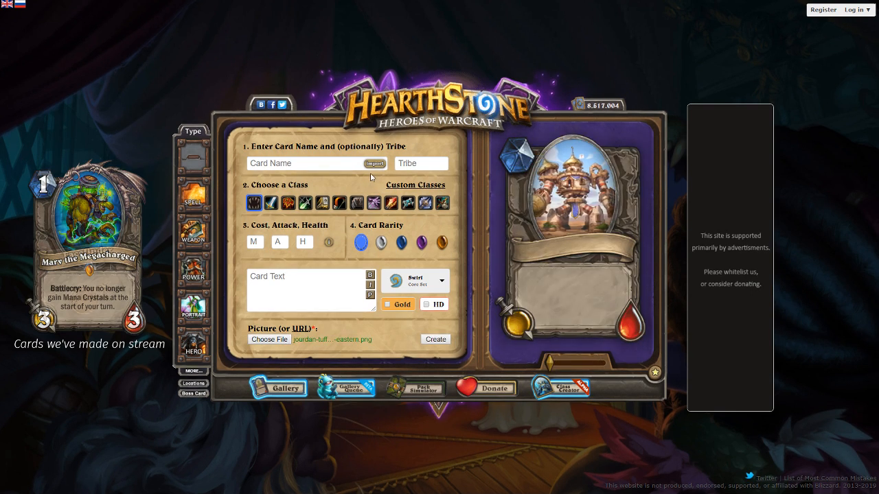
# Name the new card "Moving Castle" and set its rarity to Epic
pyautogui.click(348, 163)
pyautogui.write('Moving ')
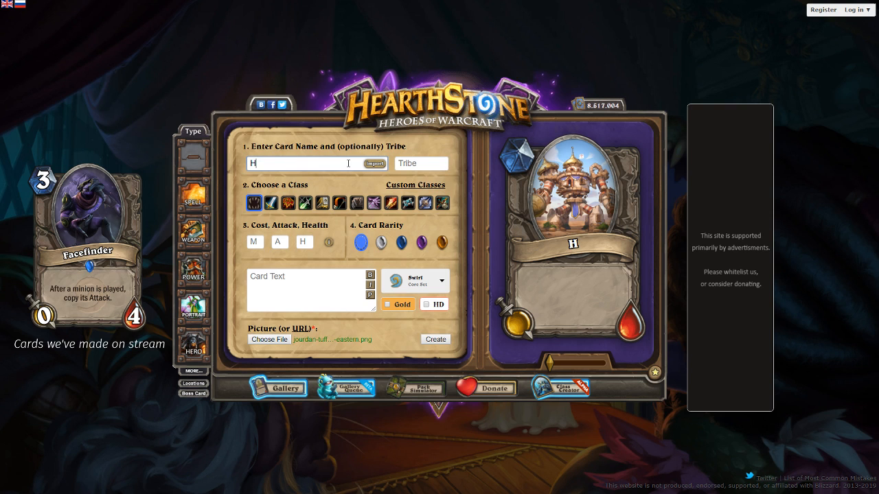
pyautogui.write('Castle')
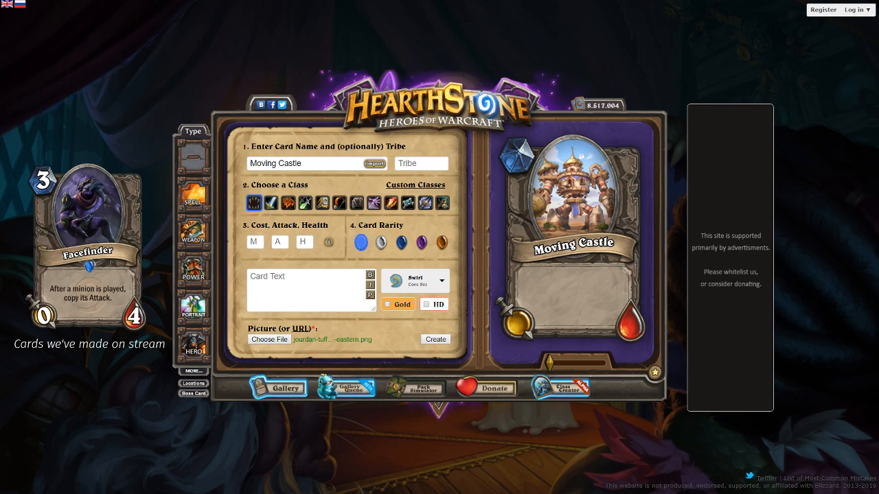
pyautogui.click(423, 244)
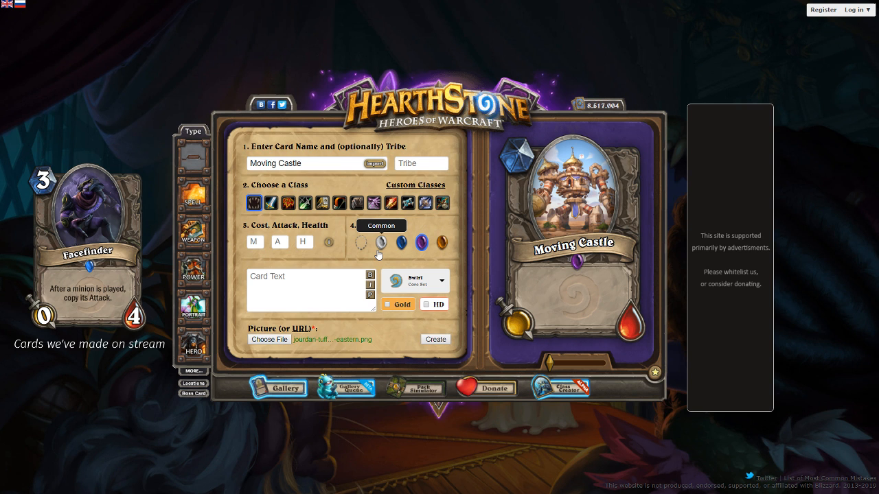
pyautogui.click(292, 270)
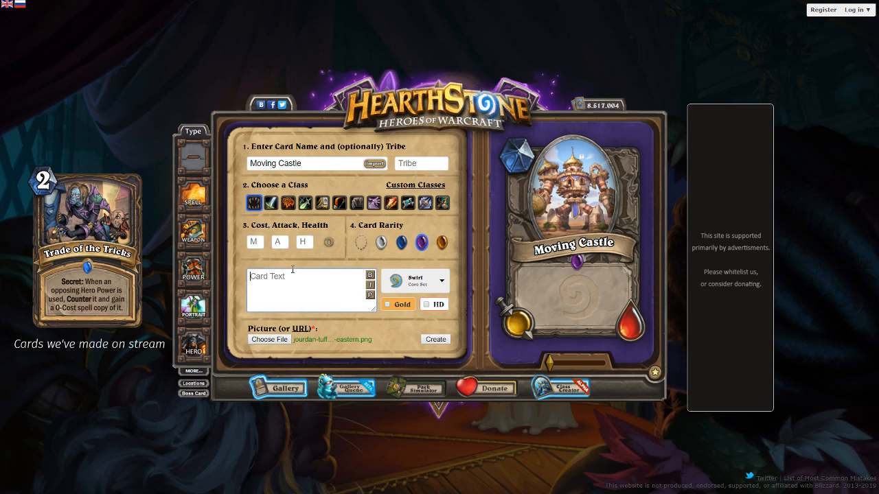
pyautogui.write('Battlecry: Discover 1-Cost')
pyautogui.hotkey('ctrl', 'a')
pyautogui.press('BackSpace')
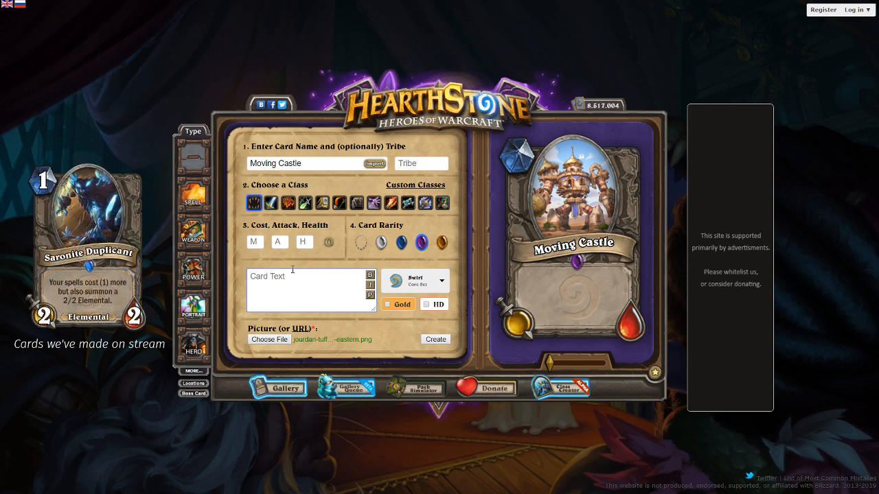
pyautogui.write('Battlecry: House a random minion from your hand')
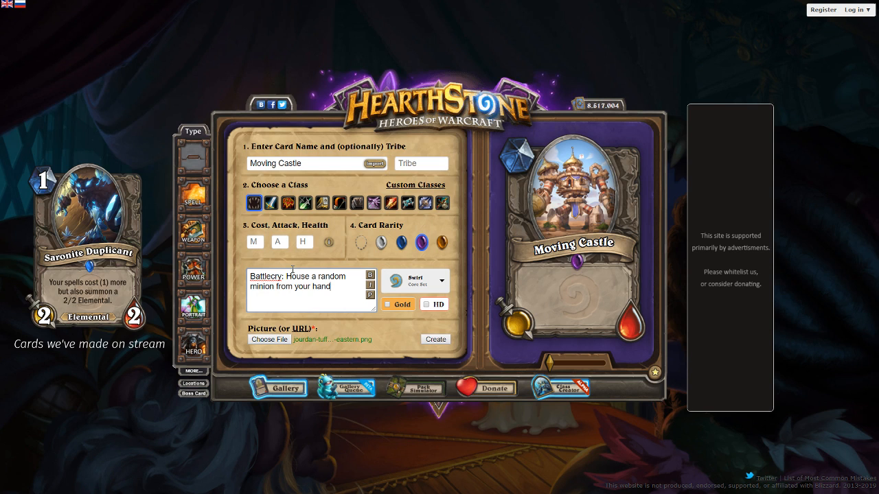
pyautogui.hotkey('ctrl', 'a')
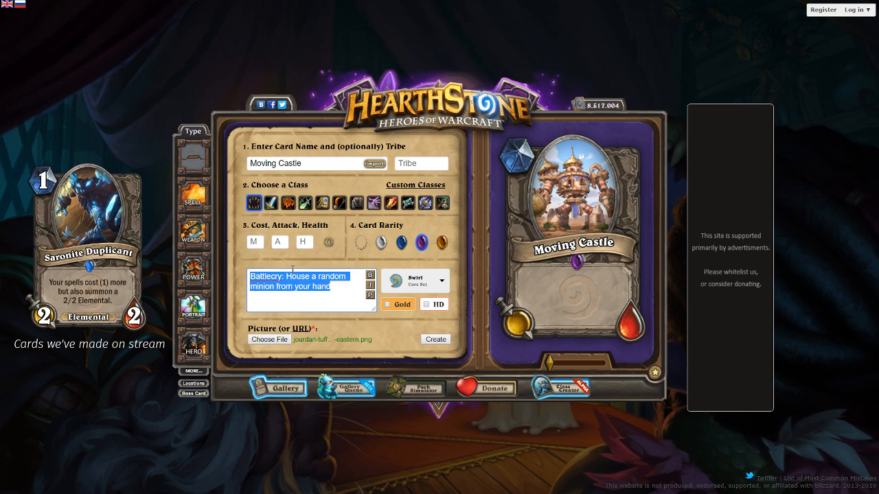
pyautogui.press('BackSpace')
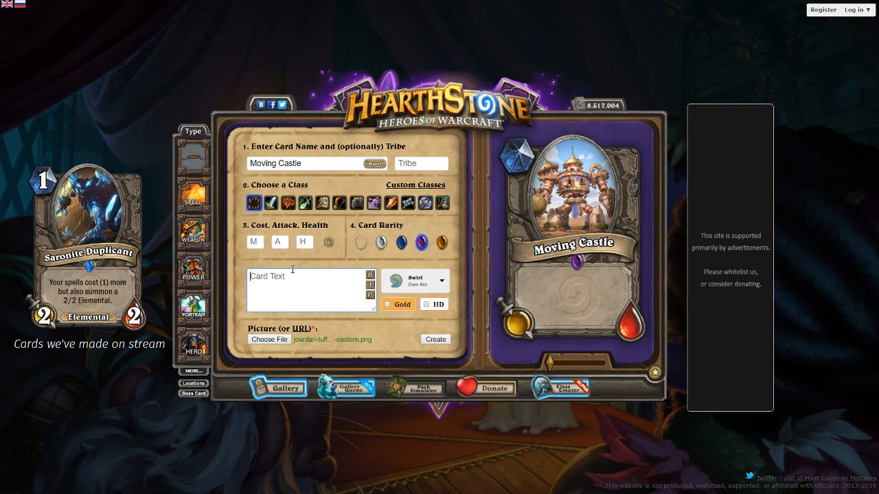
# Enter the card text "This houses any minions it damages. Deathrattle: Resummon your residents." and preview it on the card
pyautogui.write('This houses any minions it damages. Deathratt')
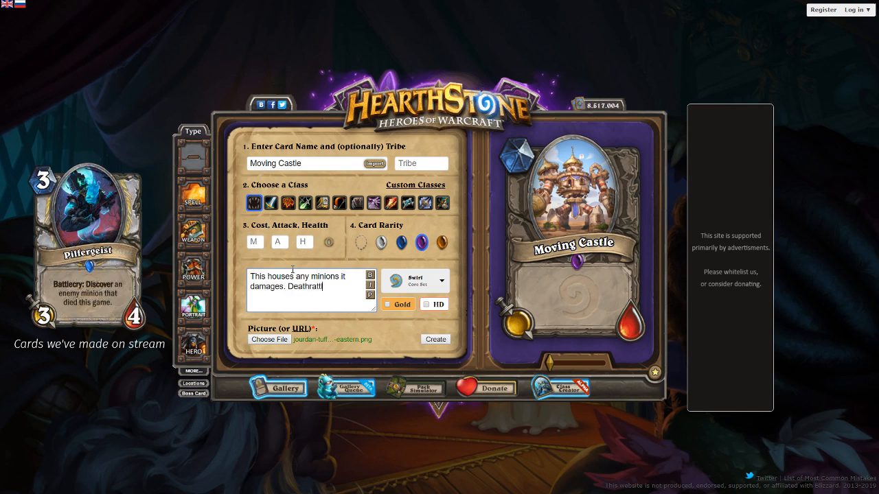
pyautogui.write('le: Resummon you')
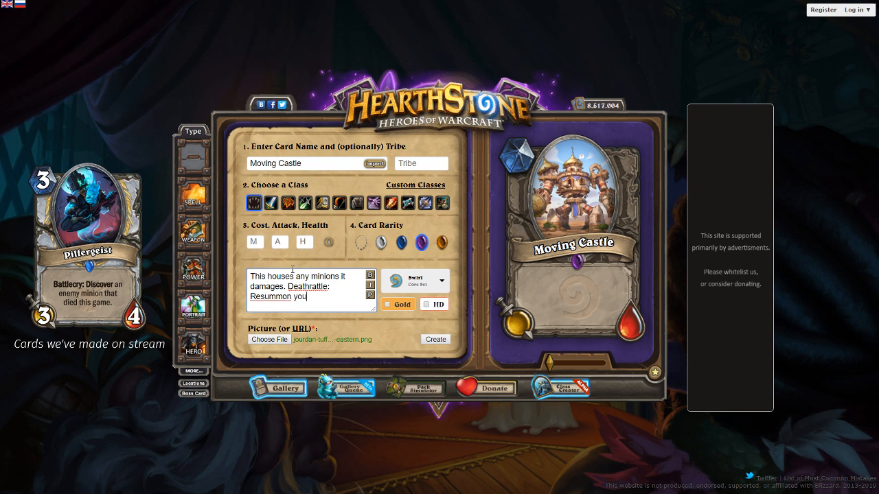
pyautogui.write('r residents.')
pyautogui.click(370, 295)
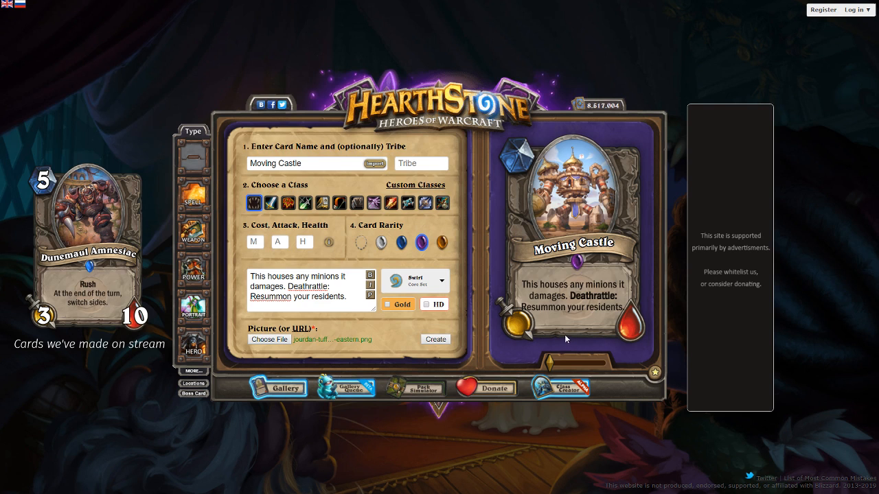
# Replace "Resummon" with "Release" in the card text, put the Deathrattle on a new line, and refresh the text preview
pyautogui.doubleClick(276, 296)
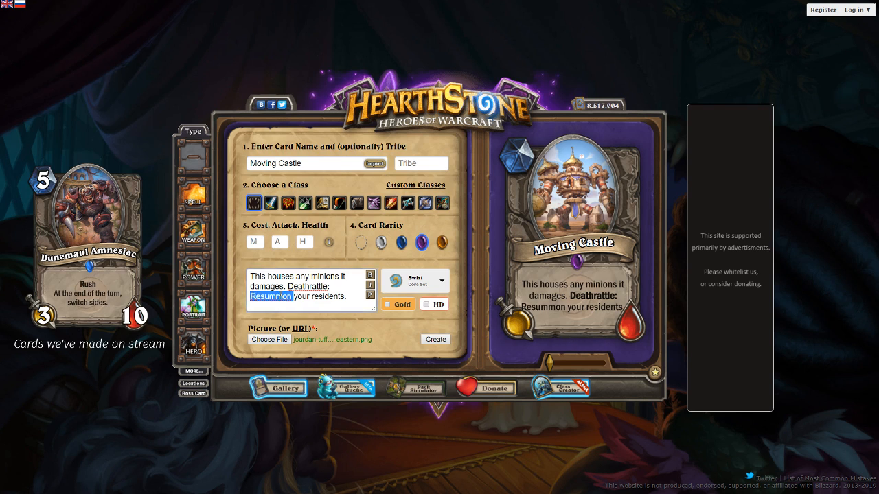
pyautogui.write('Release')
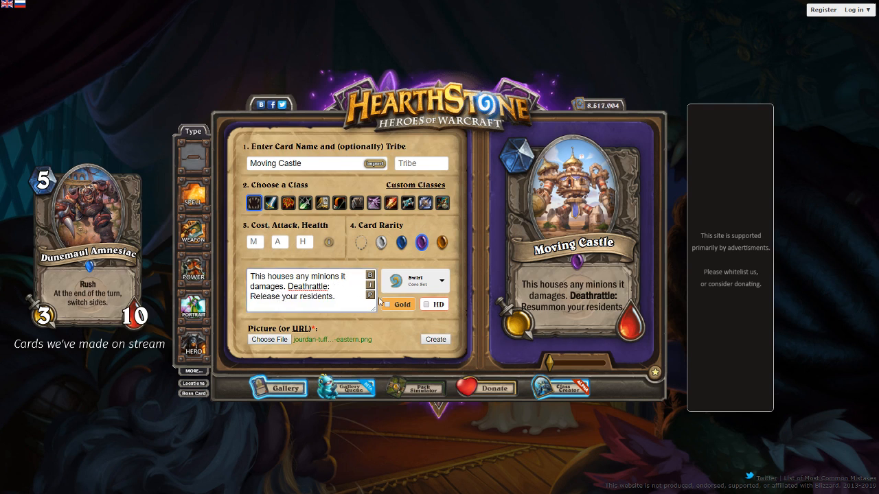
pyautogui.click(289, 287)
pyautogui.press('BackSpace')
pyautogui.press('Return')
pyautogui.click(370, 295)
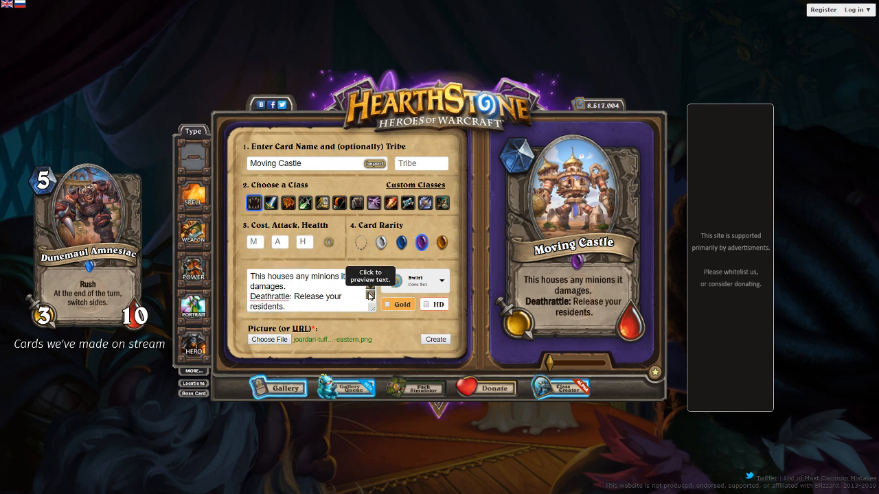
# Insert a line break before "minions it damages." in the card text and refresh the text preview
pyautogui.click(310, 277)
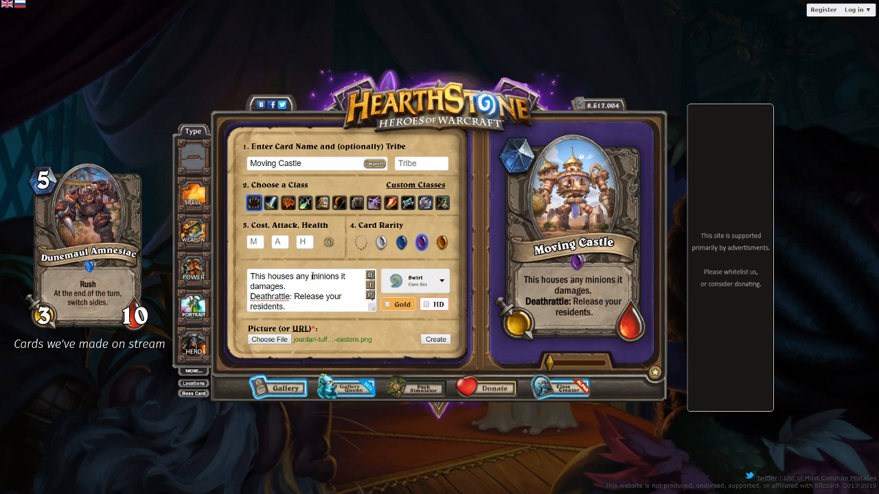
pyautogui.press('BackSpace')
pyautogui.press('Return')
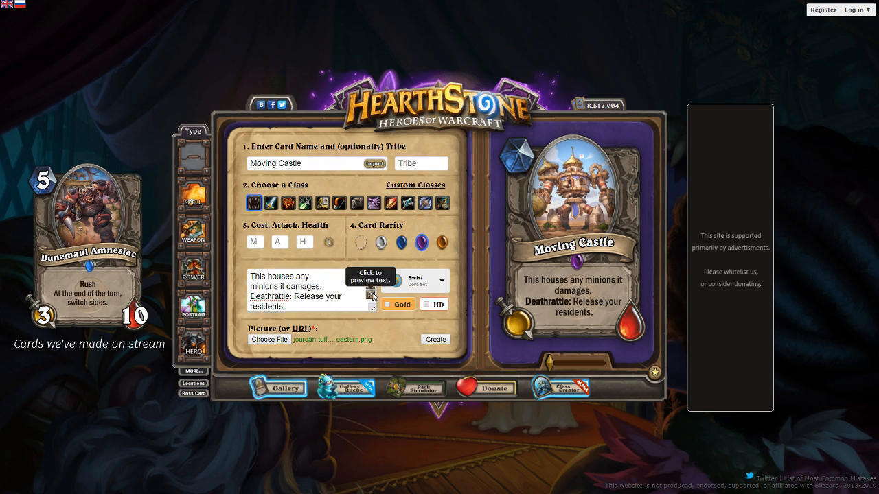
pyautogui.click(370, 295)
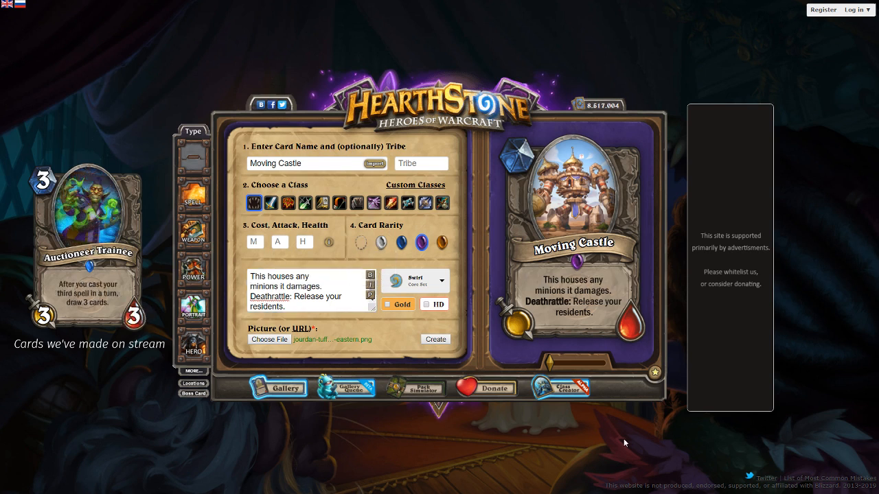
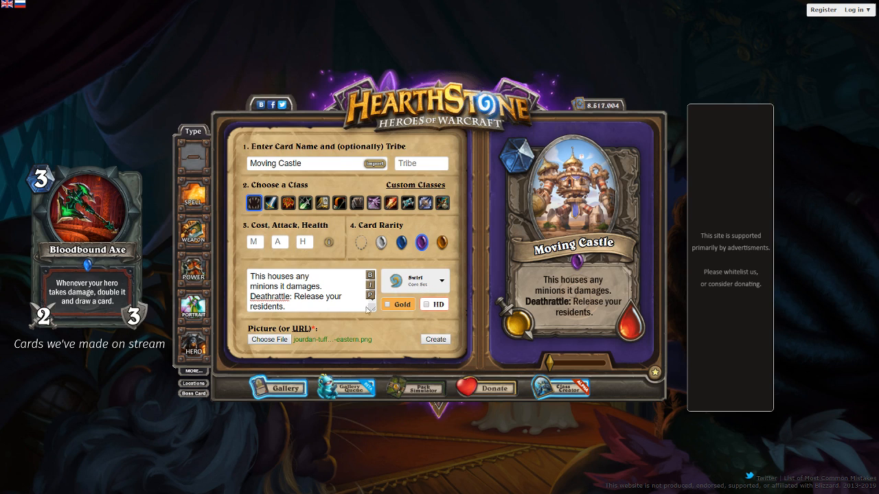
# Replace the card text with "Battlecry: House adjacent minions." and preview it on the card
pyautogui.moveTo(322, 307); pyautogui.dragTo(144, 234)
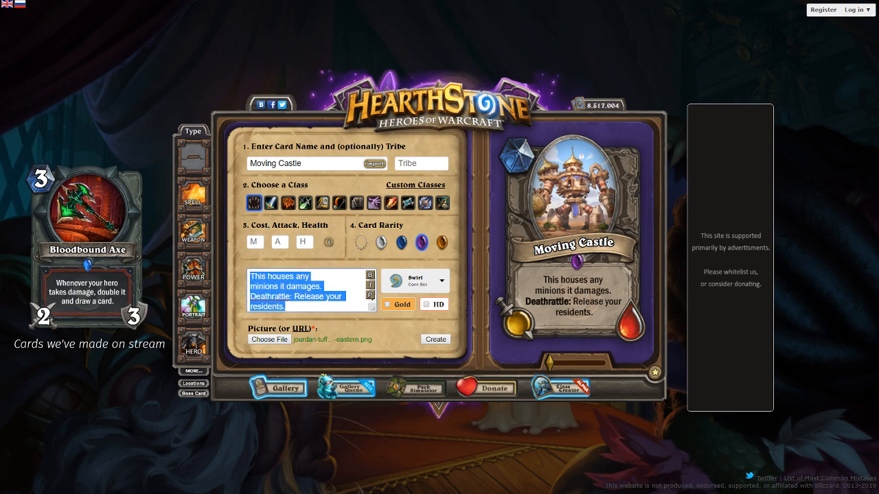
pyautogui.write('Battlecry: House adj')
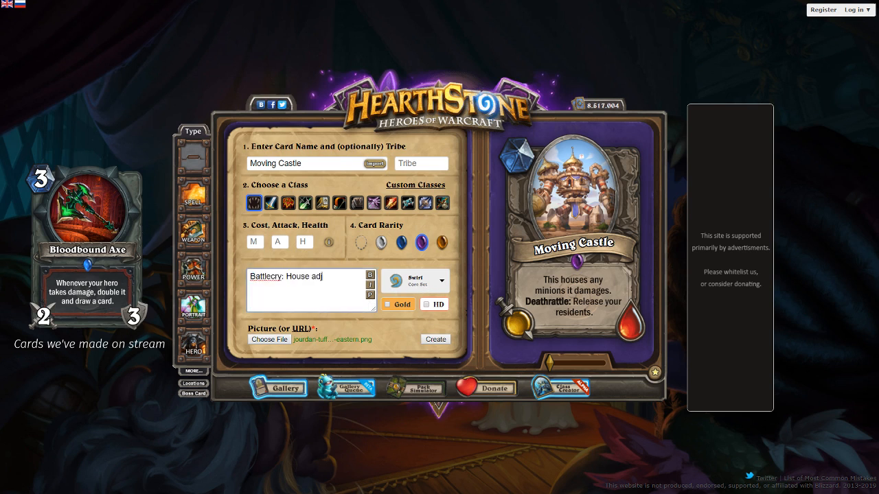
pyautogui.write('acent minions')
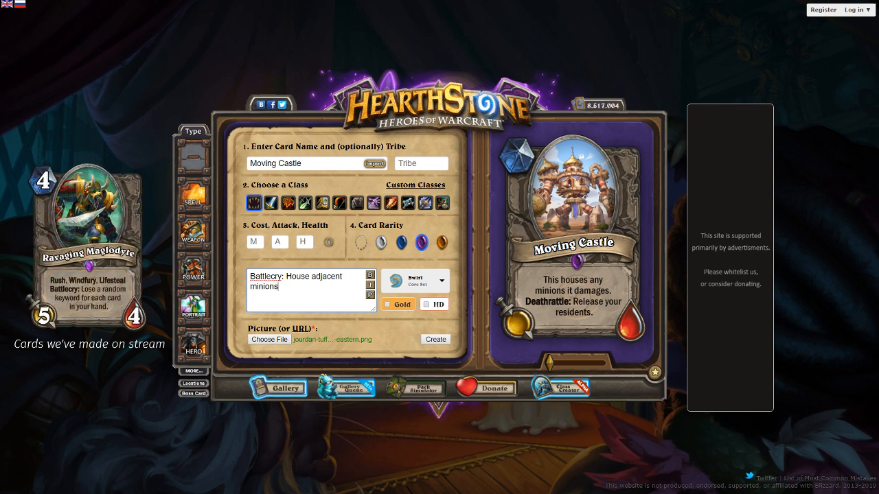
pyautogui.write('.')
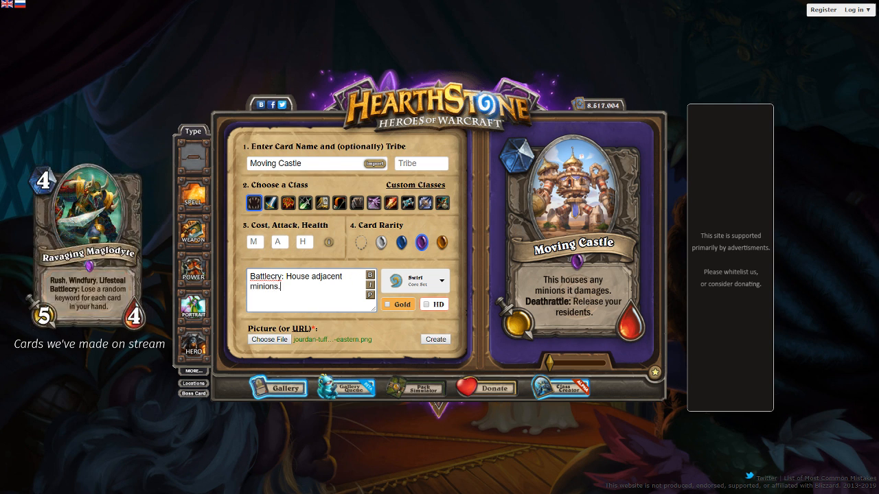
pyautogui.click(373, 299)
# Add "Deathrattle: Release them." on a new line of the card text and refresh the text preview
pyautogui.click(347, 287)
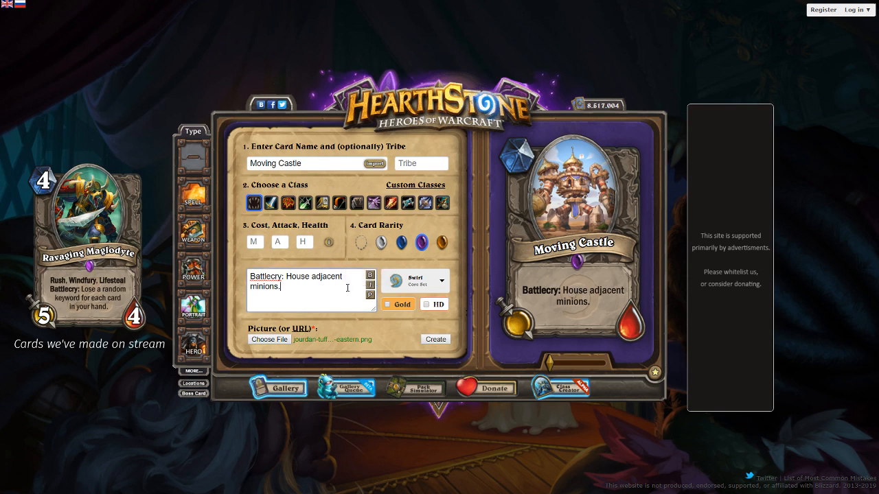
pyautogui.press('Return')
pyautogui.write('Deathrattle: Release them.')
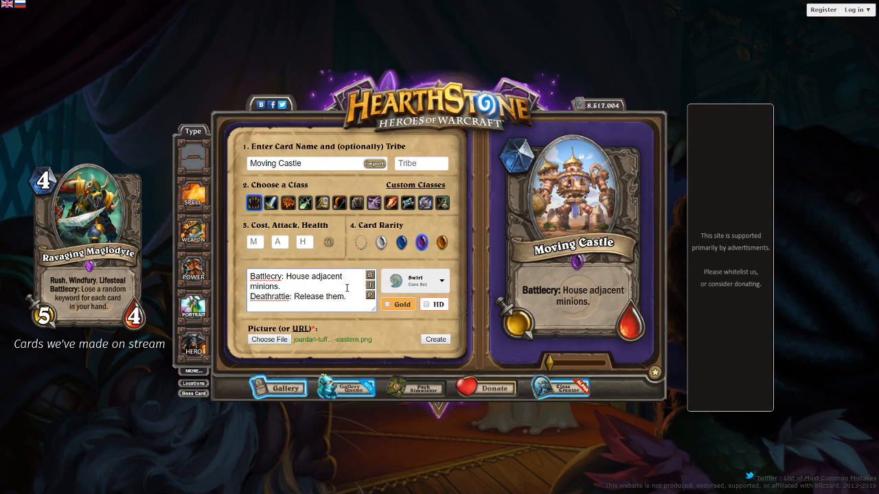
pyautogui.click(370, 295)
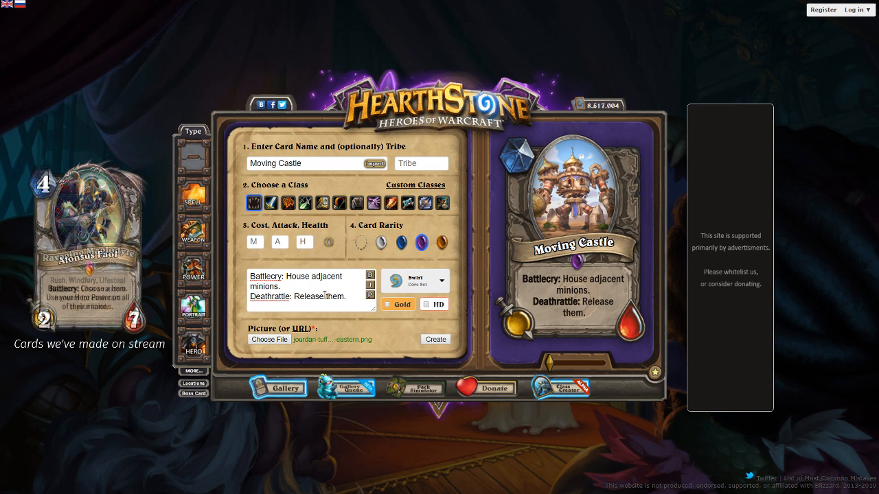
# Break the line before "adjacent minions.", append a {{FONTSIZE=-8}} tag on its own line, and refresh the text preview
pyautogui.click(312, 276)
pyautogui.press('Return')
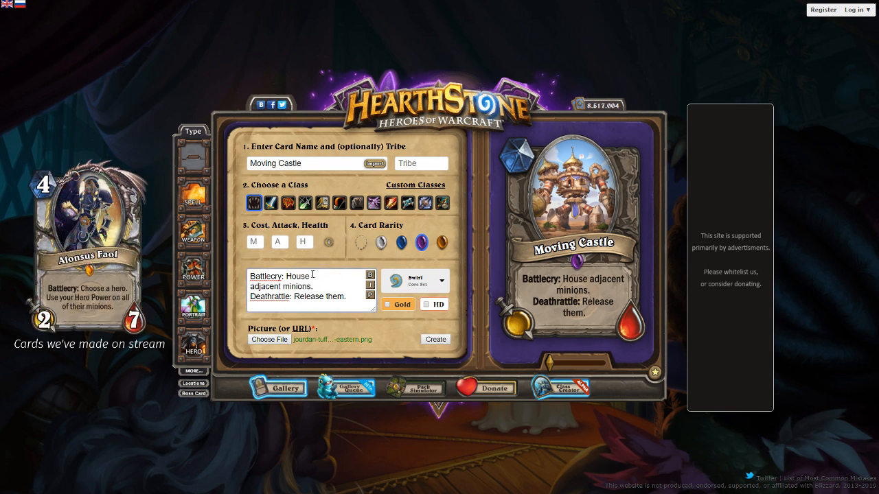
pyautogui.click(346, 296)
pyautogui.press('Return')
pyautogui.write('{{FONTSIZE+')
pyautogui.press('BackSpace')
pyautogui.write('=+')
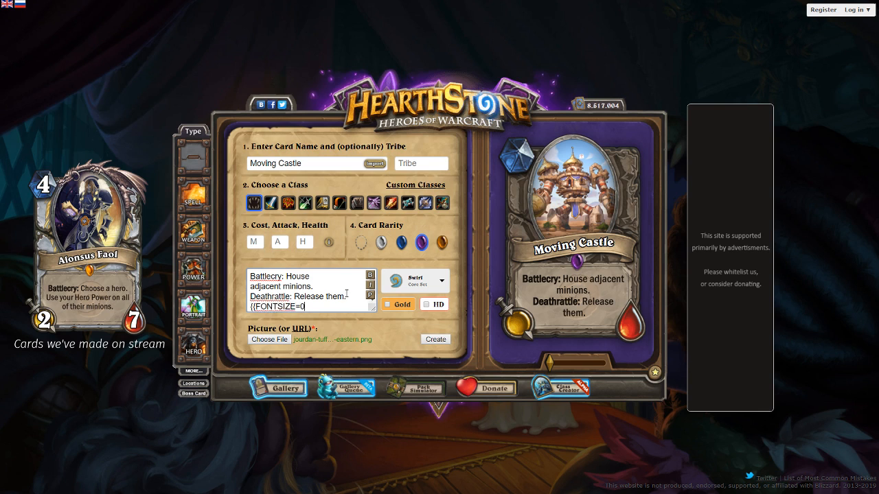
pyautogui.press('BackSpace')
pyautogui.write('-6}}')
pyautogui.click(369, 296)
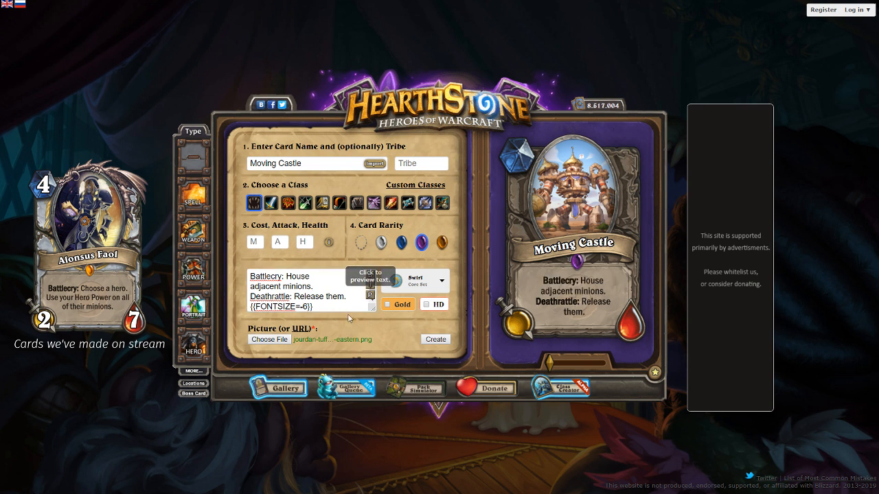
pyautogui.doubleClick(306, 306)
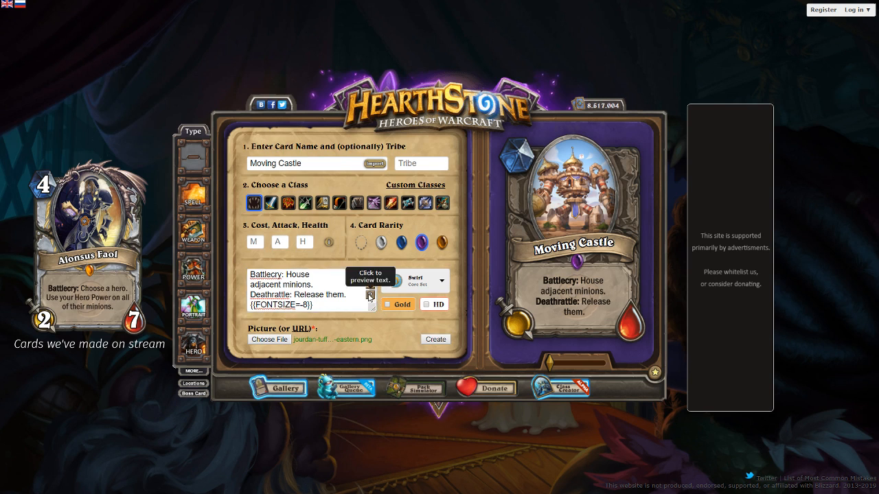
pyautogui.click(369, 294)
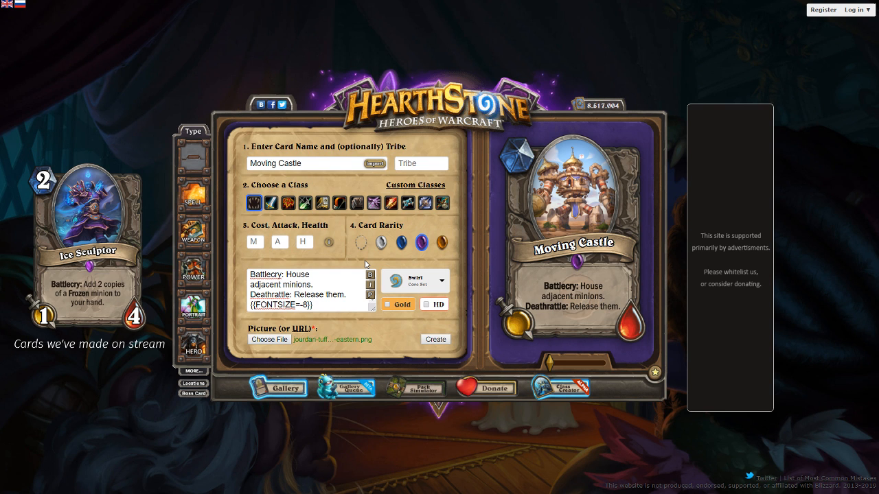
# Replace the whole card text with "Deathrattle: Summon copies of adjacent minions." and preview it on the card
pyautogui.hotkey('ctrl', 'a')
pyautogui.press('BackSpace')
pyautogui.write('D')
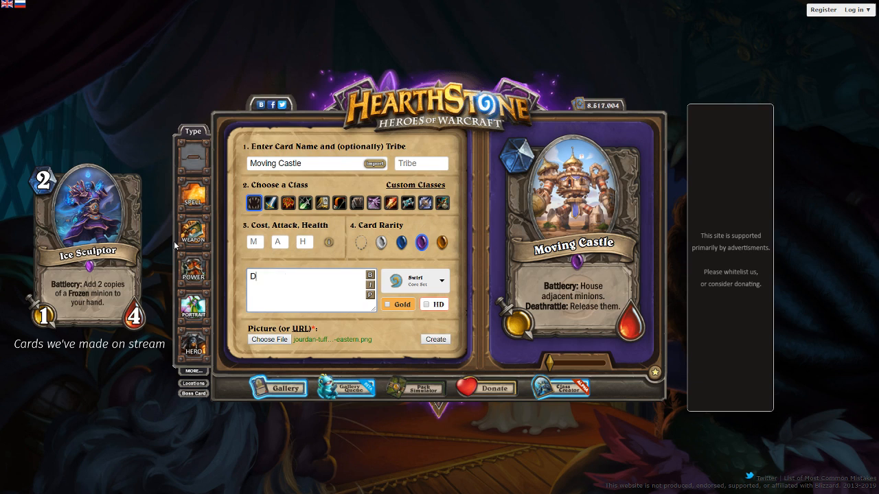
pyautogui.write('eathrattle: Summon copies of adjacent m')
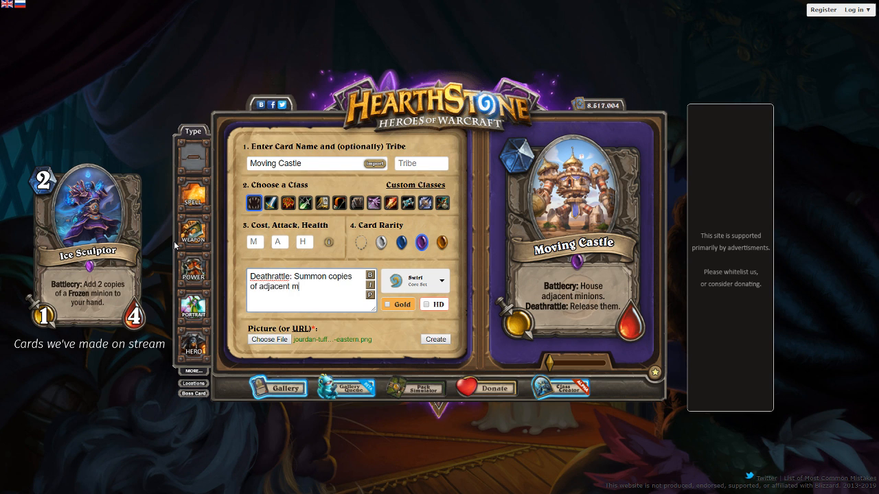
pyautogui.write('inons')
pyautogui.hotkey('ctrl', 'BackSpace')
pyautogui.write('mi')
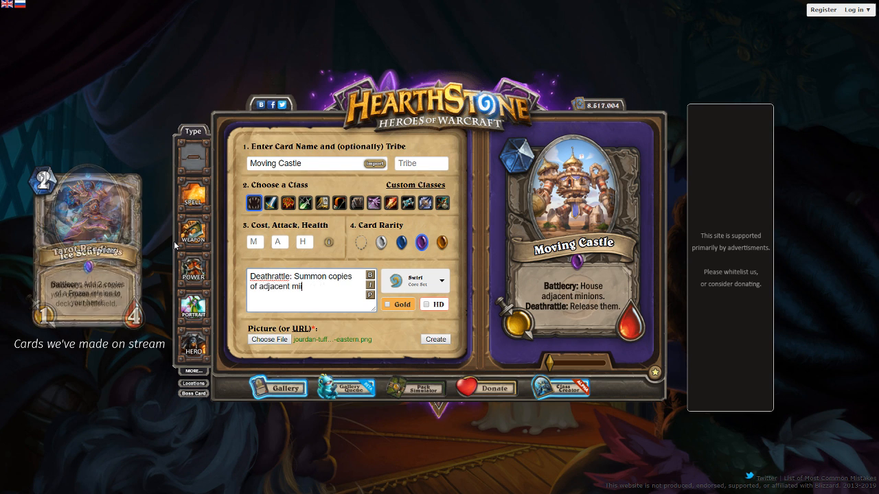
pyautogui.write('nions.')
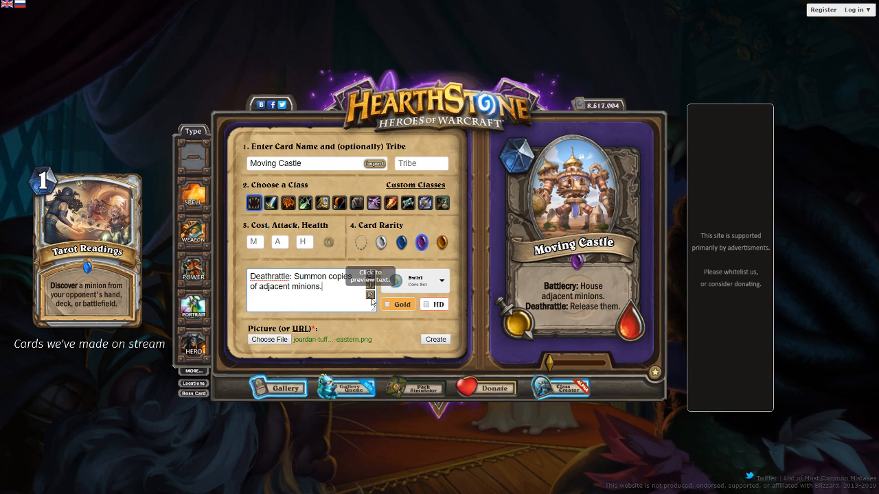
pyautogui.click(371, 298)
# Add "Taunt" on its own line above the Deathrattle and refresh the text preview
pyautogui.click(250, 275)
pyautogui.press('Return')
pyautogui.press('Up')
pyautogui.write('Tau')
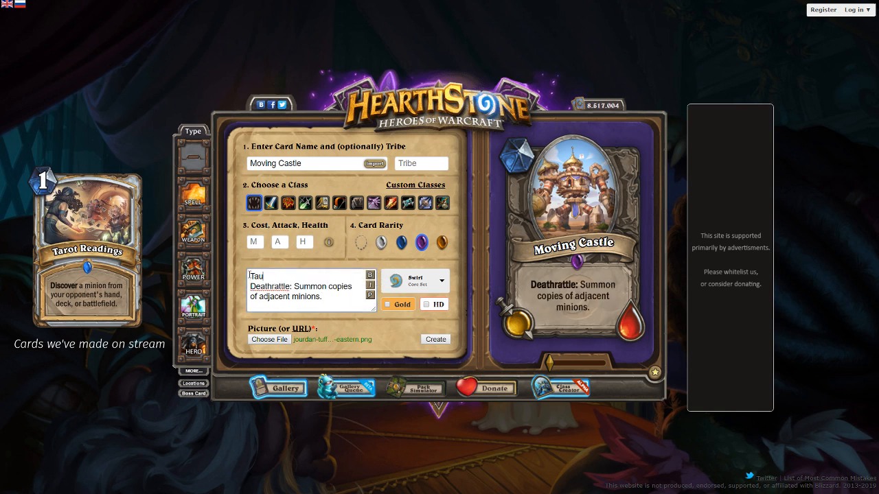
pyautogui.write('nt')
pyautogui.click(370, 295)
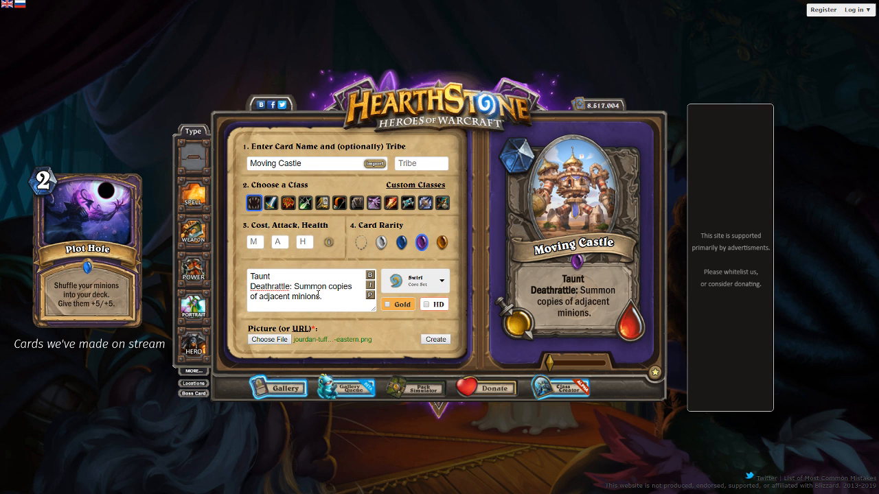
# Reword the Deathrattle to "Summon a copy of each adjacent minion." and refresh the text preview
pyautogui.click(259, 296)
pyautogui.write('each')
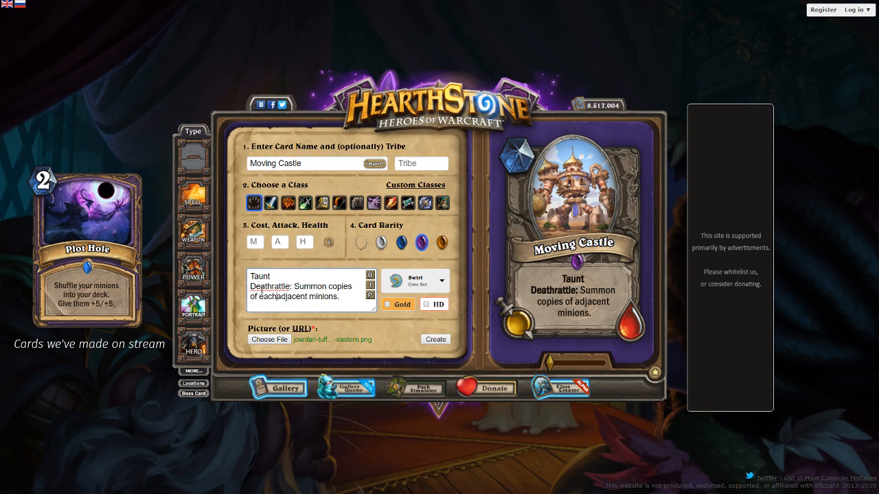
pyautogui.press('BackSpace')
pyautogui.press('BackSpace')
pyautogui.write('.')
pyautogui.click(370, 295)
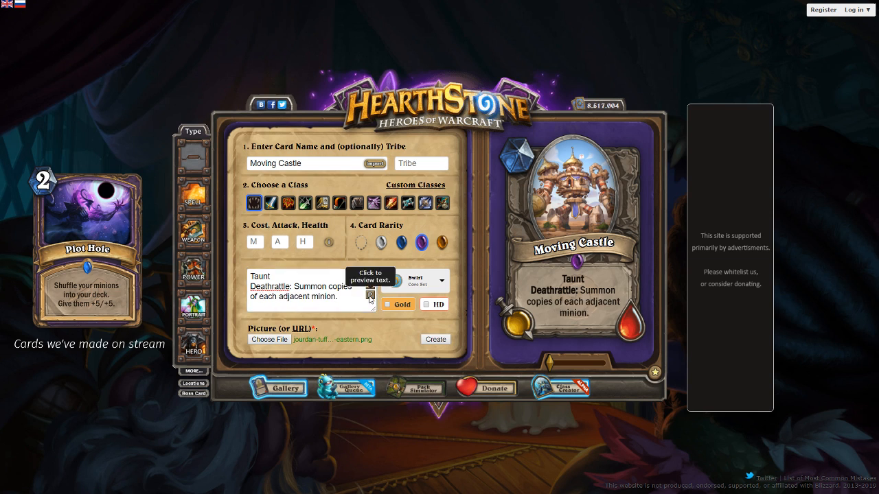
pyautogui.click(311, 297)
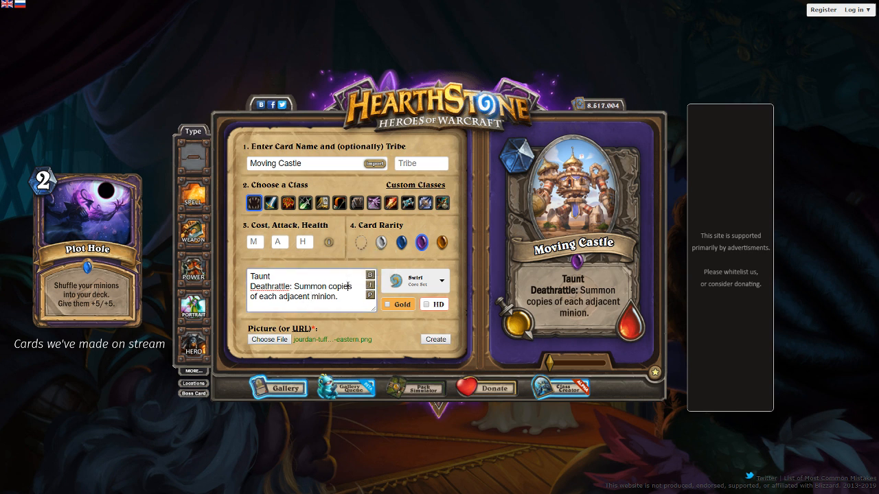
pyautogui.doubleClick(348, 285)
pyautogui.write('a copy')
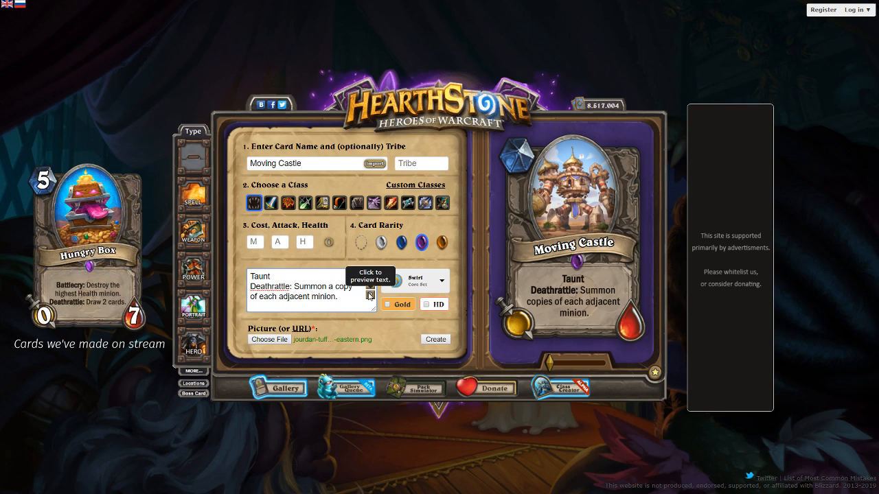
pyautogui.click(370, 296)
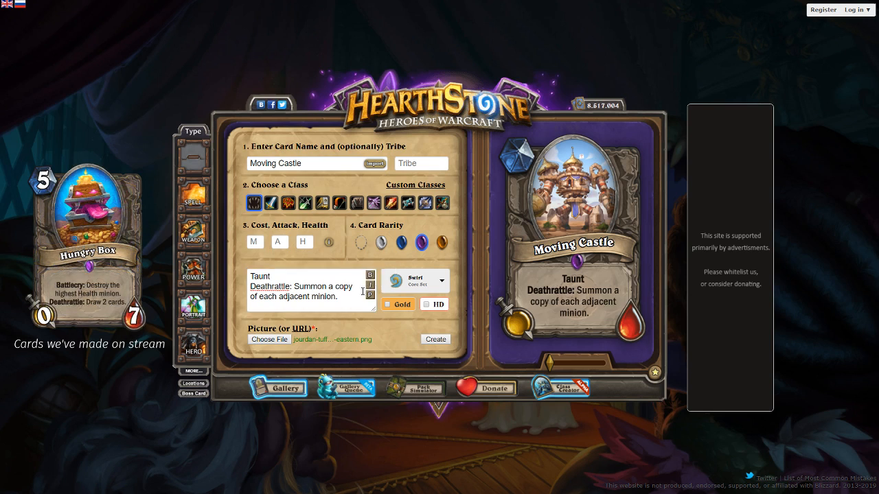
# Insert line breaks before "a copy of each" and "adjacent minion." in the card text, refreshing the text preview
pyautogui.click(329, 286)
pyautogui.press('Return')
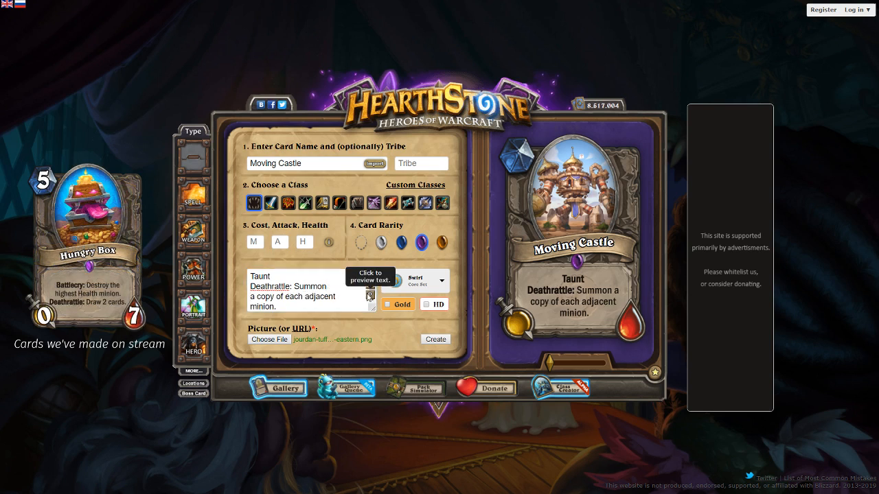
pyautogui.click(370, 295)
pyautogui.click(303, 297)
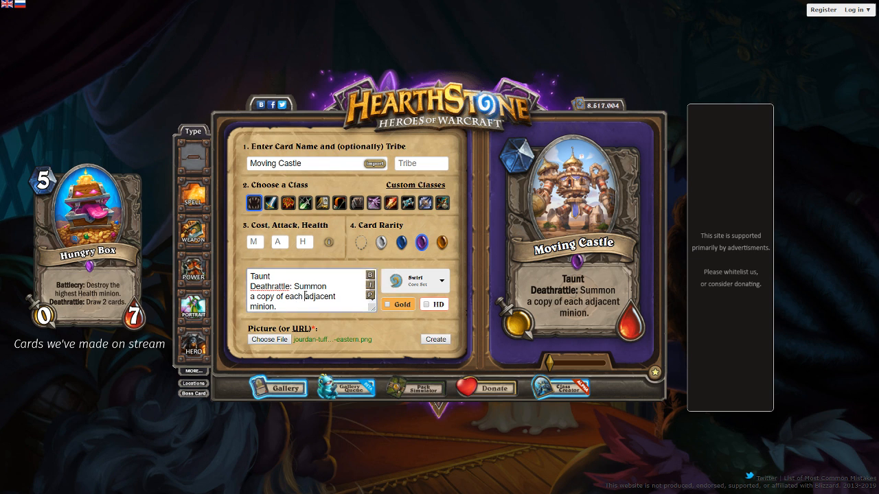
pyautogui.press('Return')
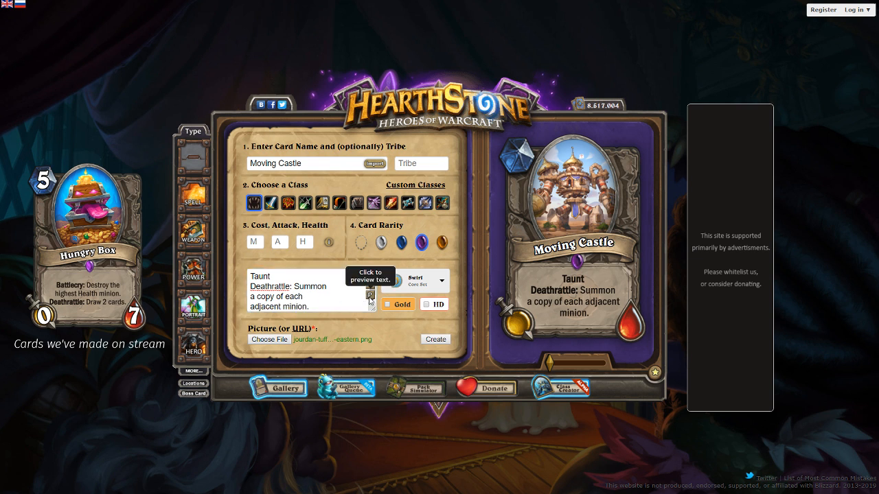
pyautogui.click(369, 295)
pyautogui.click(251, 296)
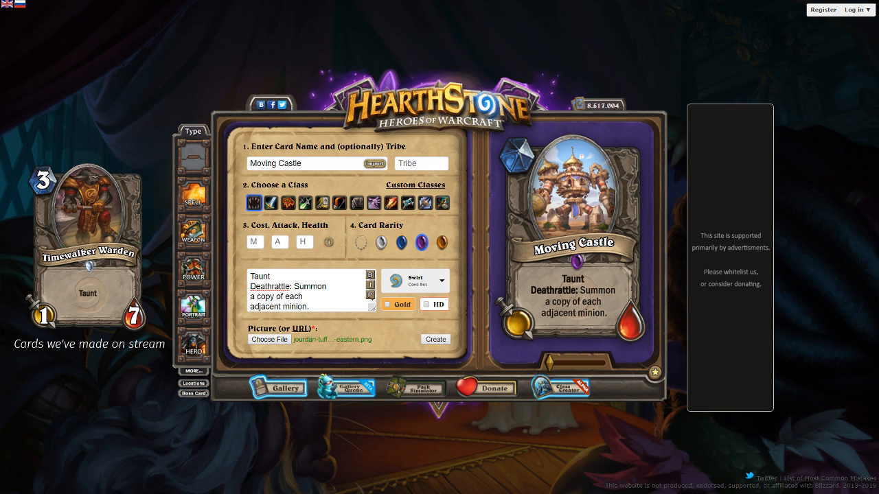
# Rename the card "Crumbling Collosus"
pyautogui.click(251, 297)
pyautogui.moveTo(307, 164); pyautogui.dragTo(125, 172)
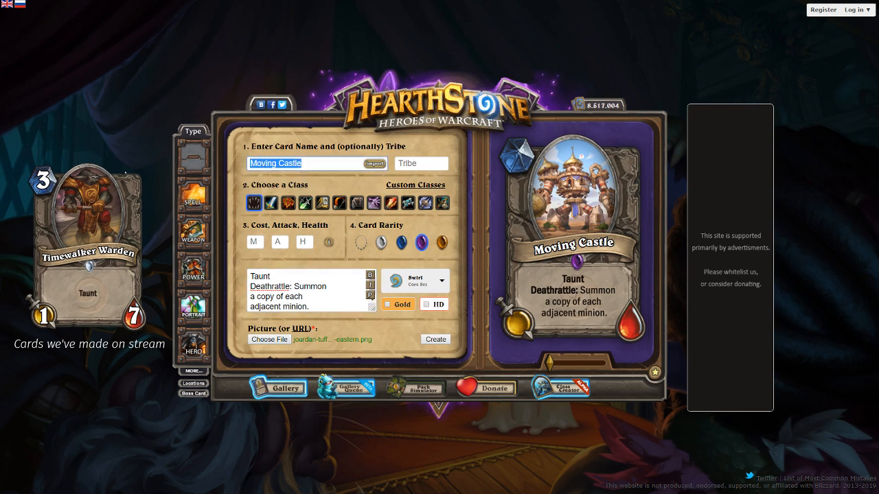
pyautogui.write('Crumbling Collosus')
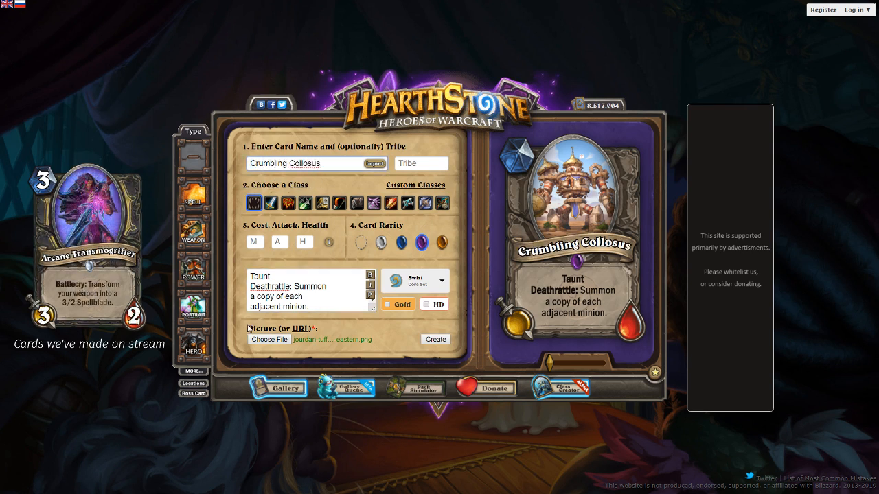
# Replace the card text with "At the end of your turn, destroy both player's left-most and right-most minions." and preview it
pyautogui.click(310, 300)
pyautogui.moveTo(310, 300); pyautogui.dragTo(153, 240)
pyautogui.hotkey('ctrl', 'a')
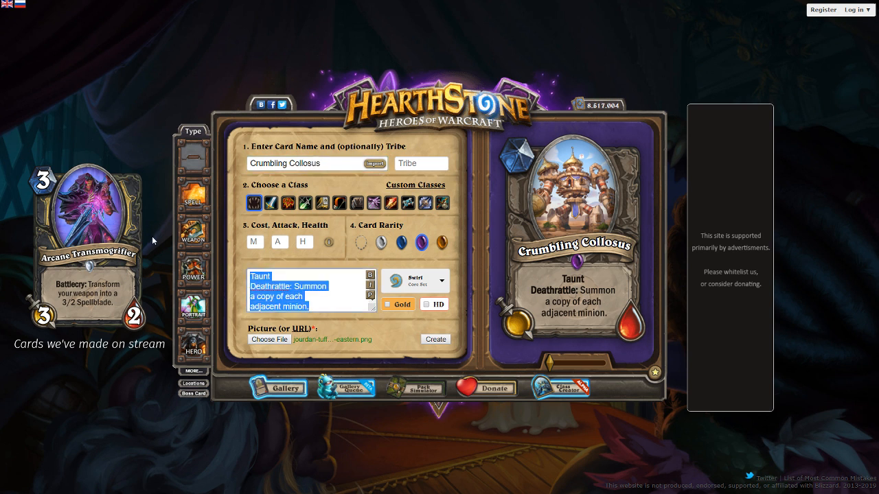
pyautogui.write('At the end')
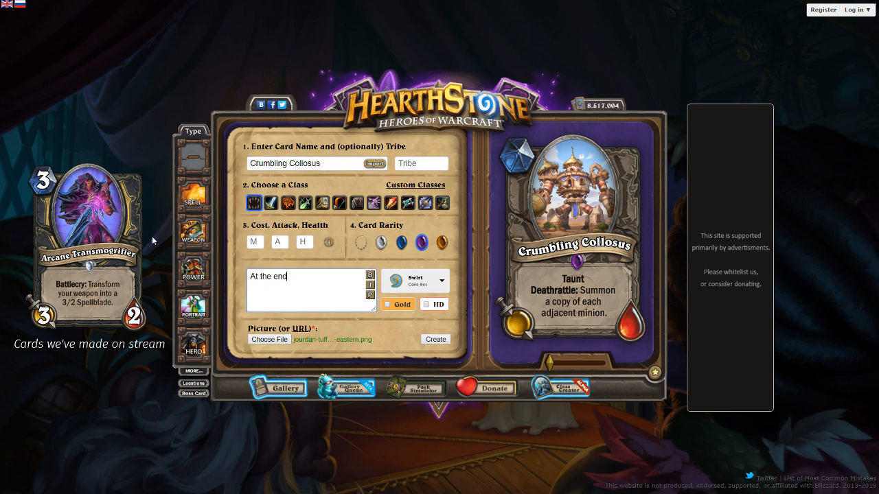
pyautogui.write(" of your turn, destroy both player's left-m,ost")
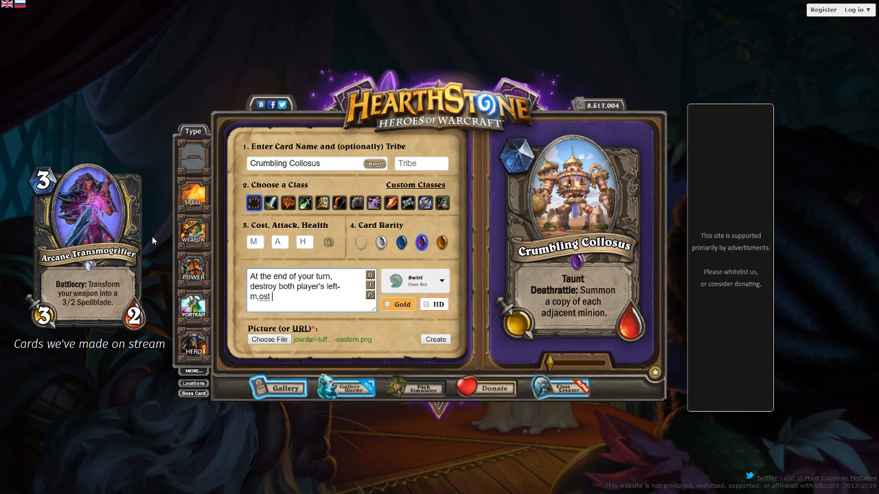
pyautogui.press('BackSpace')
pyautogui.press('BackSpace')
pyautogui.press('BackSpace')
pyautogui.press('BackSpace')
pyautogui.press('BackSpace')
pyautogui.write('ost and right-most minions.')
pyautogui.click(372, 299)
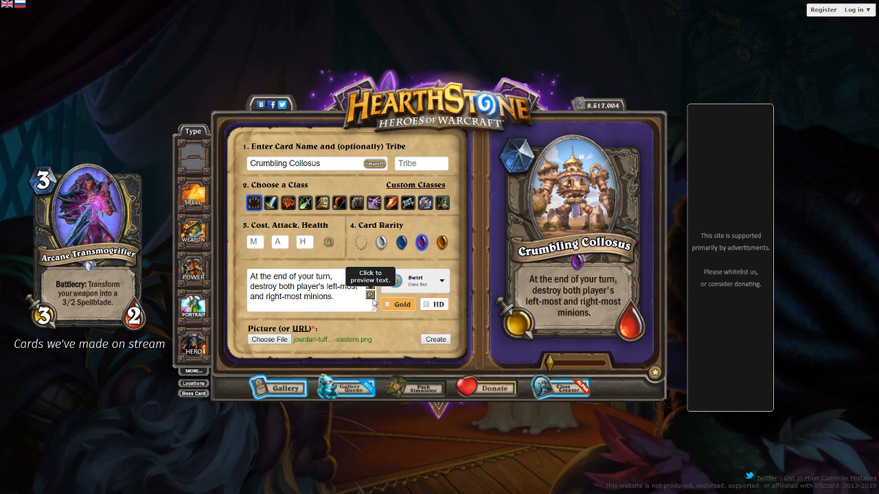
# Replace "both" with "each" in the card text and refresh the text preview
pyautogui.doubleClick(287, 286)
pyautogui.write('each')
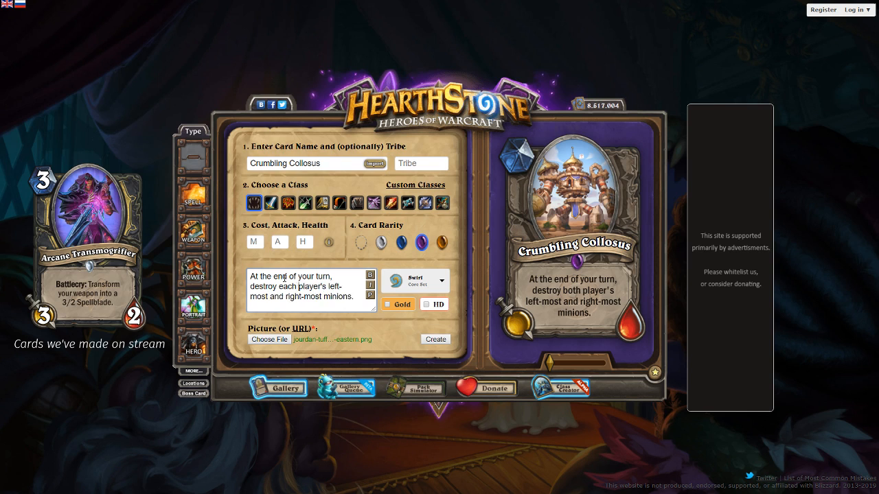
pyautogui.click(371, 295)
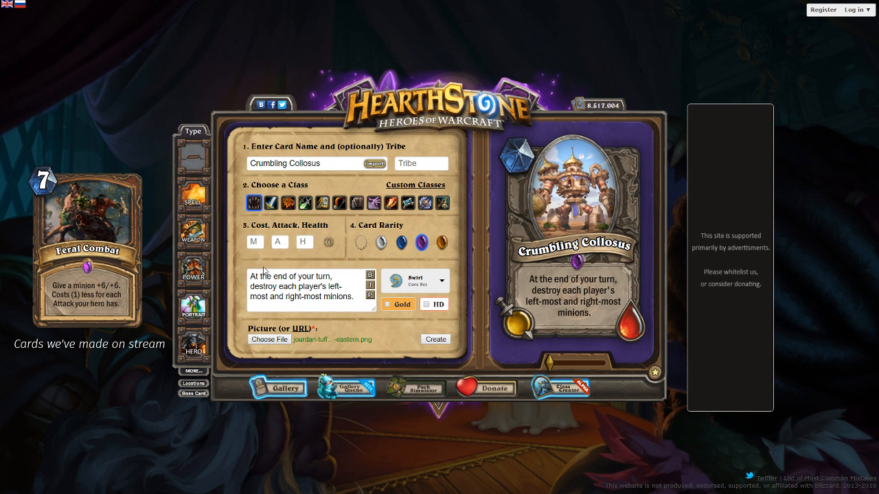
# Replace the end-of-turn trigger with "Battlecry:", capitalize "Destroy" and refresh the text preview
pyautogui.moveTo(342, 280); pyautogui.dragTo(166, 256)
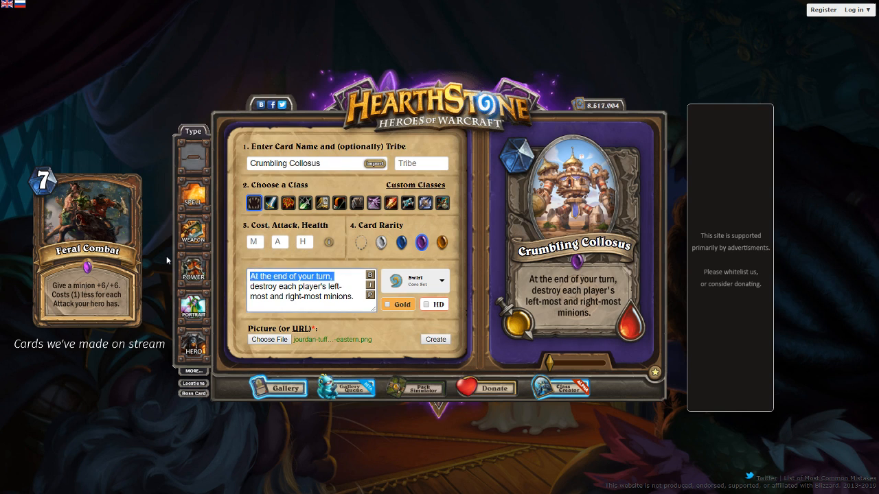
pyautogui.write('Battle')
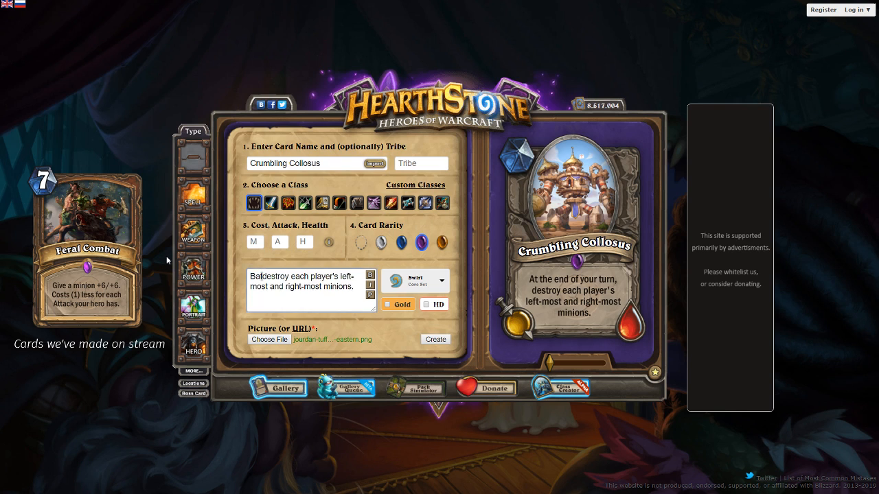
pyautogui.write('cry: destroy each')
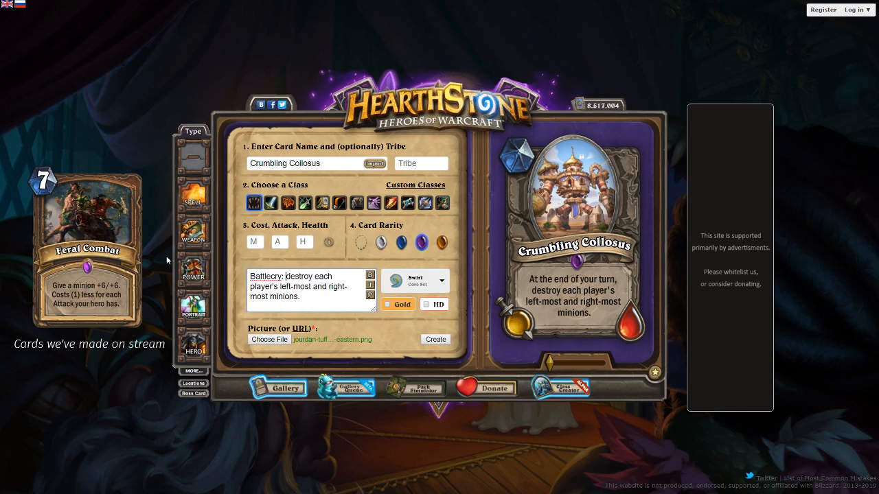
pyautogui.press('Delete')
pyautogui.write('D')
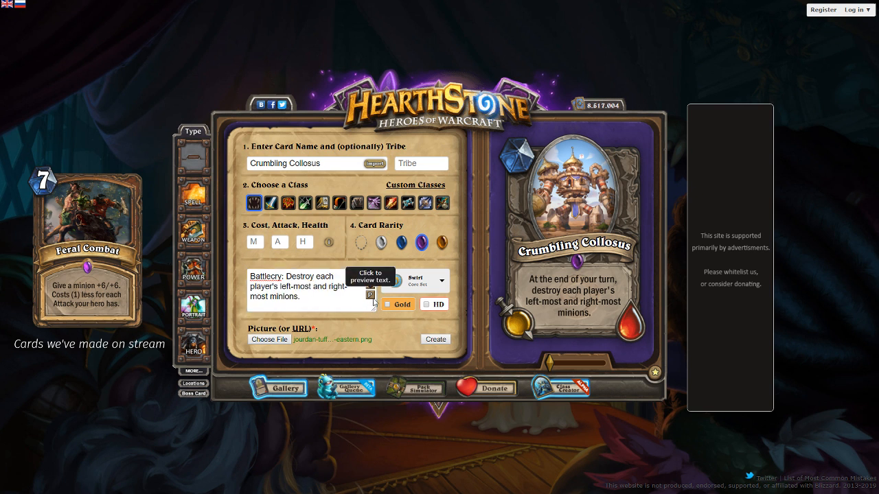
pyautogui.click(373, 299)
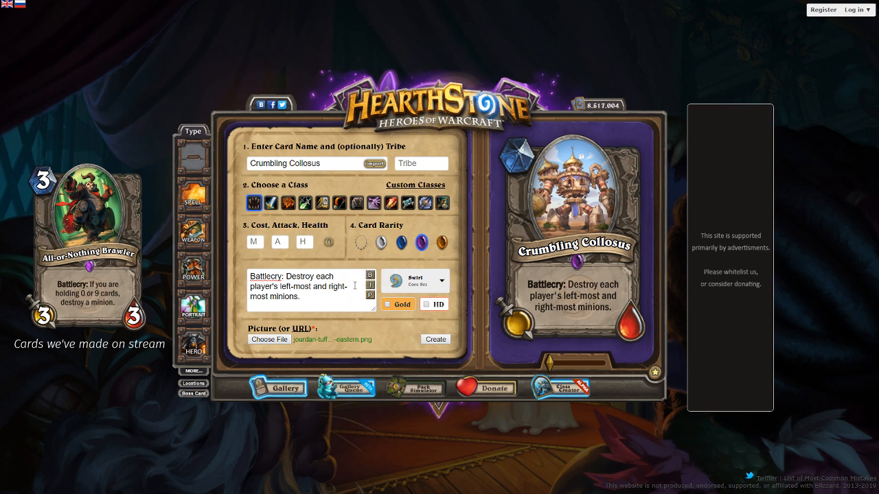
# Enlarge and reposition the card artwork, and rename the card "Wallcrusher"
pyautogui.moveTo(550, 363); pyautogui.dragTo(609, 363)
pyautogui.moveTo(549, 162); pyautogui.dragTo(542, 243)
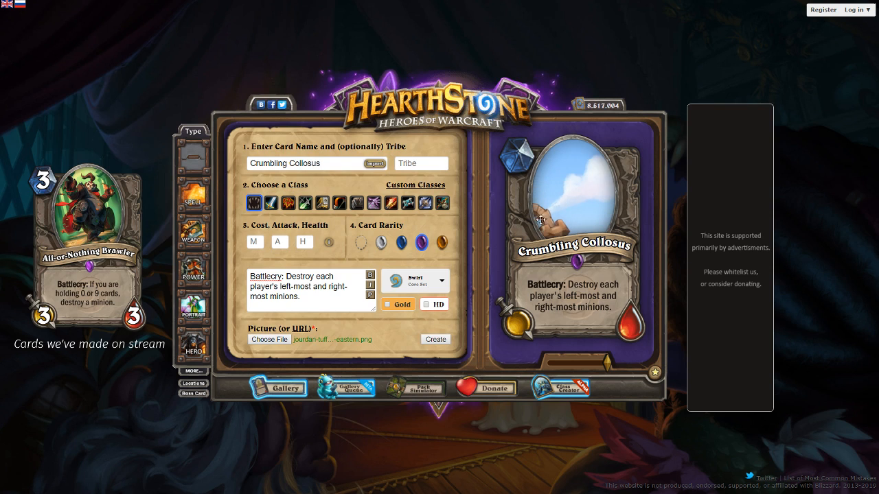
pyautogui.moveTo(337, 164); pyautogui.dragTo(171, 167)
pyautogui.press('BackSpace')
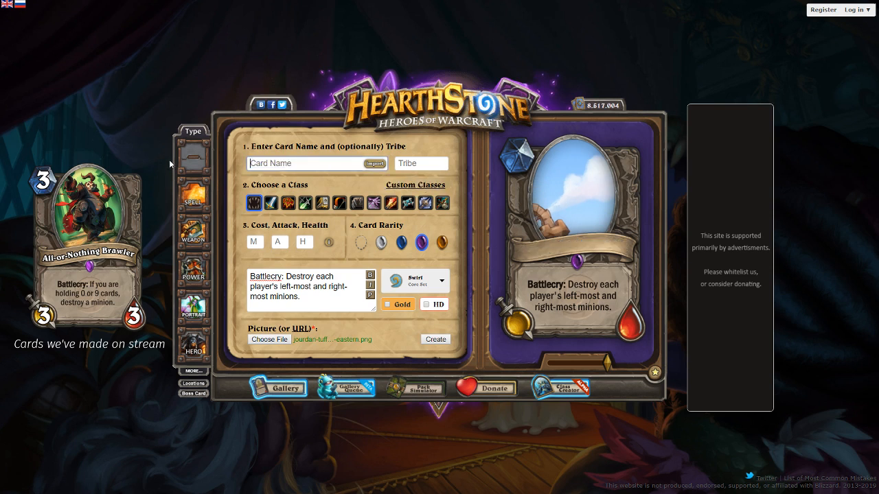
pyautogui.write('Wallcru')
pyautogui.press('BackSpace')
pyautogui.press('BackSpace')
pyautogui.press('BackSpace')
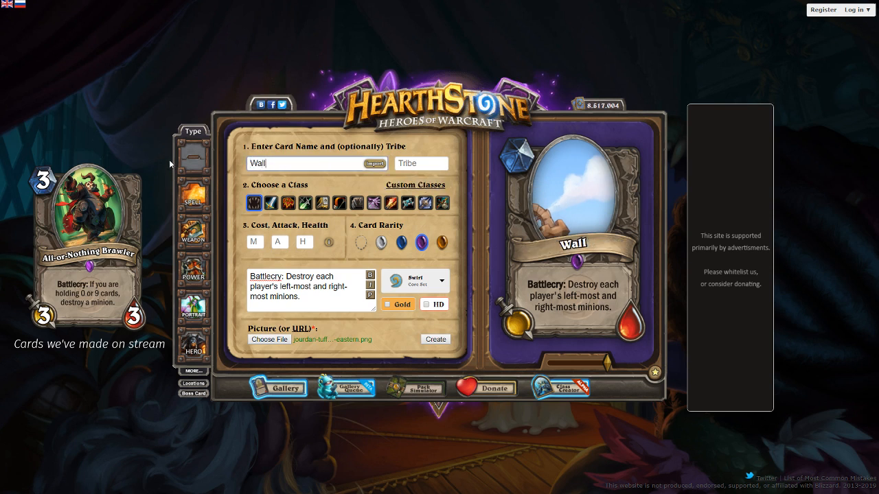
pyautogui.write('crusher')
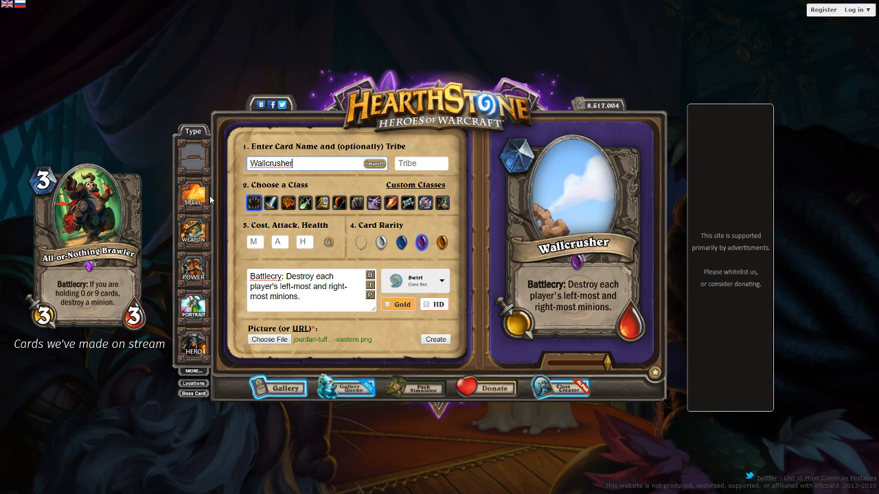
# Set the card's cost to 6, attack to 8 and health to 8
pyautogui.click(252, 242)
pyautogui.write('6')
pyautogui.press('Tab')
pyautogui.write('88')
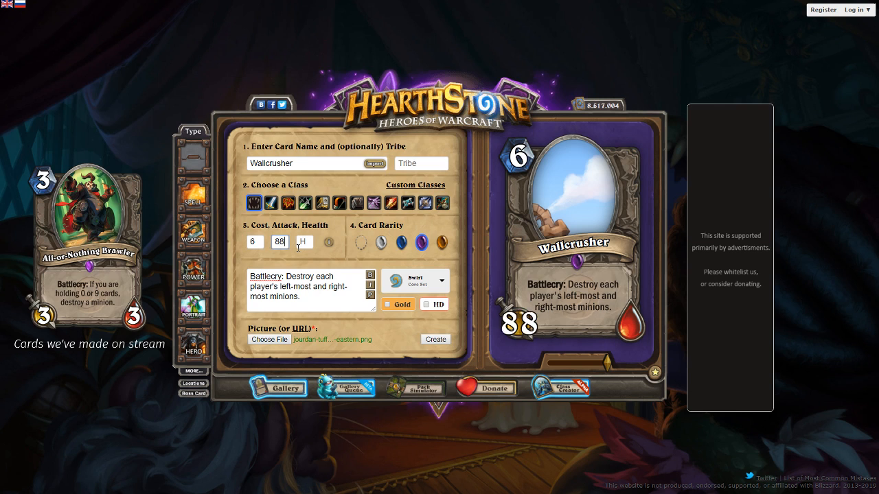
pyautogui.press('BackSpace')
pyautogui.press('Tab')
pyautogui.write('8')
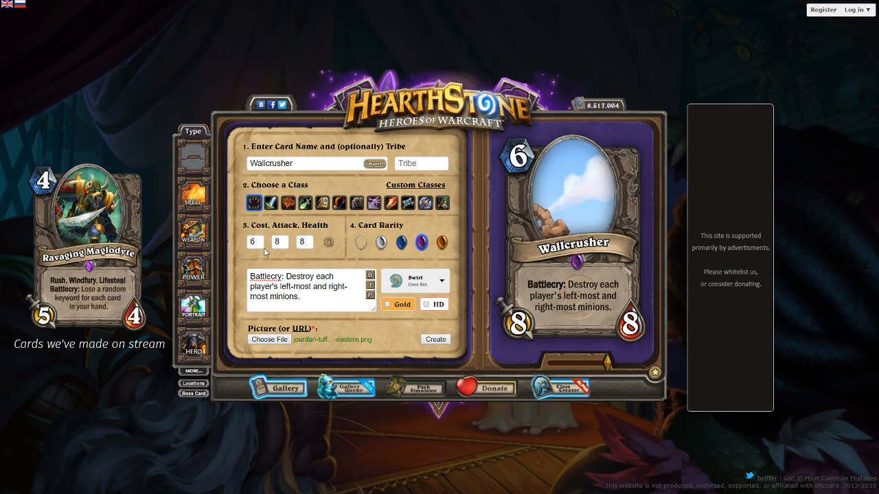
# Reword the Battlecry to "Destroy your left-most and right-most minions." and refresh the text preview
pyautogui.moveTo(302, 297); pyautogui.dragTo(316, 276)
pyautogui.write('your lef')
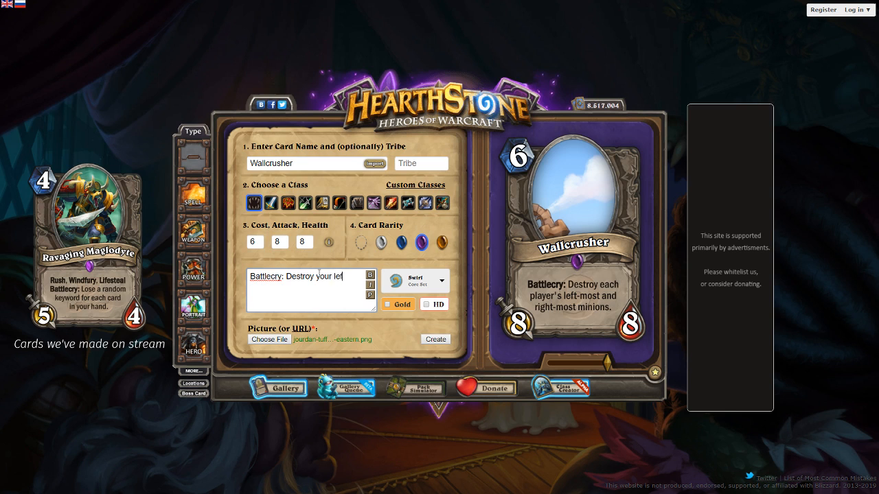
pyautogui.write('t-most and right-most minions.')
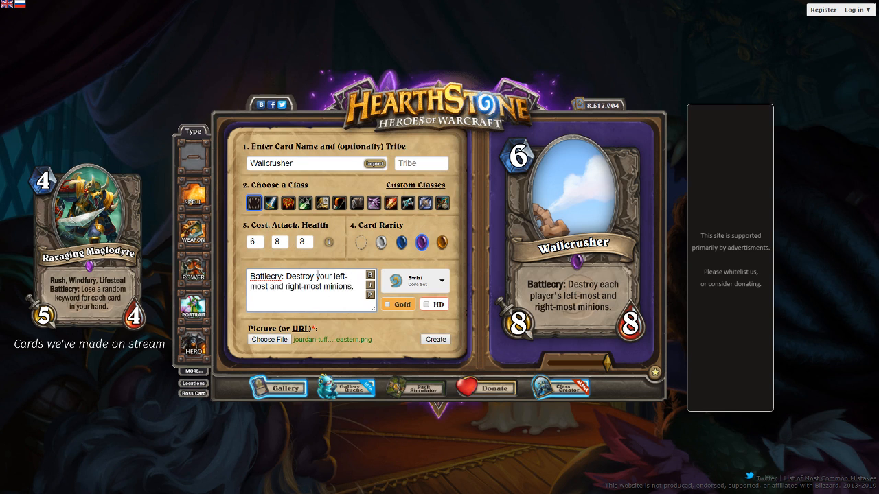
pyautogui.click(372, 297)
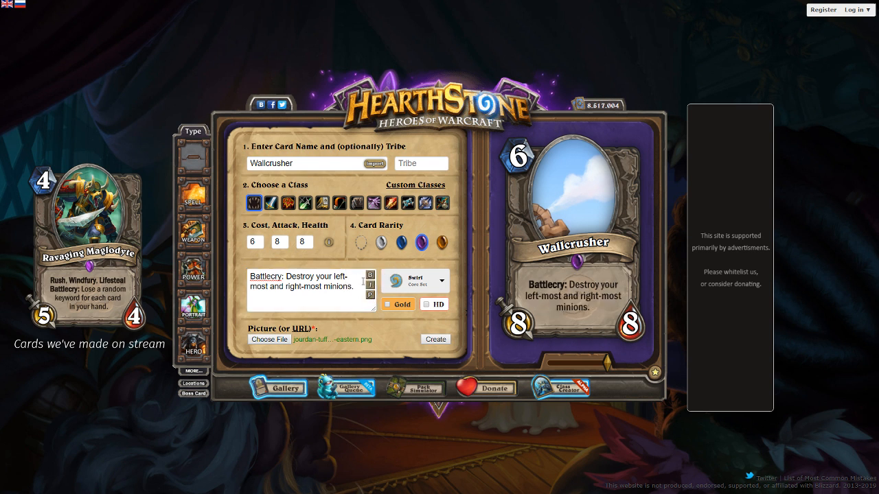
# Insert a line break before "your left-most" in the card text and refresh the text preview
pyautogui.click(315, 276)
pyautogui.press('Return')
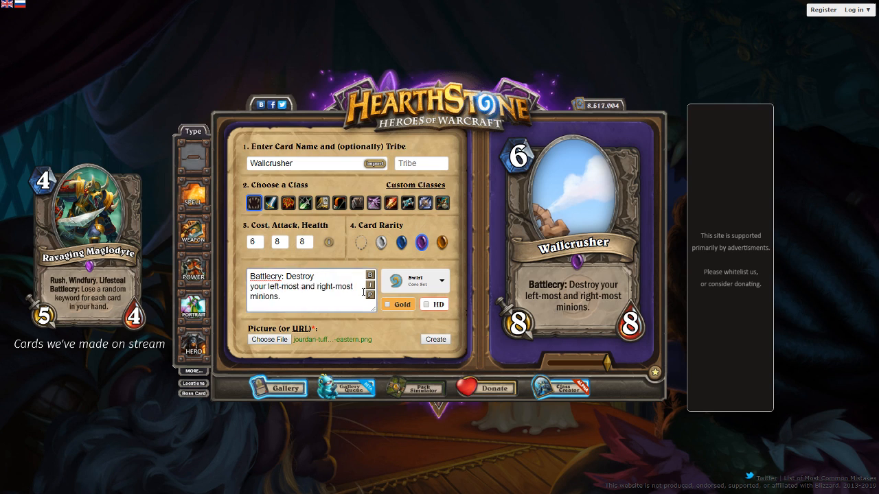
pyautogui.click(369, 295)
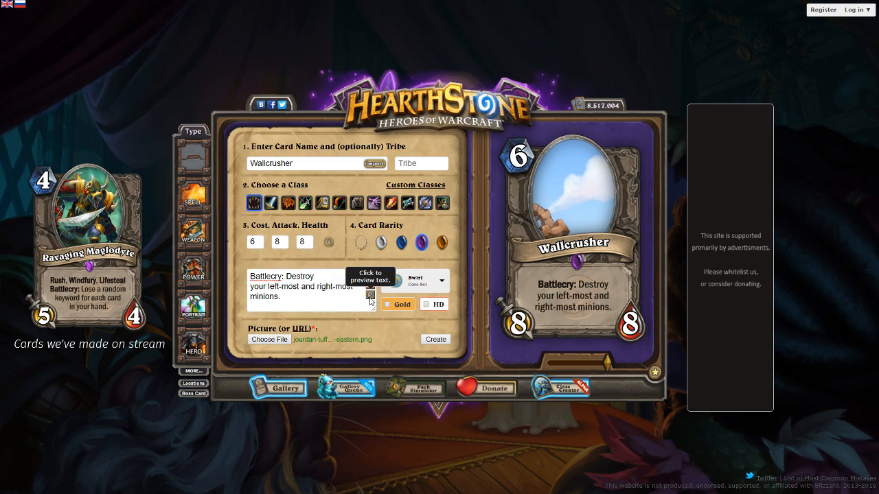
# Reposition the enlarged artwork so the castle's stone leg and blue banner fill the card frame
pyautogui.moveTo(543, 228); pyautogui.dragTo(588, 175)
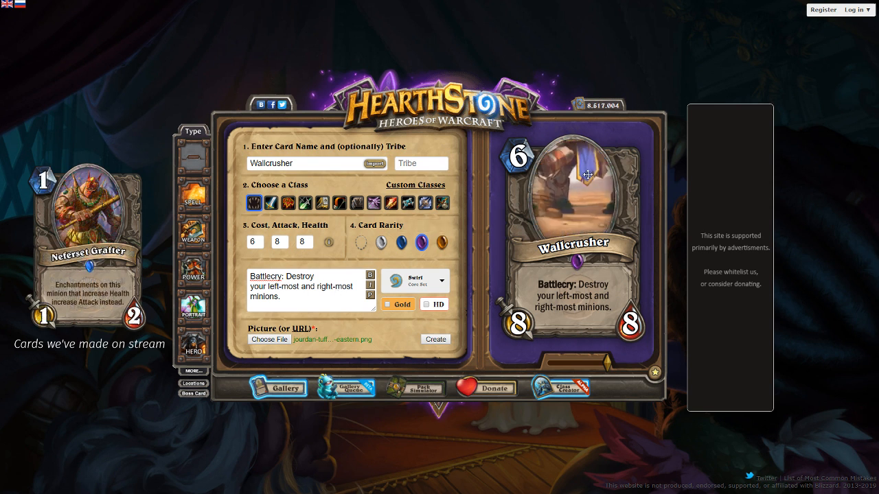
# Change the card's rarity to Rare (blue gem) and its cost to 5
pyautogui.click(403, 243)
pyautogui.moveTo(258, 241); pyautogui.dragTo(240, 243)
pyautogui.write('5')
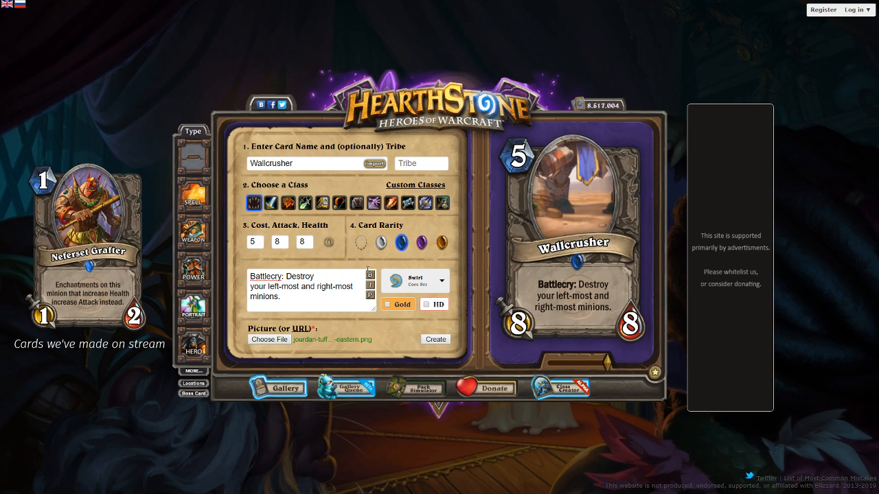
# Shorten "left-most" to "left" in the card text and refresh the text preview
pyautogui.click(300, 285)
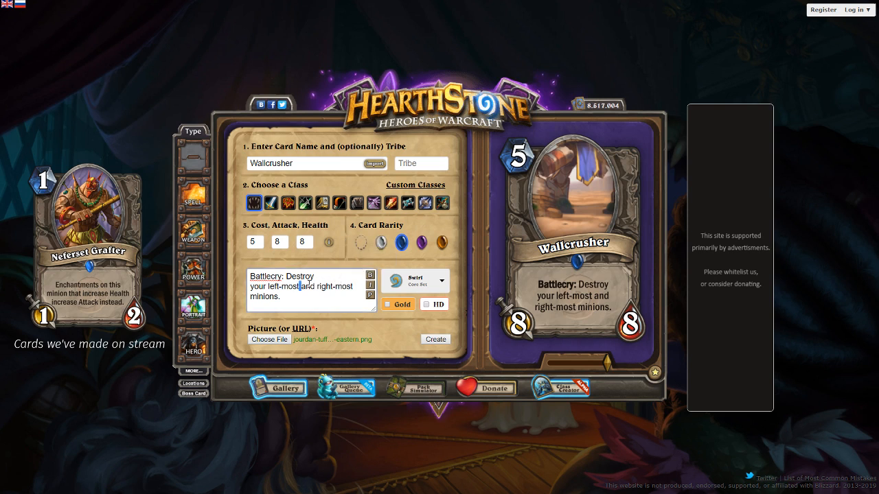
pyautogui.press('BackSpace')
pyautogui.press('BackSpace')
pyautogui.press('BackSpace')
pyautogui.press('BackSpace')
pyautogui.press('BackSpace')
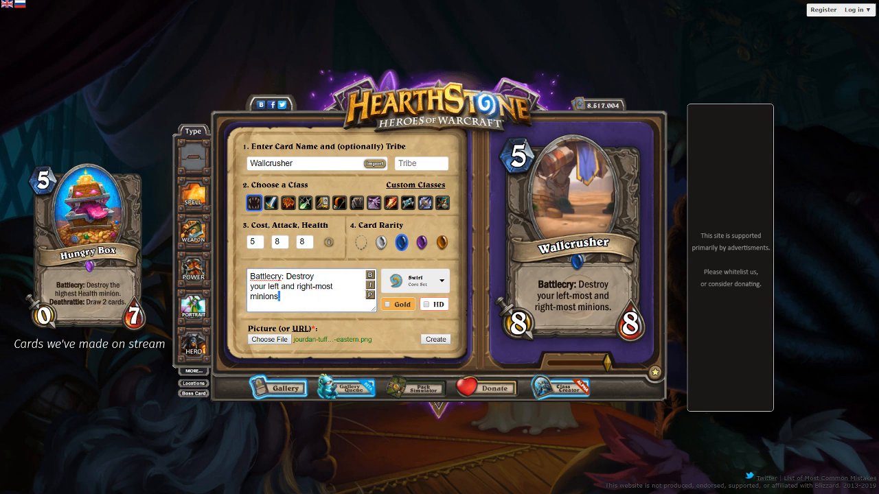
pyautogui.click(370, 295)
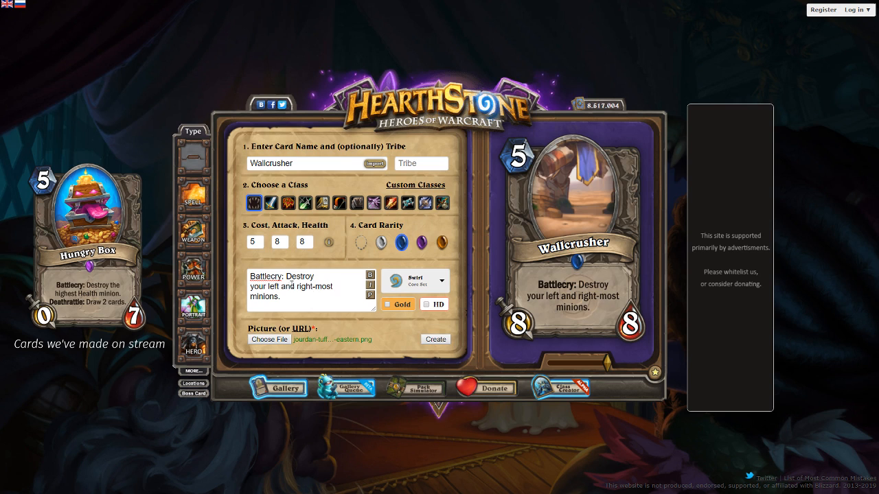
# Remove the line break between "Destroy" and "your left" and refresh the text preview
pyautogui.click(250, 287)
pyautogui.press('BackSpace')
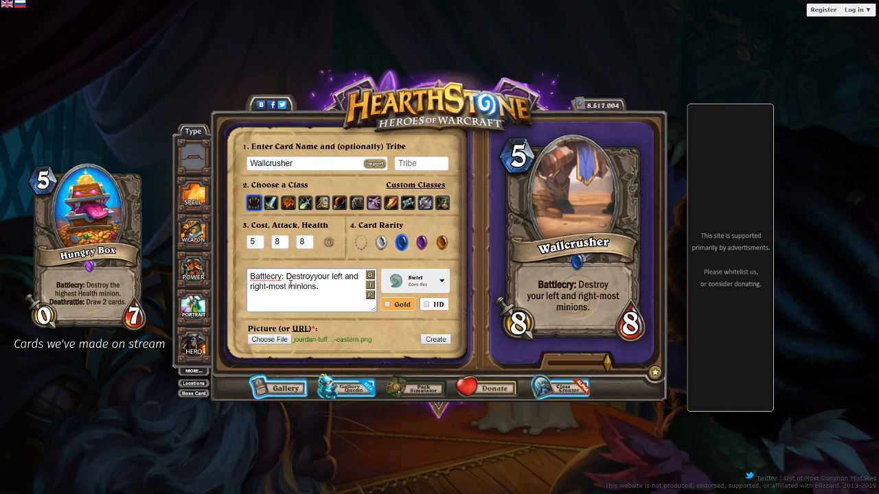
pyautogui.click(372, 296)
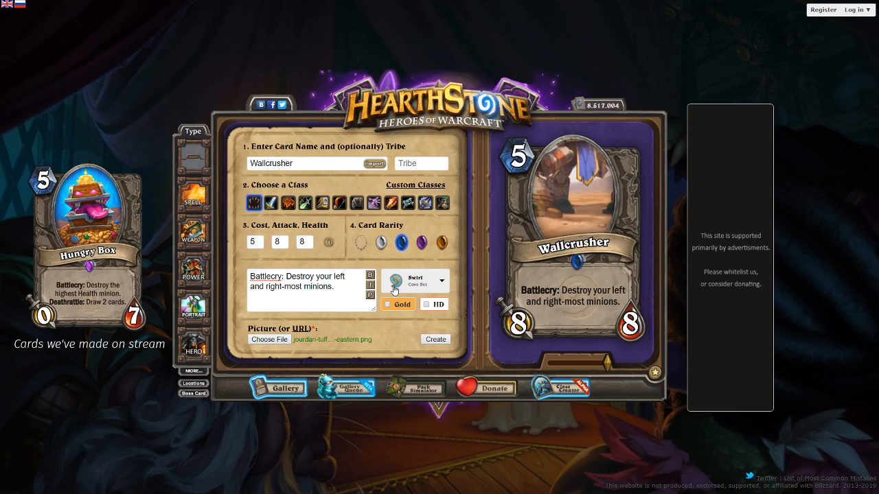
# Rename the card "Toppling Temple"
pyautogui.doubleClick(248, 162)
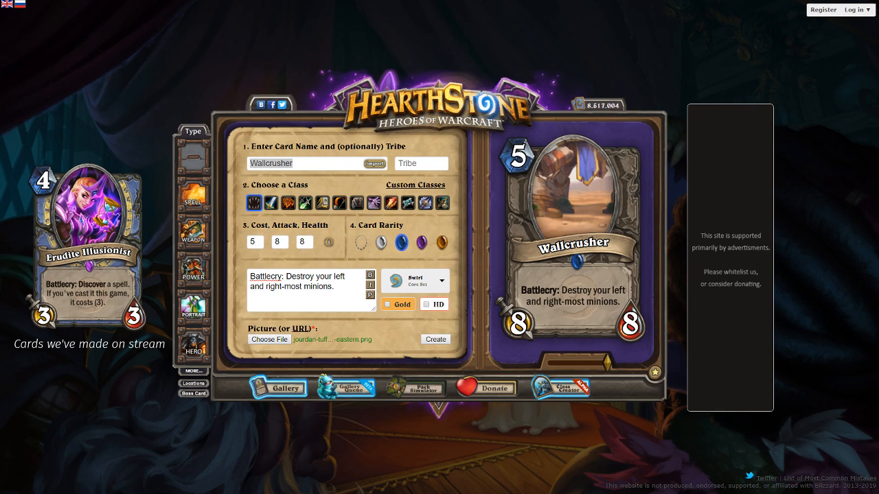
pyautogui.click(824, 7)
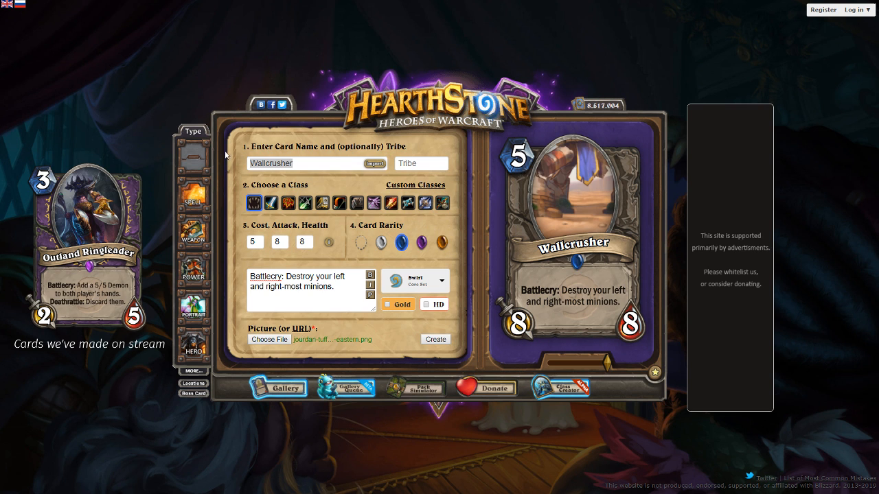
pyautogui.click(294, 163)
pyautogui.doubleClick(293, 163)
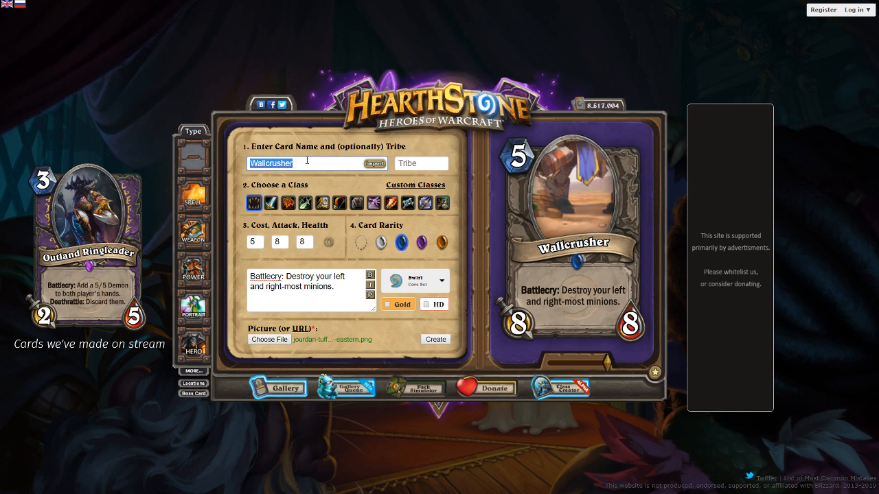
pyautogui.write('Toppling')
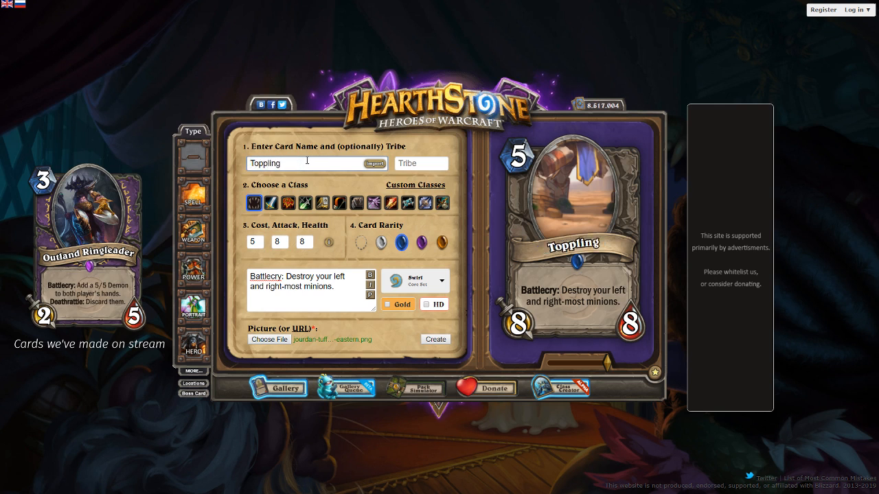
pyautogui.write(' Temple')
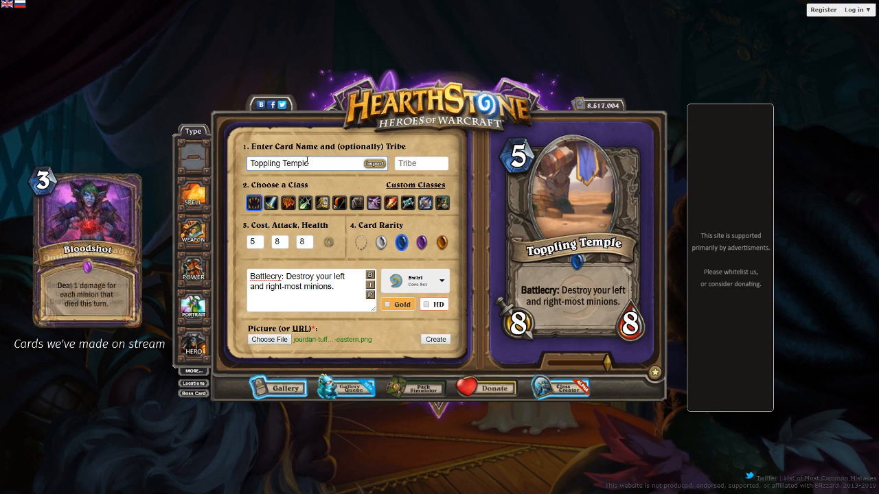
pyautogui.write(' T-word')
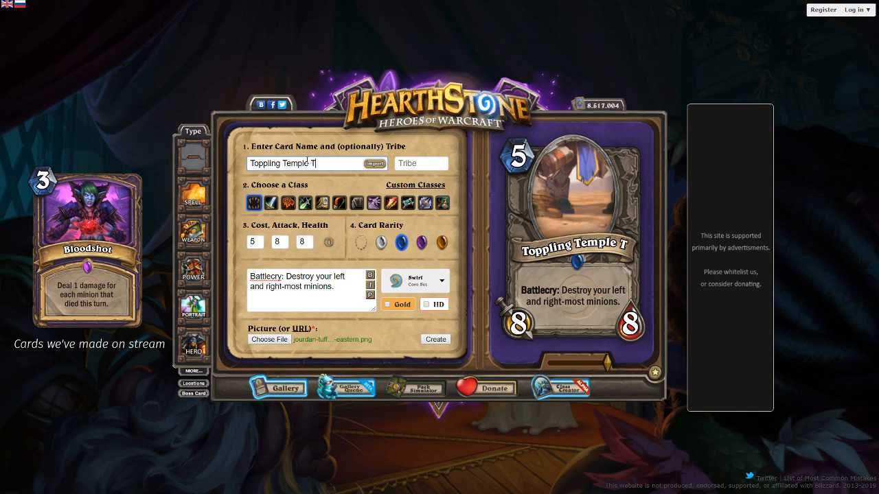
pyautogui.press('BackSpace')
pyautogui.press('BackSpace')
pyautogui.press('BackSpace')
pyautogui.press('BackSpace')
pyautogui.press('BackSpace')
pyautogui.press('BackSpace')
pyautogui.write('Guard')
# Replace the card name with "Enlightened Centrist"
pyautogui.press('BackSpace')
pyautogui.press('BackSpace')
pyautogui.press('BackSpace')
pyautogui.press('BackSpace')
pyautogui.press('BackSpace')
pyautogui.hotkey('ctrl', 'a')
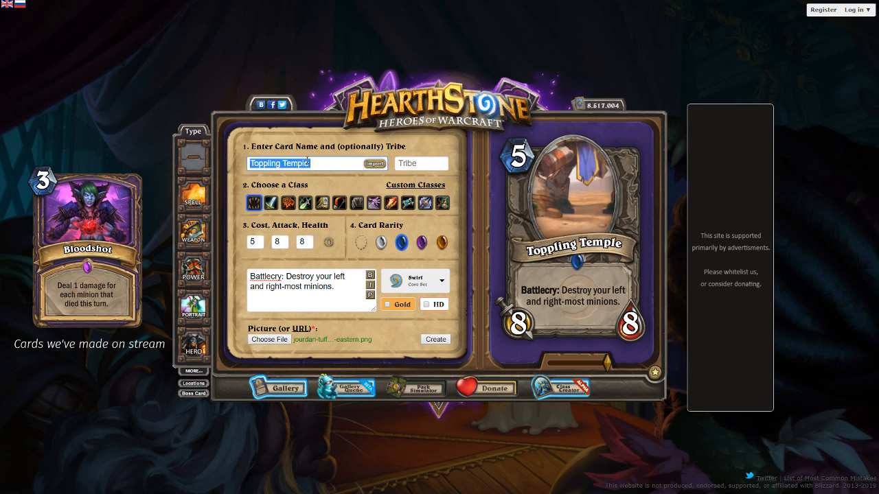
pyautogui.press('BackSpace')
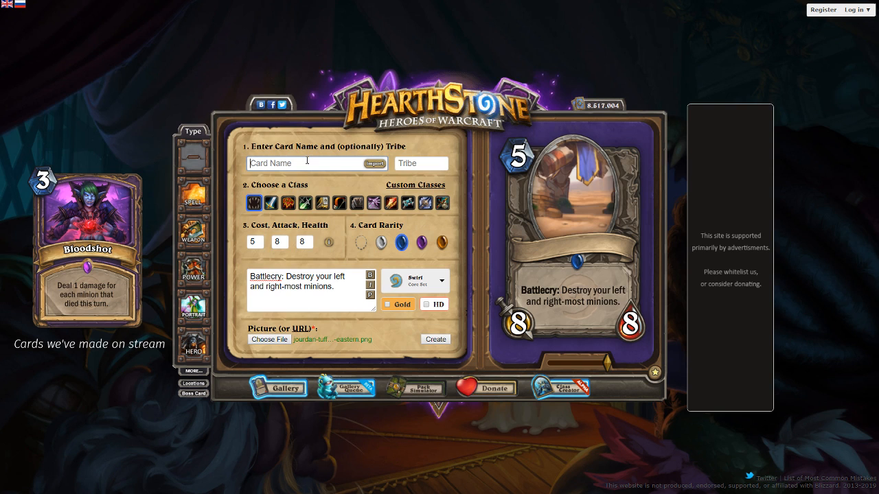
pyautogui.write('Enlightened Cr')
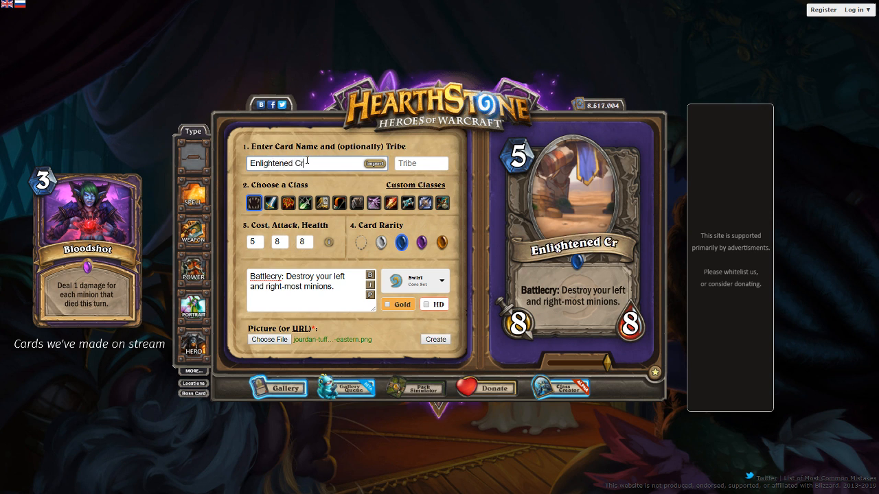
pyautogui.press('BackSpace')
pyautogui.write('entrist')
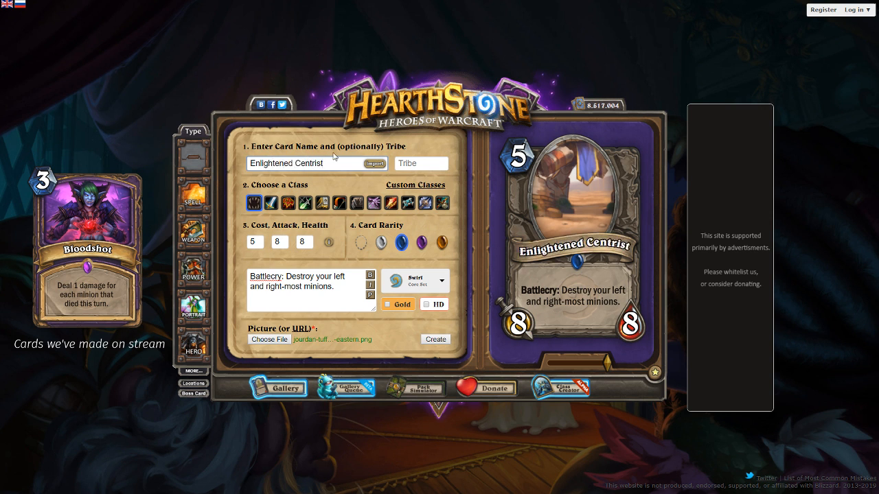
# Reposition the castle artwork inside the card's portrait frame so the tower's balcony levels fill the oval
pyautogui.click(371, 296)
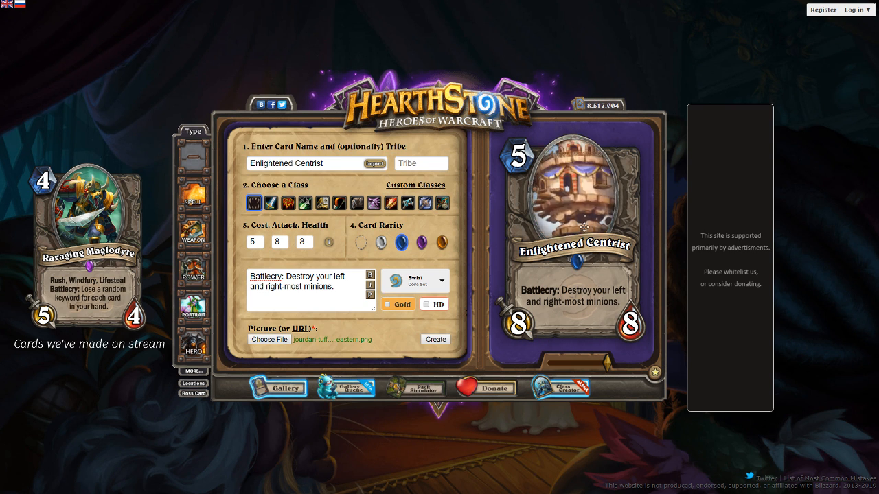
pyautogui.moveTo(570, 208); pyautogui.dragTo(587, 198)
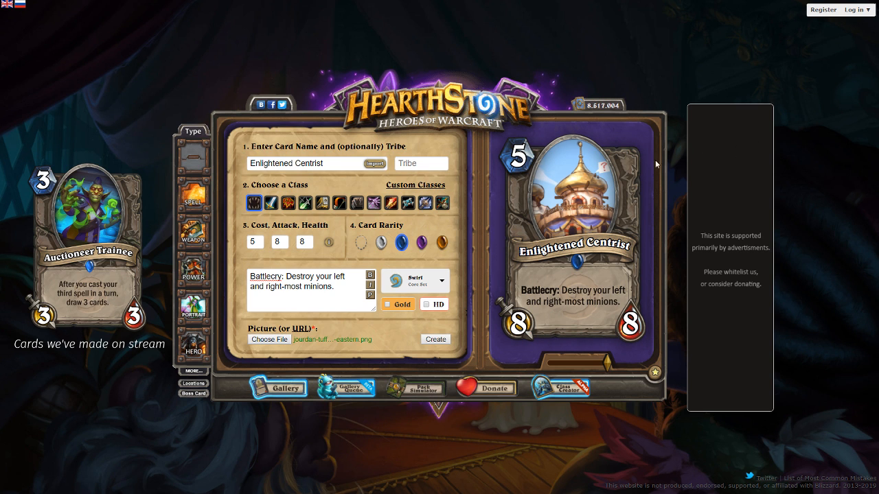
pyautogui.scroll(3, 579, 165)
pyautogui.moveTo(578, 161); pyautogui.dragTo(576, 187)
pyautogui.scroll(3, 574, 185)
pyautogui.scroll(-3, 577, 187)
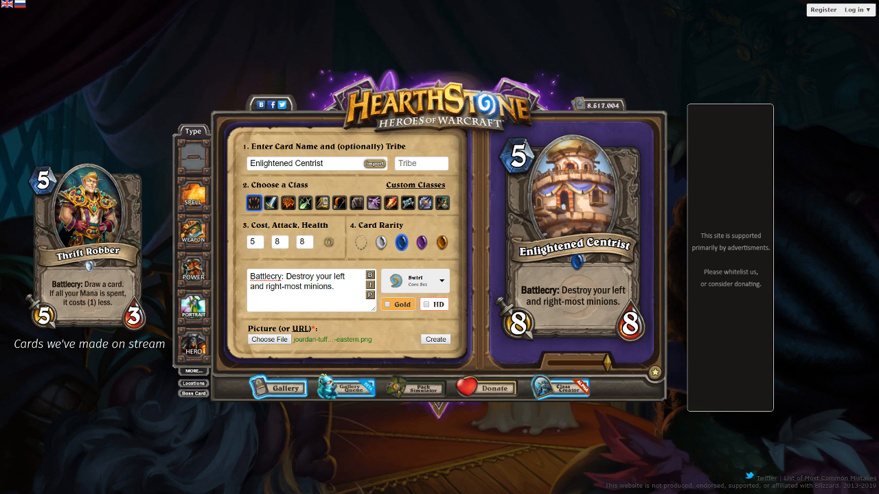
# Change the card name to "Enlightened Centrism"
pyautogui.click(340, 158)
pyautogui.press('BackSpace')
pyautogui.write('m')
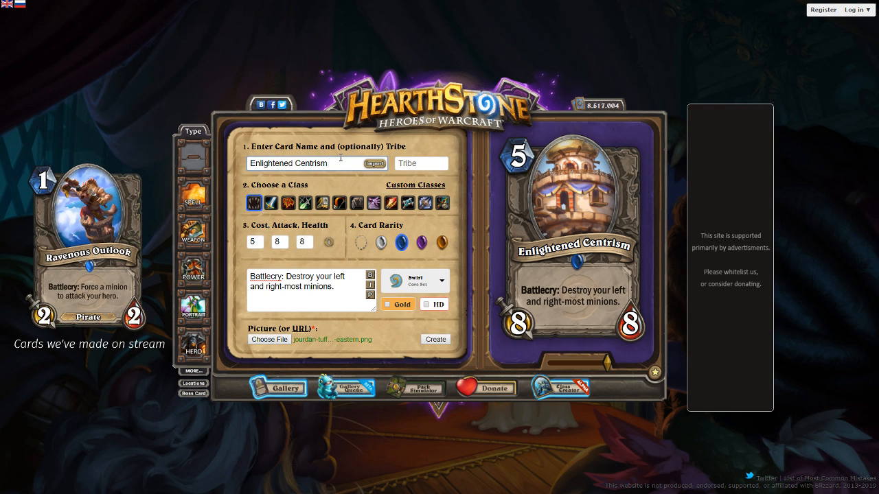
# Clear the card name and load the copied Animated_Statue_full.png URL as the artwork, zoomed out and centred in the portrait frame
pyautogui.hotkey('ctrl', 'a')
pyautogui.press('BackSpace')
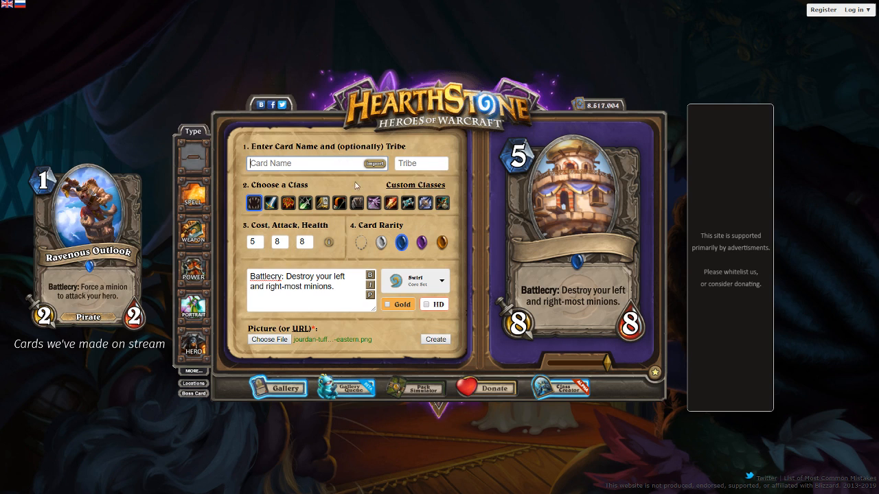
pyautogui.click(303, 329)
pyautogui.hotkey('ctrl', 'v')
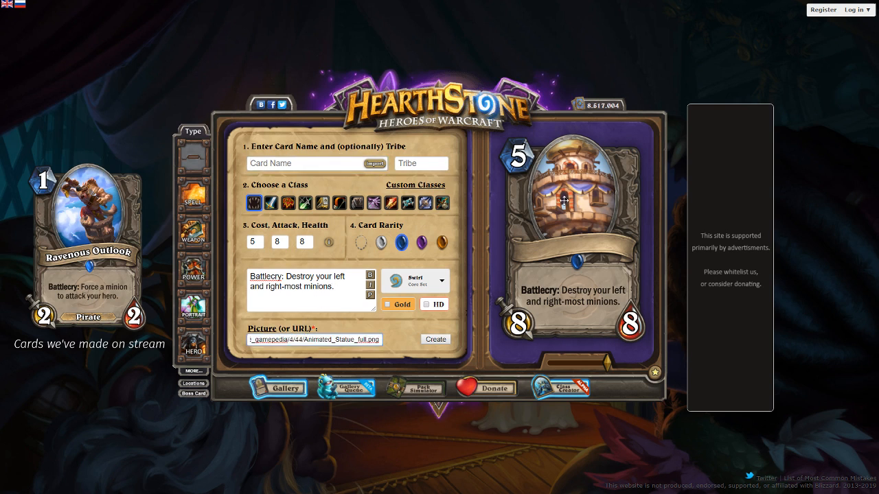
pyautogui.moveTo(571, 201); pyautogui.dragTo(570, 213)
pyautogui.moveTo(545, 363); pyautogui.dragTo(545, 364)
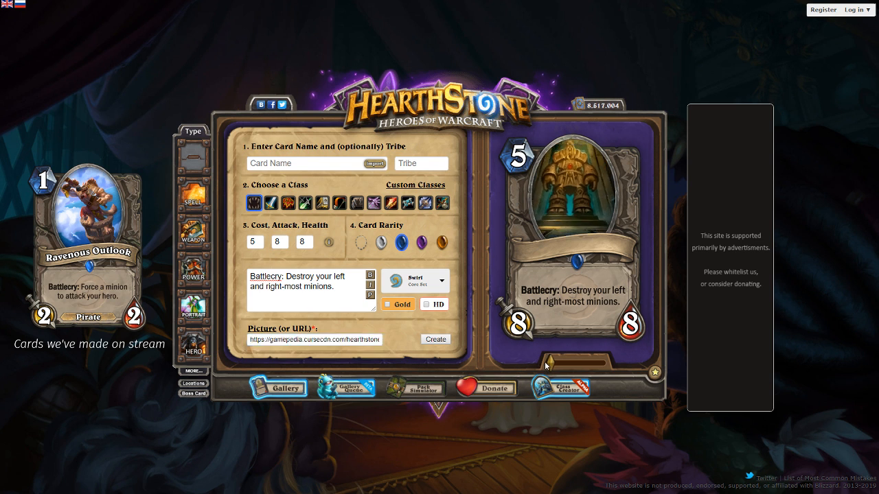
pyautogui.moveTo(590, 228); pyautogui.dragTo(593, 234)
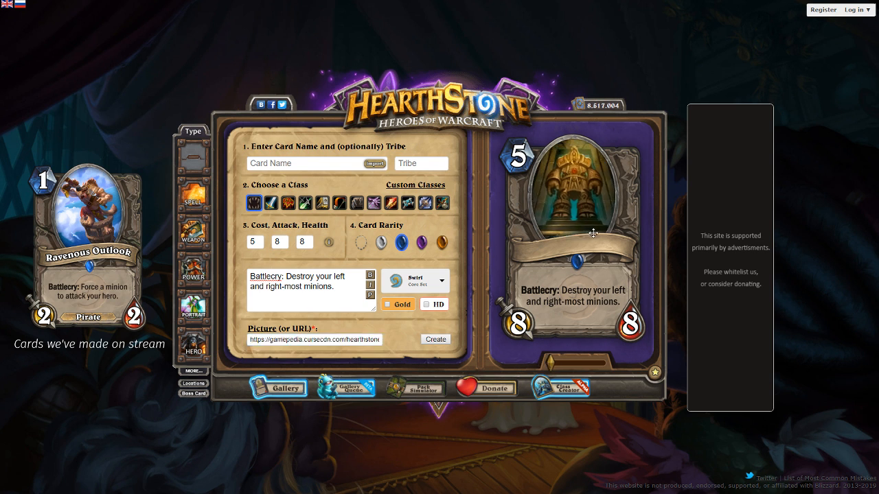
# Name the card "Trapped Guardian"
pyautogui.click(305, 161)
pyautogui.write('Trapped ')
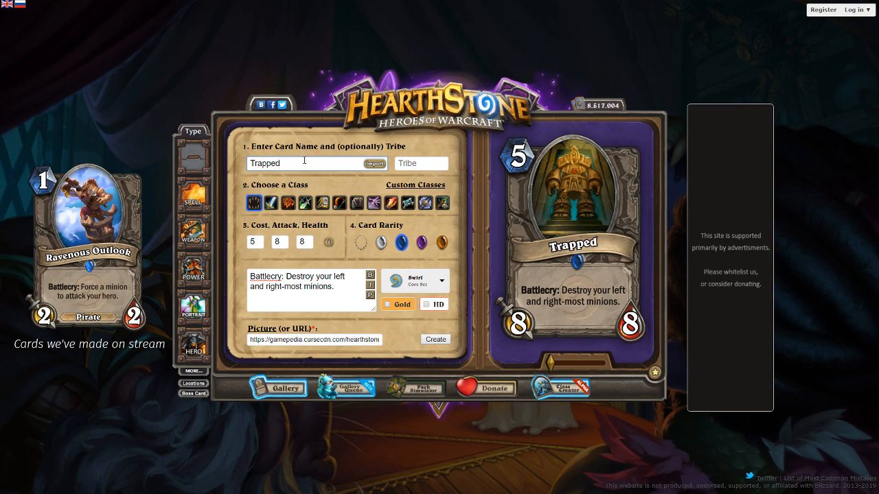
pyautogui.write('Guardian')
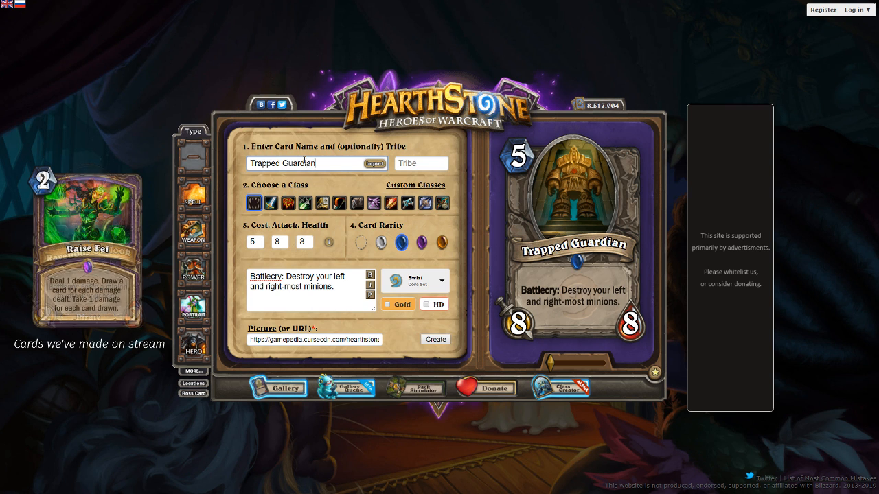
pyautogui.hotkey('ctrl', 'a')
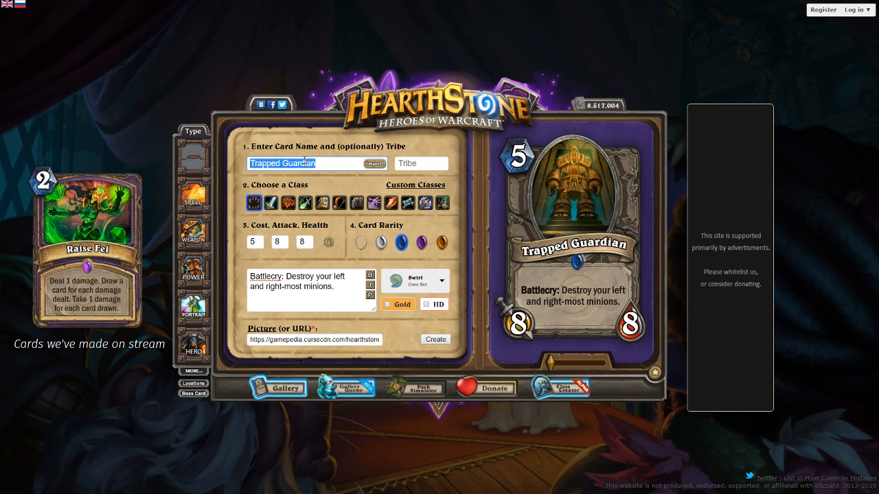
pyautogui.hotkey('alt', 'Tab')
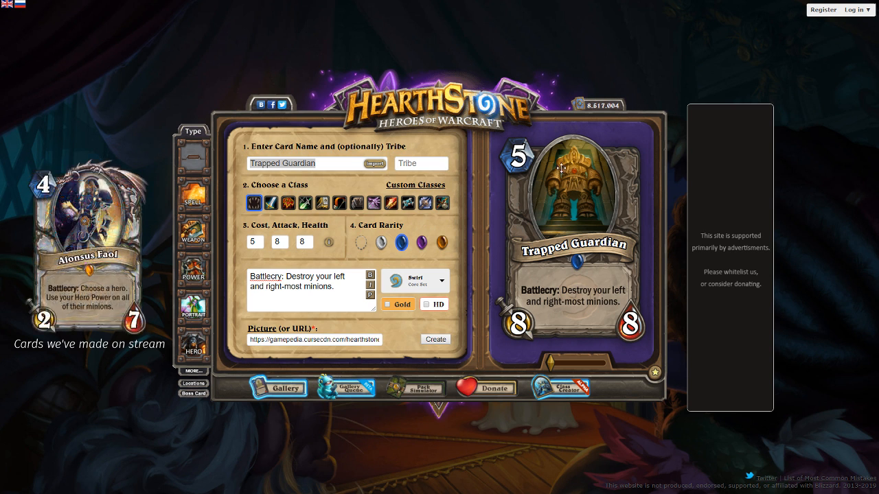
pyautogui.moveTo(350, 165); pyautogui.dragTo(212, 170)
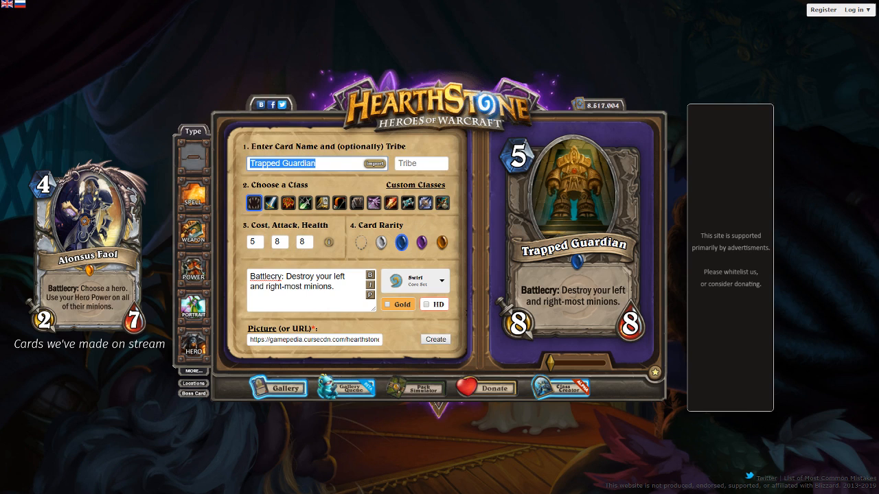
pyautogui.hotkey('alt', 'Tab')
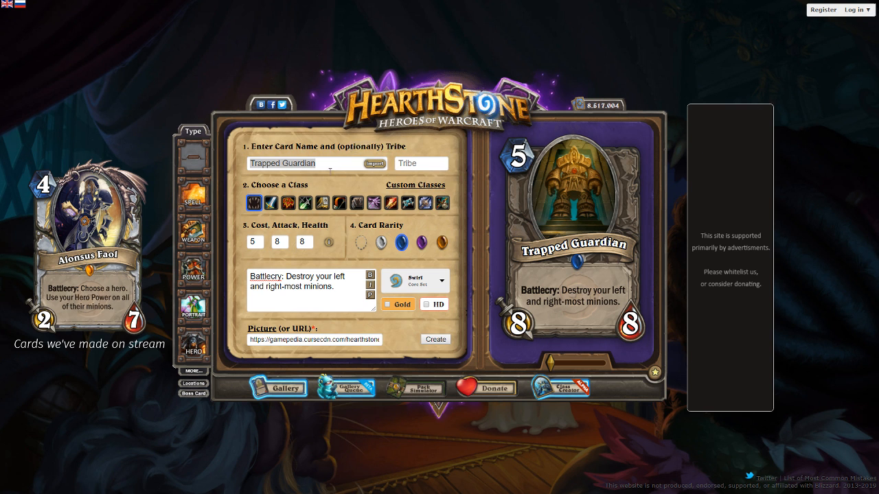
# Replace the card name with "Tripwire Toppler"
pyautogui.click(333, 164)
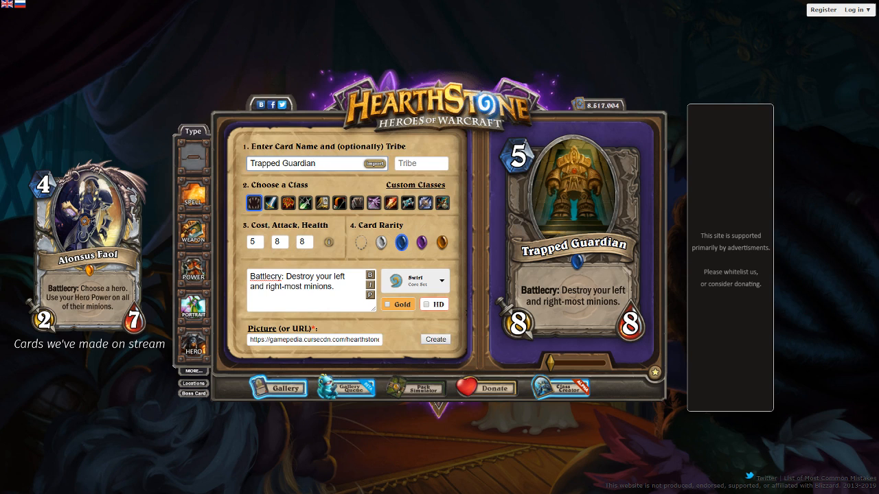
pyautogui.hotkey('ctrl', 'a')
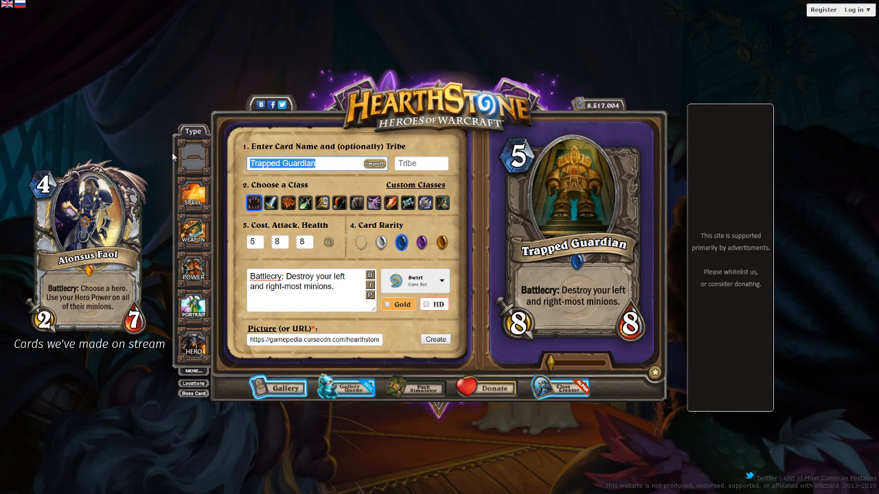
pyautogui.write('Tripwire ')
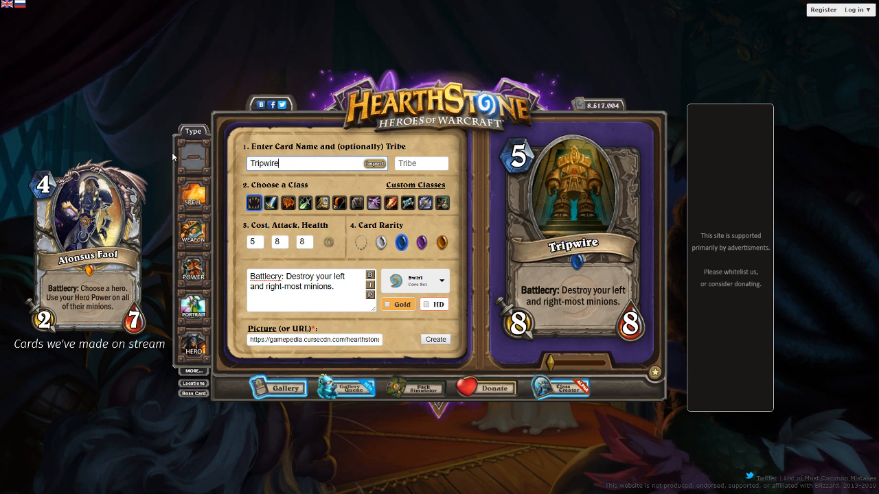
pyautogui.write('to')
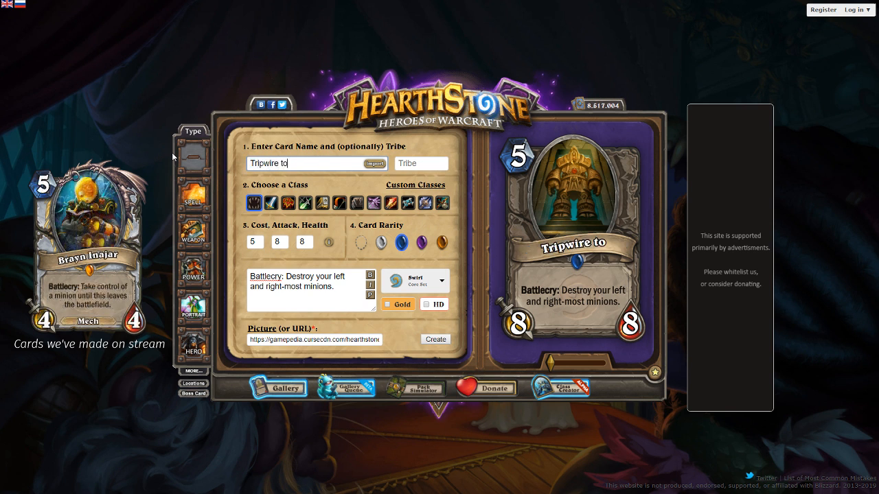
pyautogui.press('BackSpace')
pyautogui.press('BackSpace')
pyautogui.write('Toppler')
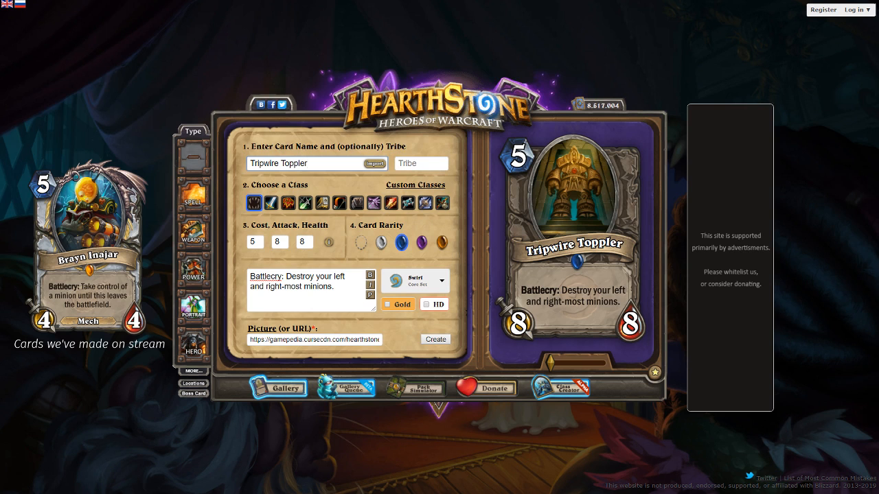
pyautogui.click(553, 412)
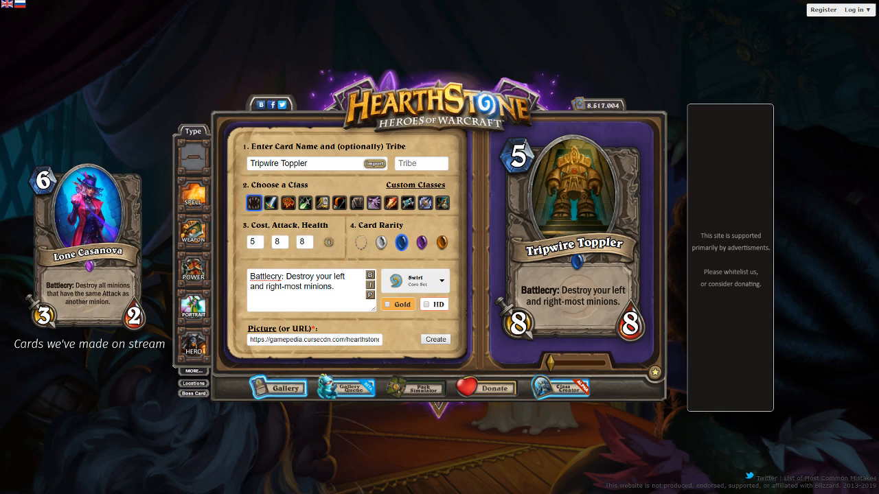
# Replace the artwork with the copied Golem.jpg URL and position the golem within the portrait frame
pyautogui.hotkey('alt', 'Tab')
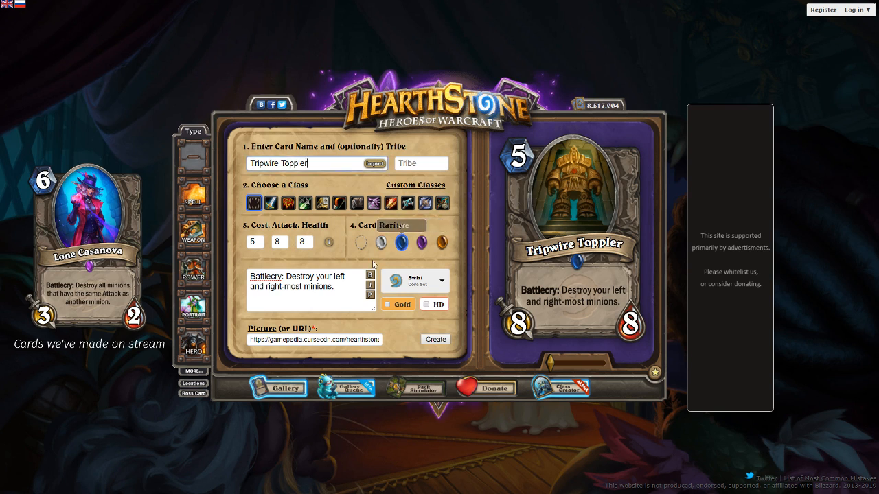
pyautogui.click(335, 338)
pyautogui.hotkey('ctrl', 'a')
pyautogui.hotkey('ctrl', 'v')
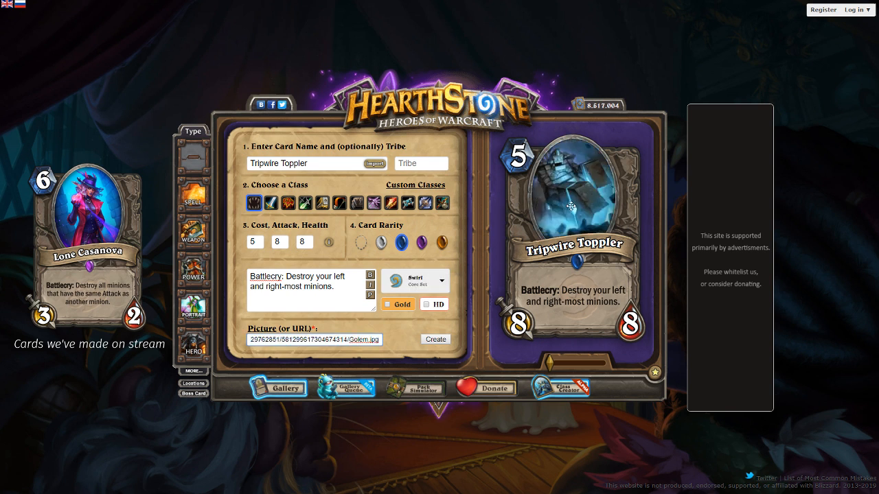
pyautogui.moveTo(571, 206); pyautogui.dragTo(572, 211)
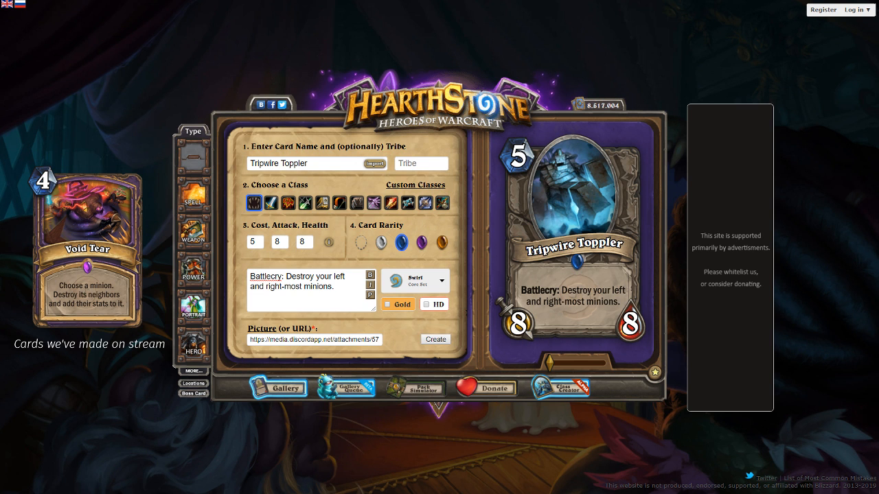
pyautogui.moveTo(562, 195); pyautogui.dragTo(560, 199)
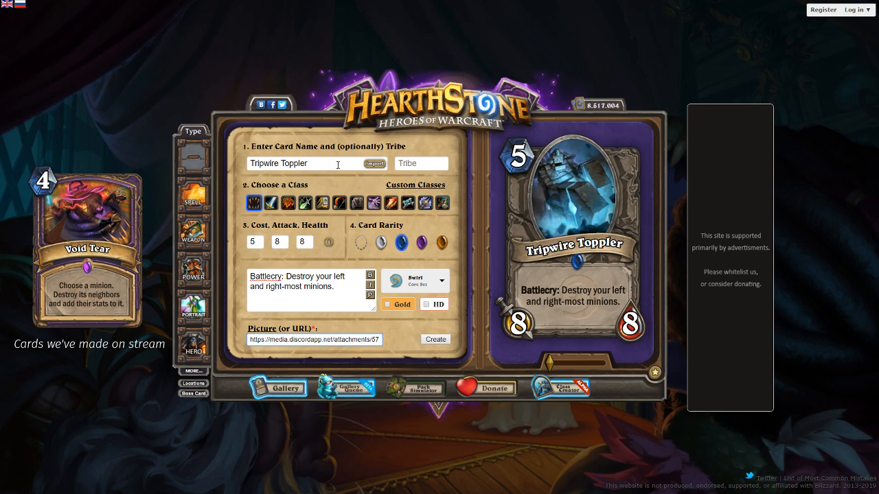
pyautogui.moveTo(337, 165); pyautogui.dragTo(249, 155)
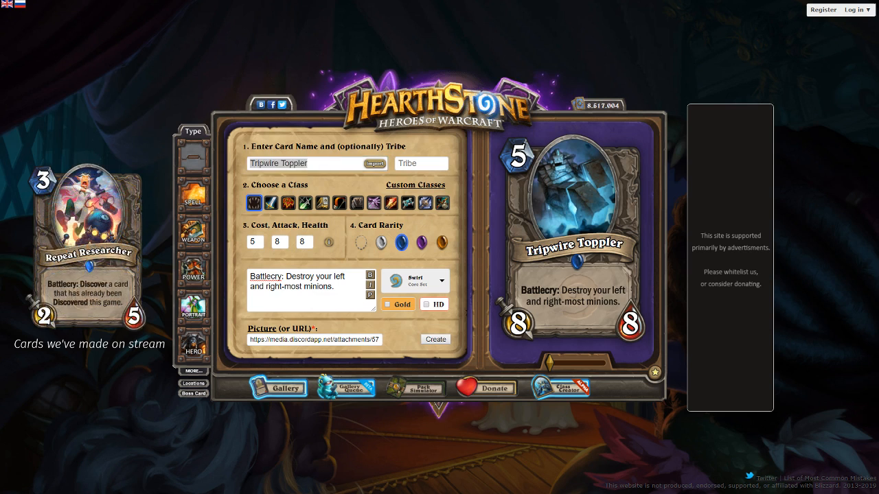
pyautogui.hotkey('alt', 'Tab')
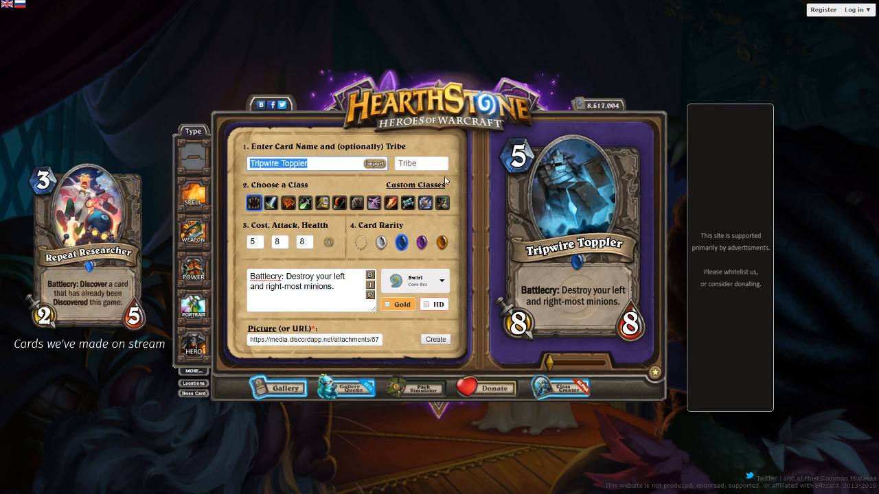
pyautogui.hotkey('alt', 'Tab')
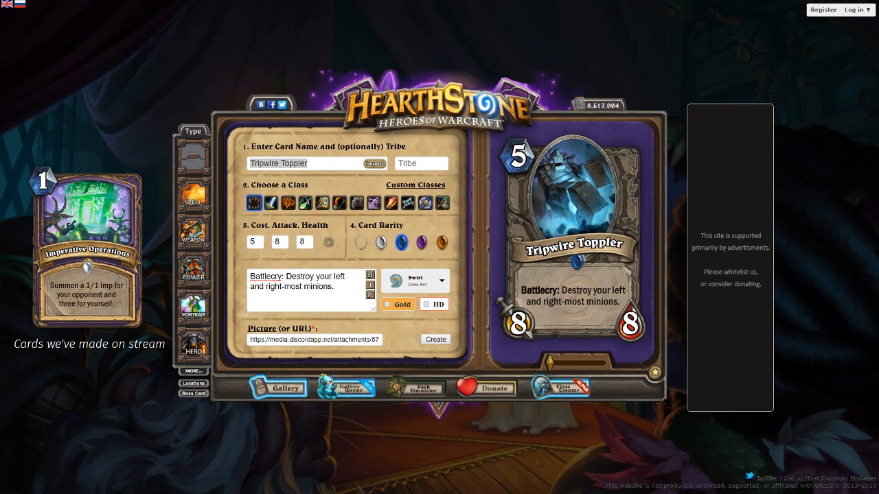
pyautogui.click(164, 221)
pyautogui.doubleClick(326, 163)
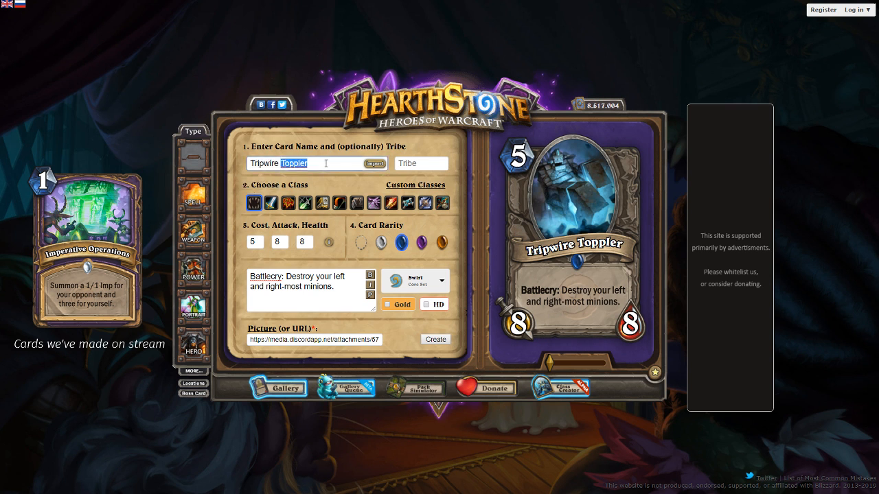
pyautogui.tripleClick(324, 163)
pyautogui.hotkey('alt', 'Tab')
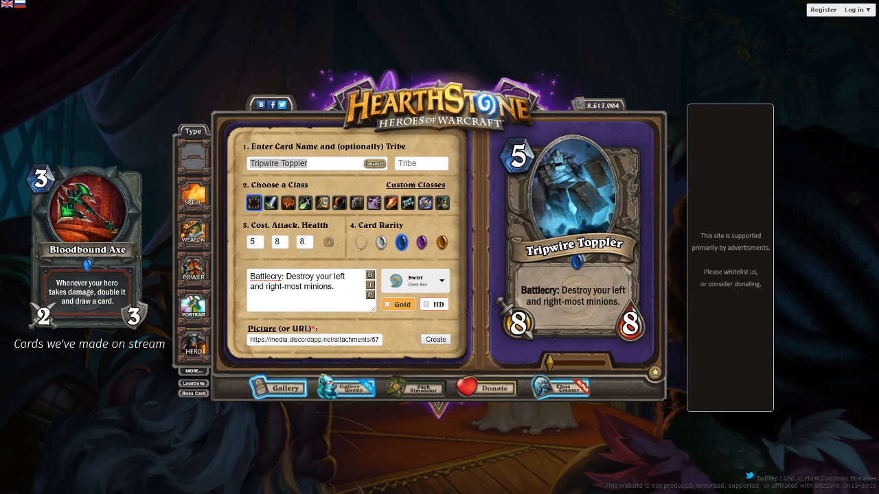
pyautogui.click(827, 215)
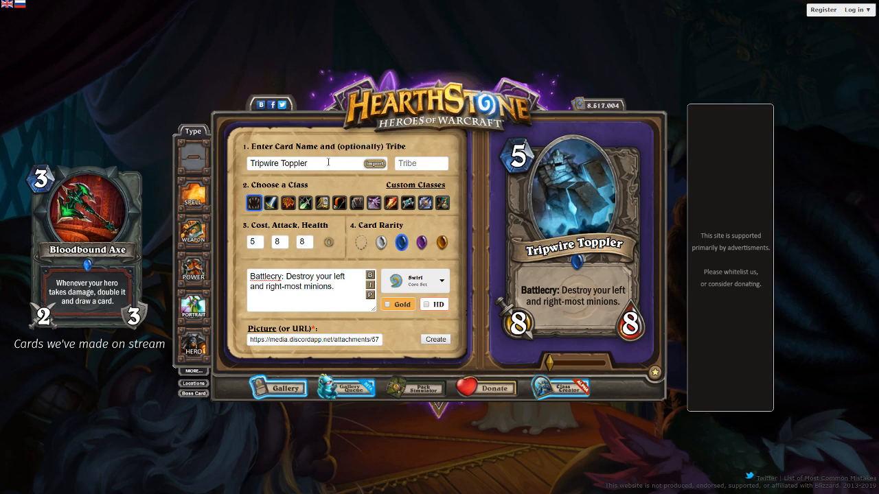
# Try "Demolition" and "Trapped" as the card name
pyautogui.moveTo(328, 162); pyautogui.dragTo(240, 161)
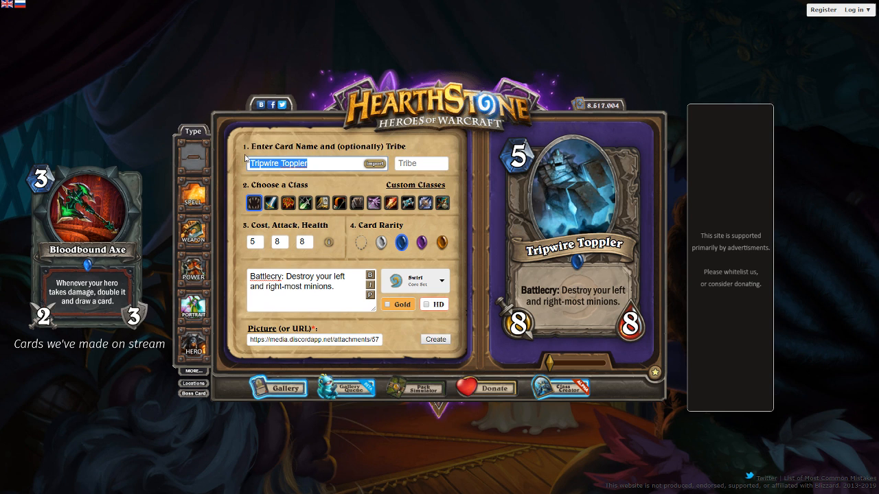
pyautogui.write('Demolition')
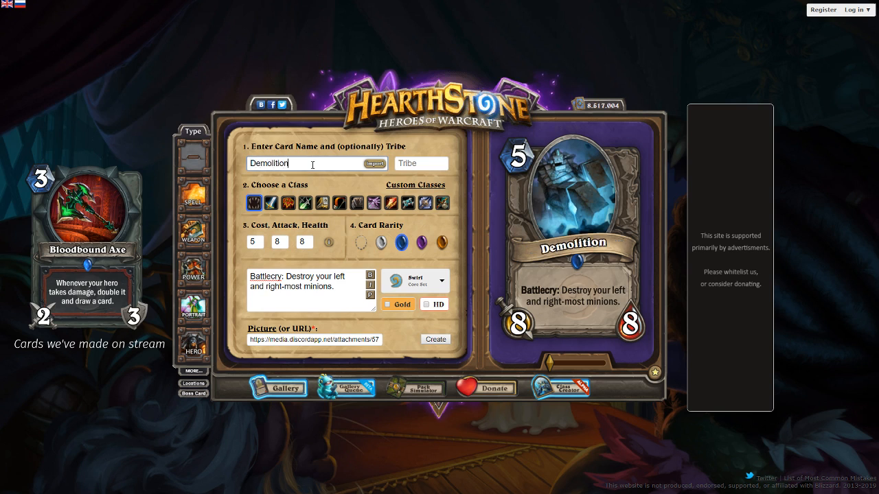
pyautogui.hotkey('ctrl', 'a')
pyautogui.write('Trapped')
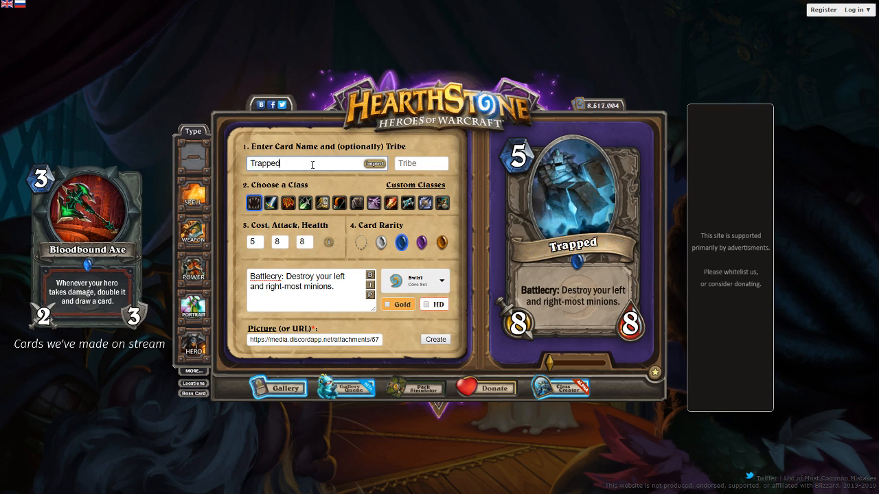
# Replace the card name with "Colossus"
pyautogui.hotkey('ctrl', 'a')
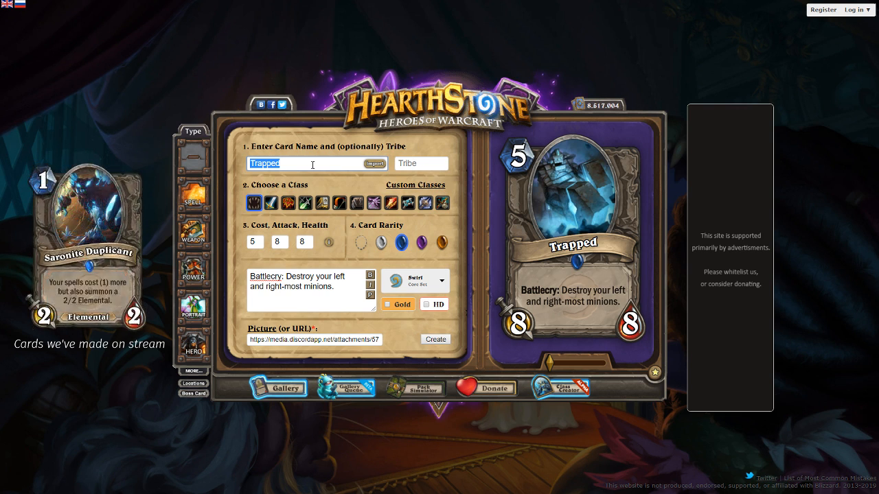
pyautogui.write('Collosus')
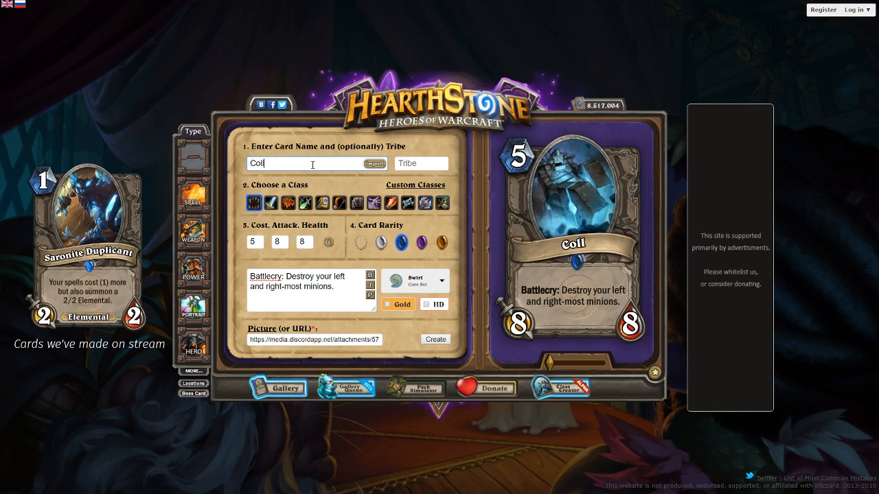
pyautogui.hotkey('ctrl', 'a')
pyautogui.press('BackSpace')
pyautogui.write('Collosus')
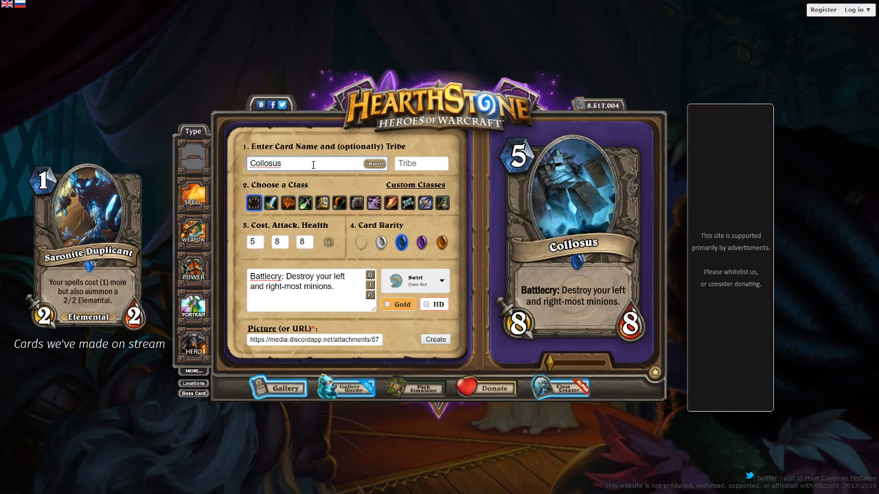
pyautogui.doubleClick(275, 163)
pyautogui.write('Colossus')
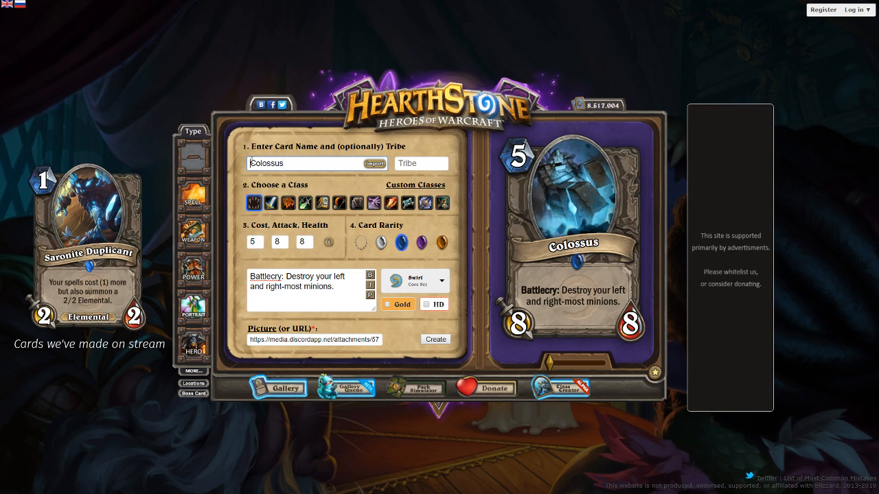
# Extend the card name to "Crumbling Colossus"
pyautogui.click(251, 163)
pyautogui.write('Crumblin')
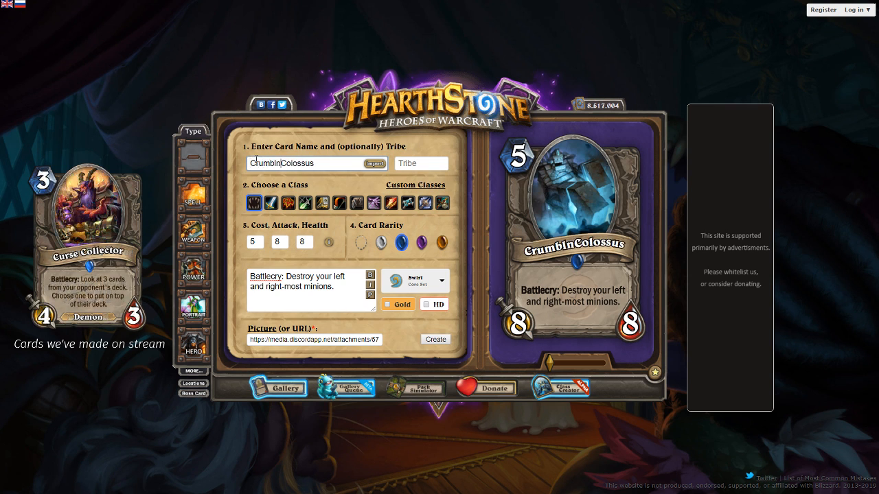
pyautogui.write('g')
pyautogui.press('BackSpace')
pyautogui.press('BackSpace')
pyautogui.write('ing')
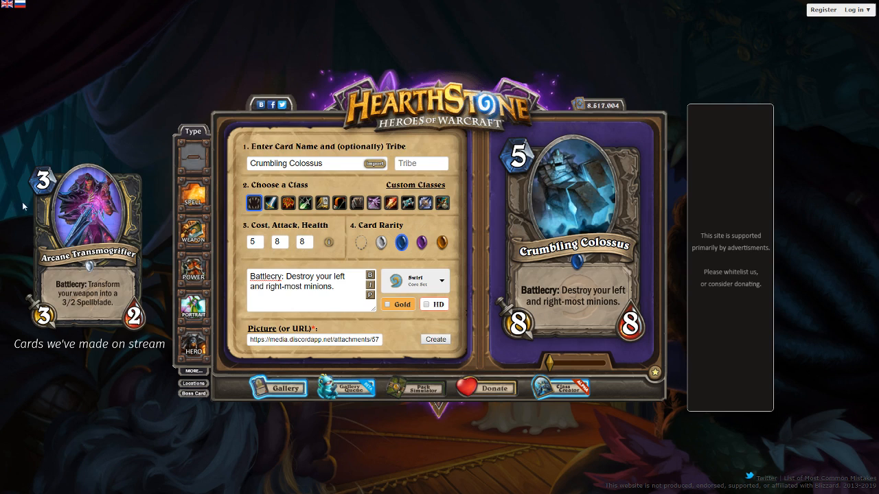
# Set the minion's tribe to Elemental and refresh the card preview
pyautogui.click(429, 160)
pyautogui.write('Elemental')
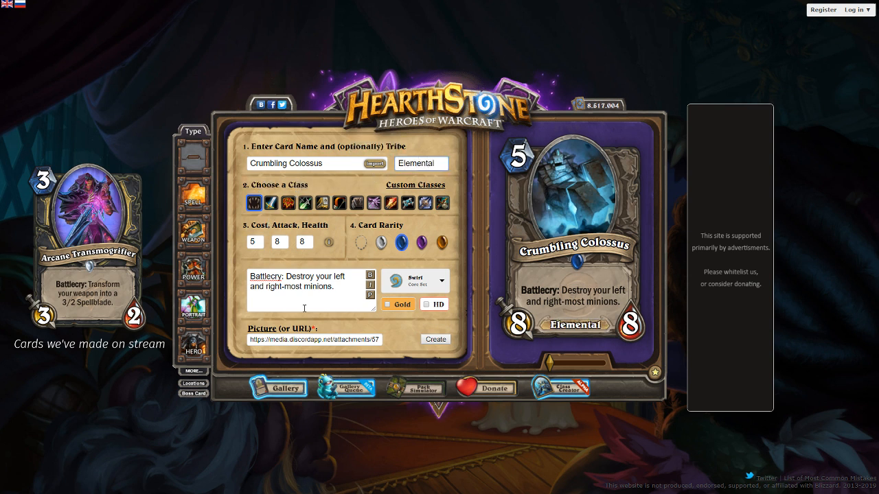
pyautogui.click(370, 296)
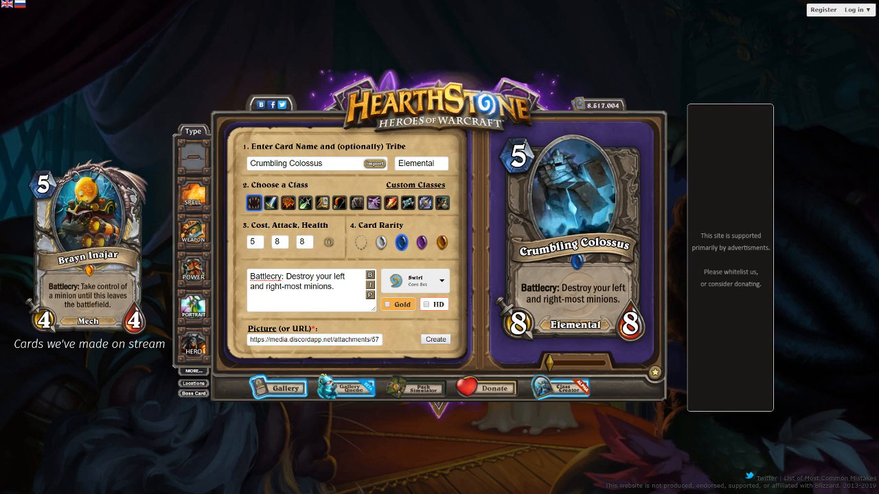
# Try "Crumbling Wallcrusher" as the card name and change it back to "Crumbling Colossus"
pyautogui.doubleClick(297, 164)
pyautogui.write('Wallcrusher')
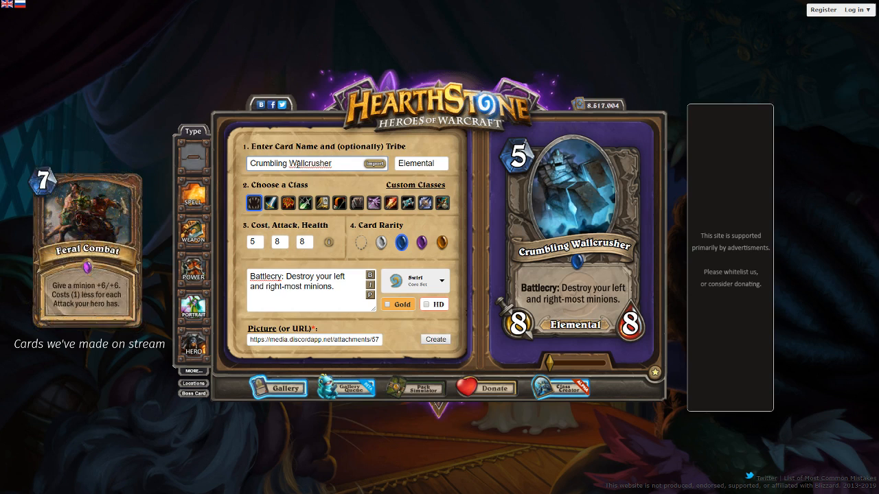
pyautogui.press('BackSpace')
pyautogui.press('BackSpace')
pyautogui.press('BackSpace')
pyautogui.press('BackSpace')
pyautogui.press('BackSpace')
pyautogui.press('BackSpace')
pyautogui.press('BackSpace')
pyautogui.press('BackSpace')
pyautogui.press('BackSpace')
pyautogui.press('BackSpace')
pyautogui.press('BackSpace')
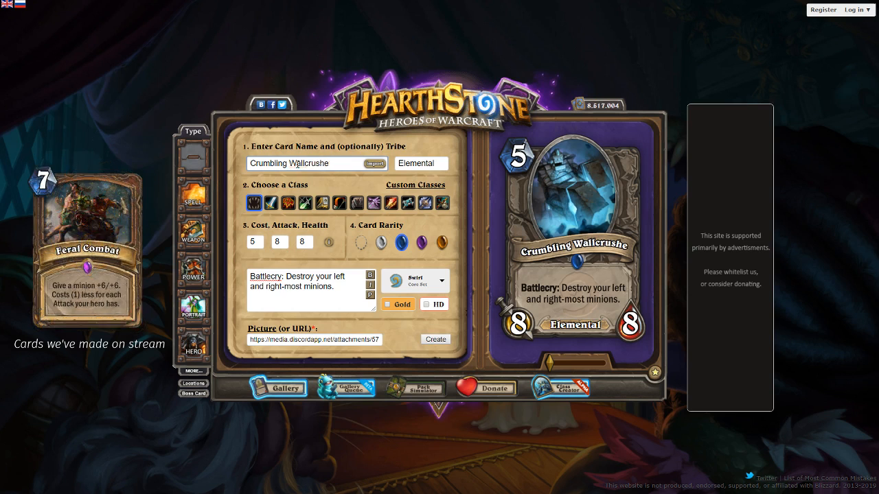
pyautogui.write('Collo')
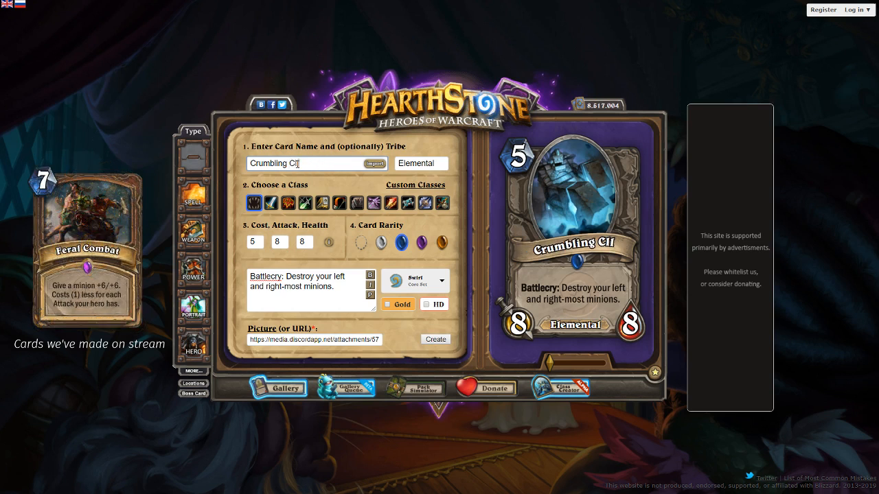
pyautogui.write('ssus')
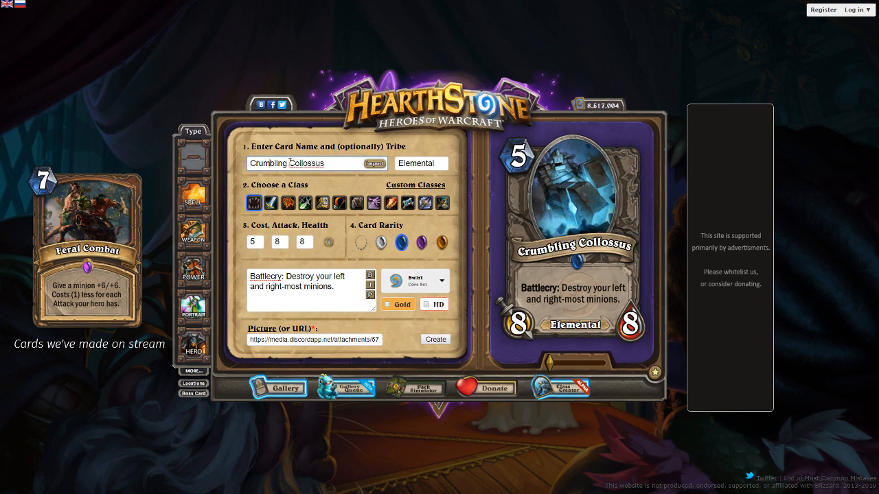
pyautogui.doubleClick(295, 163)
pyautogui.write('Colossus')
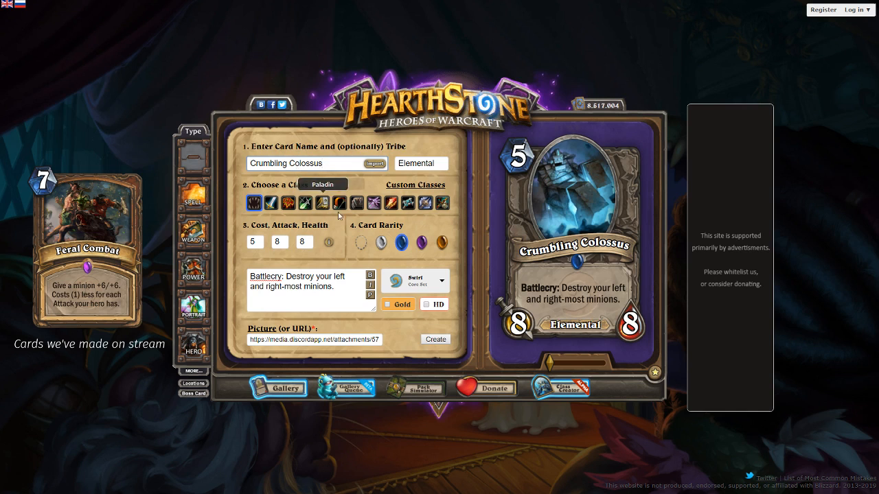
# Give the card the Kobolds expansion watermark and generate the finished card
pyautogui.click(426, 281)
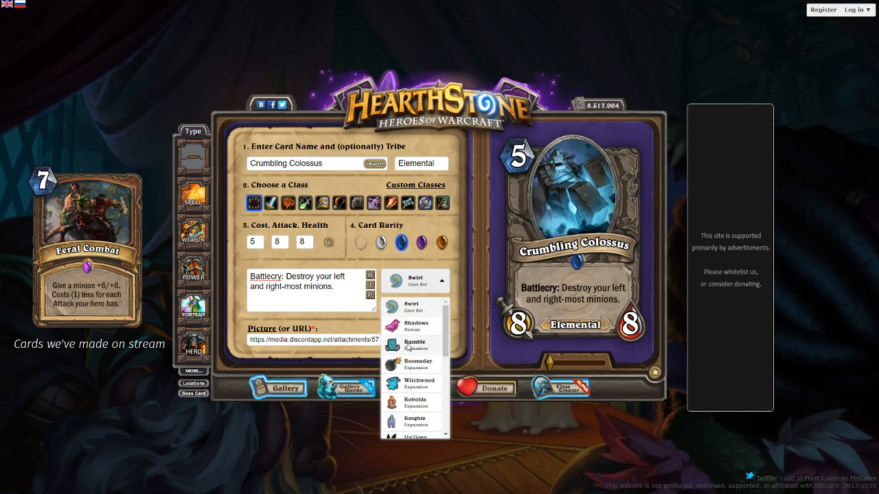
pyautogui.scroll(-2, 409, 343)
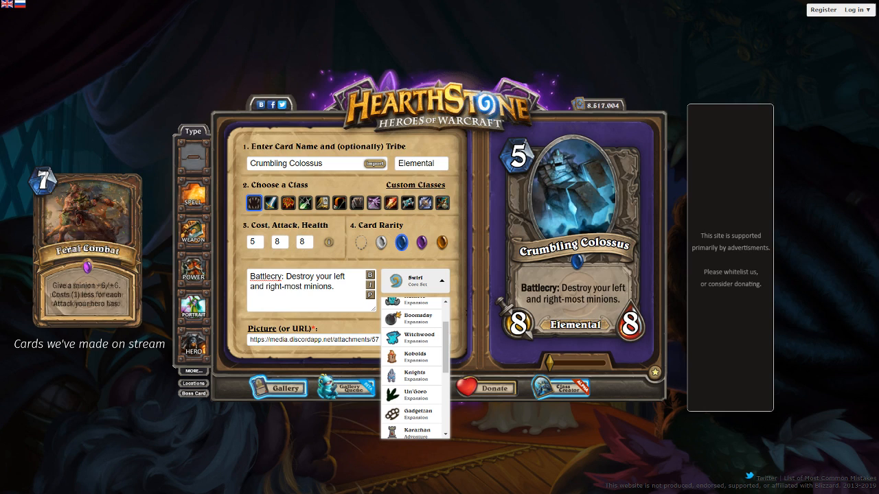
pyautogui.click(415, 357)
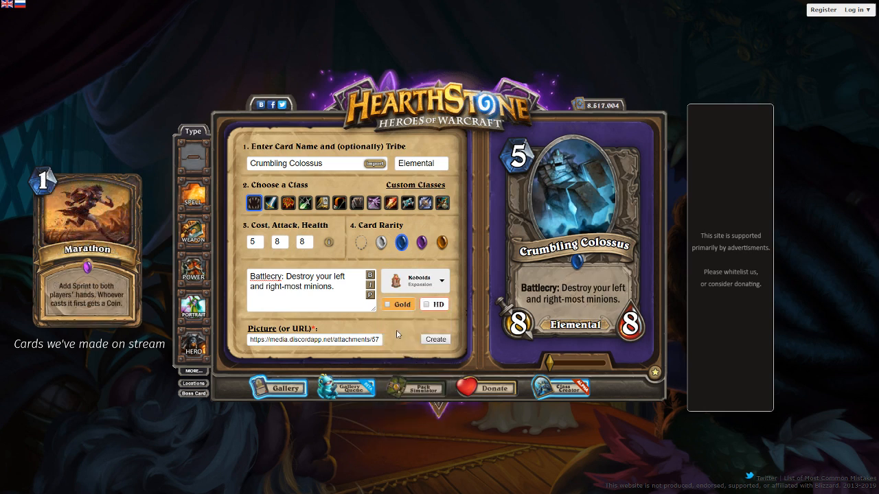
pyautogui.click(441, 340)
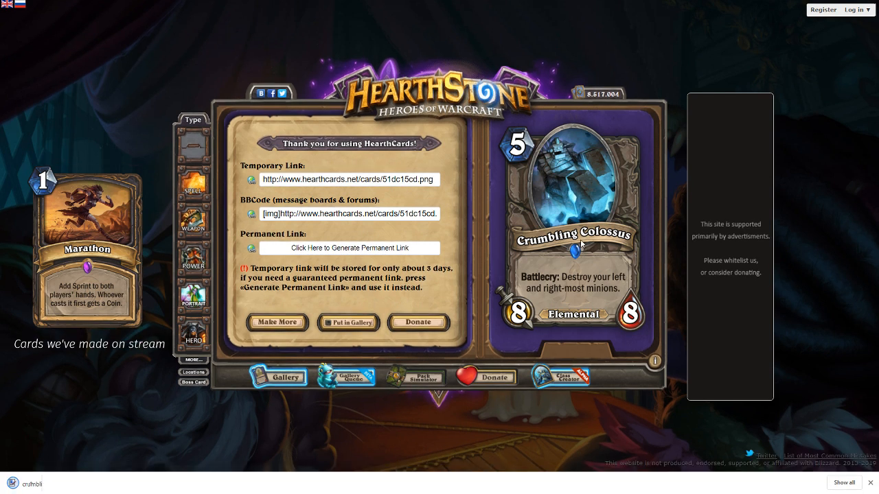
pyautogui.click(870, 484)
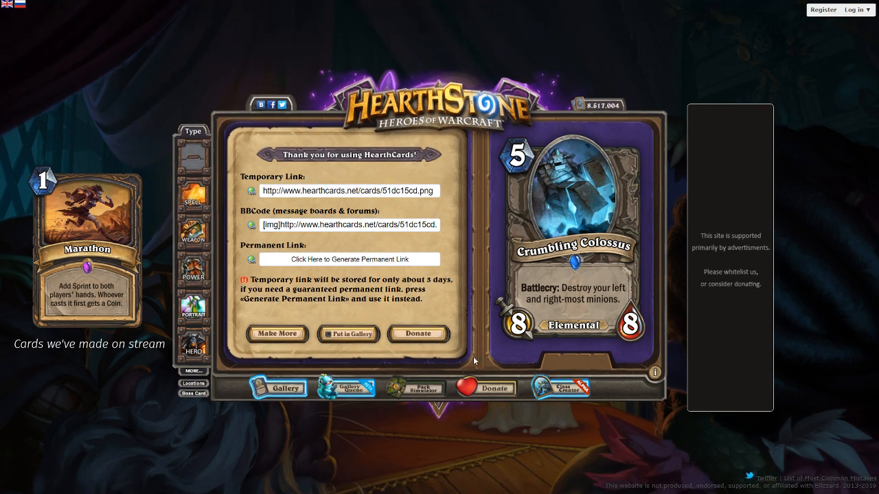
# Start a new card named "Moving Castle 3" with the walking-castle artwork and adjust the picture's size in the portrait frame
pyautogui.click(257, 333)
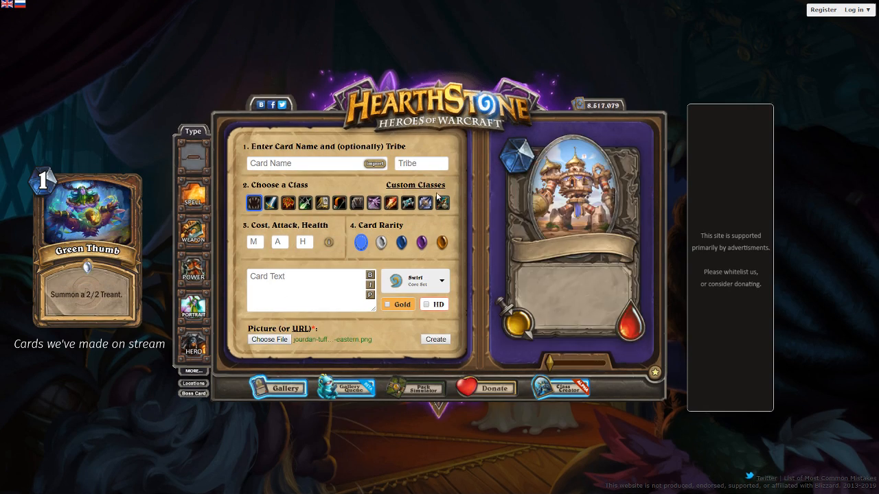
pyautogui.click(310, 161)
pyautogui.write('Moving Castle 3')
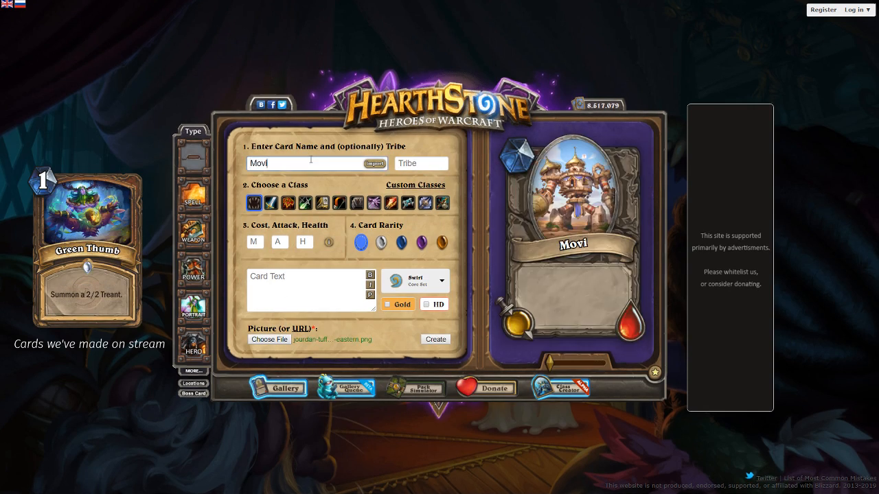
pyautogui.click(254, 242)
pyautogui.scroll(3, 558, 203)
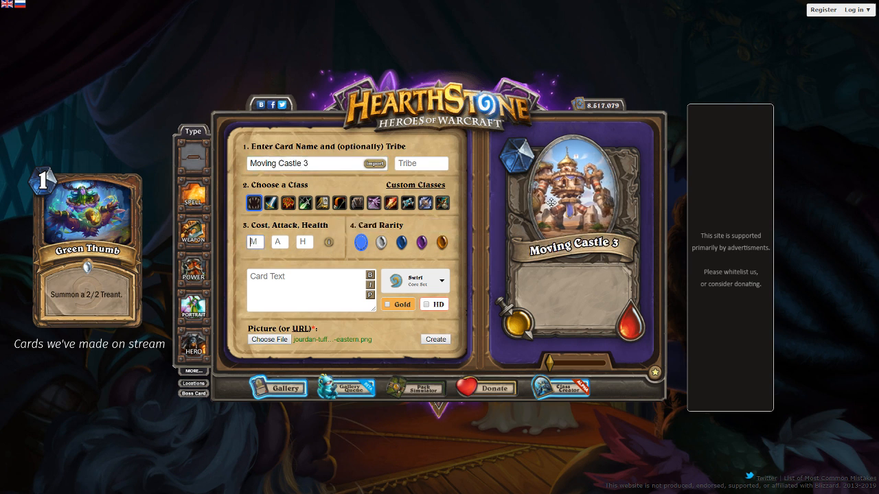
pyautogui.scroll(1, 560, 203)
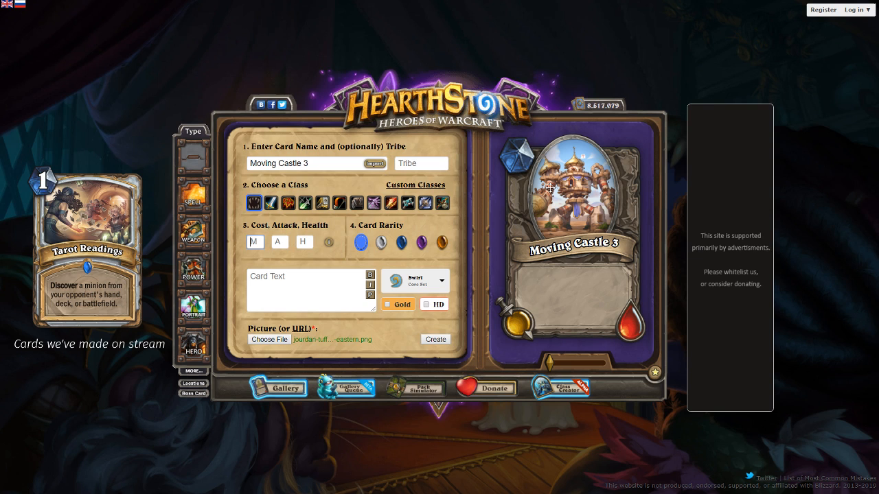
# Enter the card text "Battlecry: House your minions. Gain 1 Coin for each. Deathrattle: Evict them!"
pyautogui.click(362, 278)
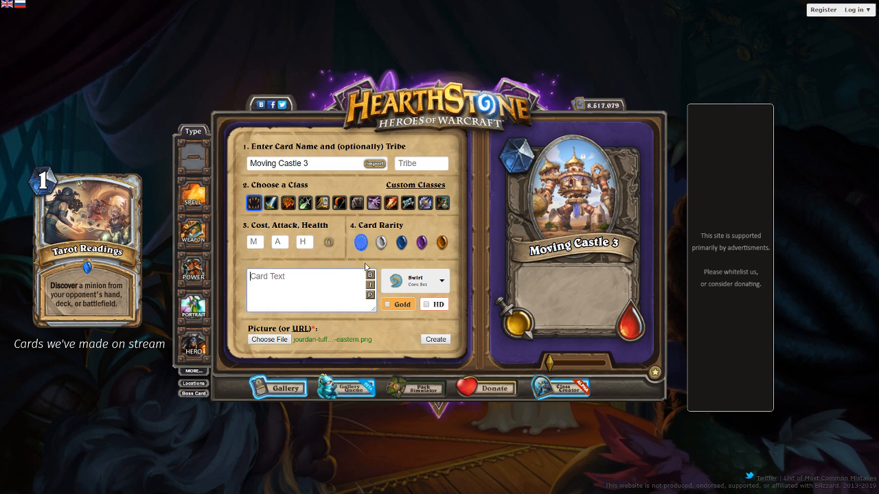
pyautogui.write('Battlecry: House y')
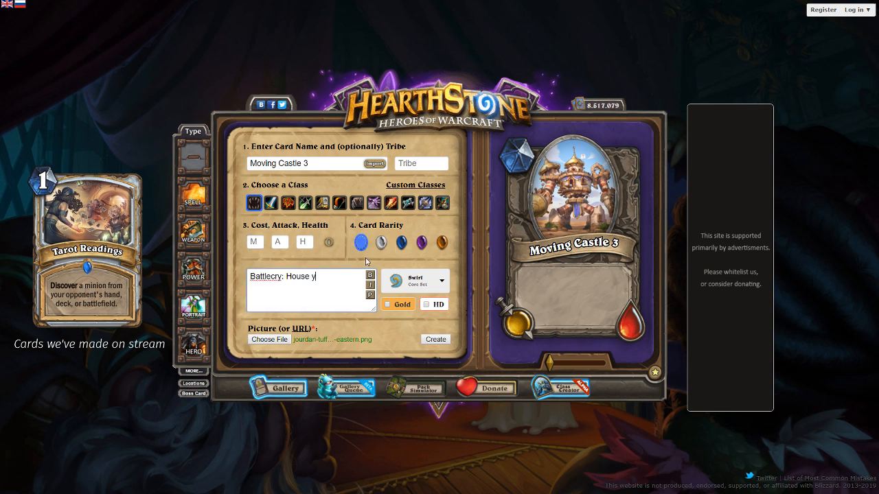
pyautogui.write('our minions. Gain 1 Coinc')
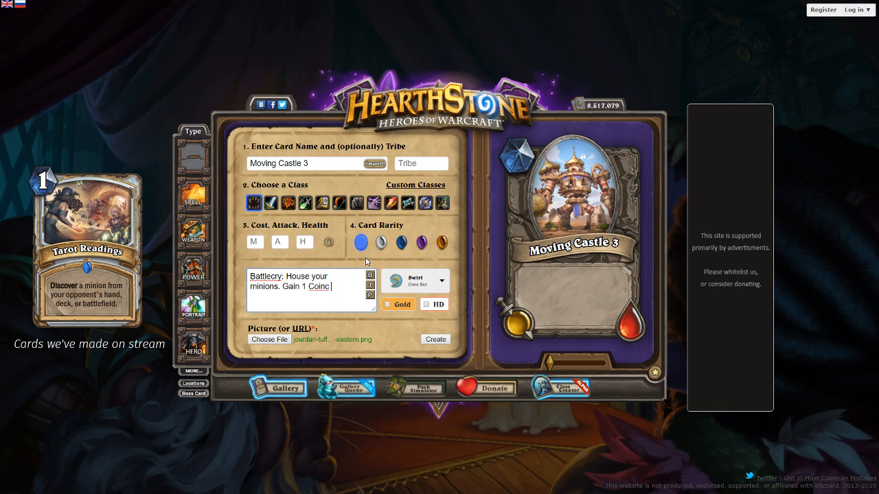
pyautogui.press('BackSpace')
pyautogui.write('for each. D')
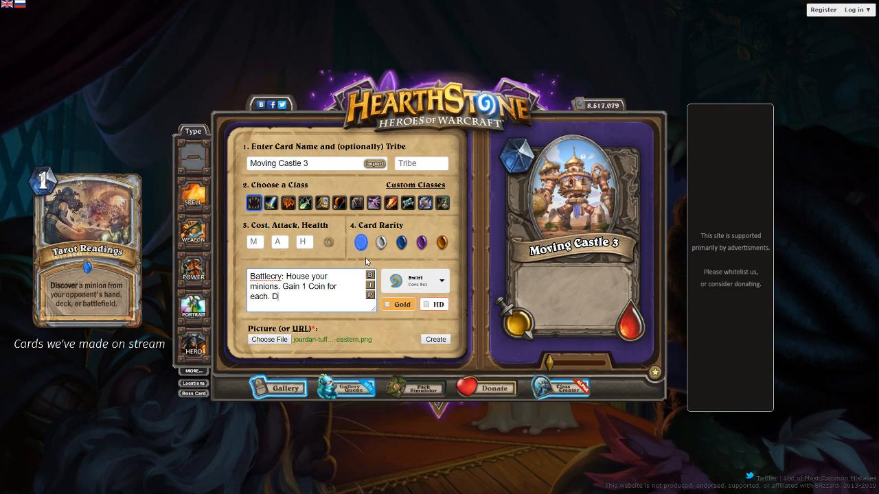
pyautogui.write('eathrattle: E')
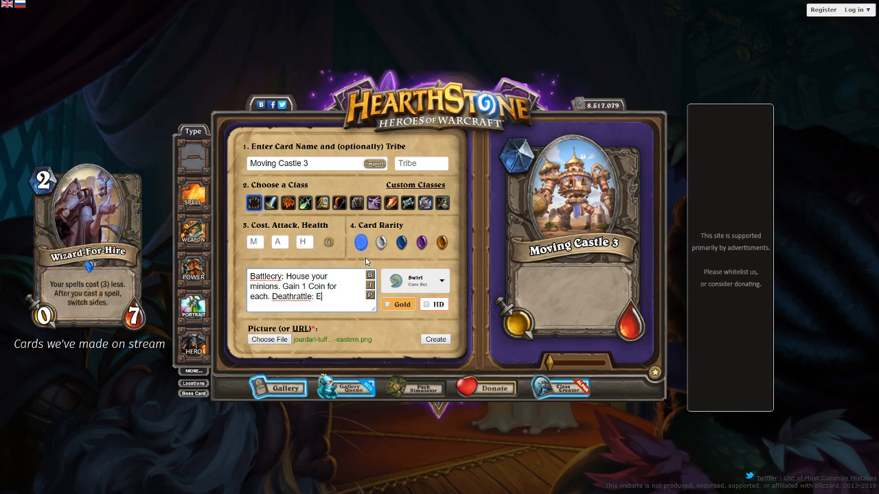
pyautogui.write('vict them! [i](to the ')
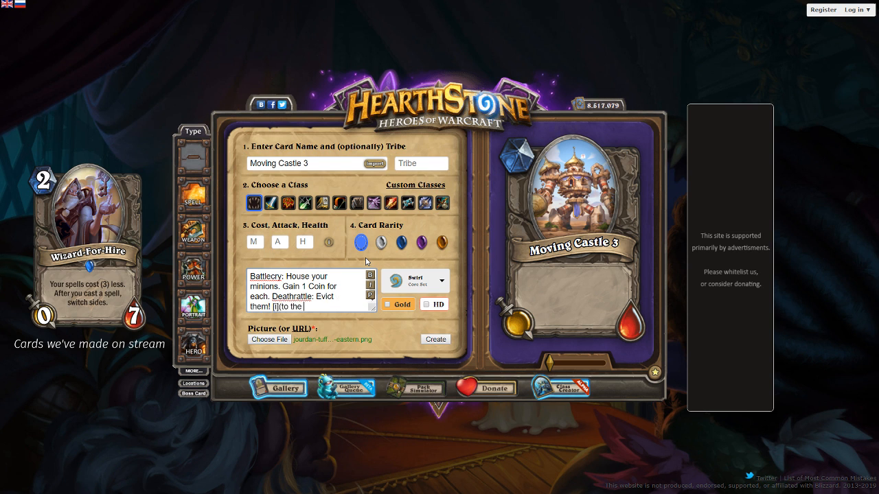
pyautogui.write('Twisting Nether')
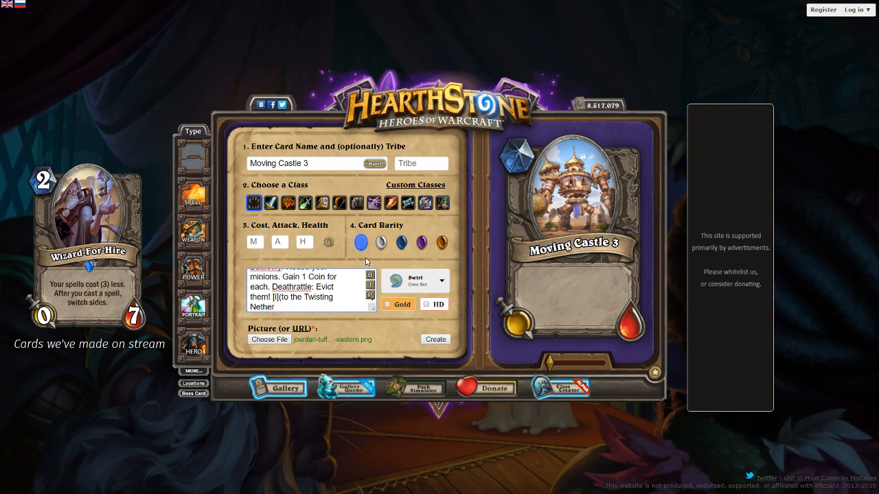
# Append the italic note "(to the Twisting Nether)" to the card text and refresh the preview
pyautogui.write(')[/i')
pyautogui.click(368, 297)
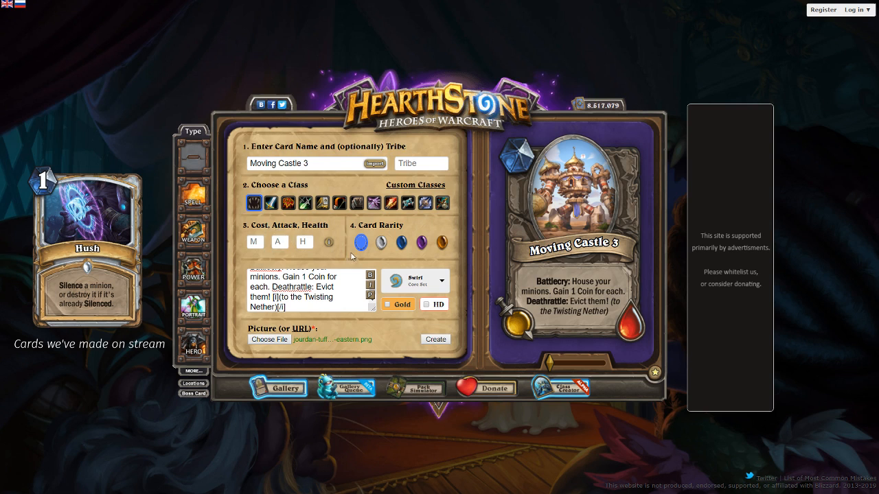
# Put the italic Twisting Nether note on its own line and refresh the preview
pyautogui.click(275, 297)
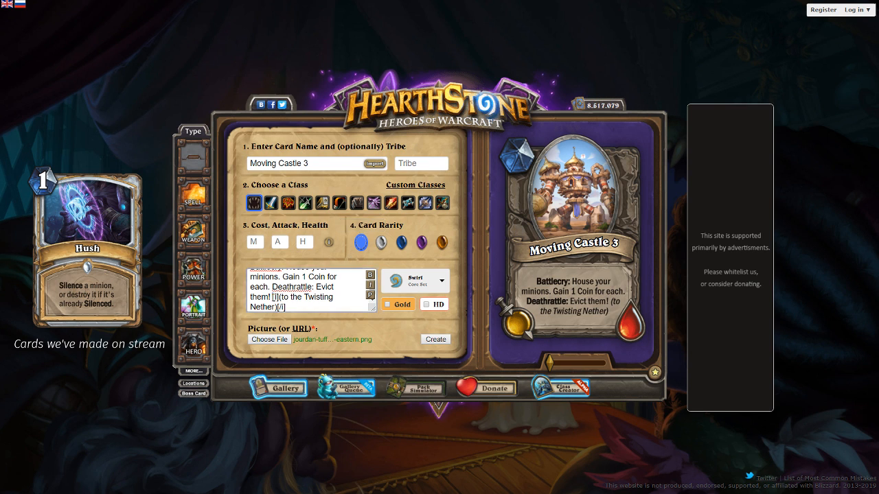
pyautogui.press('Return')
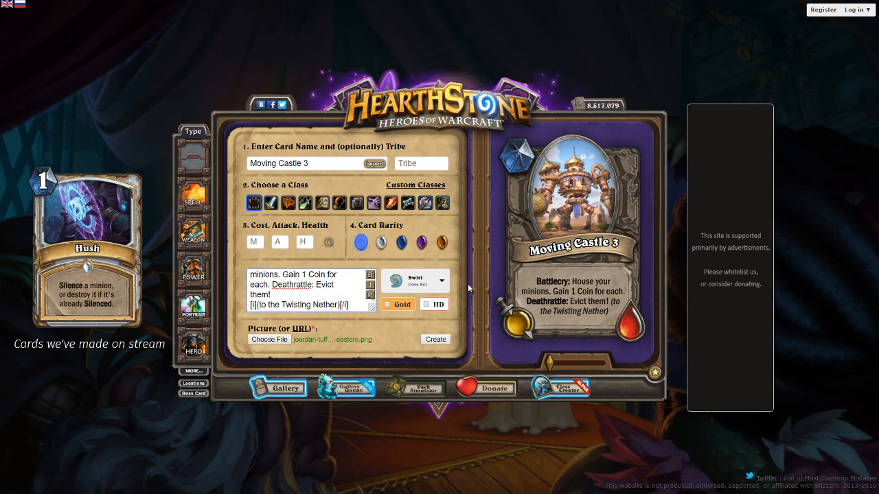
pyautogui.click(373, 301)
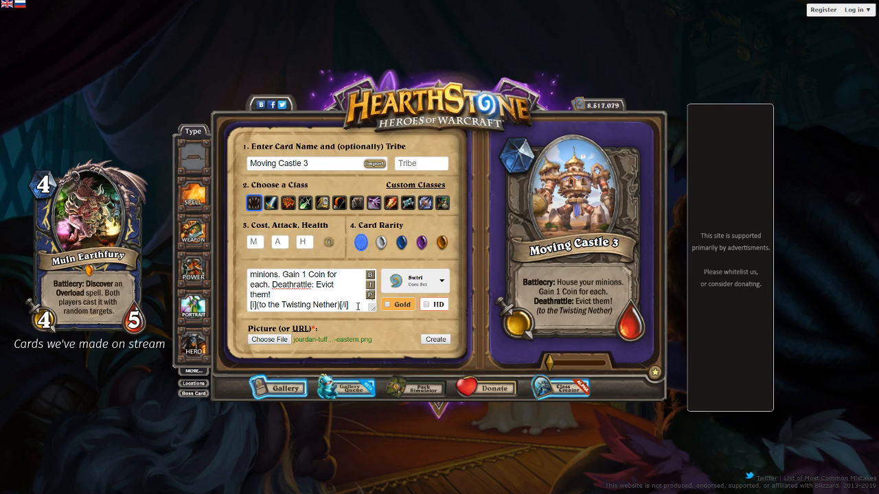
# Change the card text to "Battlecry: House an enemy minion. Deathrattle: Shuffle it back into their deck." and refresh the preview
pyautogui.moveTo(349, 304); pyautogui.dragTo(273, 284)
pyautogui.press('BackSpace')
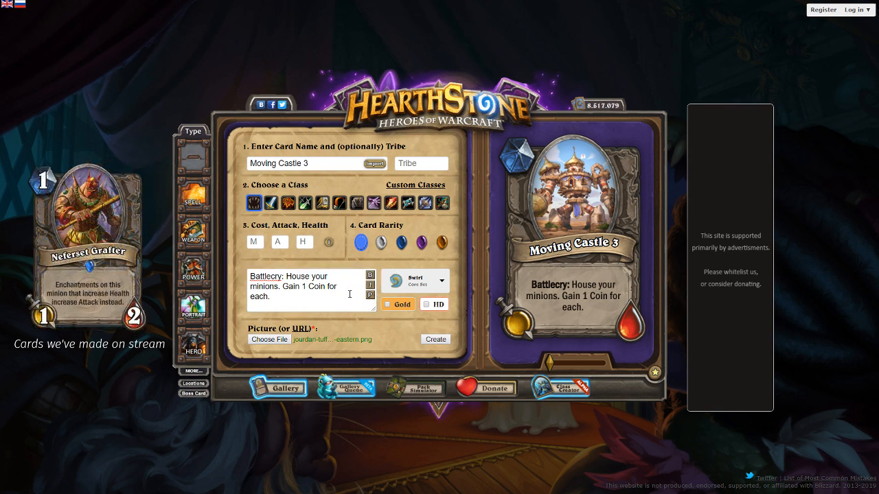
pyautogui.moveTo(350, 294); pyautogui.dragTo(286, 277)
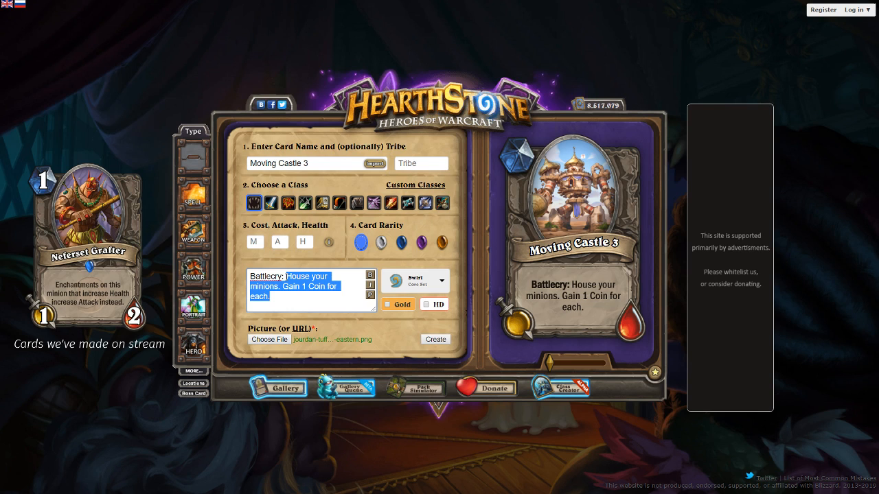
pyautogui.write('House a')
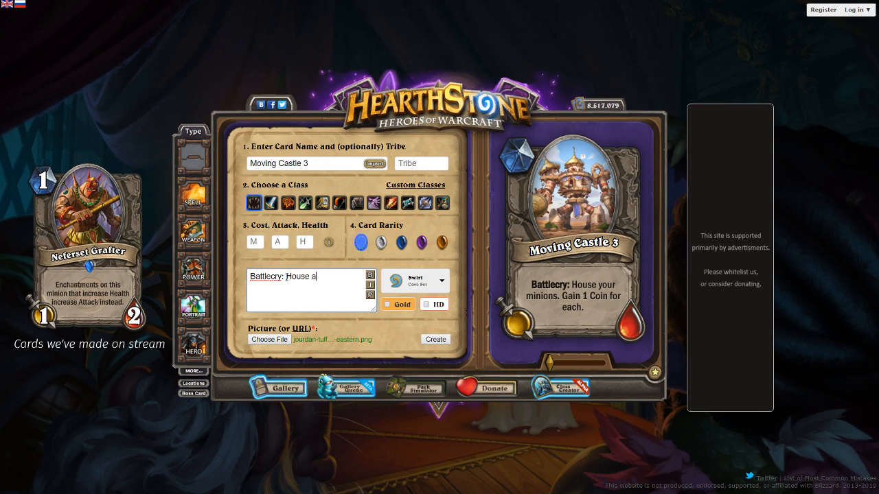
pyautogui.write('n enemy minion. Deathra')
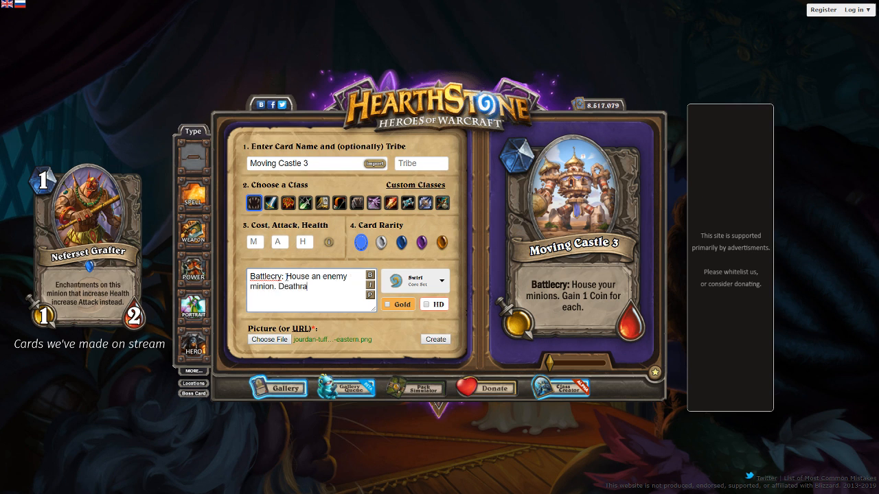
pyautogui.write('ttle: Shuffle i')
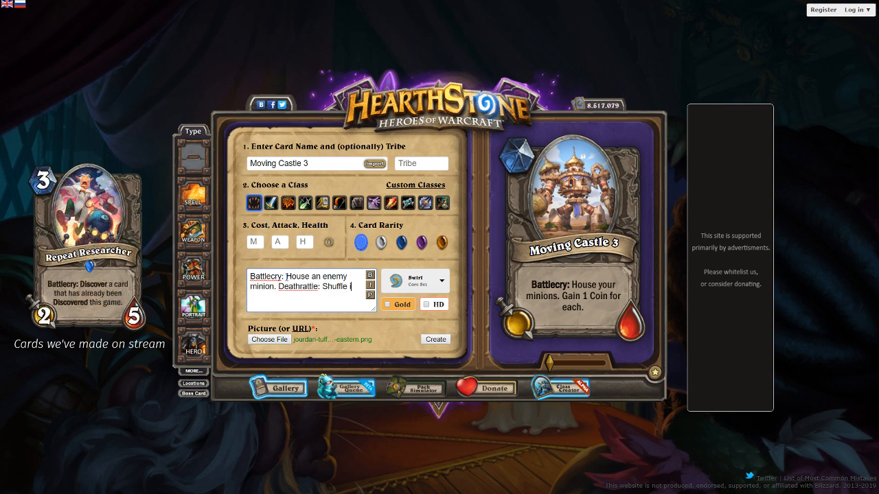
pyautogui.write('t back into their deck.')
pyautogui.click(370, 297)
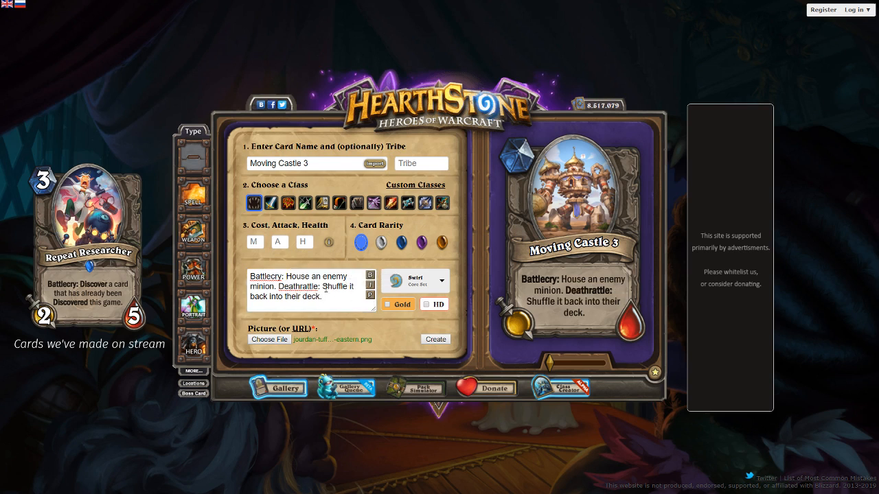
# Break the card text before "enemy minion." and before "Deathrattle:", and refresh the preview
pyautogui.click(279, 284)
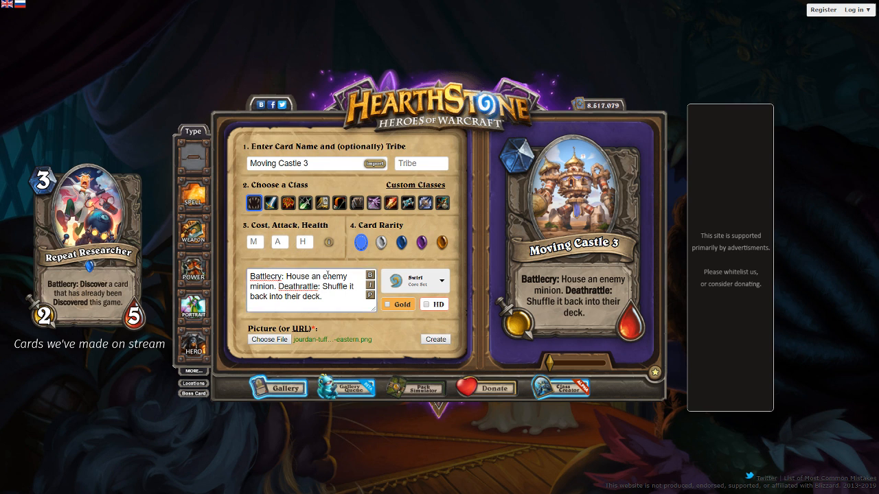
pyautogui.press('BackSpace')
pyautogui.press('Return')
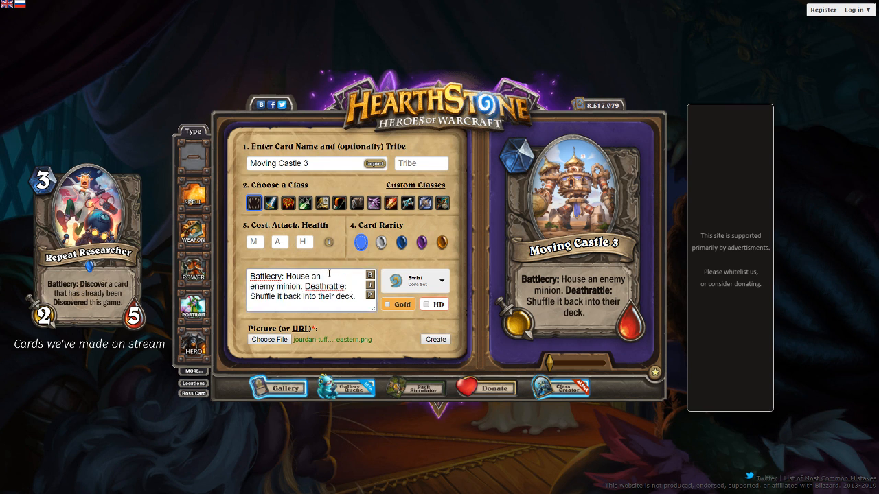
pyautogui.click(306, 286)
pyautogui.press('Return')
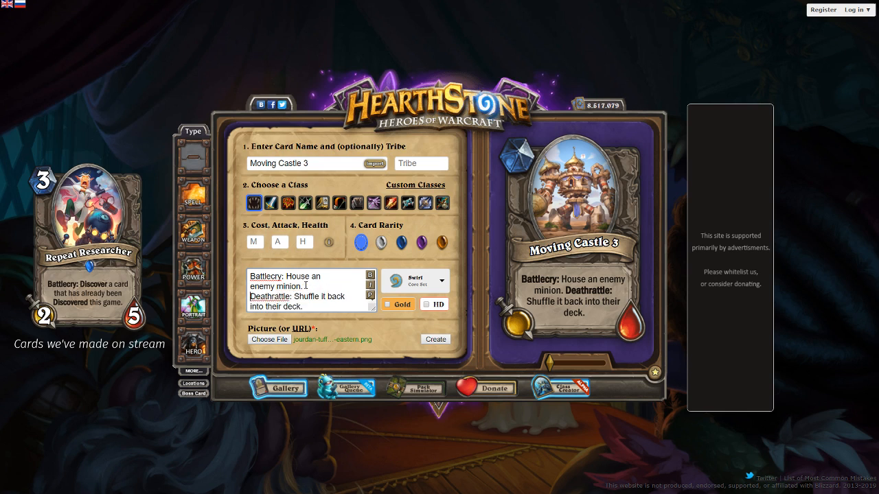
pyautogui.click(370, 295)
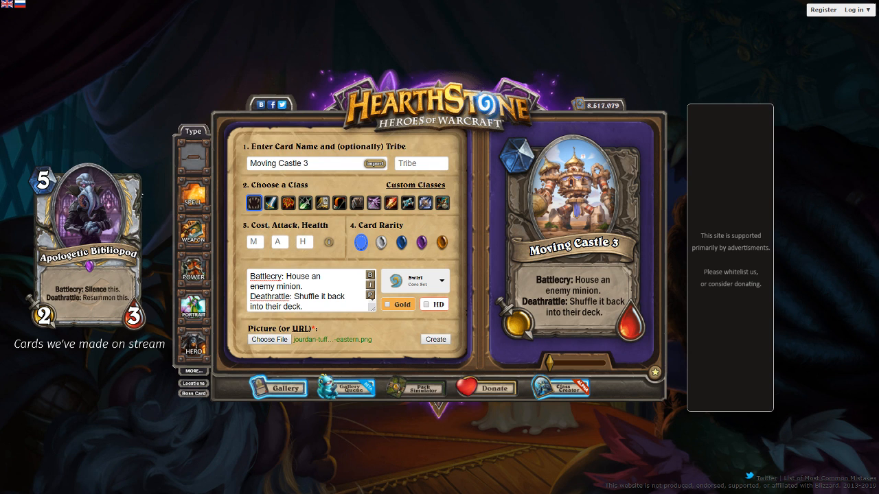
pyautogui.click(314, 305)
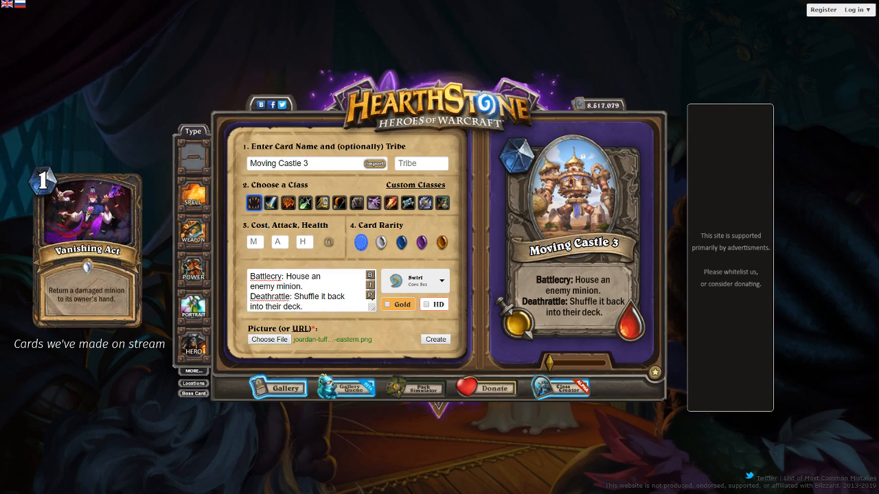
pyautogui.click(304, 307)
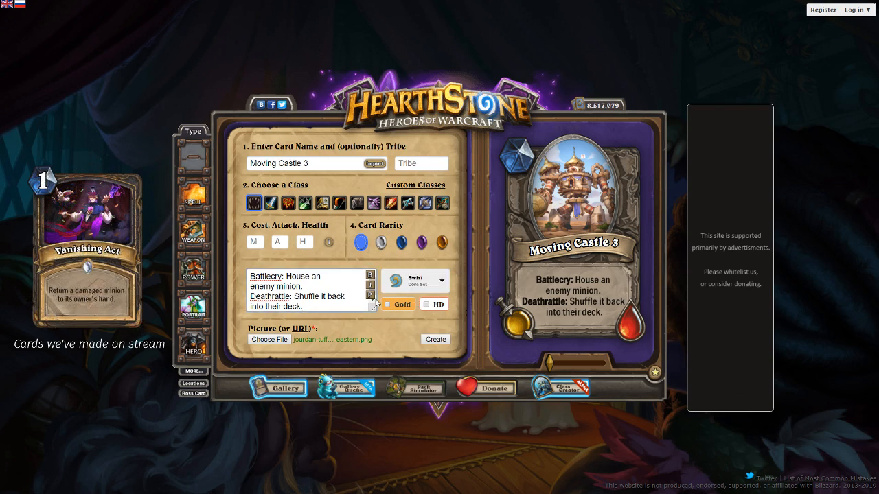
pyautogui.click(339, 303)
# Rename the card "Moving Castle" by removing the trailing number, and refresh the preview
pyautogui.click(333, 167)
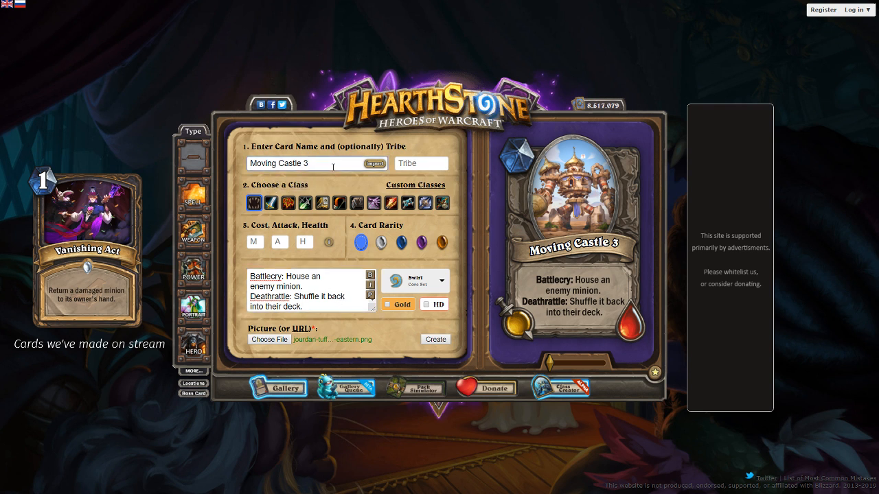
pyautogui.press('BackSpace')
pyautogui.press('BackSpace')
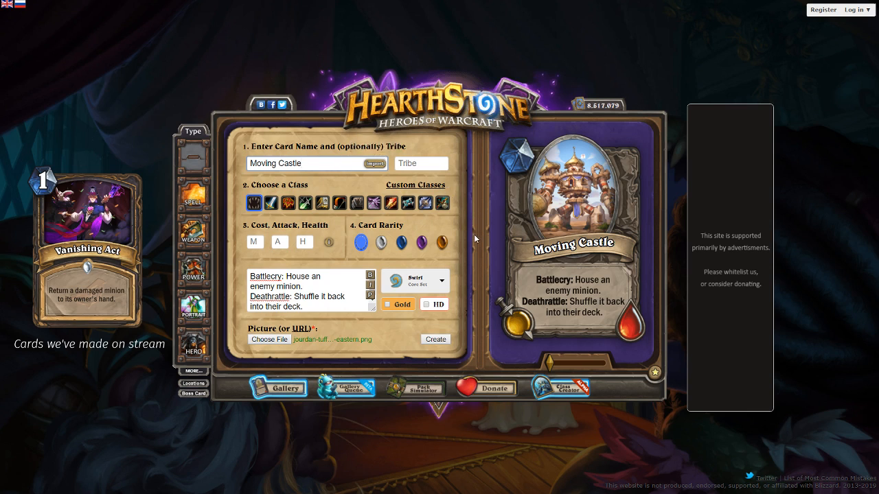
pyautogui.click(369, 297)
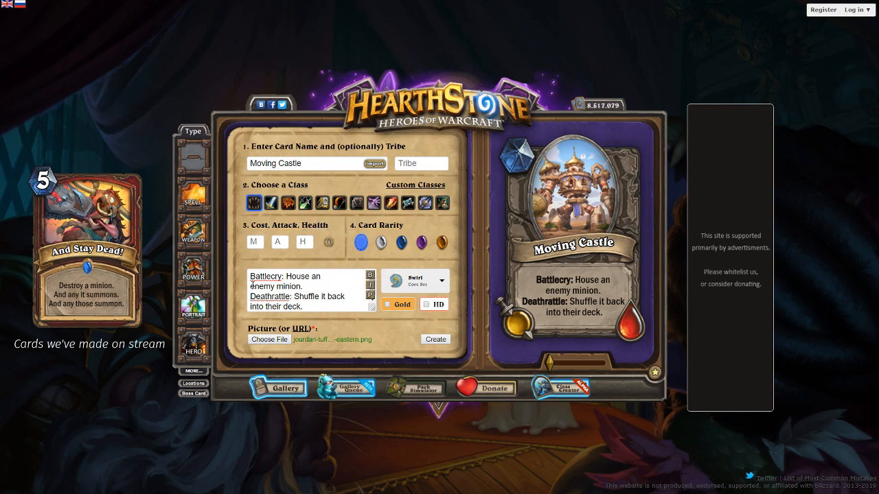
# Change the card text to "Battlecry: House a friendly minion. Your Hero Power also summons copies of it." and refresh the preview
pyautogui.moveTo(315, 309); pyautogui.dragTo(304, 287)
pyautogui.press('BackSpace')
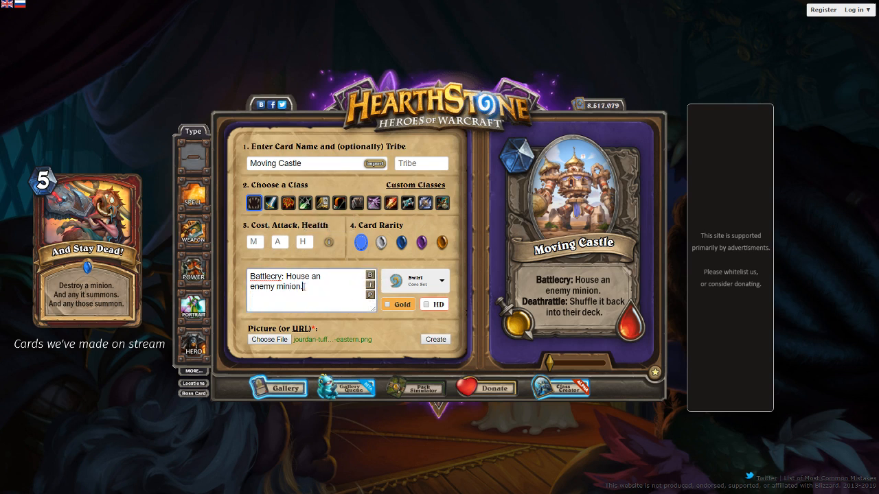
pyautogui.hotkey('ctrl', 'BackSpace')
pyautogui.hotkey('ctrl', 'BackSpace')
pyautogui.hotkey('ctrl', 'BackSpace')
pyautogui.write('a friendly minion')
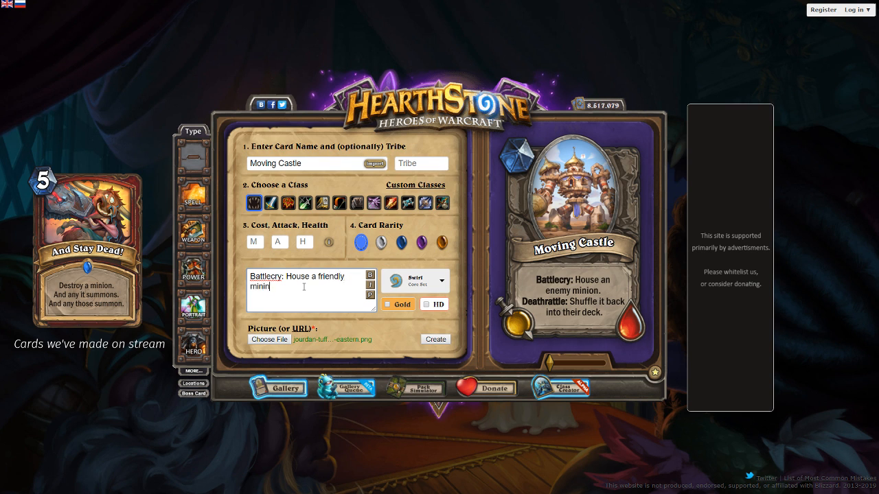
pyautogui.write('. Your Hero Power also summons copies of it.')
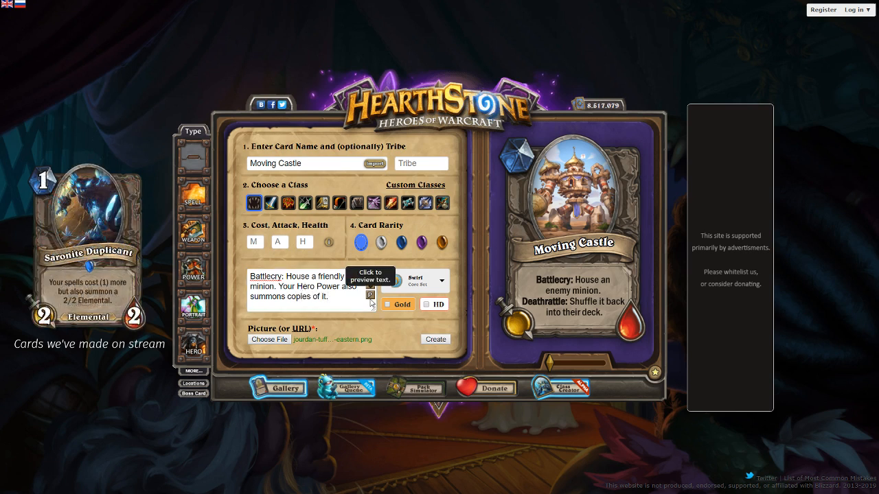
pyautogui.click(370, 295)
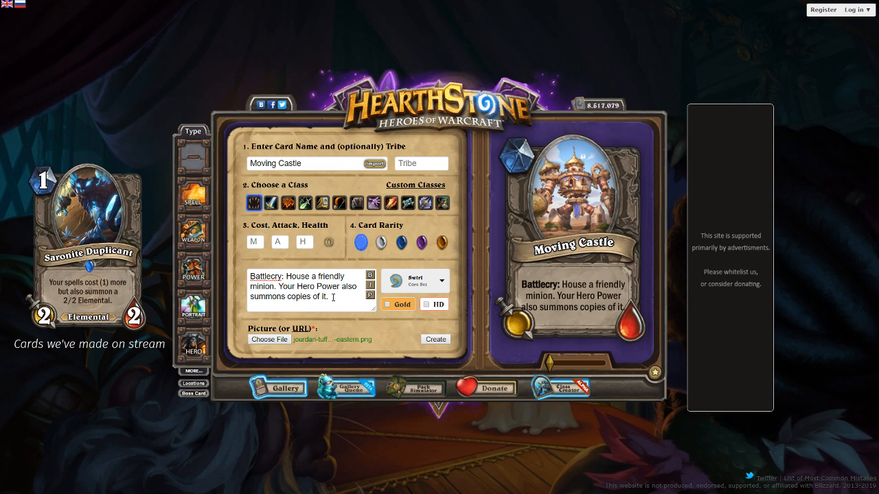
# Set the card's tribe to Mech and give it the purple epic rarity gem
pyautogui.click(410, 162)
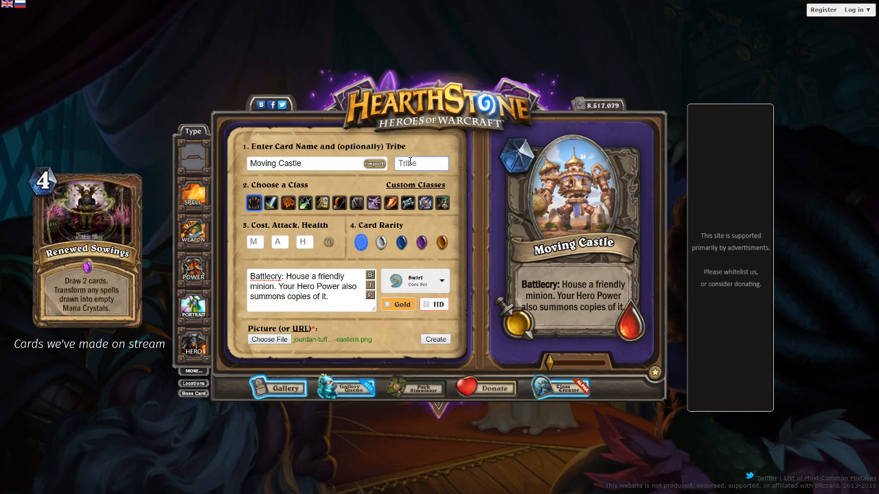
pyautogui.write('Mech')
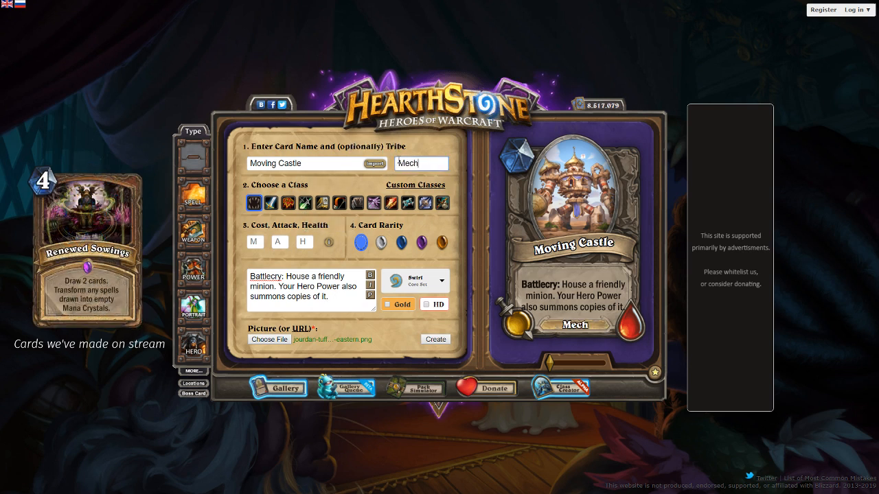
pyautogui.click(374, 296)
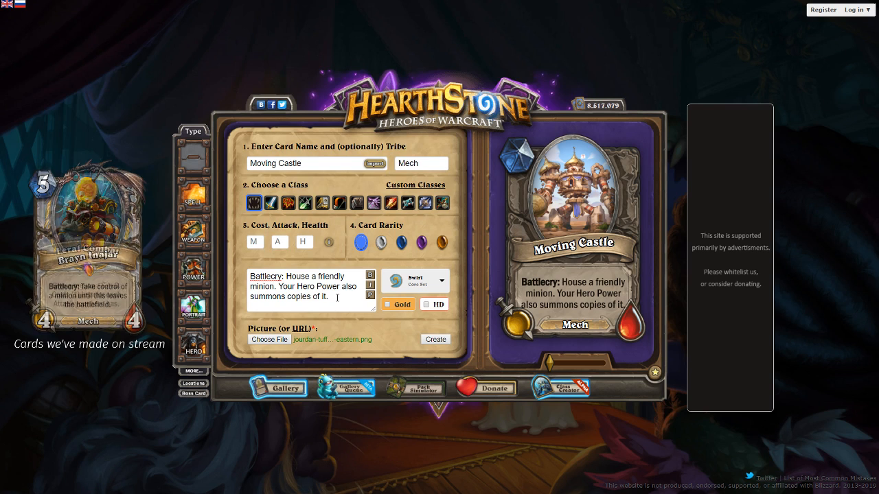
pyautogui.click(421, 242)
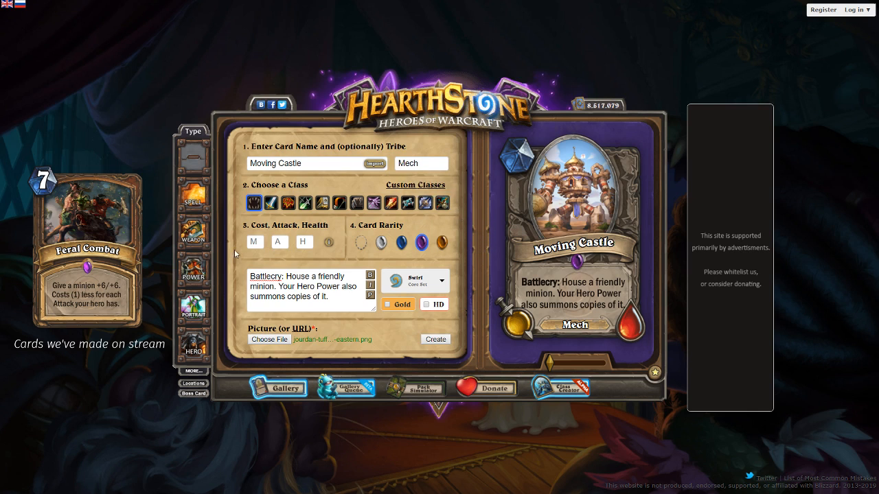
# Set the minion's cost to 6, attack to 3 and health to 9
pyautogui.click(256, 242)
pyautogui.write('7')
pyautogui.press('BackSpace')
pyautogui.write('6')
pyautogui.press('Tab')
pyautogui.write('6')
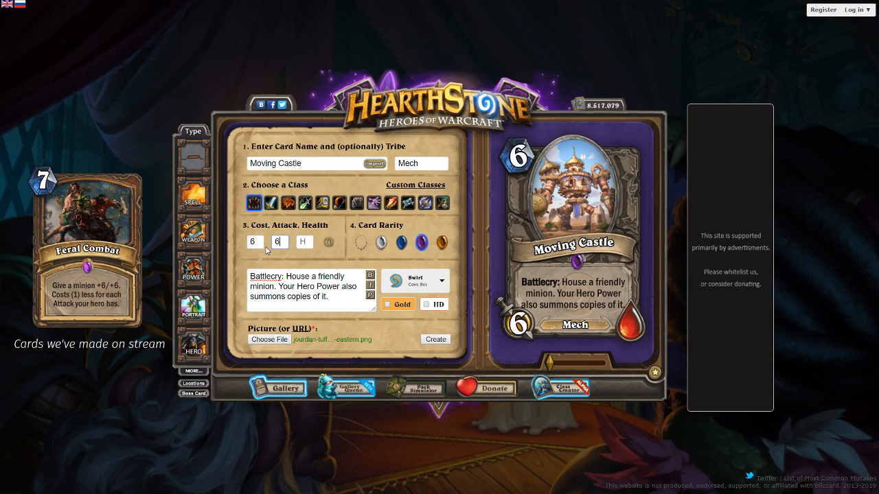
pyautogui.press('Tab')
pyautogui.write('6')
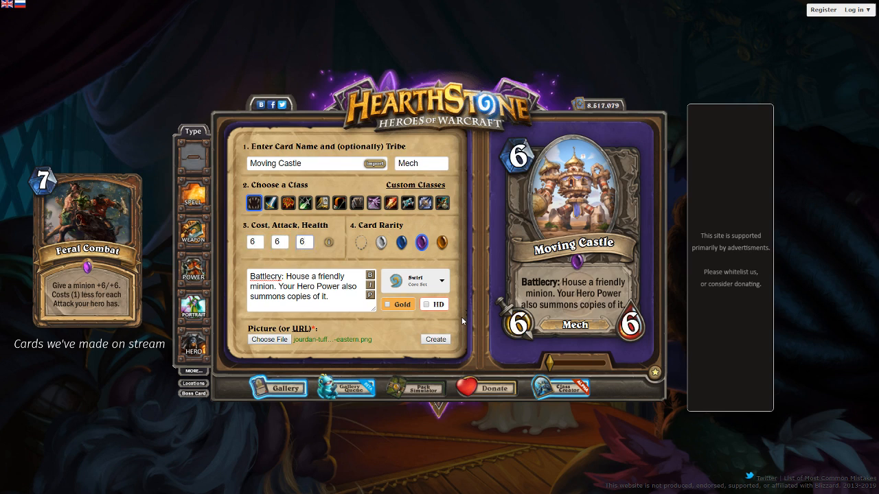
pyautogui.hotkey('shift', 'Tab')
pyautogui.write('3')
pyautogui.press('Tab')
pyautogui.write('9')
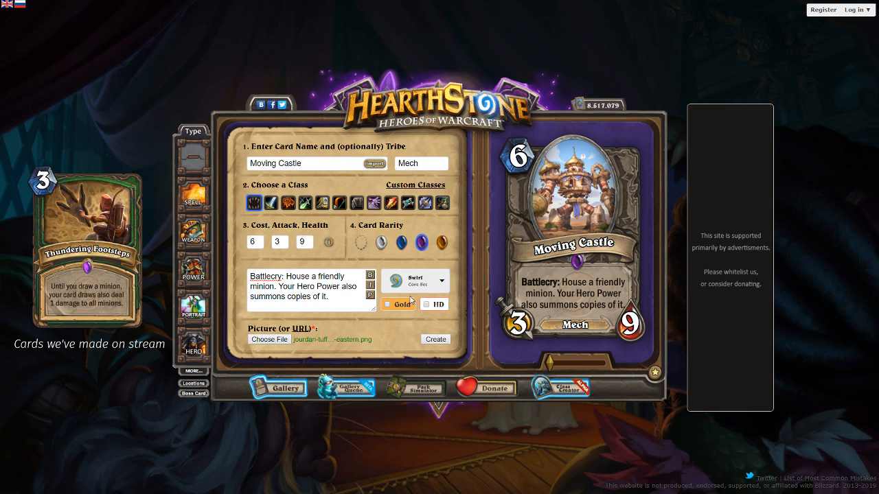
# Create the finished card, download its image as moving castle.png and dismiss the download notice
pyautogui.click(435, 340)
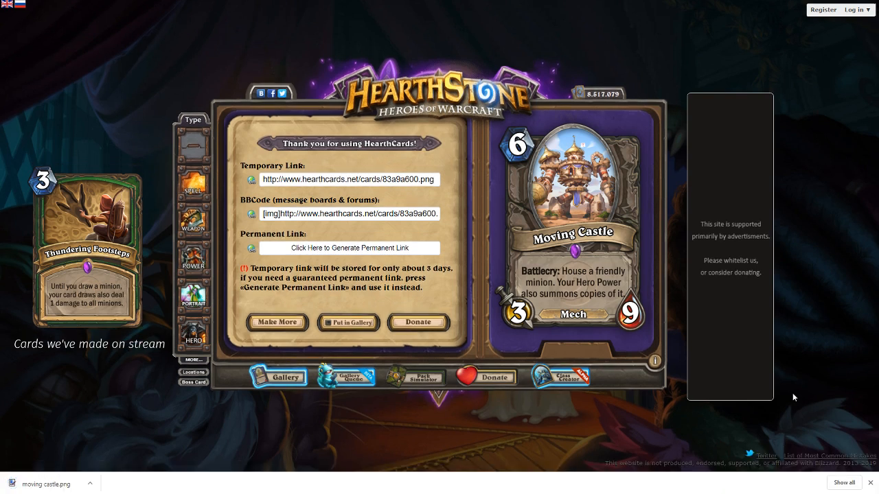
pyautogui.click(870, 483)
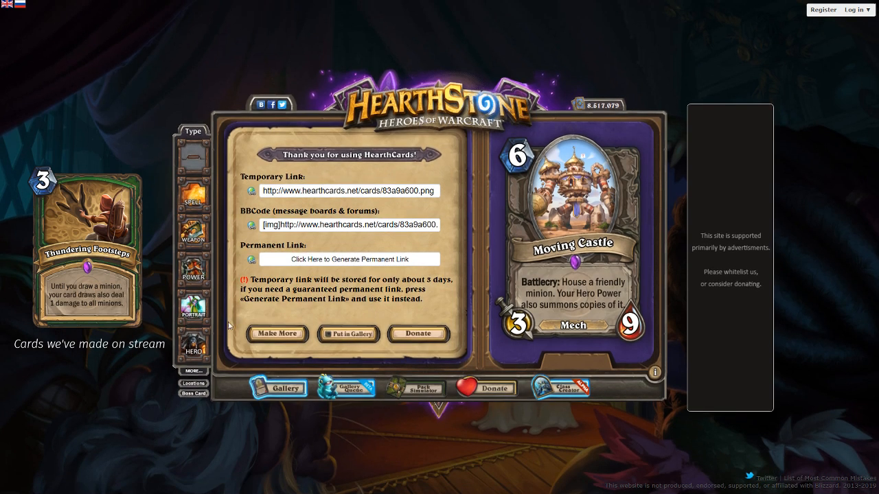
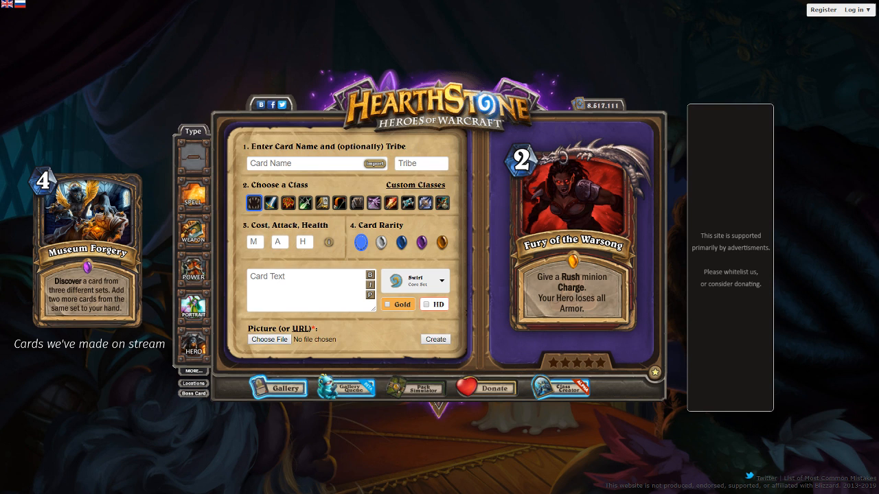
# Name the new card Eel and set its tribe to Beast
pyautogui.click(316, 166)
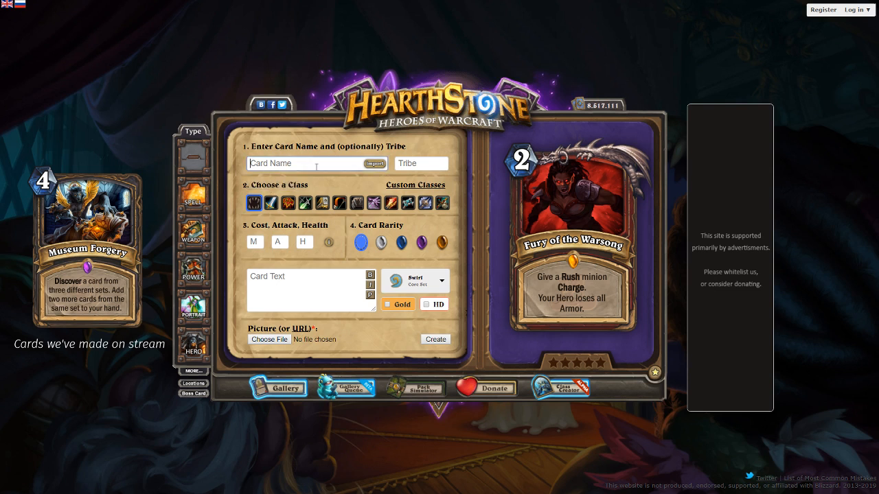
pyautogui.write('Make')
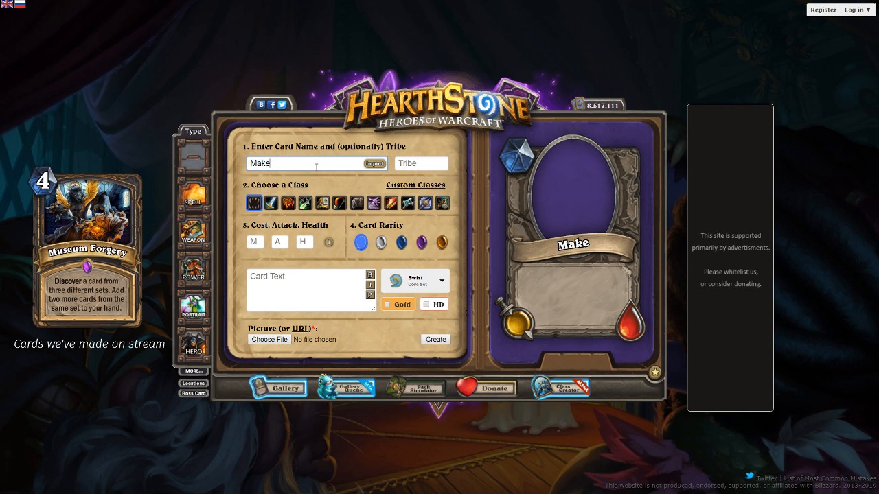
pyautogui.write(' An EEL')
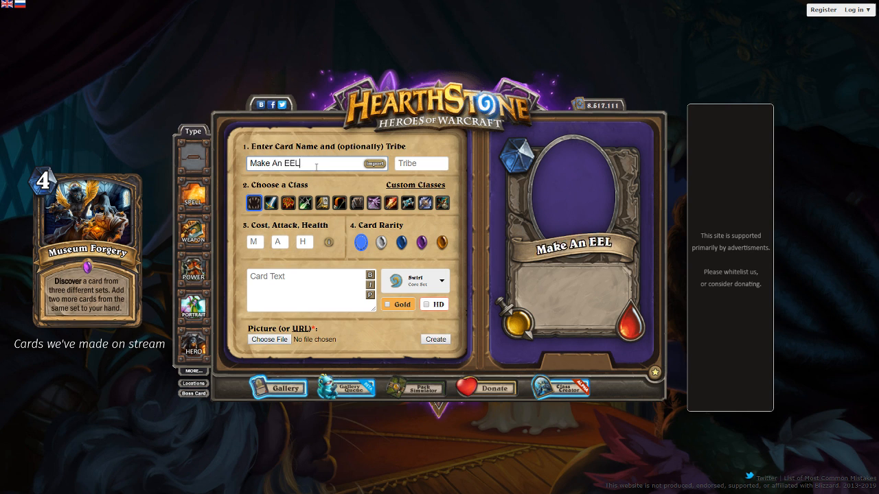
pyautogui.hotkey('ctrl', 'a')
pyautogui.press('BackSpace')
pyautogui.write('Eel')
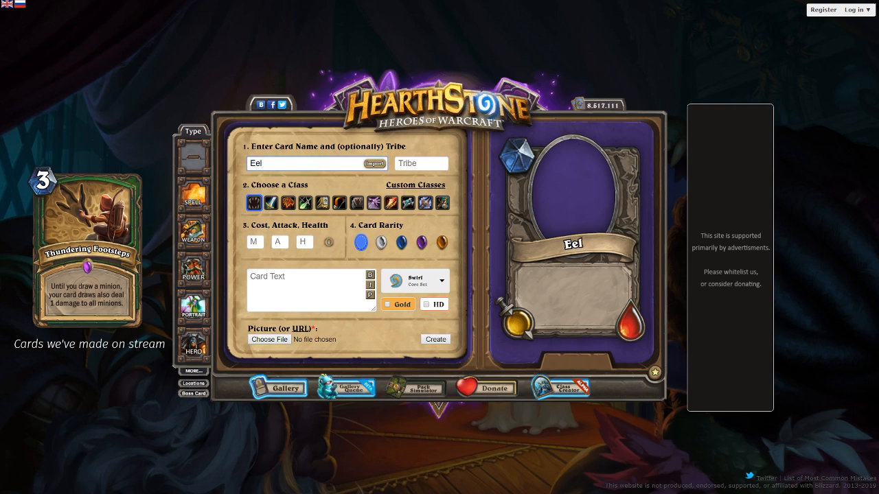
pyautogui.click(427, 164)
pyautogui.write('Beast')
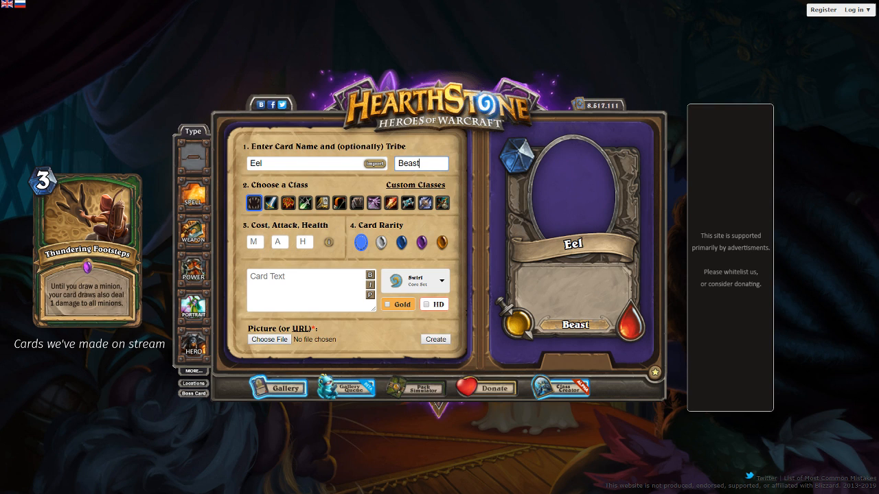
pyautogui.press('Tab')
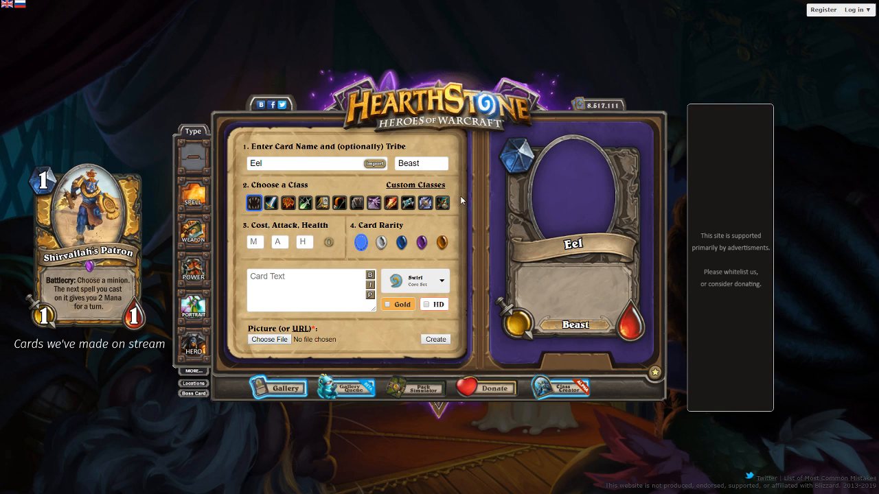
# Enter Rush as the card text, refresh the preview and clear the text field again
pyautogui.click(309, 276)
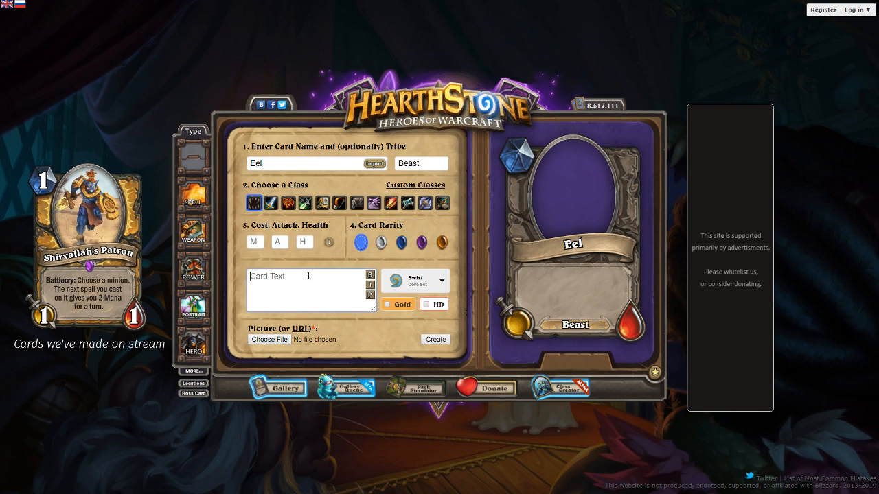
pyautogui.write('Rush')
pyautogui.click(369, 296)
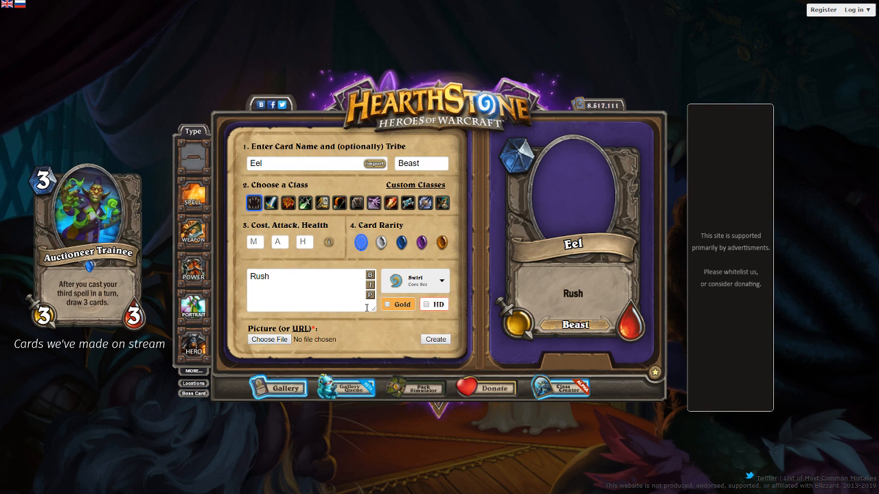
pyautogui.moveTo(293, 300); pyautogui.dragTo(229, 294)
pyautogui.press('BackSpace')
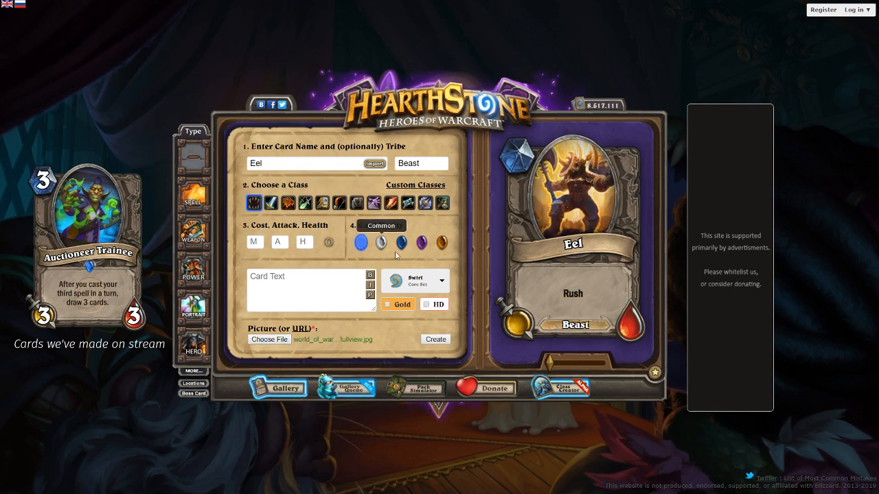
# Turn the card into a Paladin spell with no tribe and give it the Rare gem
pyautogui.click(295, 281)
pyautogui.click(193, 195)
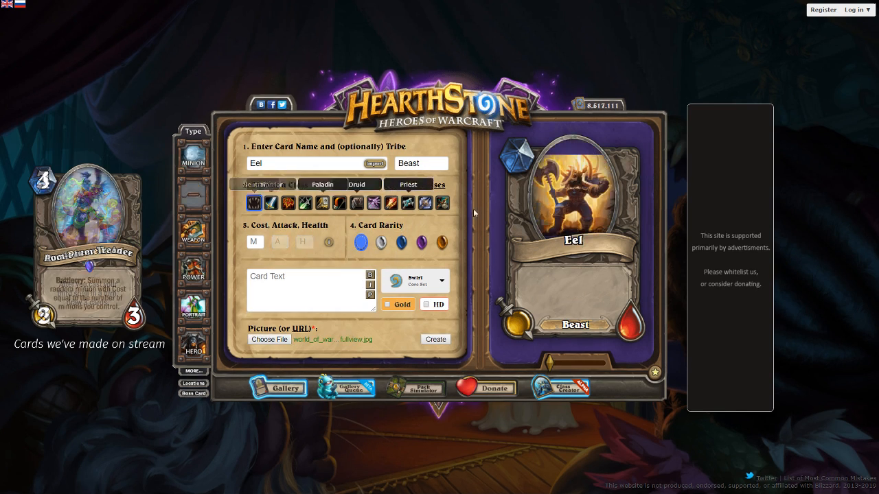
pyautogui.doubleClick(422, 163)
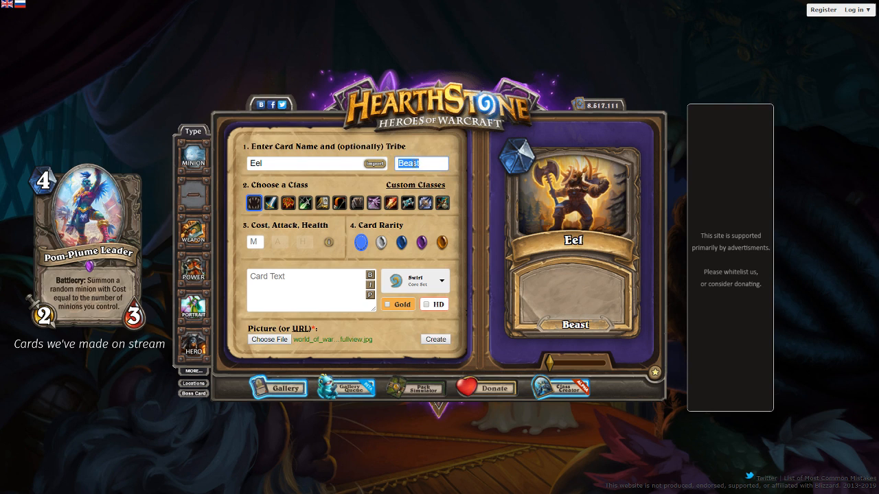
pyautogui.press('BackSpace')
pyautogui.click(322, 203)
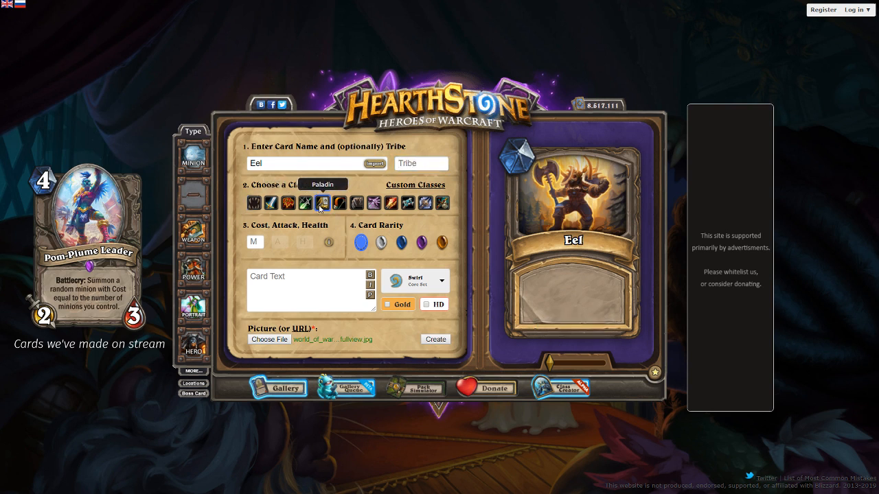
pyautogui.click(401, 242)
# Try Level Up! as the card name and clear the name field
pyautogui.doubleClick(295, 165)
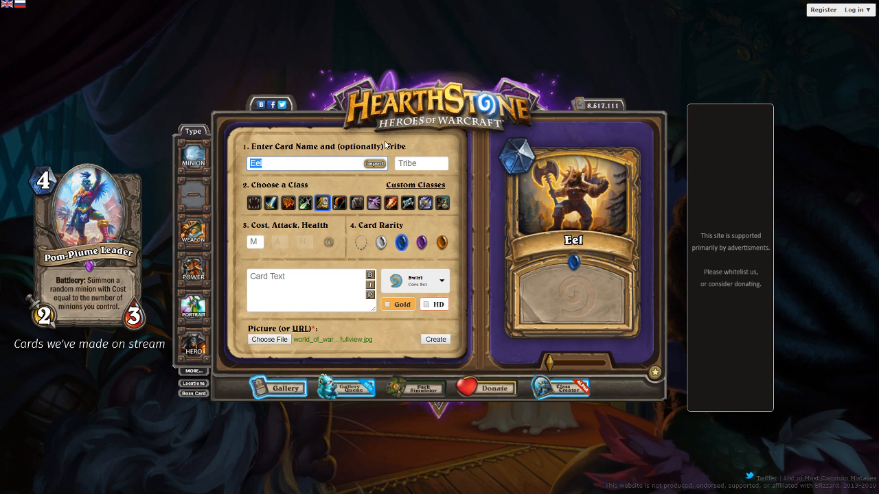
pyautogui.write('Level Up!')
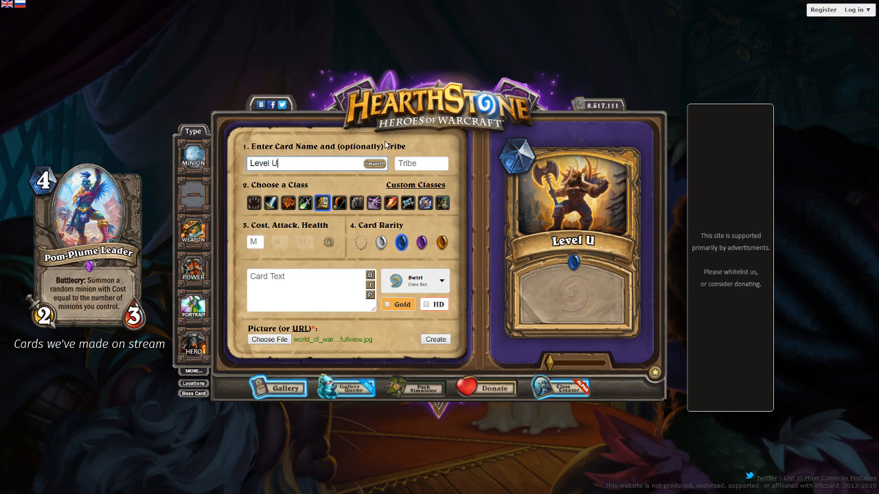
pyautogui.press('BackSpace')
pyautogui.press('BackSpace')
pyautogui.press('BackSpace')
pyautogui.press('BackSpace')
pyautogui.press('BackSpace')
pyautogui.press('BackSpace')
pyautogui.press('BackSpace')
pyautogui.press('BackSpace')
pyautogui.press('BackSpace')
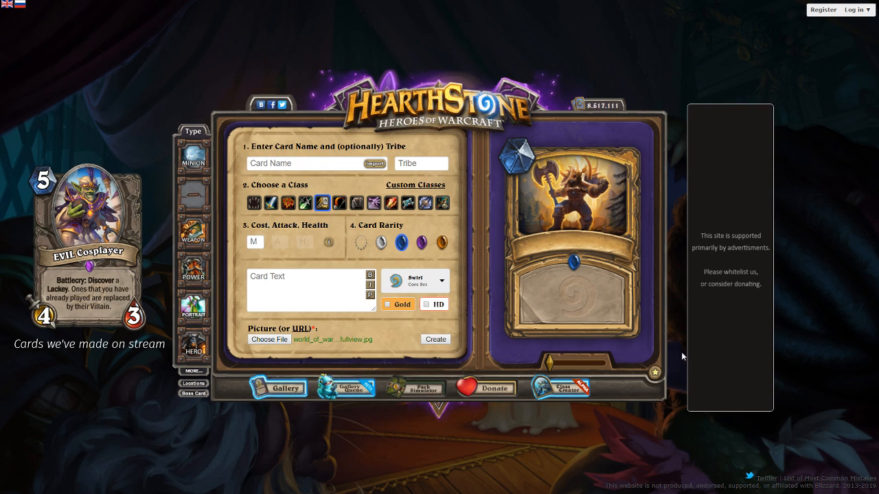
# Name the spell Surge Protection and set its mana cost to 2
pyautogui.click(300, 167)
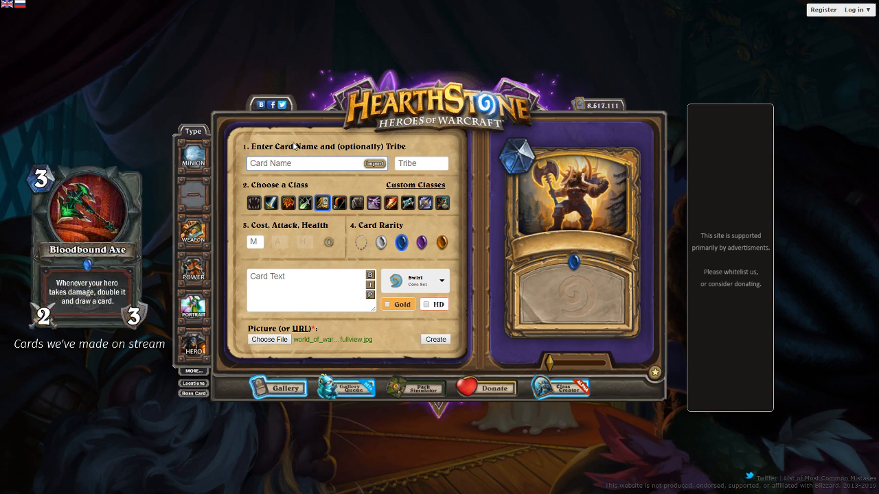
pyautogui.write('Surge Protection')
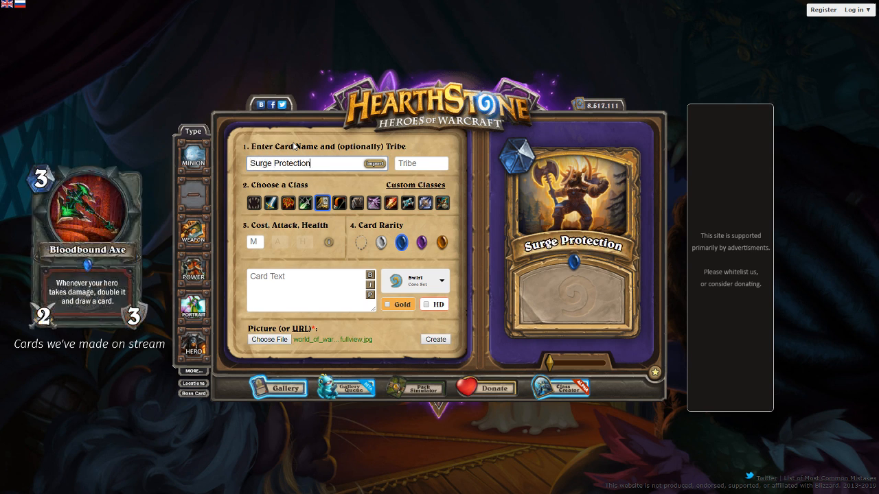
pyautogui.click(254, 242)
pyautogui.write('2')
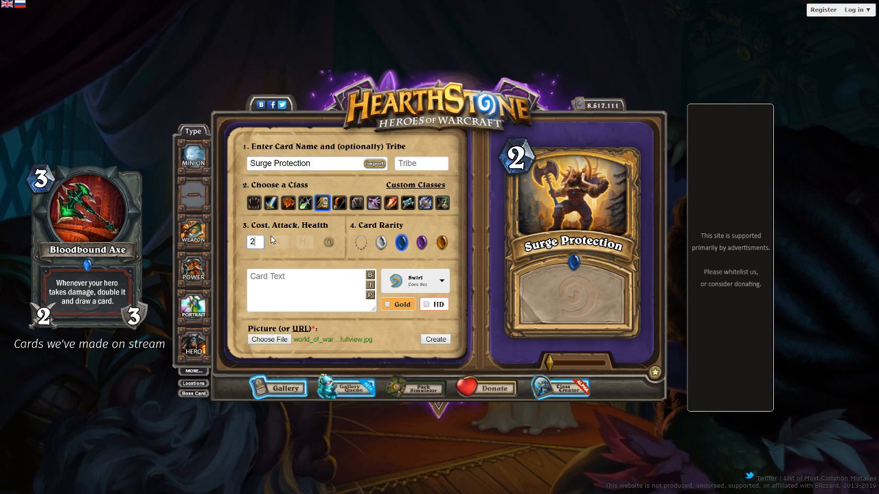
pyautogui.click(277, 279)
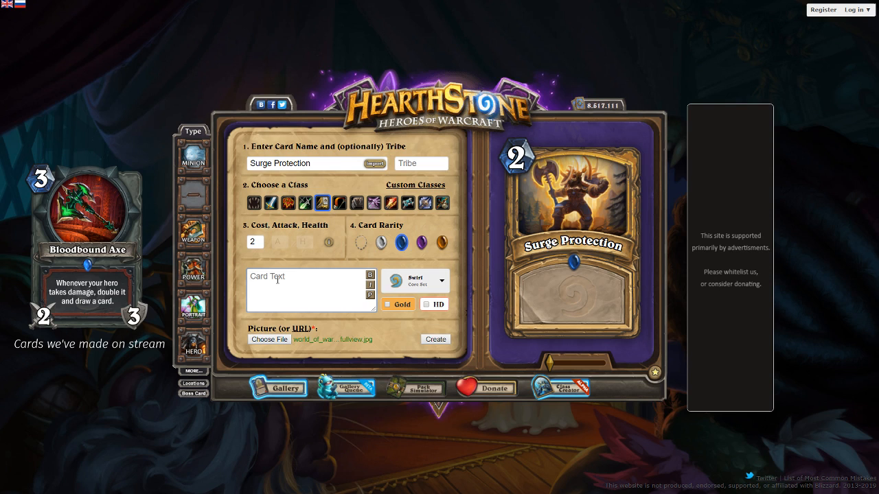
pyautogui.write('Give a minion Imm')
pyautogui.hotkey('ctrl', 'BackSpace')
pyautogui.hotkey('ctrl', 'BackSpace')
pyautogui.hotkey('ctrl', 'BackSpace')
pyautogui.hotkey('ctrl', 'BackSpace')
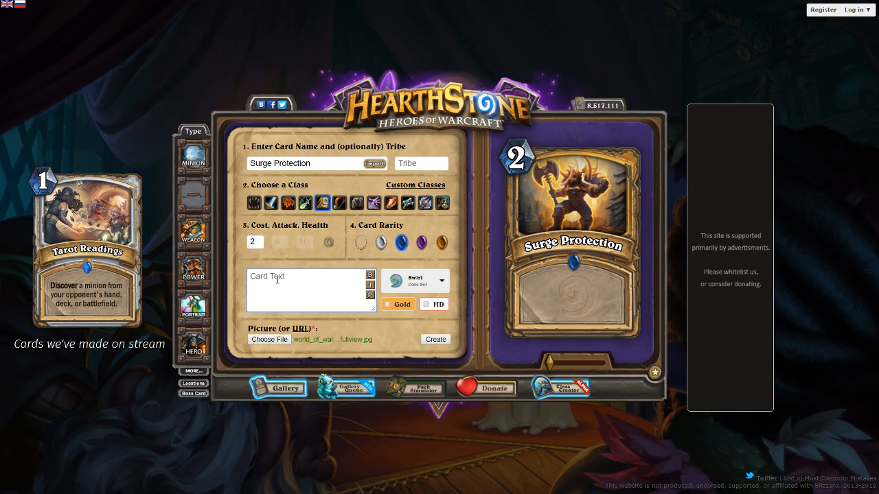
# Set the card text to "Give a friendly minion +2/+2." and refresh the preview
pyautogui.write('Give a friendly minion +2/+2.')
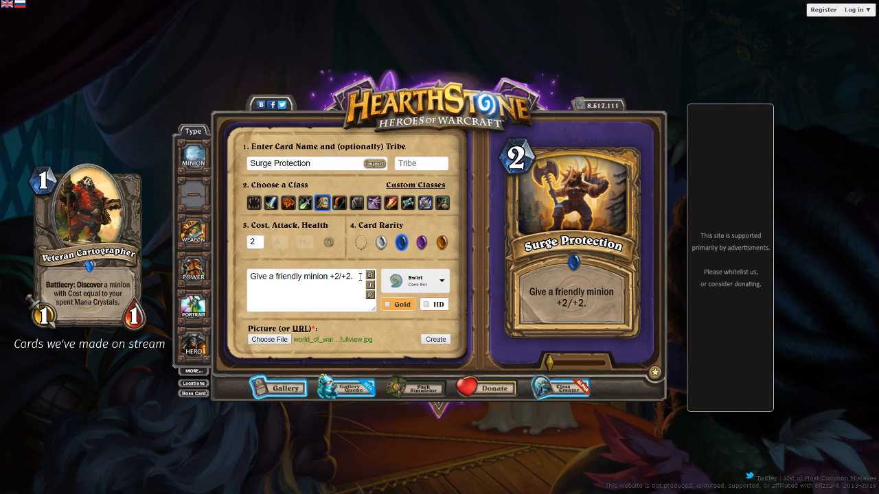
pyautogui.moveTo(360, 277); pyautogui.dragTo(213, 255)
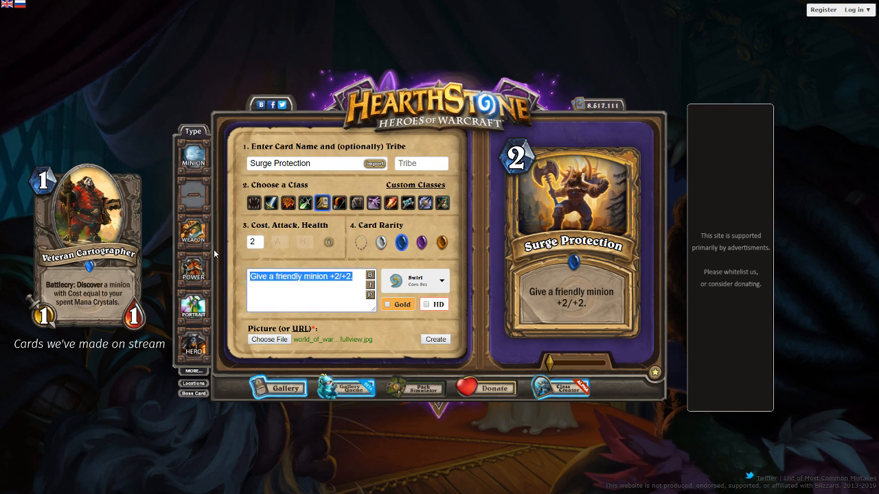
pyautogui.click(353, 273)
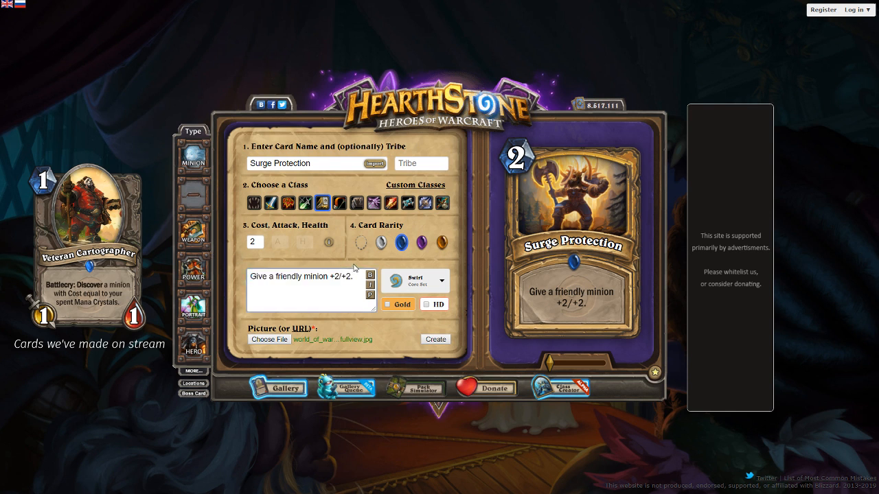
# Clear the name Surge Protection from the spell card
pyautogui.doubleClick(292, 163)
pyautogui.press('BackSpace')
pyautogui.press('BackSpace')
pyautogui.press('BackSpace')
pyautogui.press('BackSpace')
pyautogui.press('BackSpace')
pyautogui.press('BackSpace')
pyautogui.press('BackSpace')
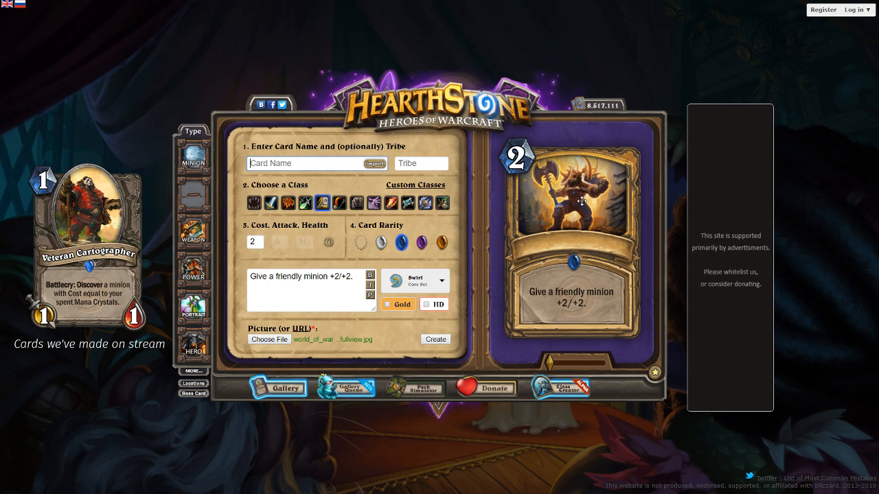
# Adjust the position of the axe-wielding warrior artwork inside the card frame
pyautogui.moveTo(582, 201); pyautogui.dragTo(585, 226)
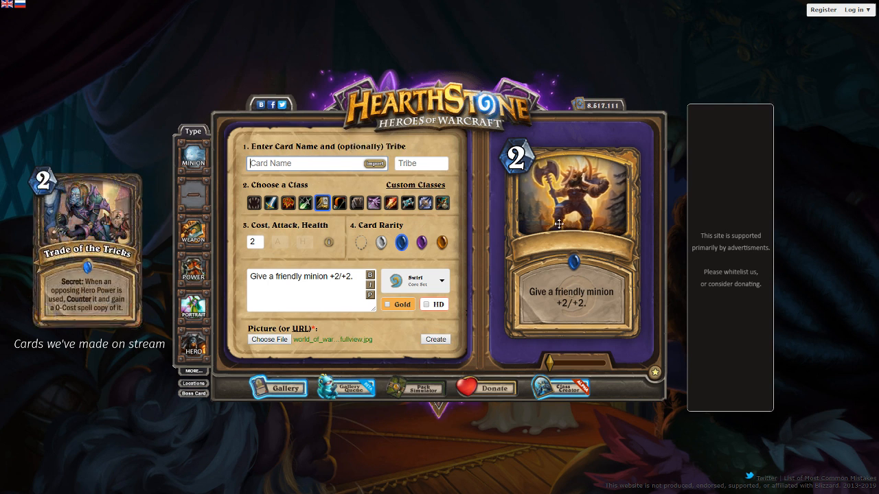
pyautogui.click(327, 165)
pyautogui.scroll(3, 596, 194)
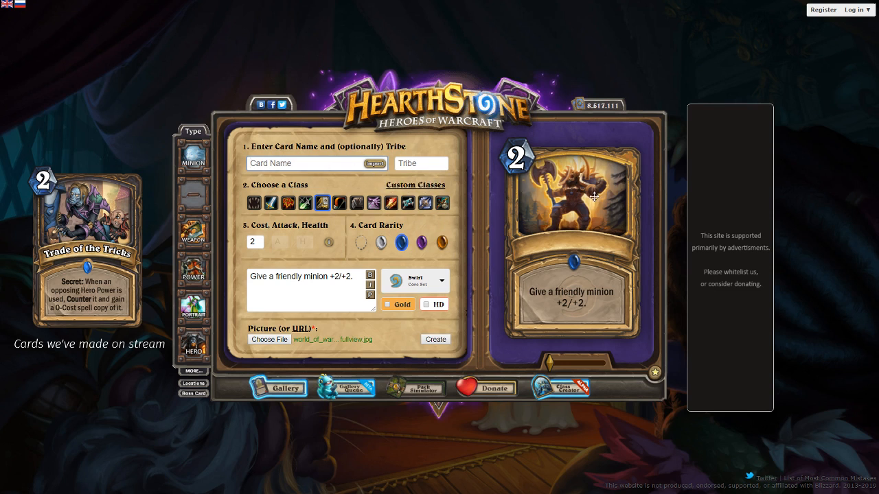
pyautogui.scroll(3, 597, 191)
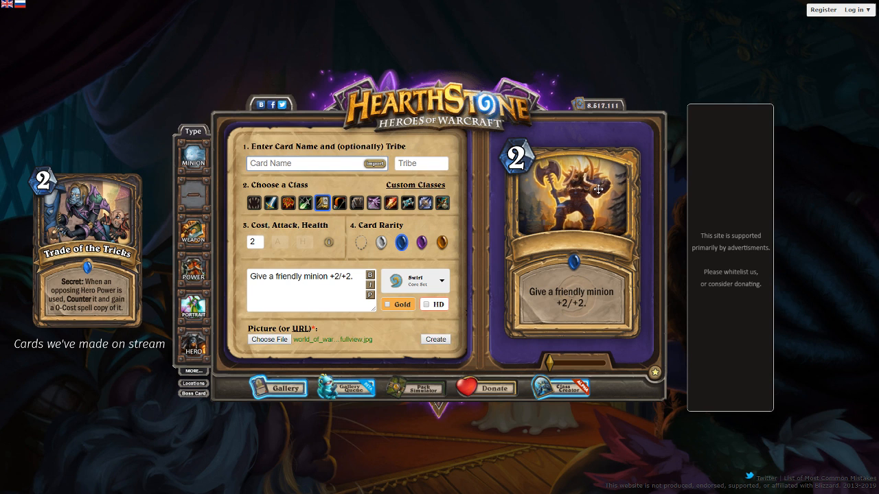
pyautogui.scroll(2, 596, 186)
pyautogui.scroll(2, 596, 182)
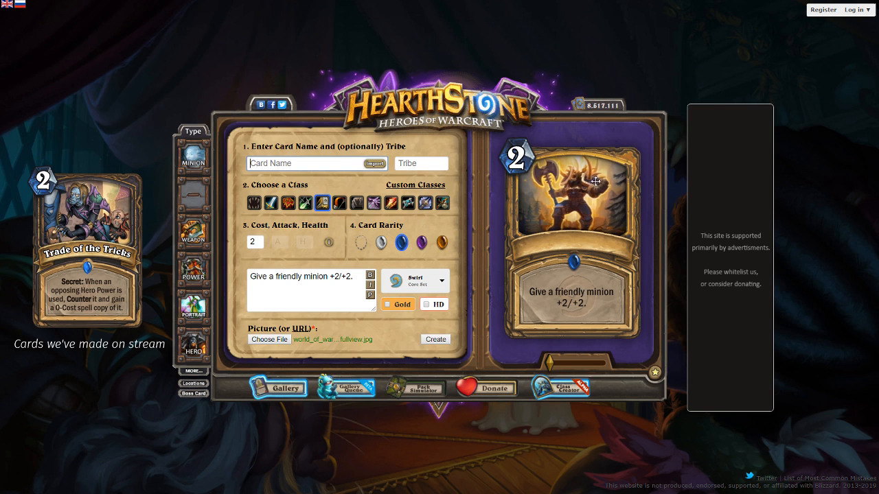
pyautogui.moveTo(595, 181); pyautogui.dragTo(596, 178)
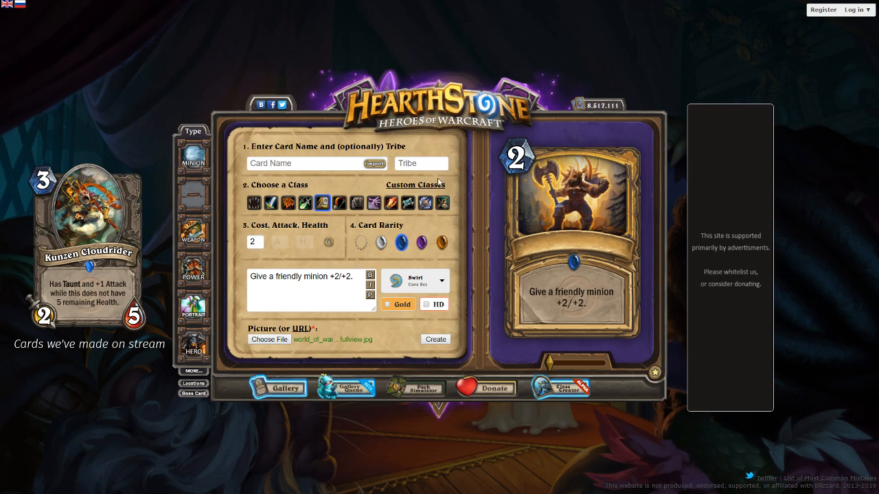
# Enter Light as the spell's card name
pyautogui.click(322, 162)
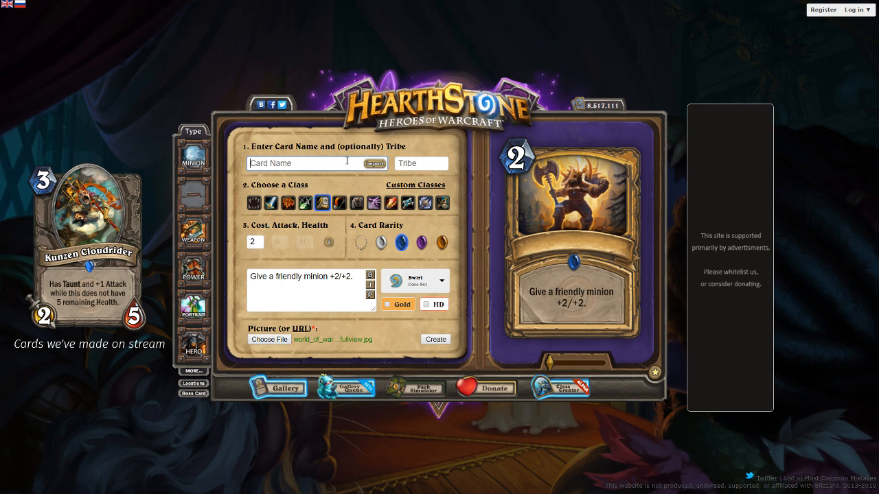
pyautogui.write('Light')
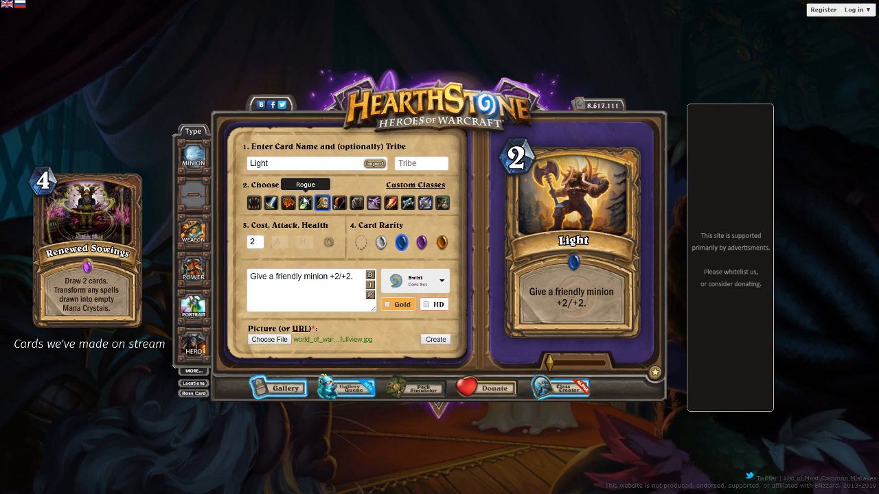
# Try enlarging and shifting the warrior artwork in the frame, and return it to its smallest zoom
pyautogui.moveTo(550, 362); pyautogui.dragTo(590, 361)
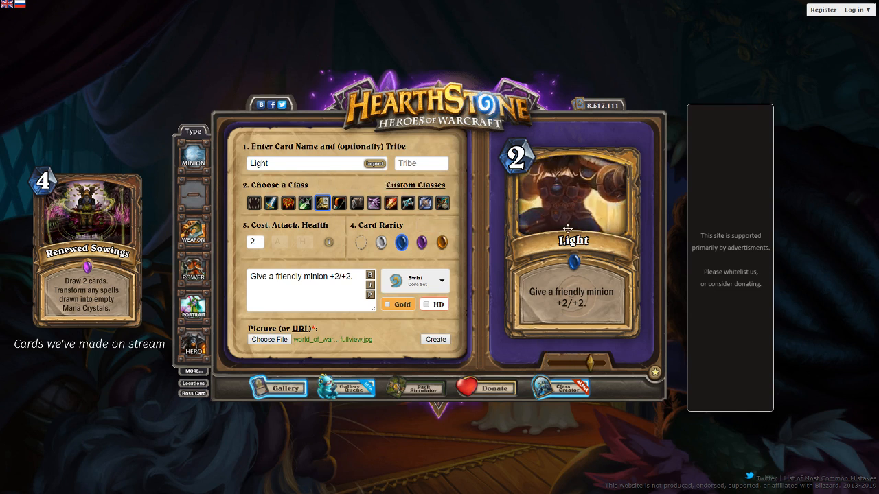
pyautogui.moveTo(560, 187); pyautogui.dragTo(596, 167)
pyautogui.moveTo(590, 362); pyautogui.dragTo(514, 369)
pyautogui.moveTo(569, 207); pyautogui.dragTo(572, 210)
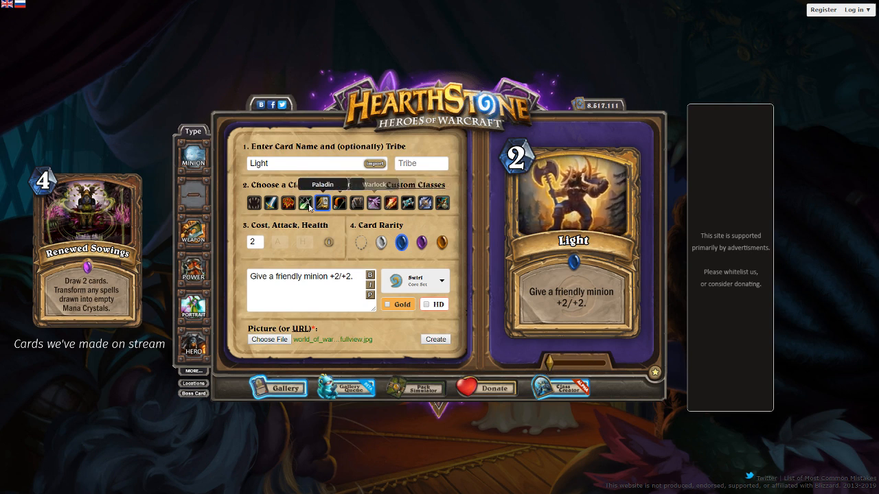
# Replace the spell's card name with Experience Gain
pyautogui.doubleClick(276, 161)
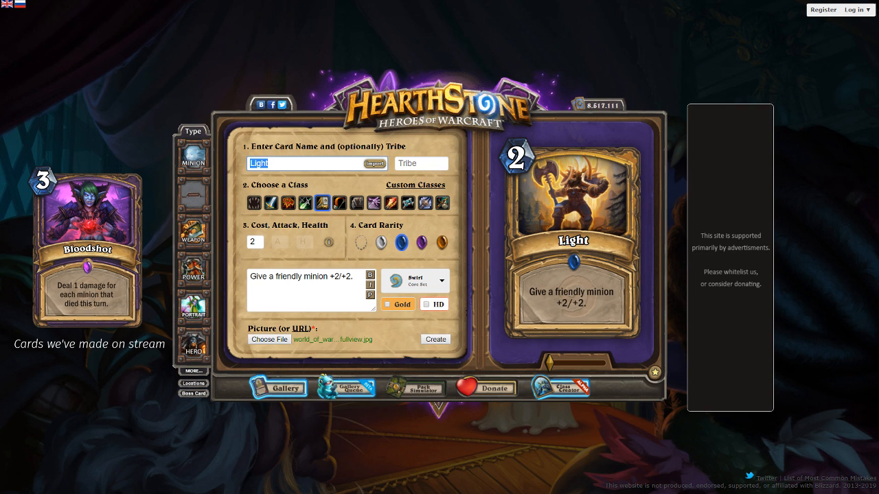
pyautogui.click(339, 166)
pyautogui.hotkey('ctrl', 'a')
pyautogui.write('E')
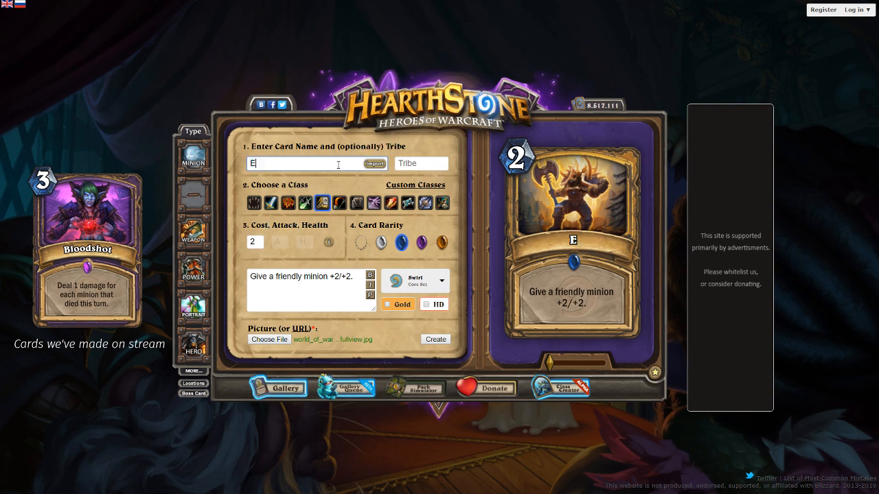
pyautogui.write('xperience Gain')
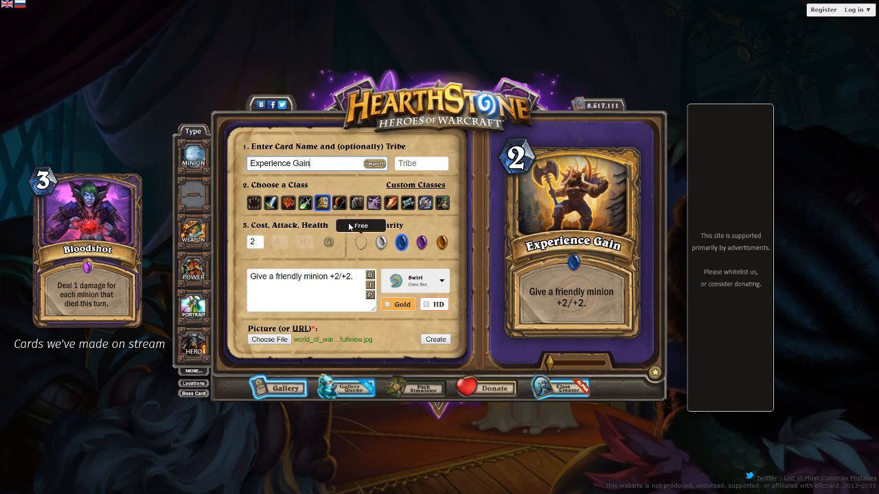
# Rename the spell card as Gain Experience
pyautogui.hotkey('ctrl', 'a')
pyautogui.write('Gani Ex')
pyautogui.press('BackSpace')
pyautogui.press('BackSpace')
pyautogui.press('BackSpace')
pyautogui.hotkey('ctrl', 'a')
pyautogui.write('Gan')
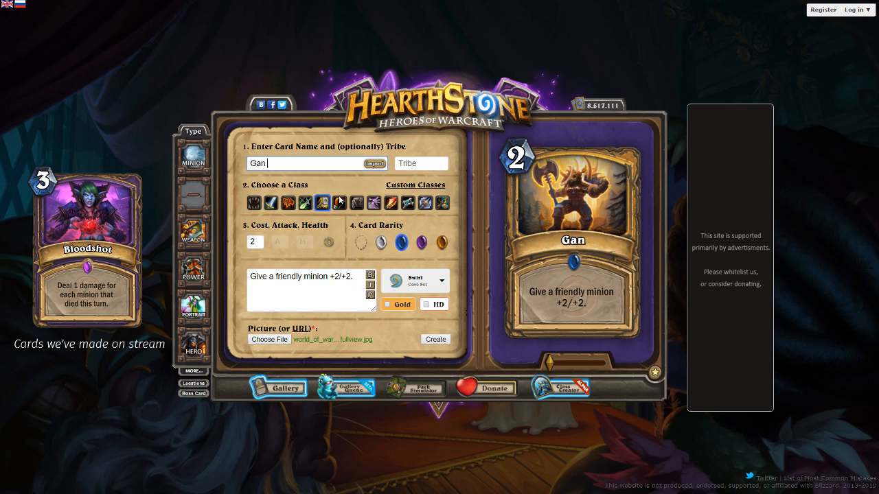
pyautogui.press('BackSpace')
pyautogui.write('in Experience')
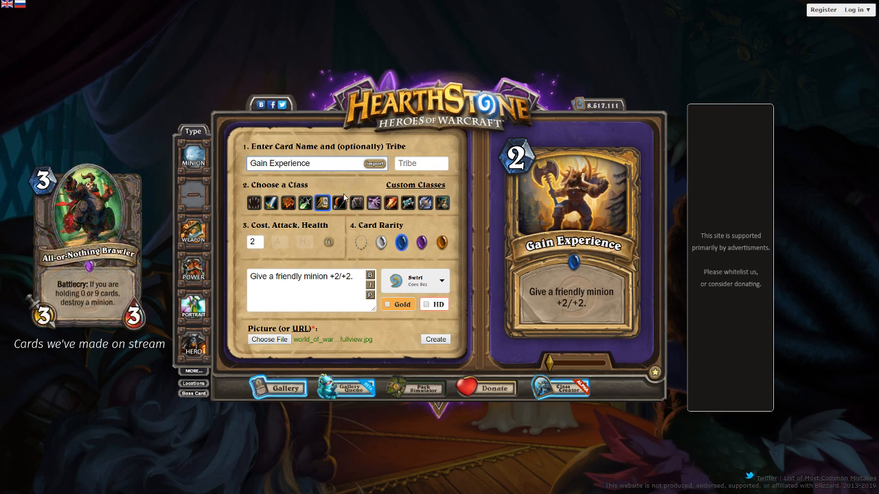
# Set the spell's cost to 3 and replace its text with "Give a minion +3/+3. Shuffle three copies of it into your deck."
pyautogui.doubleClick(253, 245)
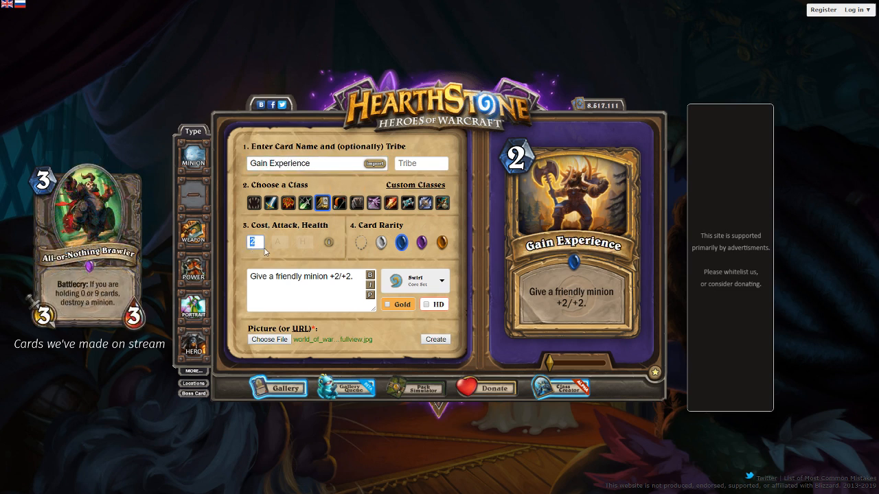
pyautogui.write('3')
pyautogui.moveTo(355, 277); pyautogui.dragTo(248, 270)
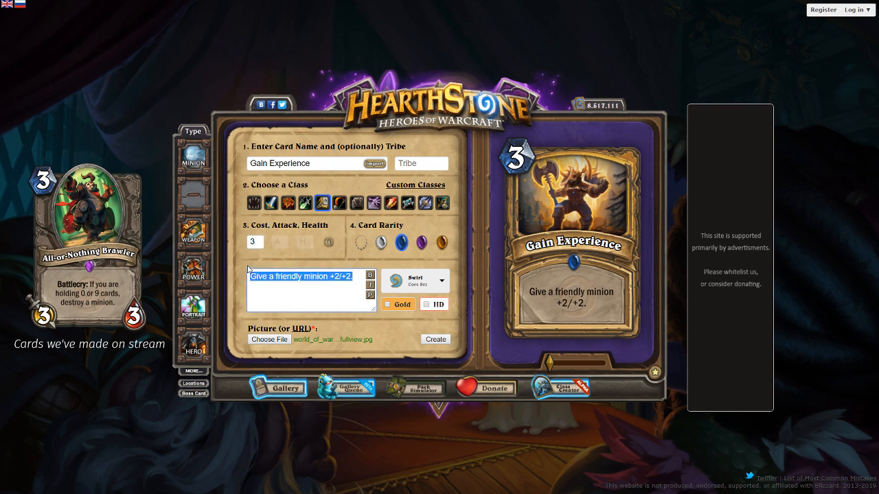
pyautogui.write('Give a ')
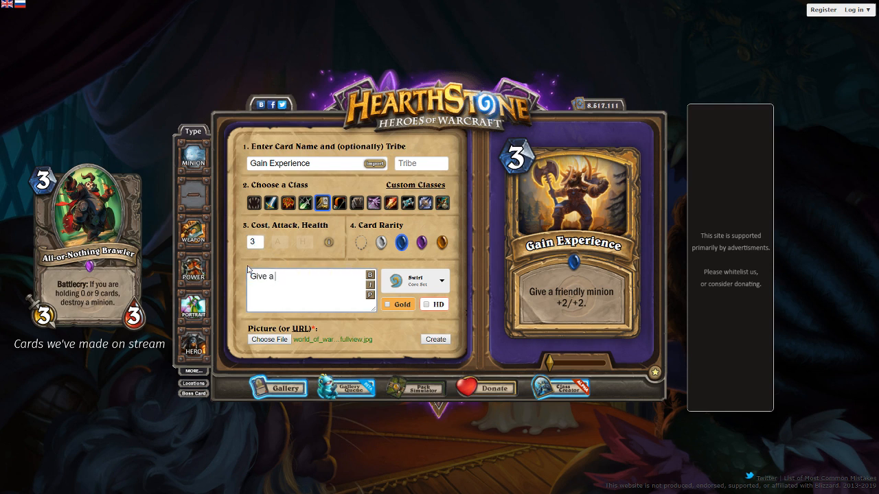
pyautogui.write('minion +3/+3. Sha')
pyautogui.press('BackSpace')
pyautogui.press('BackSpace')
pyautogui.press('BackSpace')
pyautogui.press('BackSpace')
pyautogui.press('BackSpace')
pyautogui.write('. Shuffle three copeies')
pyautogui.hotkey('ctrl', 'BackSpace')
pyautogui.write('co')
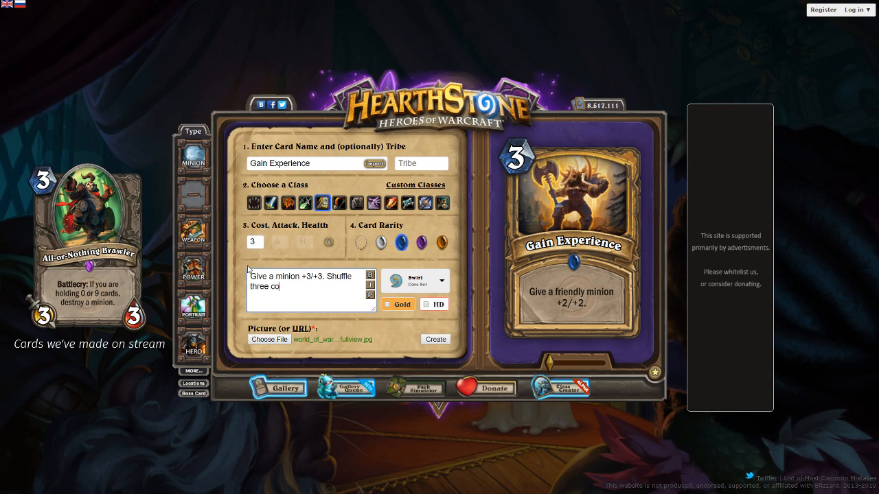
pyautogui.write('pies of it into your deck.')
pyautogui.click(370, 298)
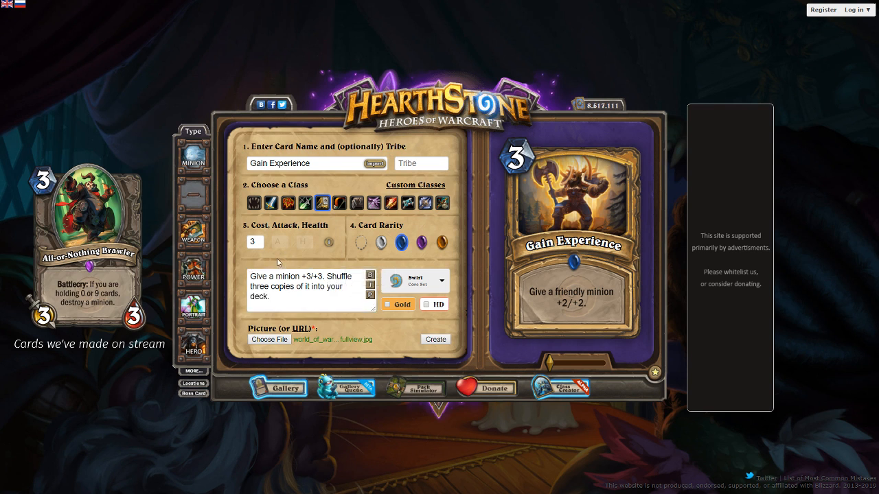
# Set the spell's cost to 4 and preview the three-copies text on the card
pyautogui.moveTo(258, 242); pyautogui.dragTo(242, 242)
pyautogui.write('4')
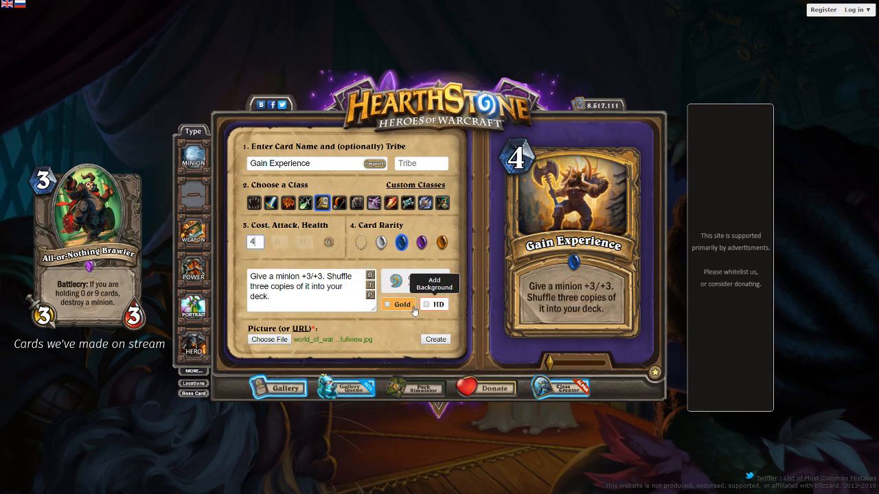
pyautogui.click(371, 296)
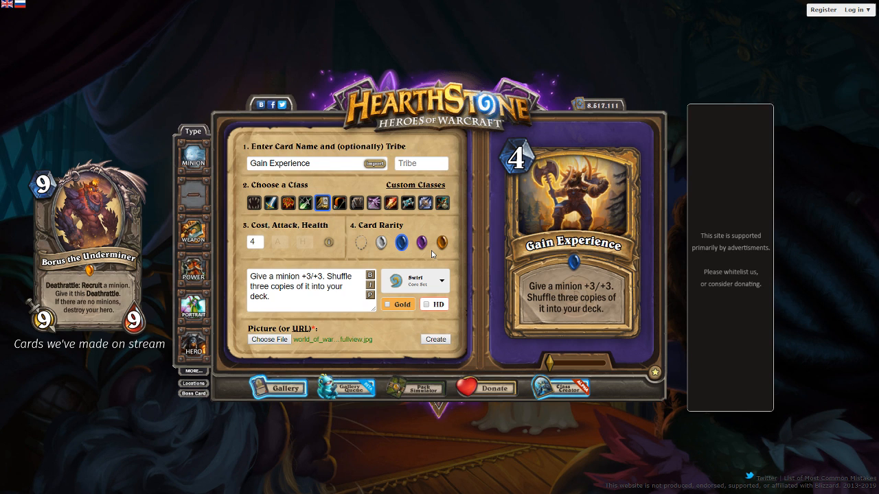
# Try rewording the card text as "Give a minion +3/+3. When it dies", and restart it as "Give a friendly minion"
pyautogui.hotkey('ctrl', 'a')
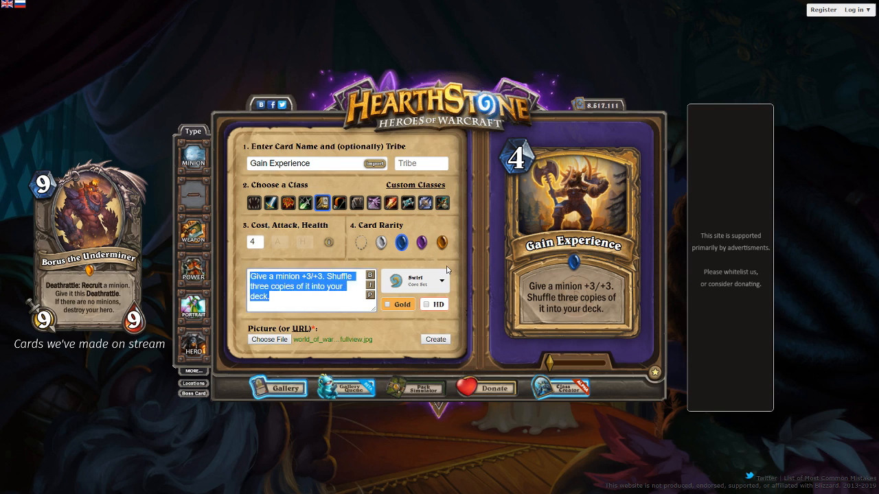
pyautogui.write('Give a minion +3')
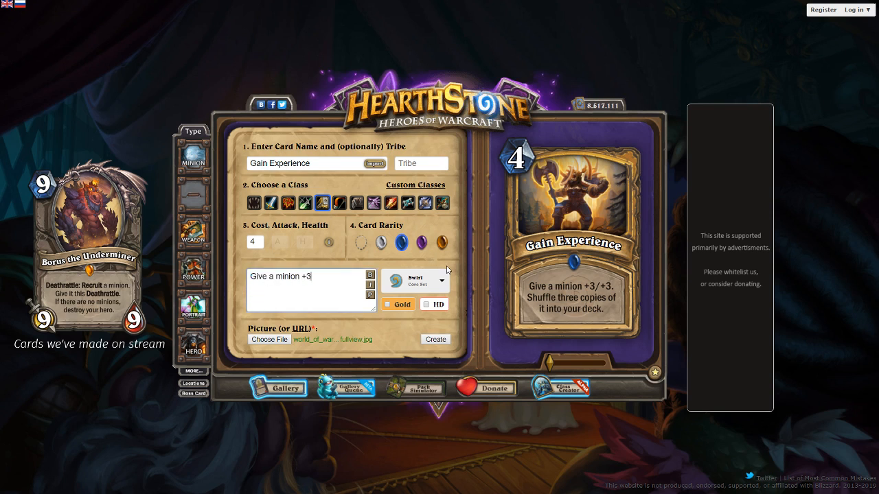
pyautogui.write('/+3. When it dies')
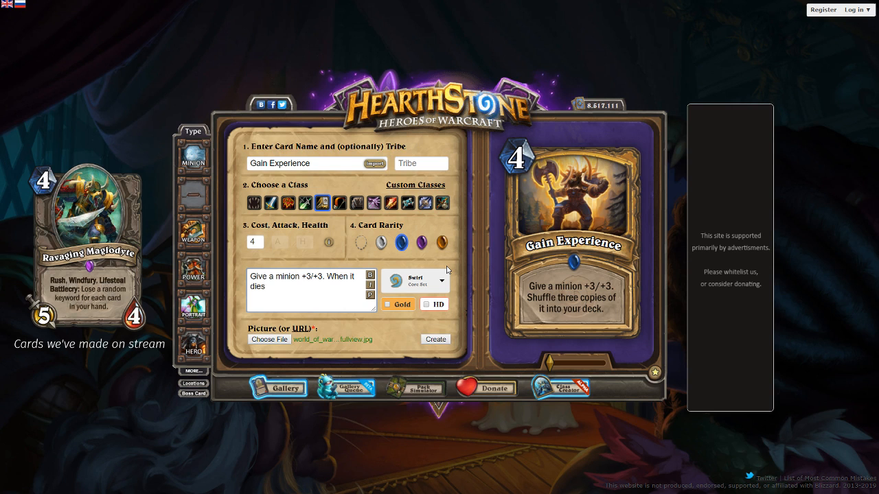
pyautogui.hotkey('ctrl', 'a')
pyautogui.write('Gi')
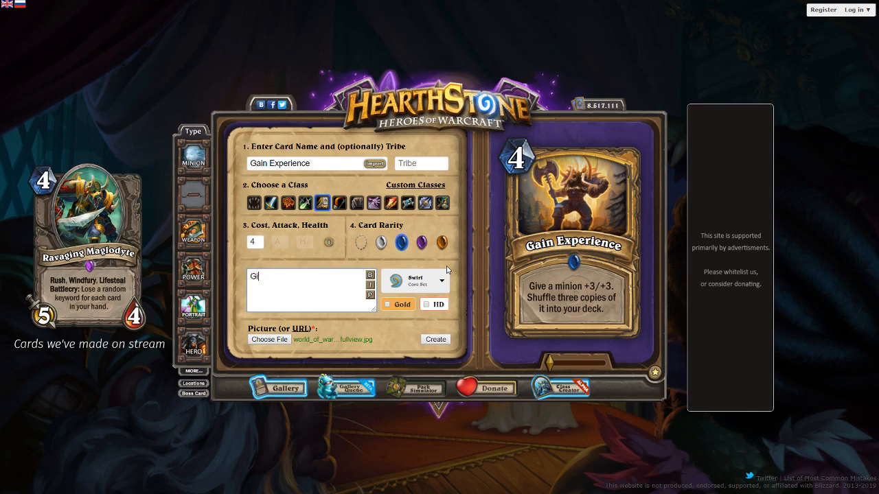
pyautogui.write('ve a friendly minion')
# Replace the card text with "Choose a friendly minion. When it dies, return it to your hand with +2/+2." and preview it
pyautogui.hotkey('ctrl', 'a')
pyautogui.write('Choose a friendly minoin')
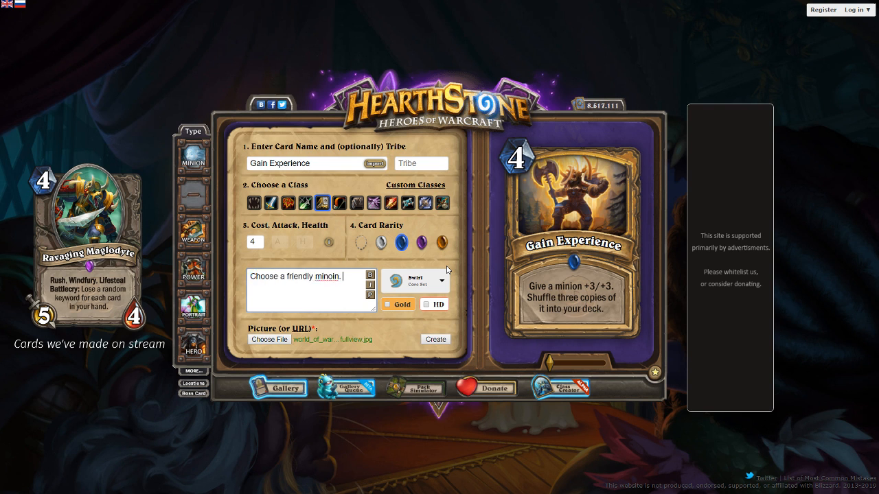
pyautogui.hotkey('ctrl', 'BackSpace')
pyautogui.write('miion')
pyautogui.press('BackSpace')
pyautogui.press('BackSpace')
pyautogui.press('BackSpace')
pyautogui.write('nion.')
pyautogui.press('Return')
pyautogui.write('When it dies, return it to your hand with +2/+2.')
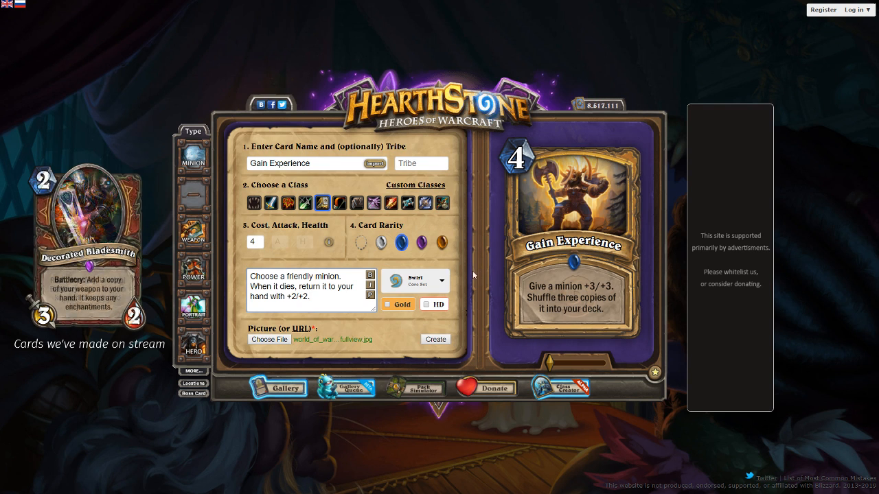
pyautogui.click(370, 295)
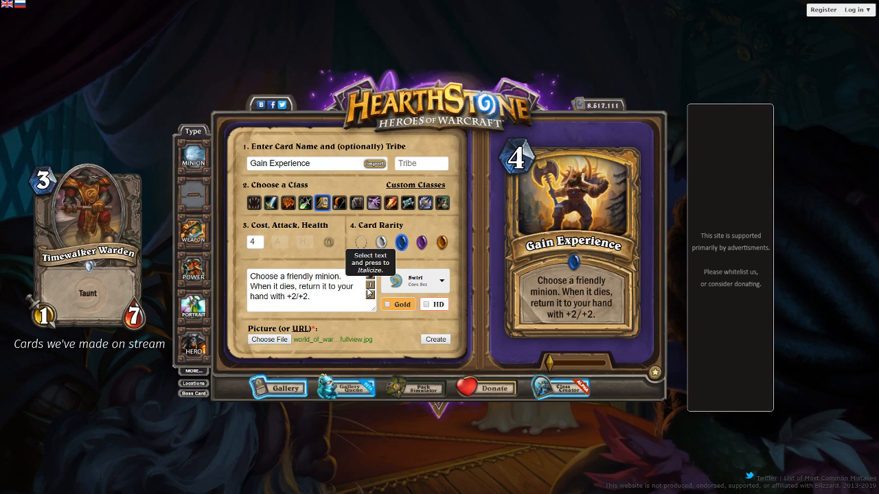
# Set the spell's cost to 5 and replace its text with "Shuffle a minion into its owners deck with +5/+5.", previewing it on the card
pyautogui.moveTo(259, 241); pyautogui.dragTo(223, 243)
pyautogui.write('5')
pyautogui.moveTo(322, 308); pyautogui.dragTo(253, 276)
pyautogui.write('Shuffle a minon')
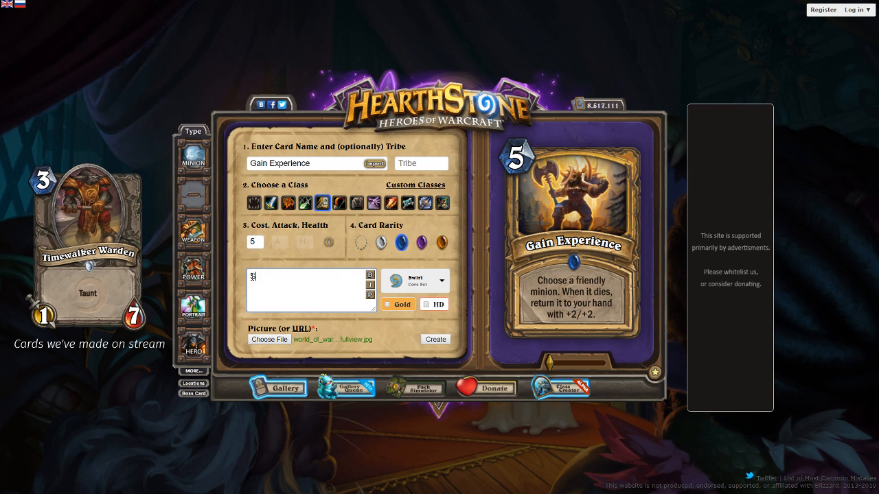
pyautogui.press('BackSpace')
pyautogui.press('BackSpace')
pyautogui.write("ion into it's owners")
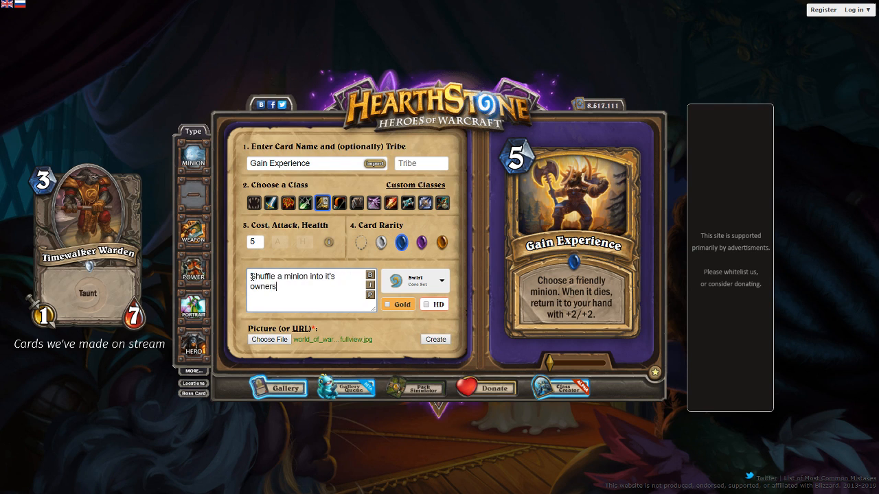
pyautogui.write(' deck with +5/+5.')
pyautogui.click(371, 295)
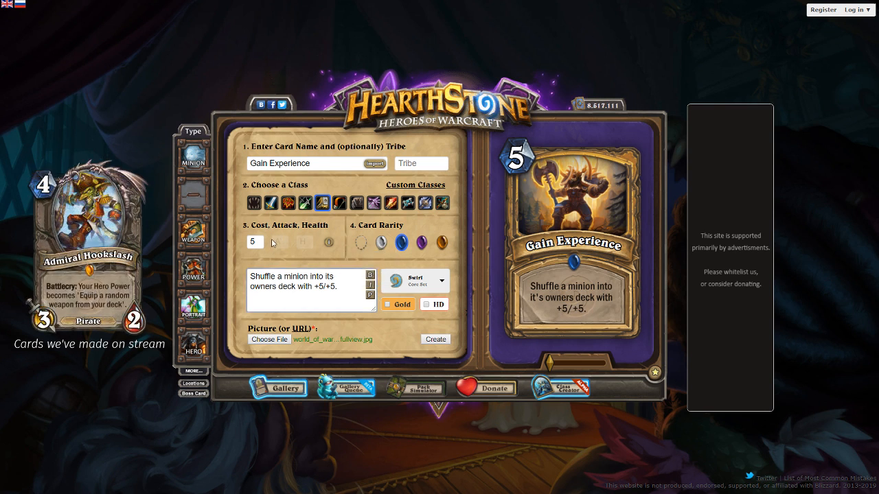
# Set the spell's cost to 6 and refresh the text preview on the card
pyautogui.moveTo(262, 242); pyautogui.dragTo(235, 235)
pyautogui.write('6')
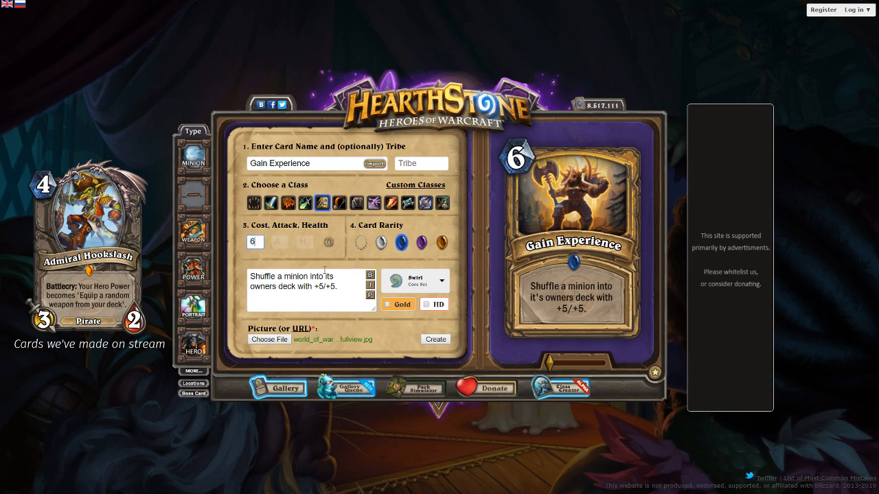
pyautogui.click(370, 296)
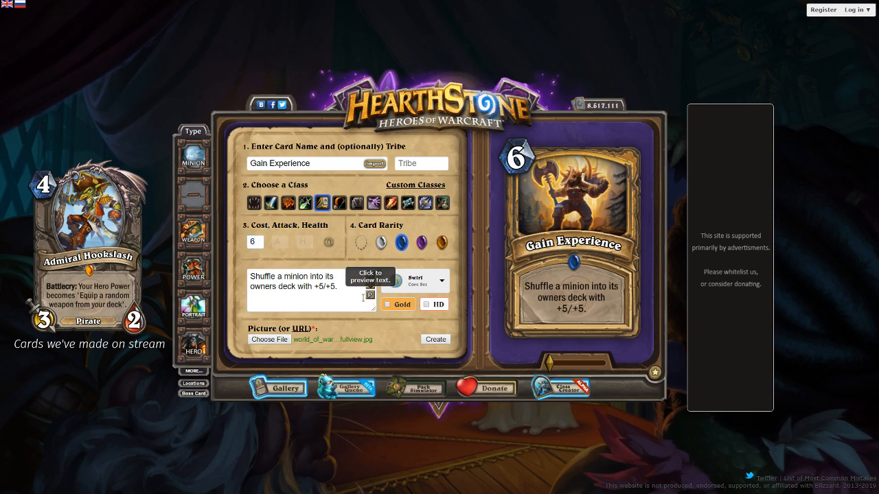
# Start a new line before "its" in the card text, correct "owners" to "owner's", and preview the text
pyautogui.click(325, 277)
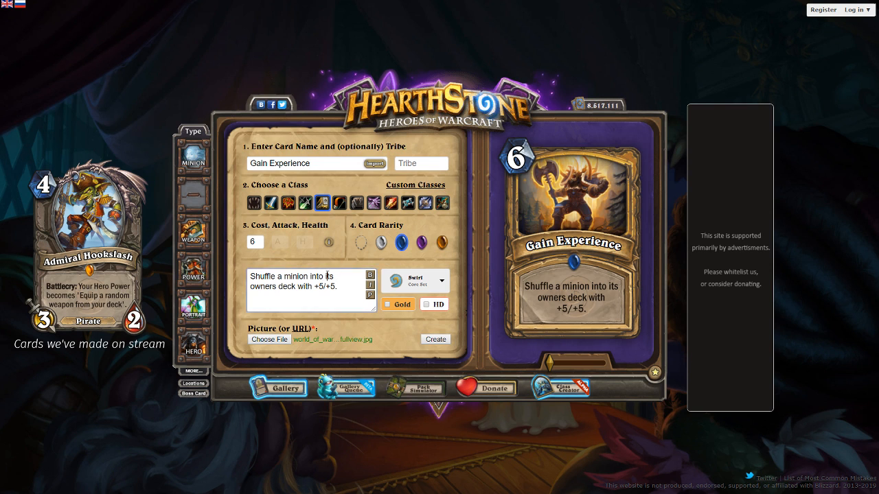
pyautogui.press('Return')
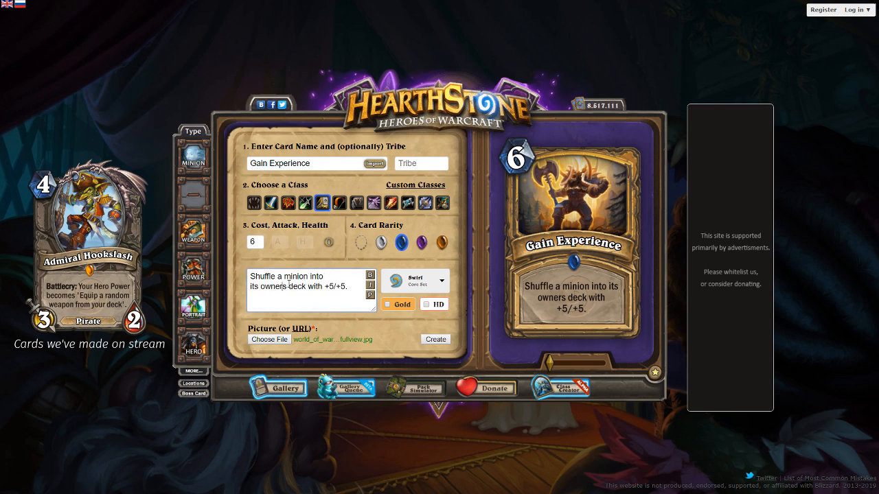
pyautogui.click(286, 286)
pyautogui.write("'")
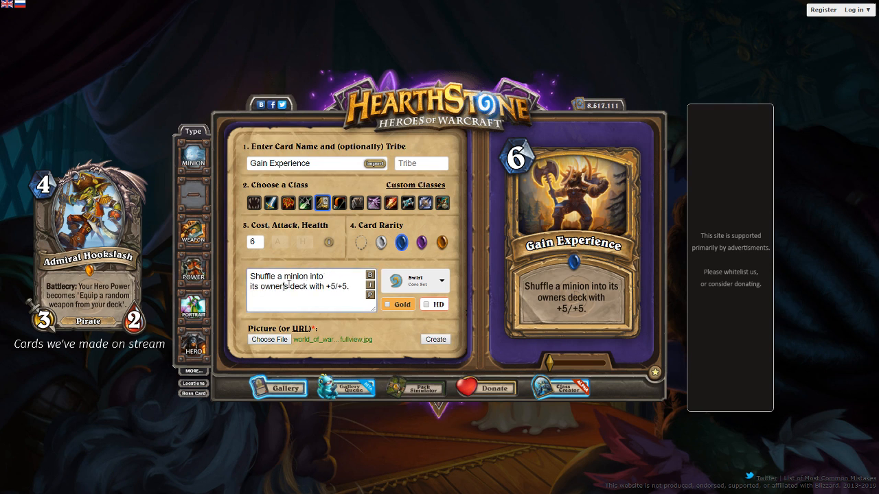
pyautogui.click(370, 295)
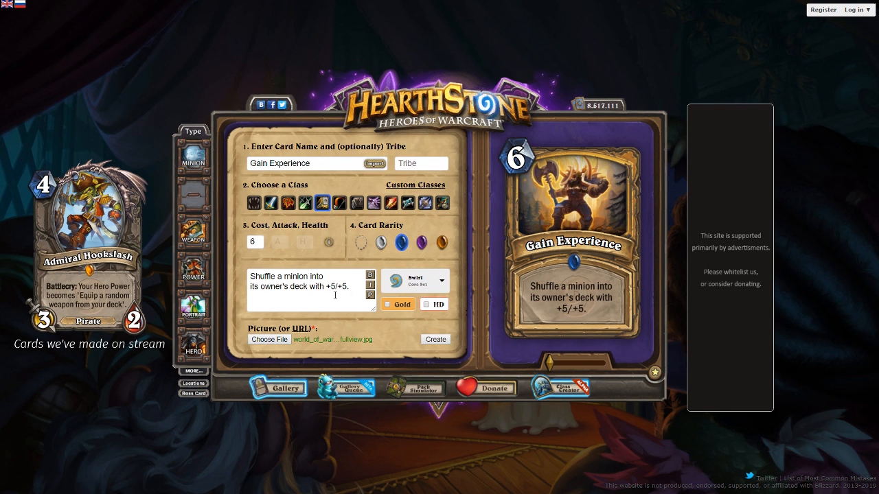
# Move the card text's line break so that the second line begins with "into its owner's deck"
pyautogui.click(313, 278)
pyautogui.press('BackSpace')
pyautogui.press('Return')
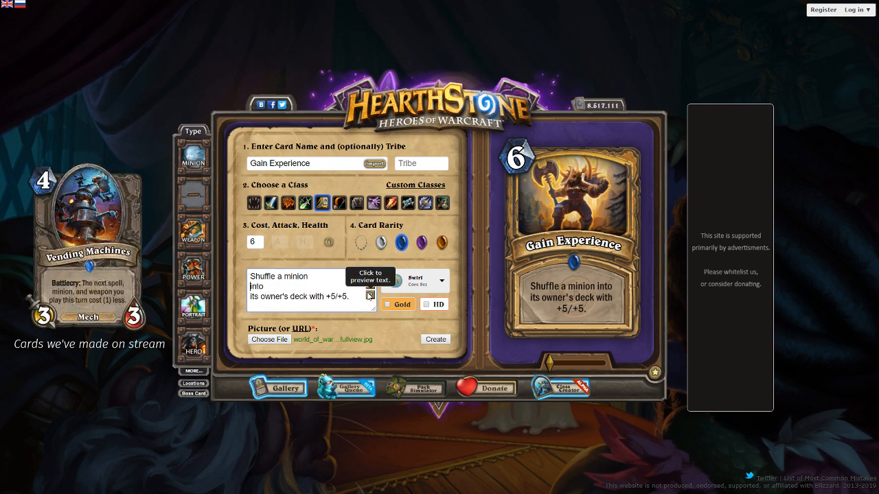
pyautogui.press('Down')
pyautogui.press('BackSpace')
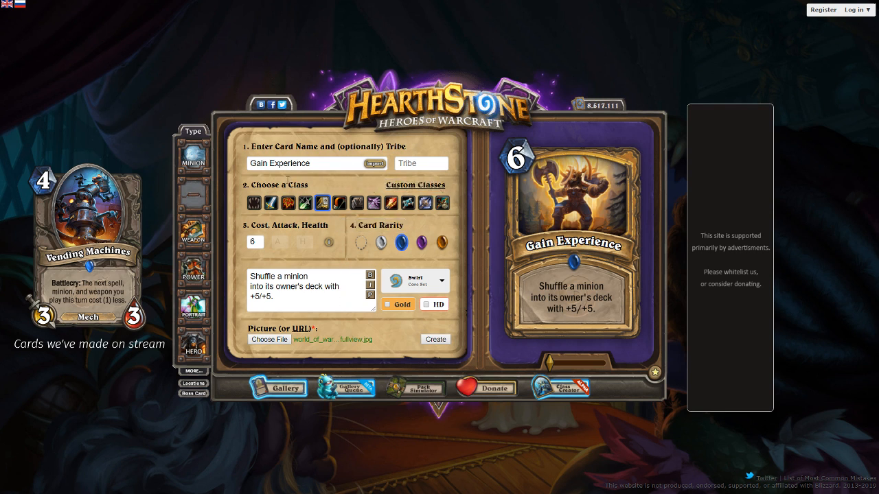
# Change the card name to Experience Gain
pyautogui.tripleClick(304, 164)
pyautogui.write('Ex')
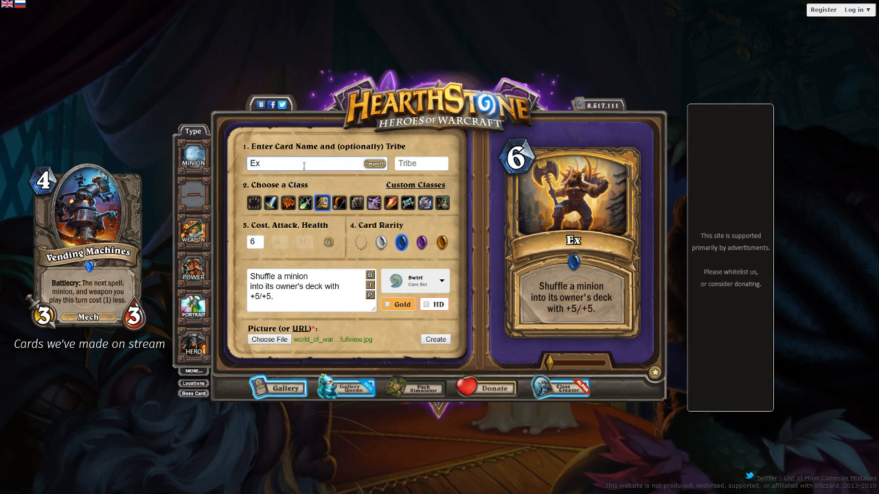
pyautogui.write('perience Gain')
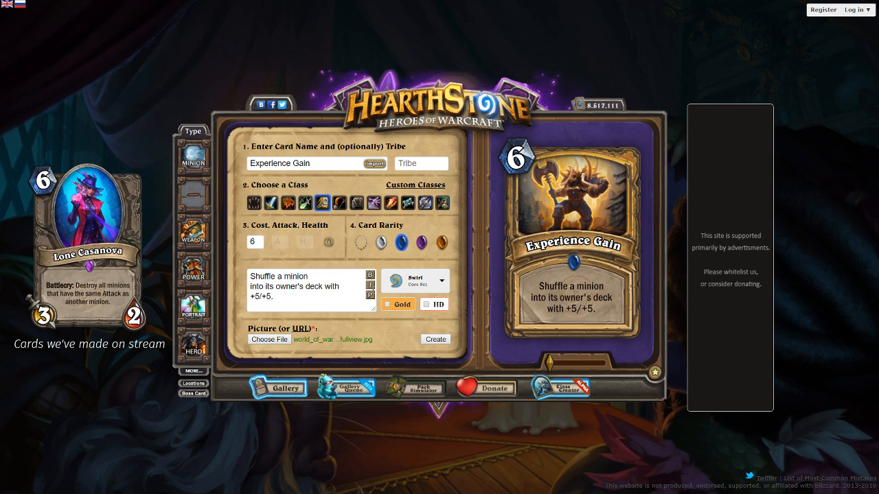
# Set the Experience Gain spell's cost to 5 and create the finished card
pyautogui.doubleClick(250, 244)
pyautogui.write('5')
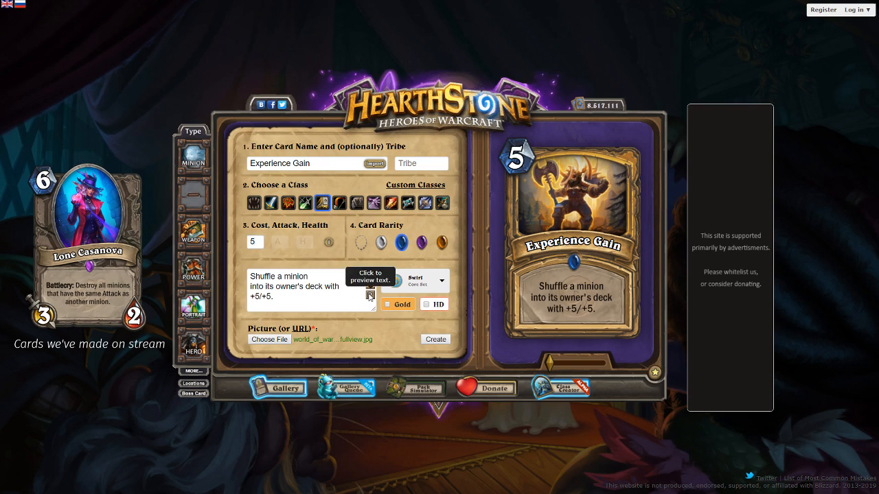
pyautogui.click(430, 339)
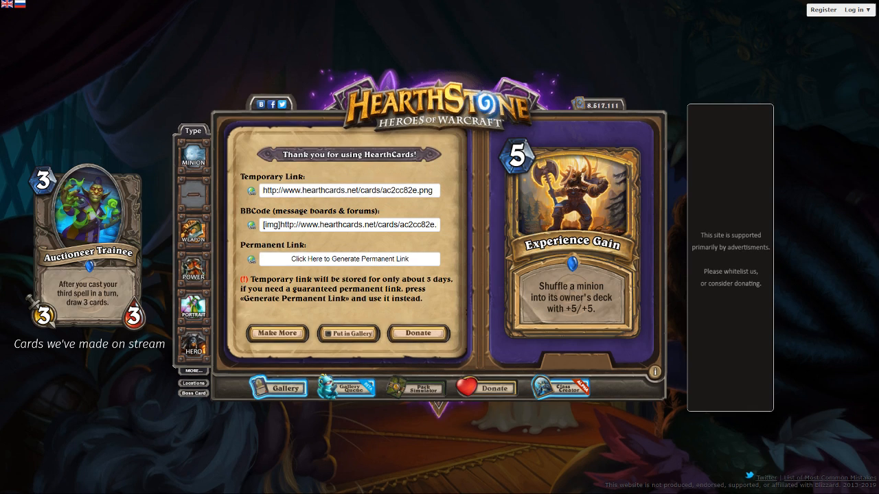
# Save the finished card image as experience gain.png and start a new blank card
pyautogui.press('Return')
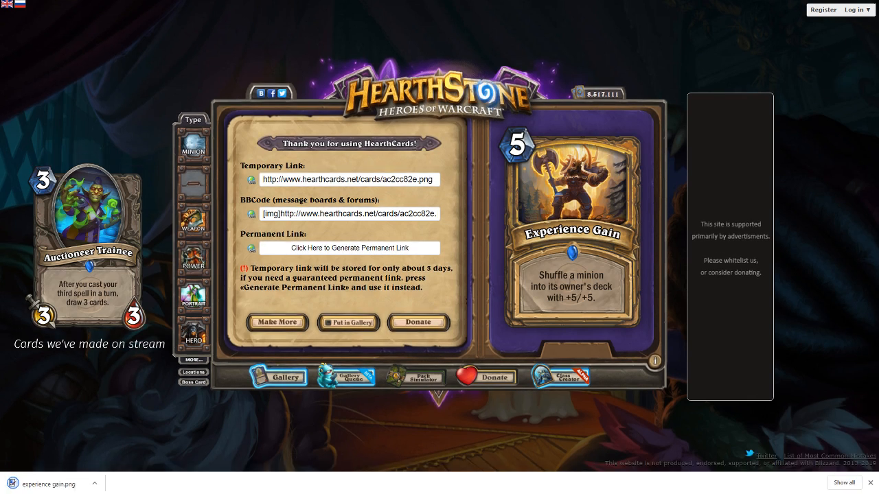
pyautogui.click(869, 489)
pyautogui.click(277, 332)
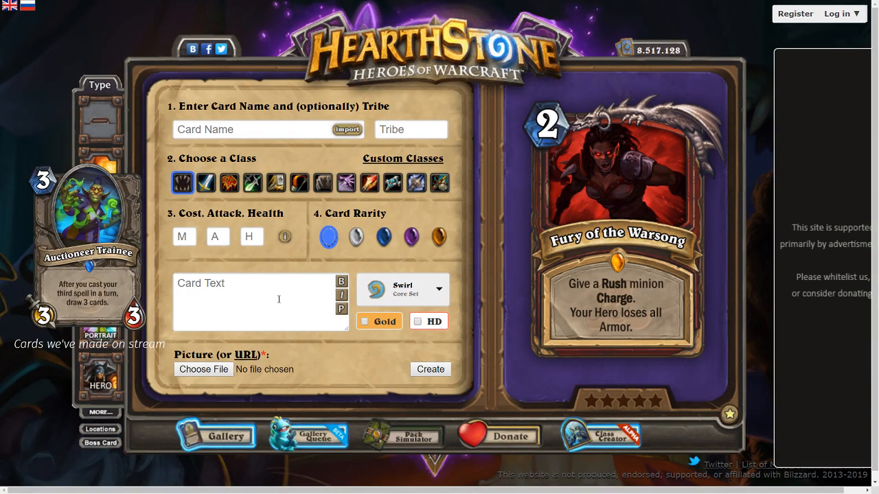
pyautogui.hotkey('ctrl', '-')
pyautogui.hotkey('ctrl', '-')
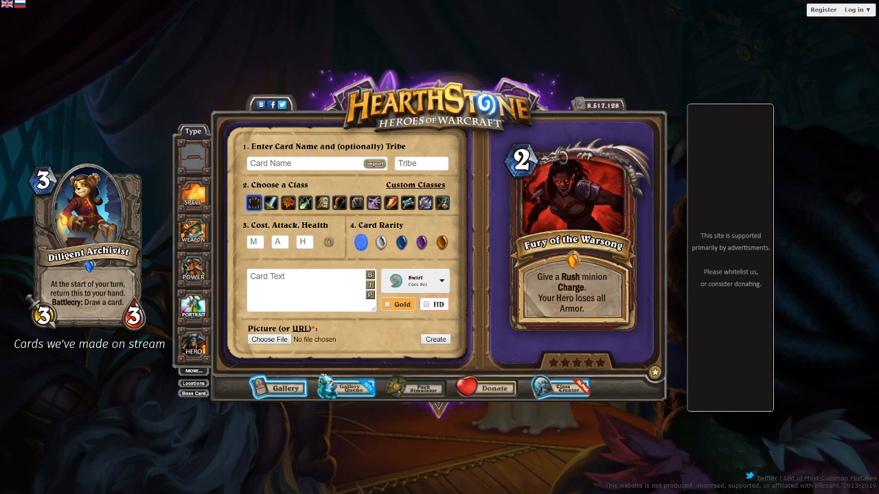
# Enter the card text "Draw a card. If it is the most expensive card in your hand, cast again." and preview it
pyautogui.click(300, 286)
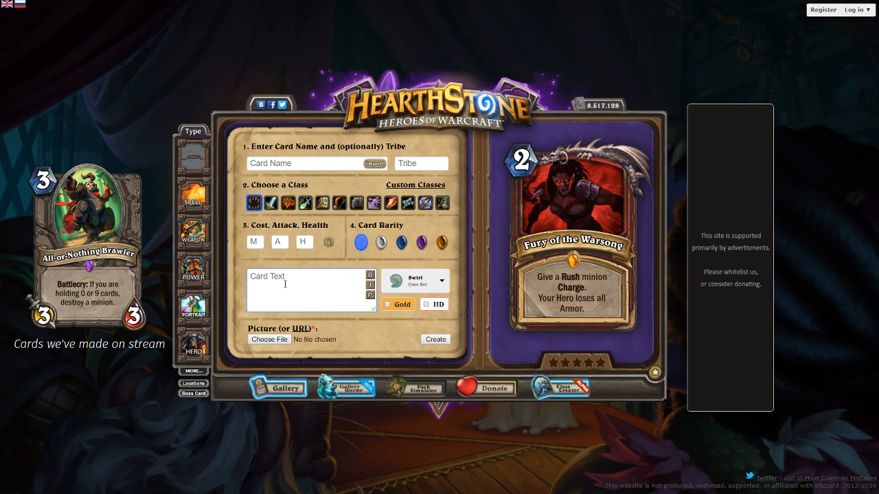
pyautogui.write('Draw a card. If it is the most exp')
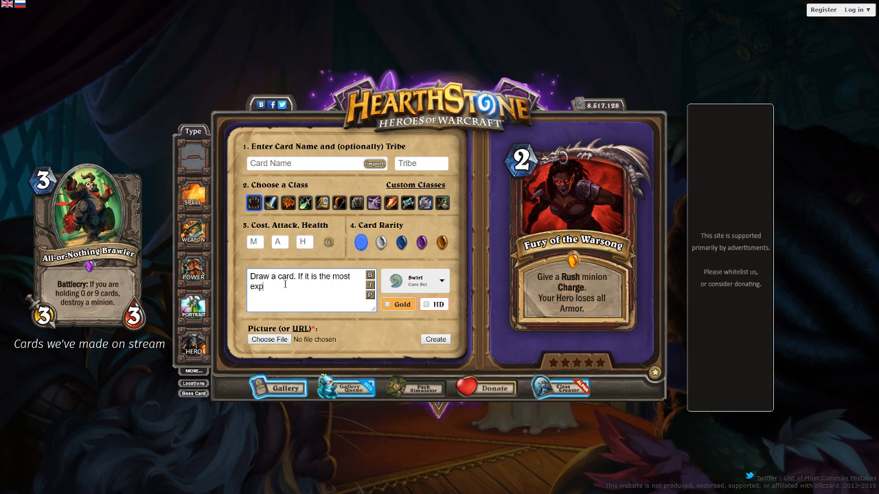
pyautogui.write('ensive card in your hand, cas')
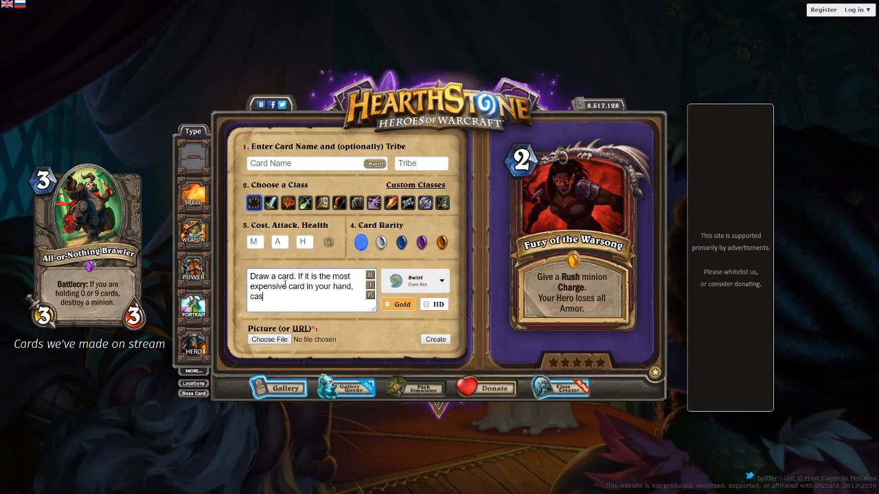
pyautogui.write('t again.')
pyautogui.click(370, 295)
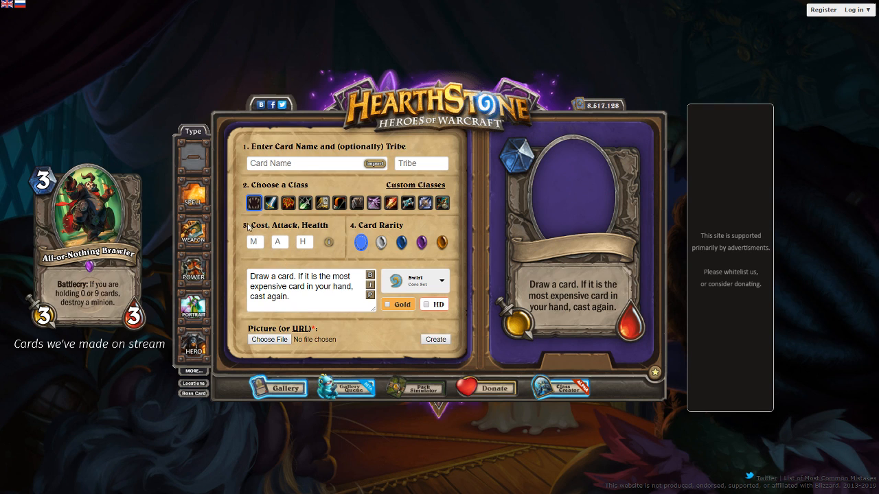
# Make the card a Rogue spell and name it Highroll
pyautogui.click(201, 196)
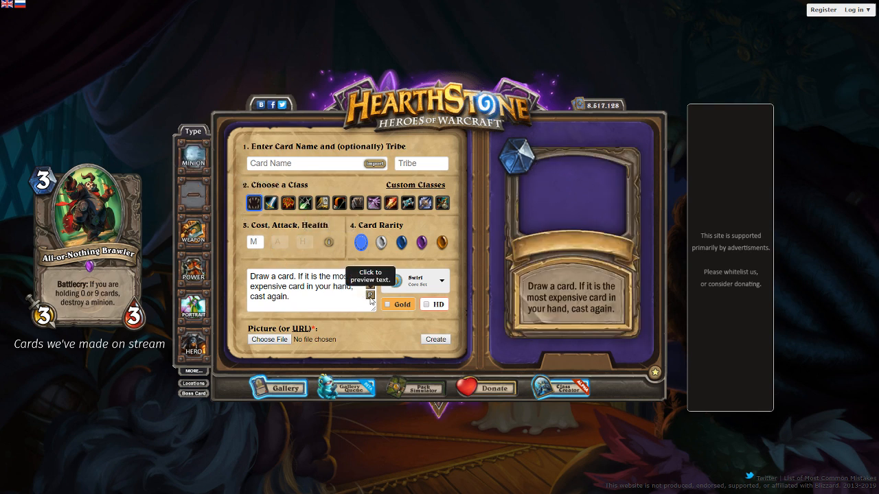
pyautogui.click(306, 204)
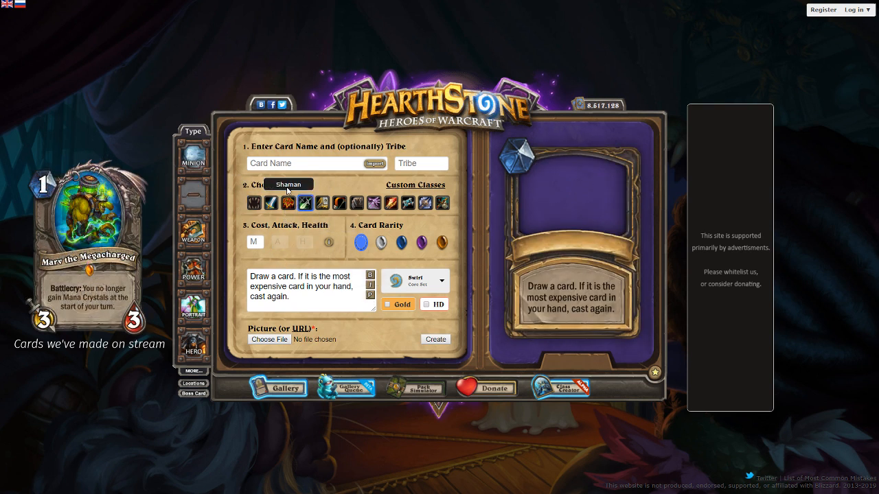
pyautogui.click(292, 162)
pyautogui.write('Hihgh')
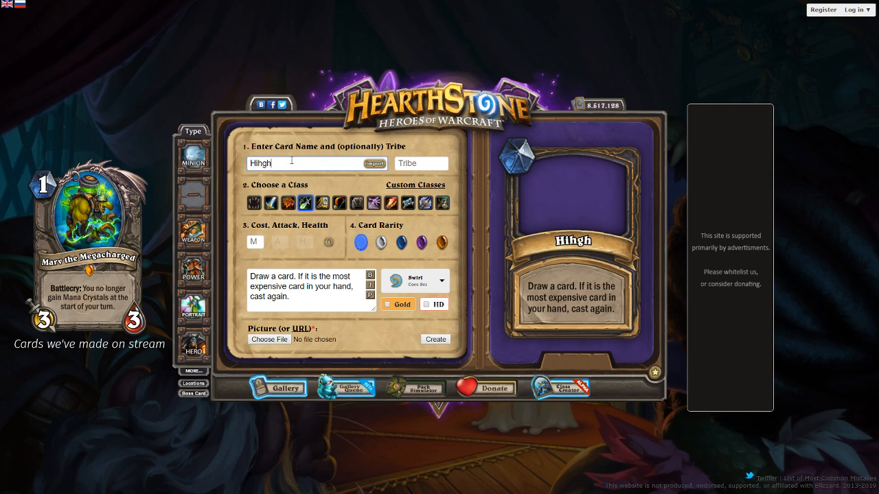
pyautogui.press('BackSpace')
pyautogui.press('BackSpace')
pyautogui.press('BackSpace')
pyautogui.write('ghroll')
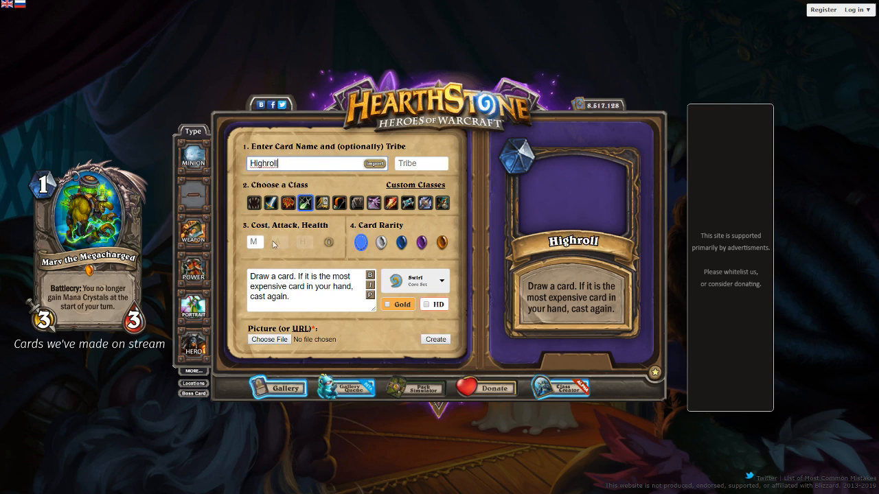
# Set the Highroll card's rarity to rare and its cost to 3
pyautogui.press('Tab')
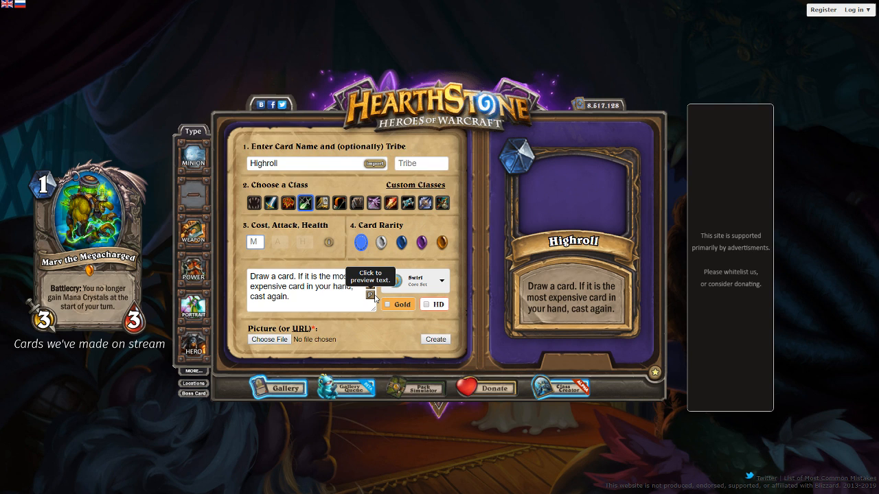
pyautogui.write('2')
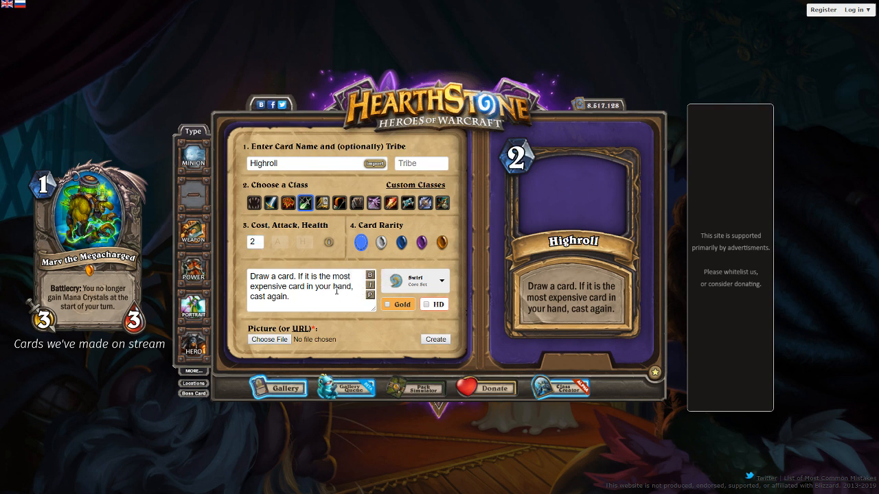
pyautogui.click(402, 244)
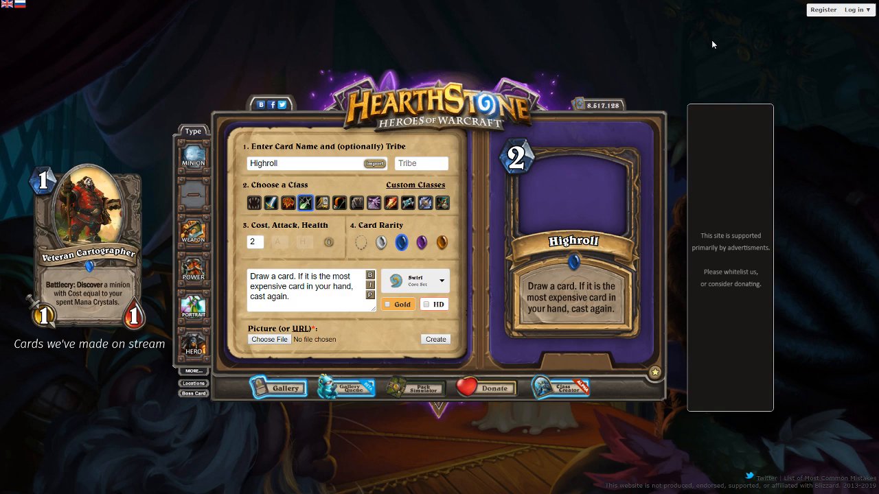
pyautogui.moveTo(258, 243); pyautogui.dragTo(206, 243)
pyautogui.write('3')
# Replace the card text with "Summon a 3/3 asdf." and, on a new line, "If you meet a condition, summon another 3/3 asdf.", and preview it
pyautogui.tripleClick(273, 298)
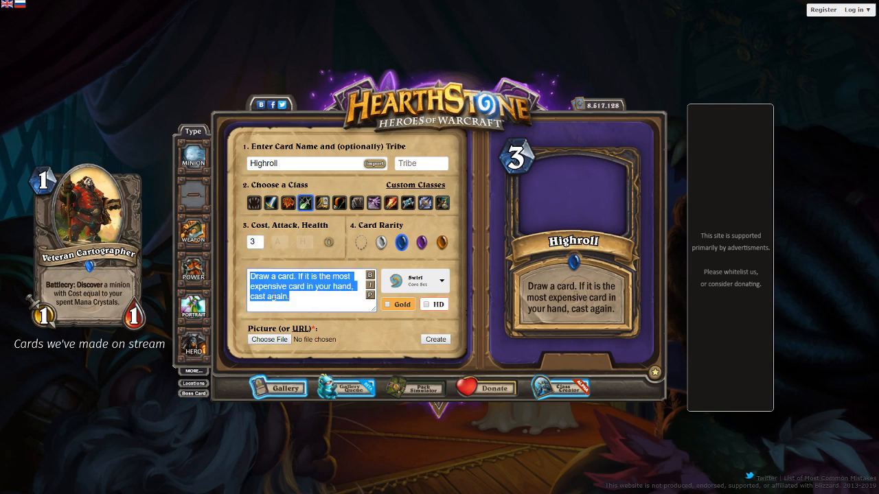
pyautogui.write('Summon ')
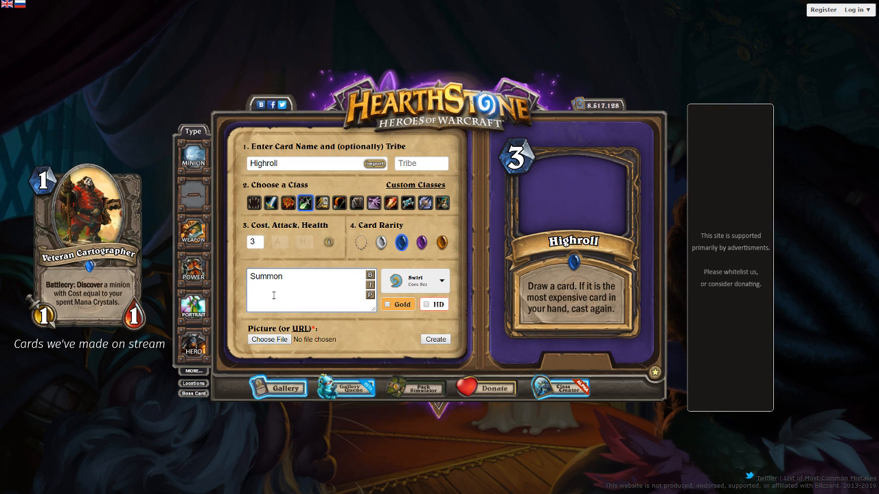
pyautogui.write('a 3/3 asdf.')
pyautogui.press('Return')
pyautogui.write('If you meet a condition, su')
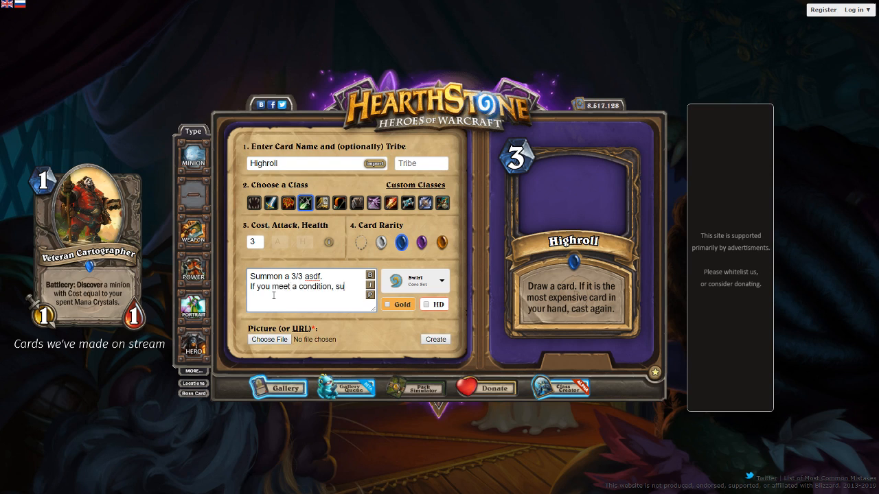
pyautogui.write('mmon another 3/3 asdf.')
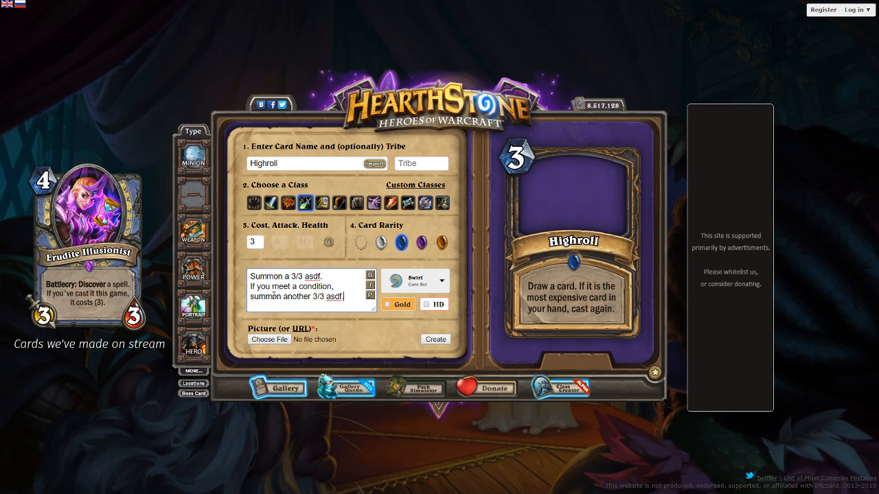
pyautogui.click(369, 296)
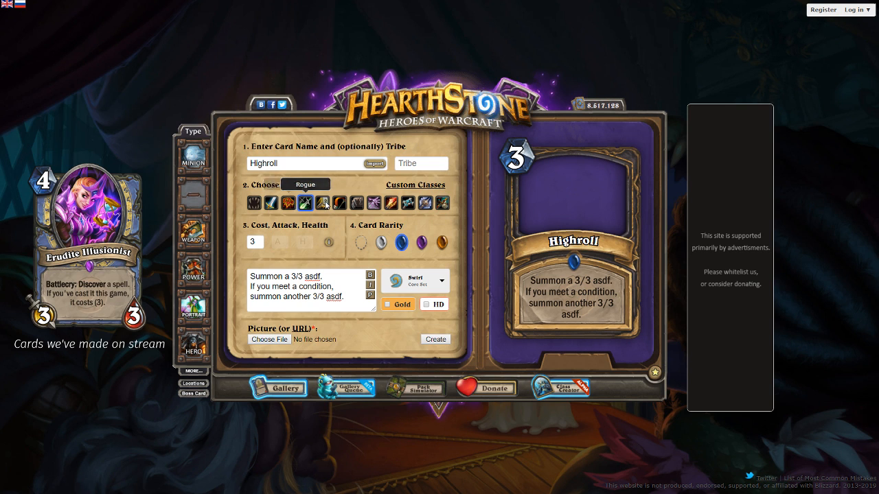
# Change the class to Shaman, replace the first "asdf" in the card text with "Elemental", and preview the text
pyautogui.click(289, 208)
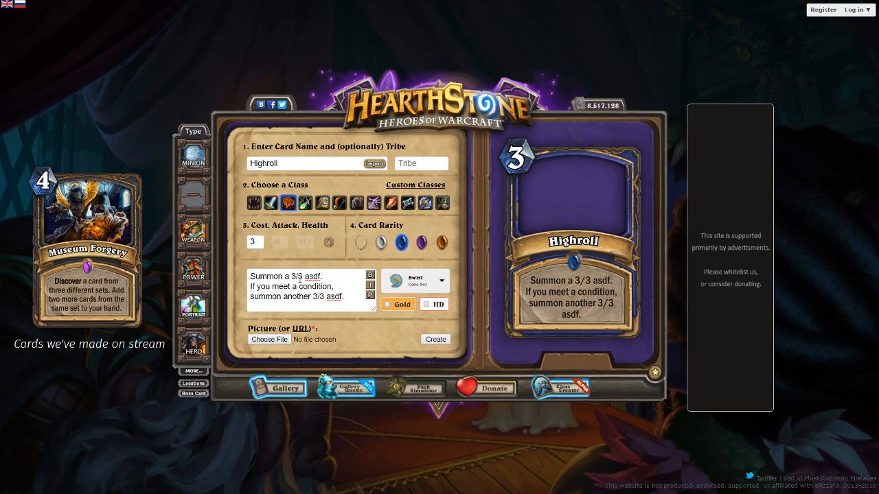
pyautogui.click(322, 275)
pyautogui.doubleClick(313, 276)
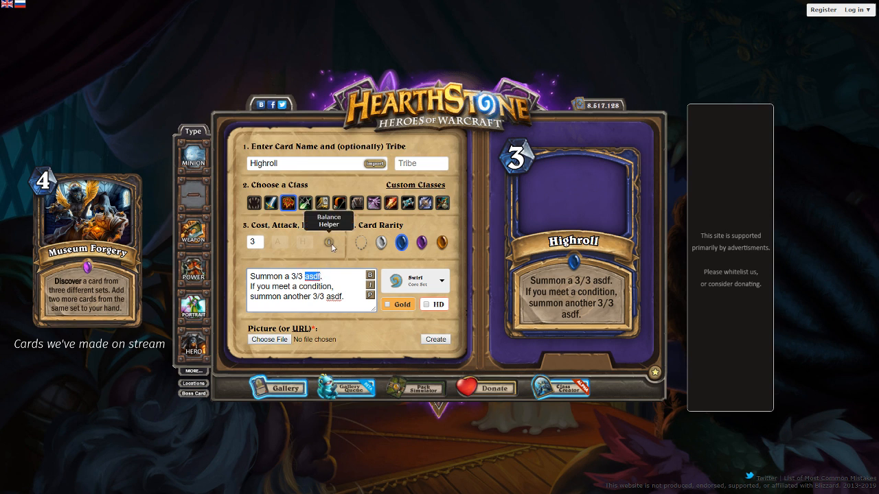
pyautogui.write('Ele.e')
pyautogui.press('BackSpace')
pyautogui.press('BackSpace')
pyautogui.write('mental')
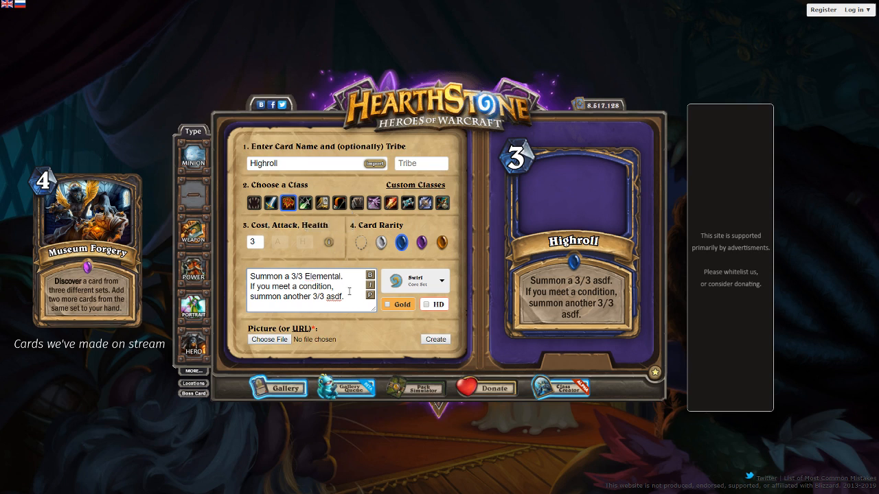
pyautogui.click(371, 297)
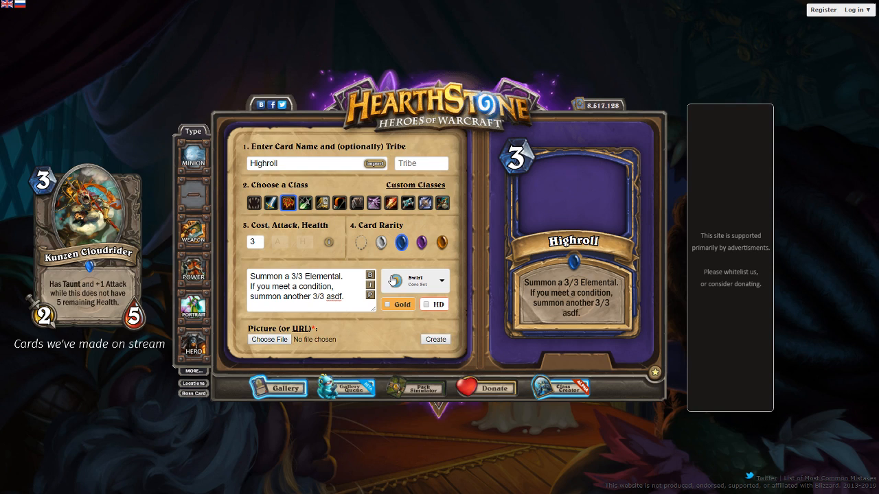
# Clear the whole card text and set the card's class to neutral
pyautogui.moveTo(343, 297); pyautogui.dragTo(173, 230)
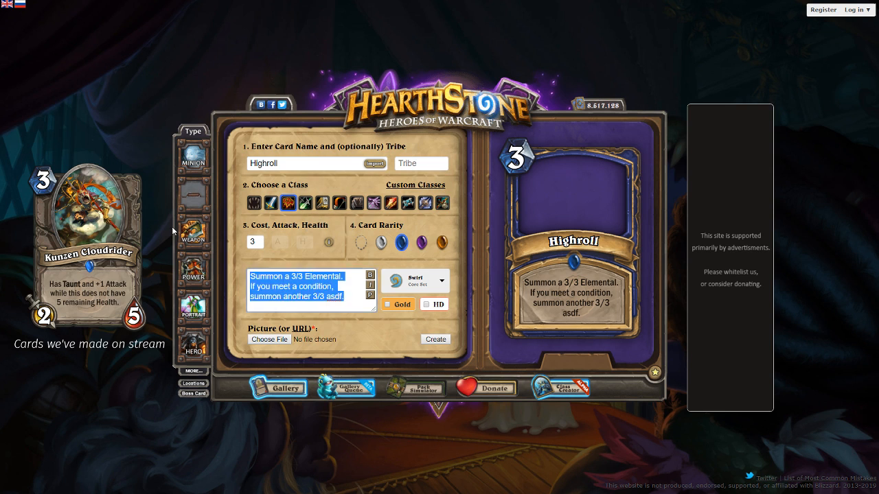
pyautogui.press('BackSpace')
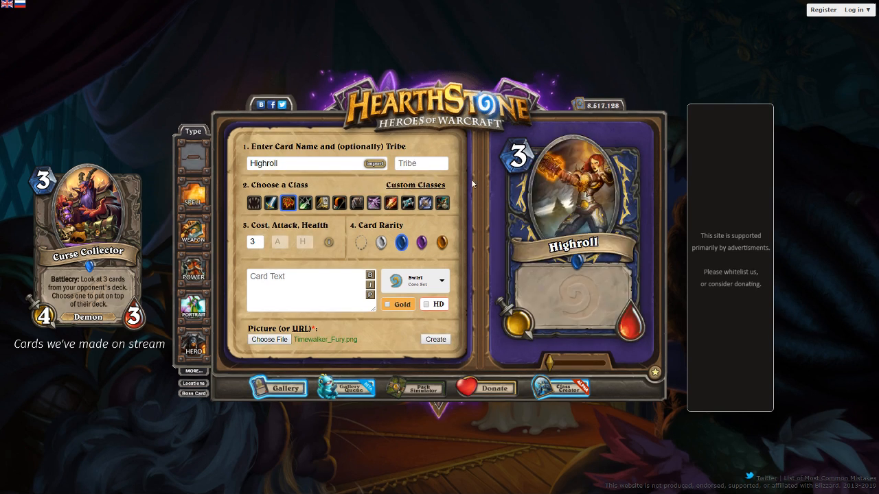
pyautogui.click(254, 203)
# Replace the card name Highroll with Timeslasher
pyautogui.doubleClick(268, 163)
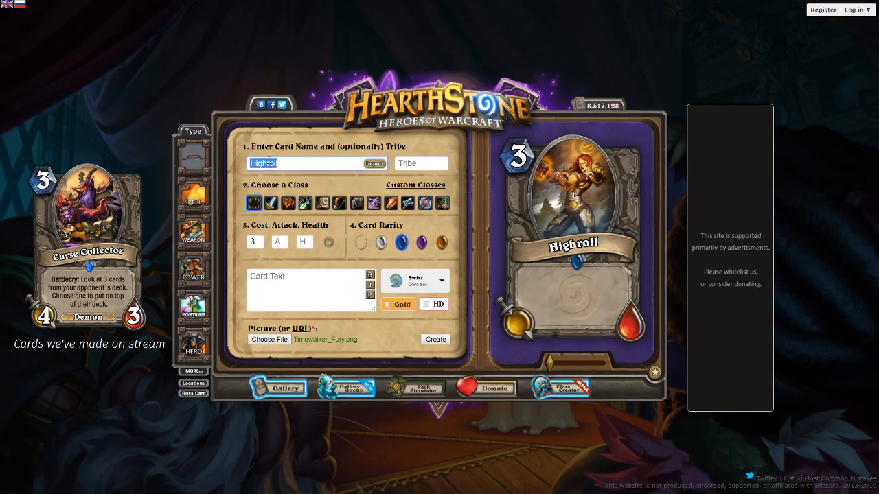
pyautogui.write('Timewalker')
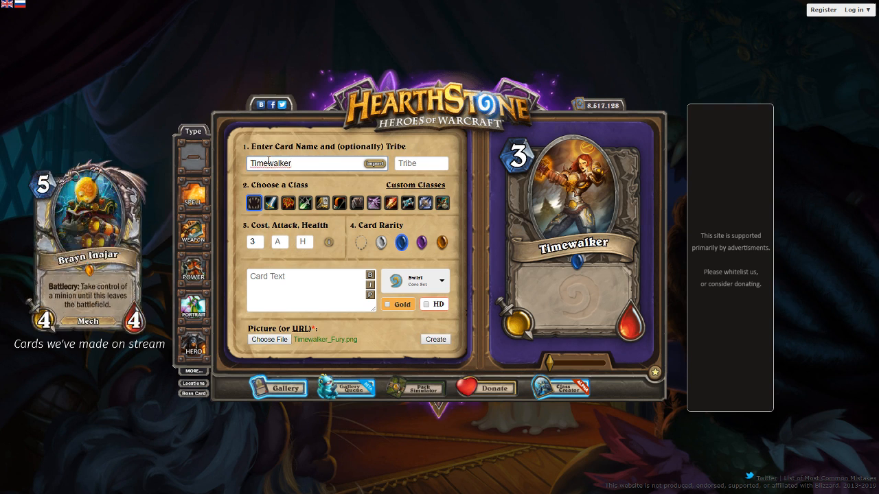
pyautogui.hotkey('ctrl', 'a')
pyautogui.press('BackSpace')
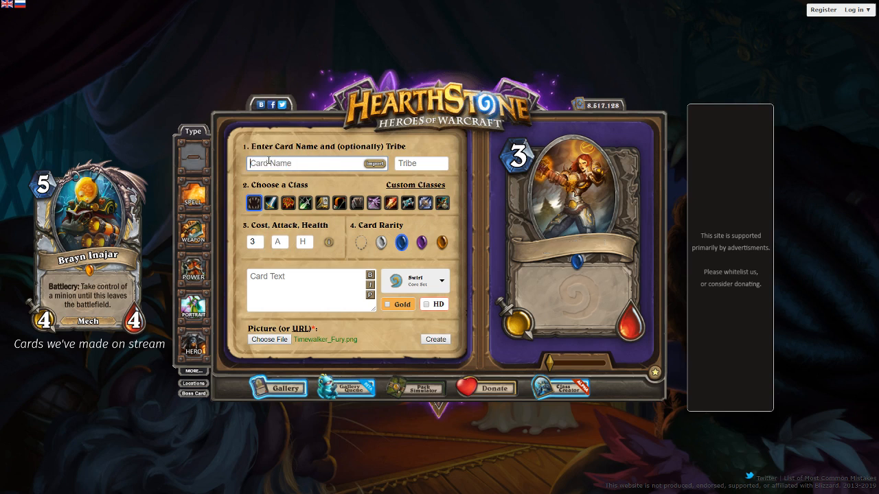
pyautogui.write('Timeslash')
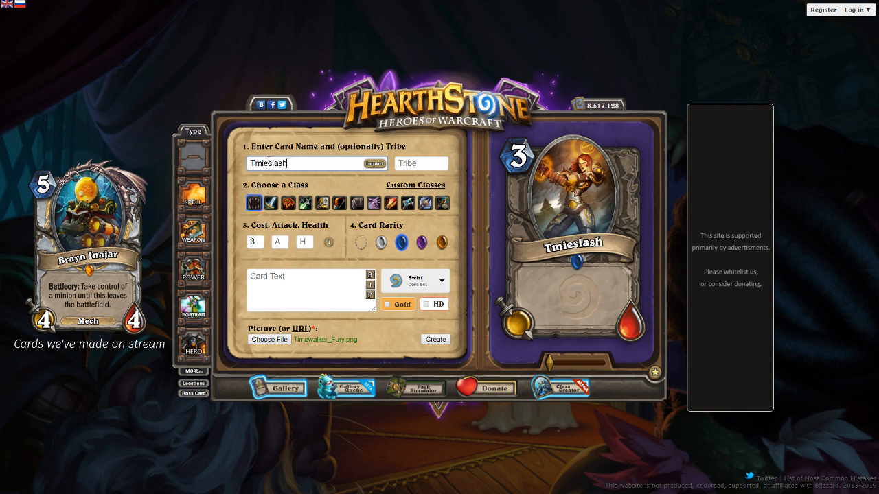
pyautogui.hotkey('ctrl', 'a')
pyautogui.press('BackSpace')
pyautogui.write('Timeslasher')
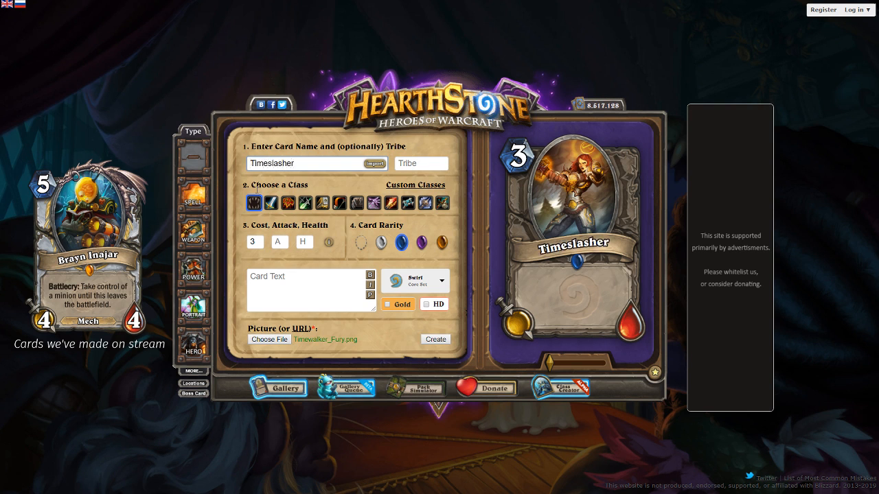
# Enter the card text "Whenever something, this can attack again." and preview it on the Timeslasher card
pyautogui.click(279, 270)
pyautogui.write('Whenever')
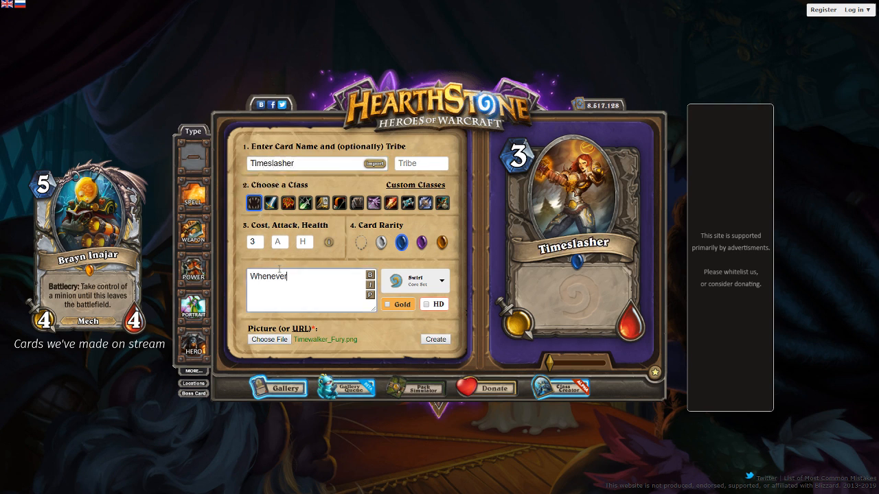
pyautogui.write(' something, this can attack ag')
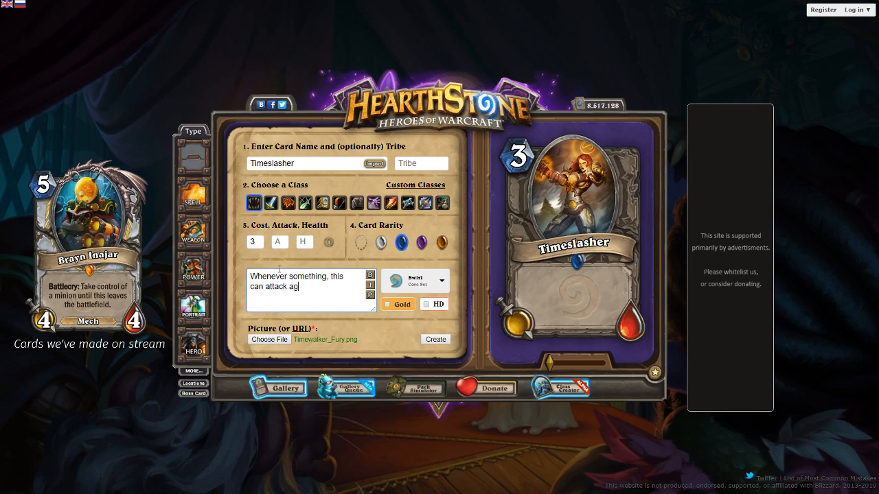
pyautogui.write('ain.')
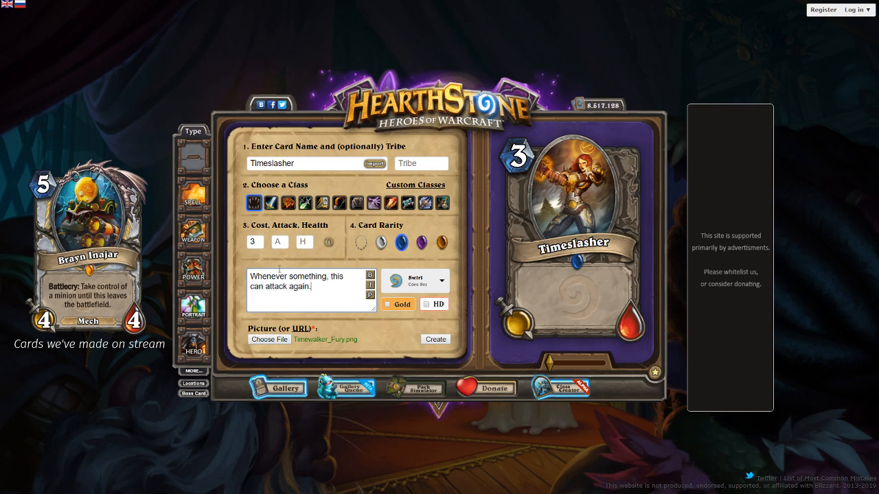
pyautogui.click(370, 296)
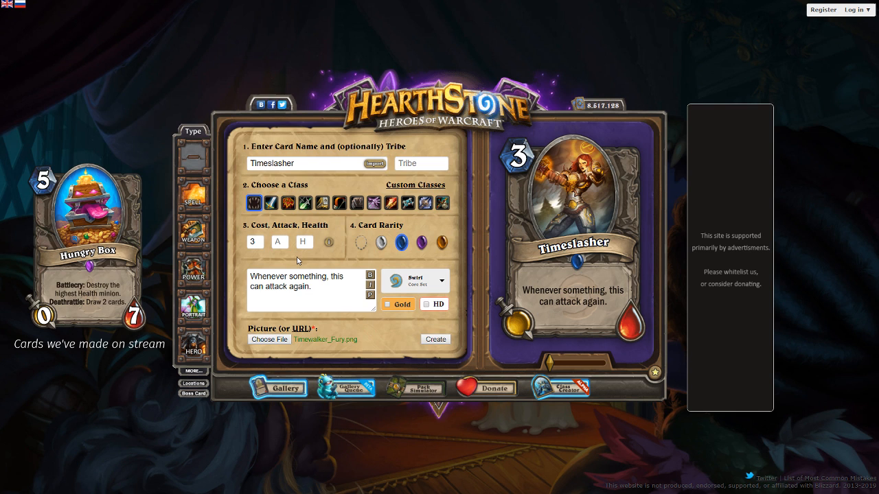
# Replace "something" in the card text with "you draw a card" and preview the text
pyautogui.doubleClick(295, 276)
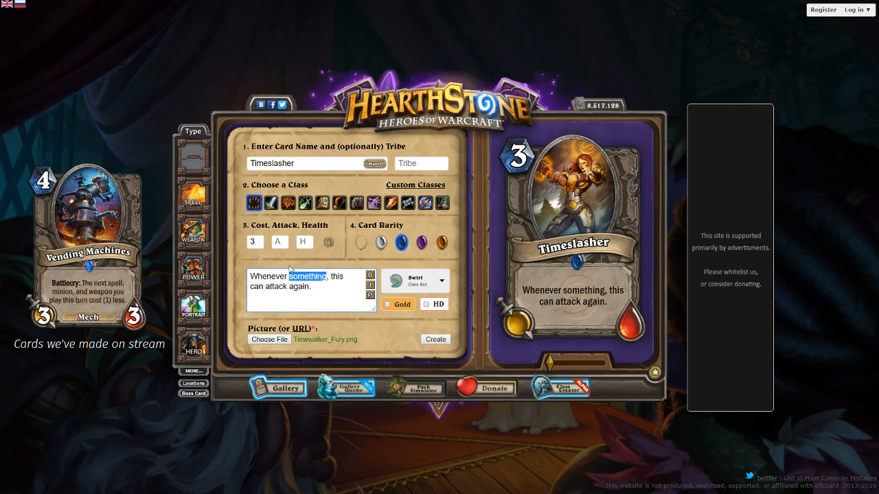
pyautogui.write('you draw a card')
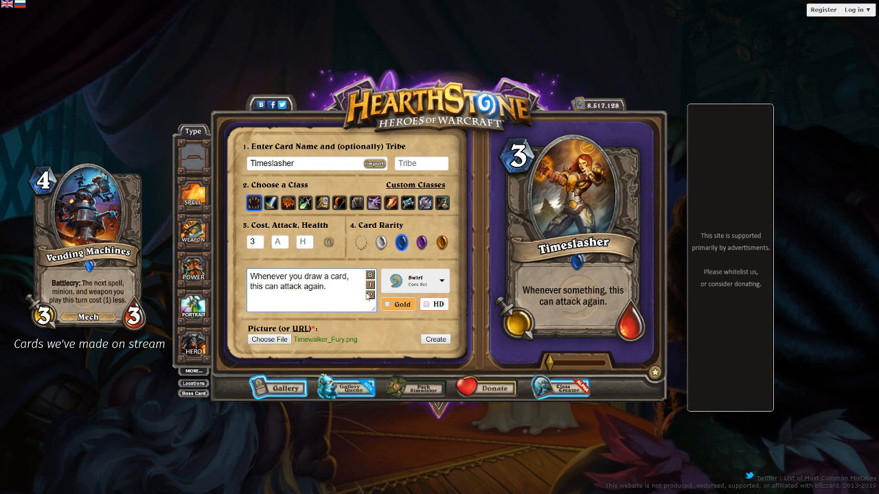
pyautogui.click(370, 295)
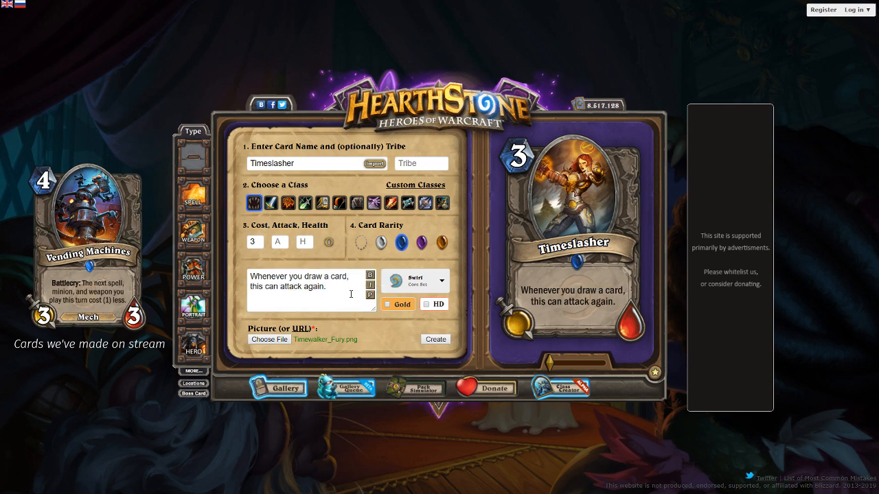
pyautogui.doubleClick(333, 278)
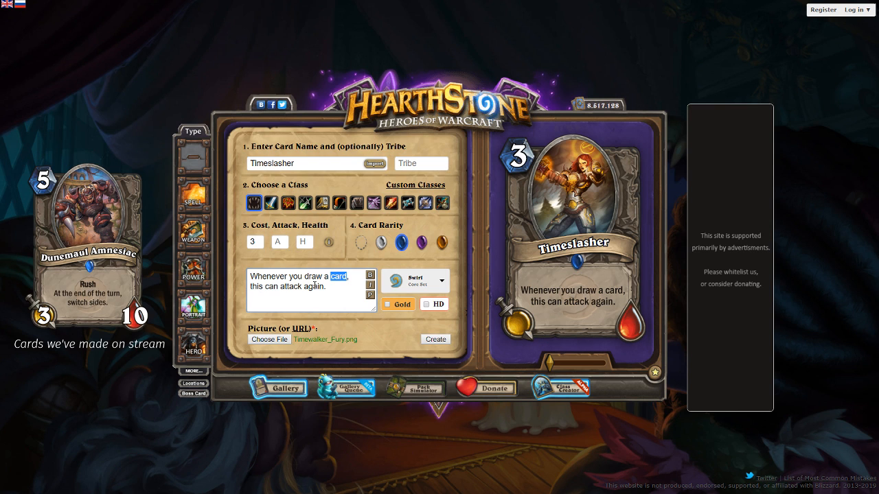
# Set the card's rarity to epic and extend its name to Infinite Timeslasher
pyautogui.click(422, 244)
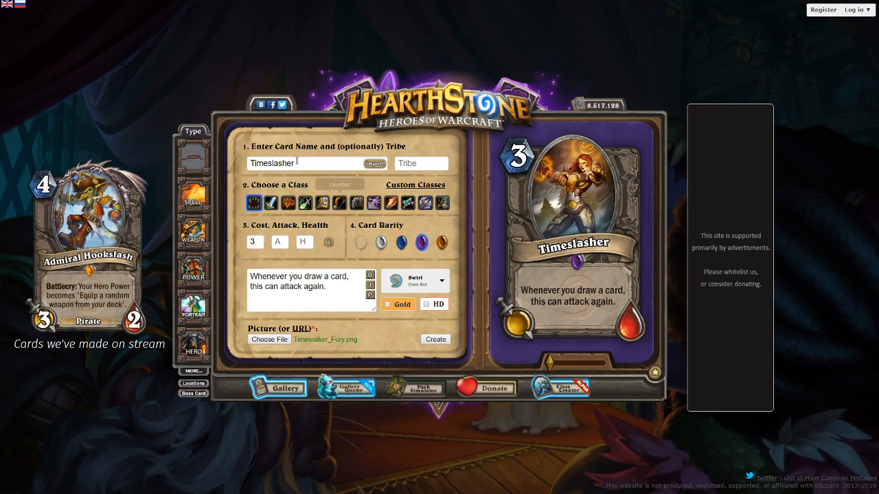
pyautogui.click(250, 163)
pyautogui.write('Infinite')
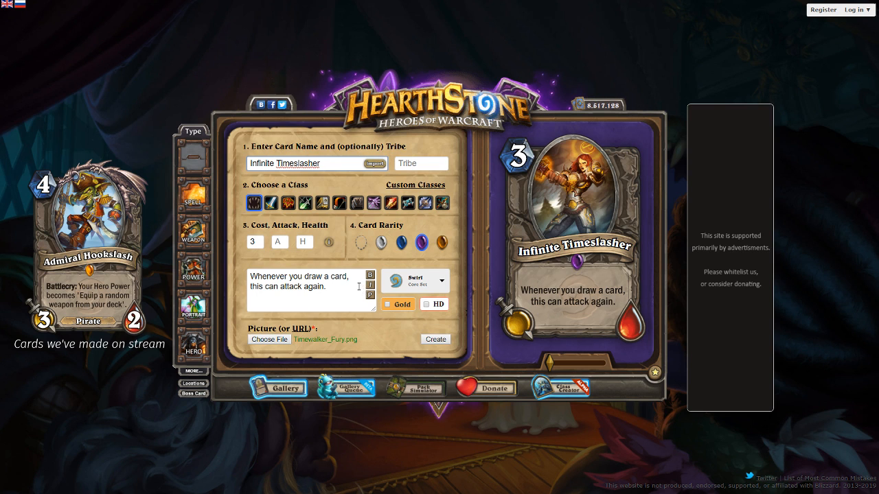
# Set the card's cost to 5, attack to 4 and health to 4, and preview the card
pyautogui.moveTo(348, 276); pyautogui.dragTo(304, 275)
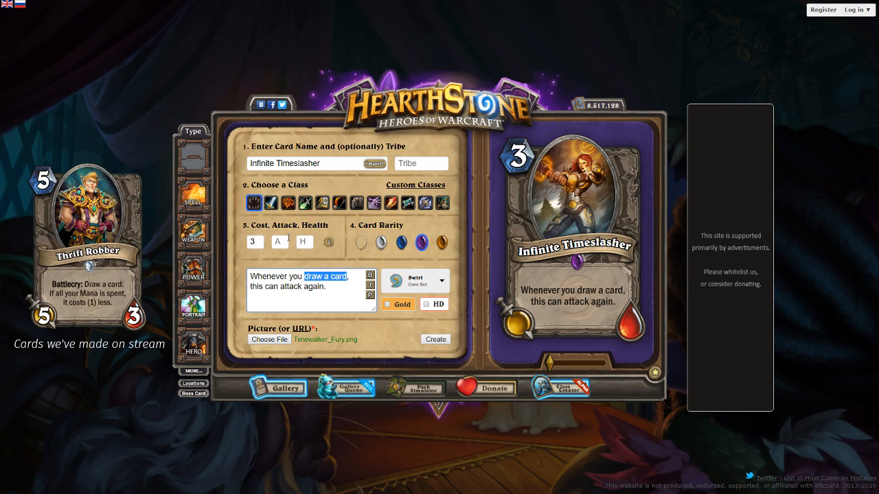
pyautogui.click(243, 247)
pyautogui.moveTo(257, 243); pyautogui.dragTo(242, 248)
pyautogui.write('5')
pyautogui.press('Tab')
pyautogui.write('4')
pyautogui.press('Tab')
pyautogui.write('4')
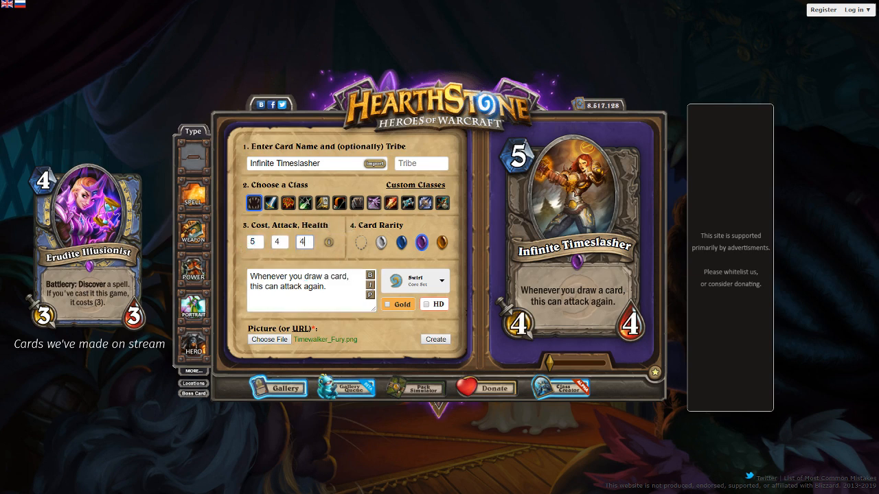
pyautogui.click(369, 295)
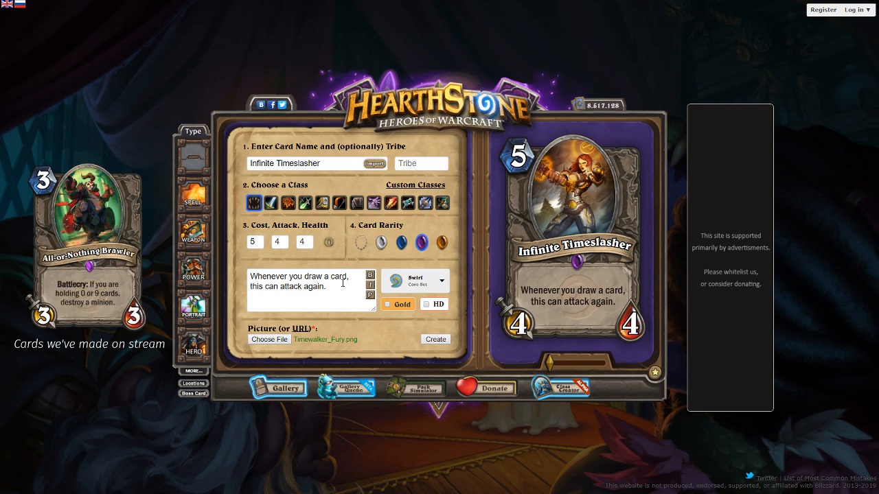
# Replace "draw a card" in the card text with "equip a weapon"
pyautogui.click(347, 277)
pyautogui.press('BackSpace')
pyautogui.press('BackSpace')
pyautogui.press('BackSpace')
pyautogui.press('BackSpace')
pyautogui.press('BackSpace')
pyautogui.press('BackSpace')
pyautogui.press('BackSpace')
pyautogui.press('BackSpace')
pyautogui.press('BackSpace')
pyautogui.press('BackSpace')
pyautogui.press('BackSpace')
pyautogui.write('equip')
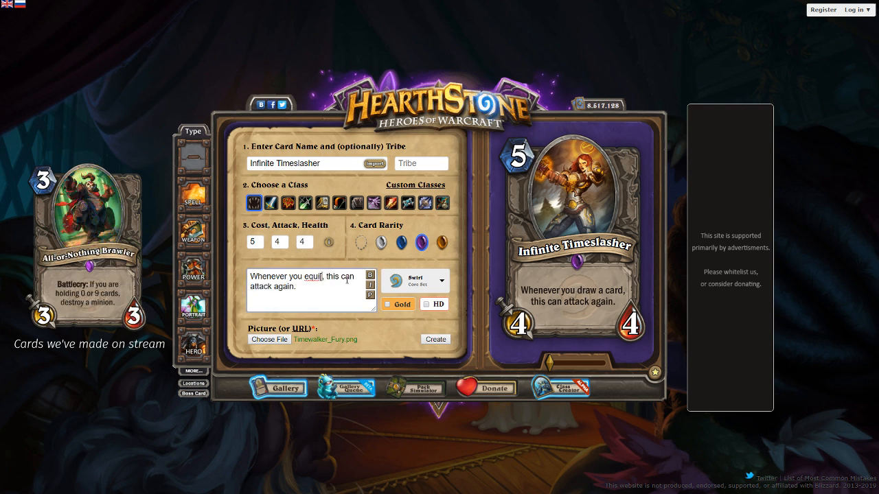
pyautogui.write(' a weapon')
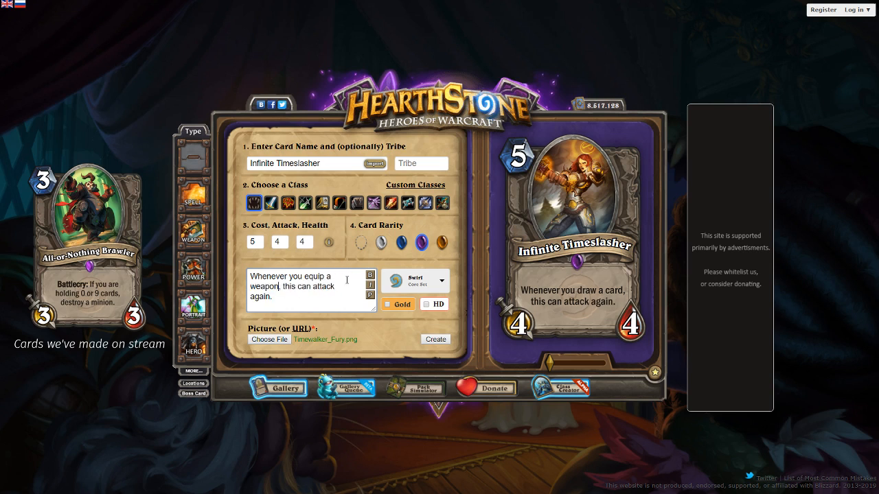
# Set the card's cost to 4 and attack to 5, and preview the current card text
pyautogui.click(271, 243)
pyautogui.hotkey('shift', 'Tab')
pyautogui.write('4')
pyautogui.press('Tab')
pyautogui.write('5')
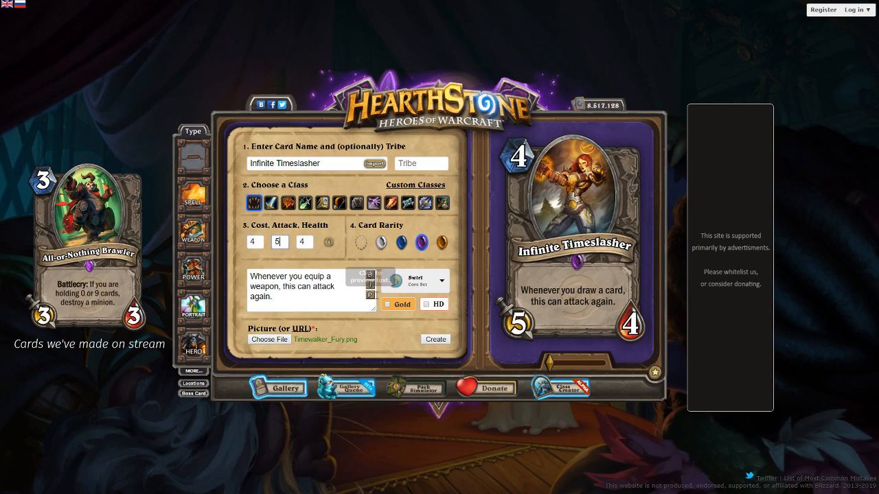
pyautogui.click(353, 295)
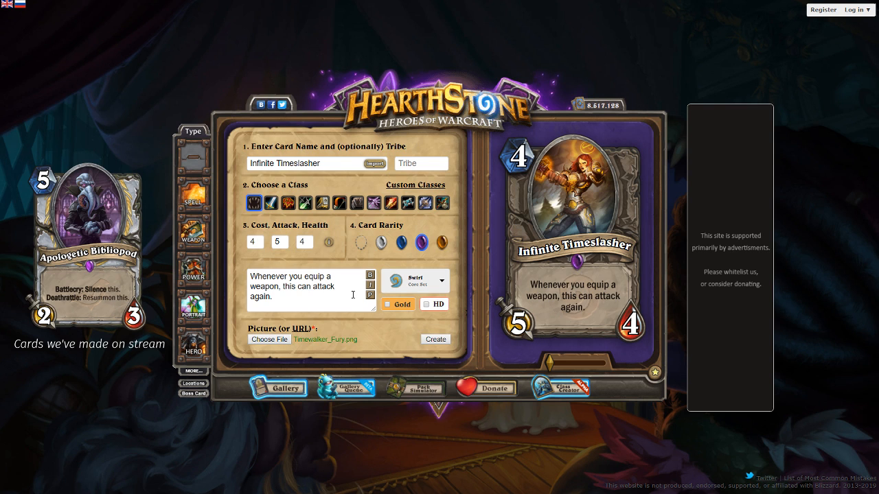
# Replace the whole card text with a draft starting "After a friendly minion"
pyautogui.click(281, 286)
pyautogui.press('BackSpace')
pyautogui.press('BackSpace')
pyautogui.press('BackSpace')
pyautogui.press('BackSpace')
pyautogui.press('BackSpace')
pyautogui.press('BackSpace')
pyautogui.press('BackSpace')
pyautogui.press('BackSpace')
pyautogui.press('BackSpace')
pyautogui.press('BackSpace')
pyautogui.press('BackSpace')
pyautogui.press('BackSpace')
pyautogui.press('BackSpace')
pyautogui.press('BackSpace')
pyautogui.press('BackSpace')
pyautogui.press('BackSpace')
pyautogui.press('BackSpace')
pyautogui.press('BackSpace')
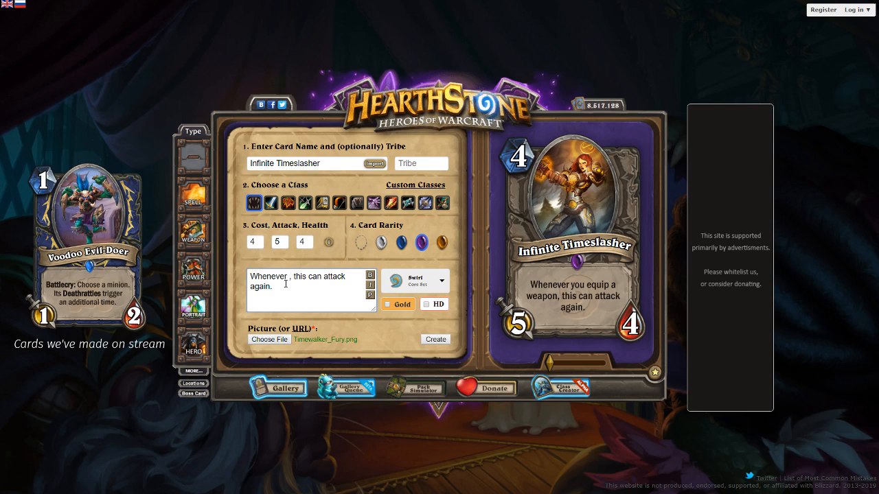
pyautogui.hotkey('ctrl', 'a')
pyautogui.write('After a')
pyautogui.write(' frien')
pyautogui.hotkey('ctrl', 'BackSpace')
pyautogui.write('friendly min')
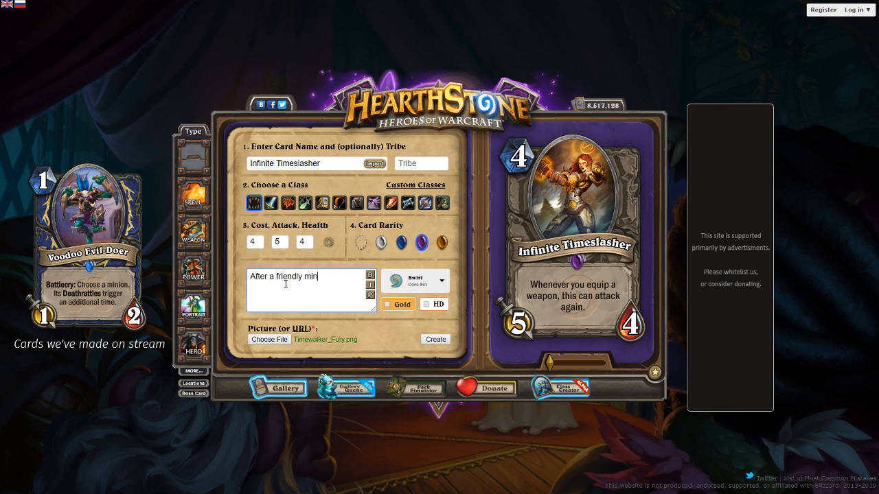
pyautogui.write('ion')
# Rewrite the card text as "Whenever a friendly minion dies, gain Windfury this turn only." and preview it
pyautogui.hotkey('ctrl', 'a')
pyautogui.write('Wh')
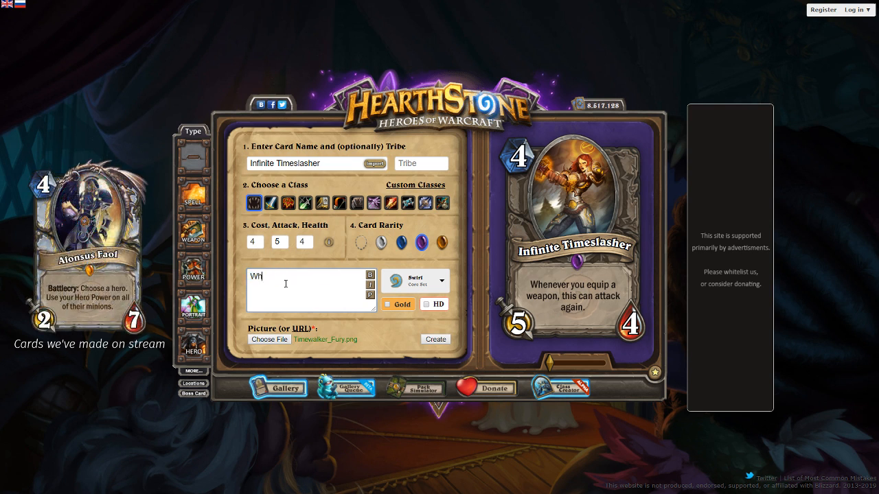
pyautogui.write('enever a friendly minion dies, gain Windfury this turm on')
pyautogui.press('BackSpace')
pyautogui.press('BackSpace')
pyautogui.press('BackSpace')
pyautogui.press('BackSpace')
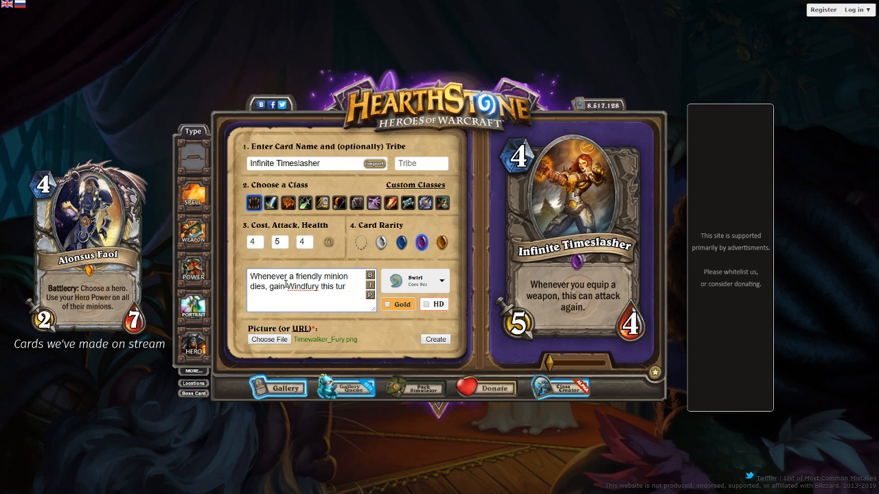
pyautogui.write('n only.')
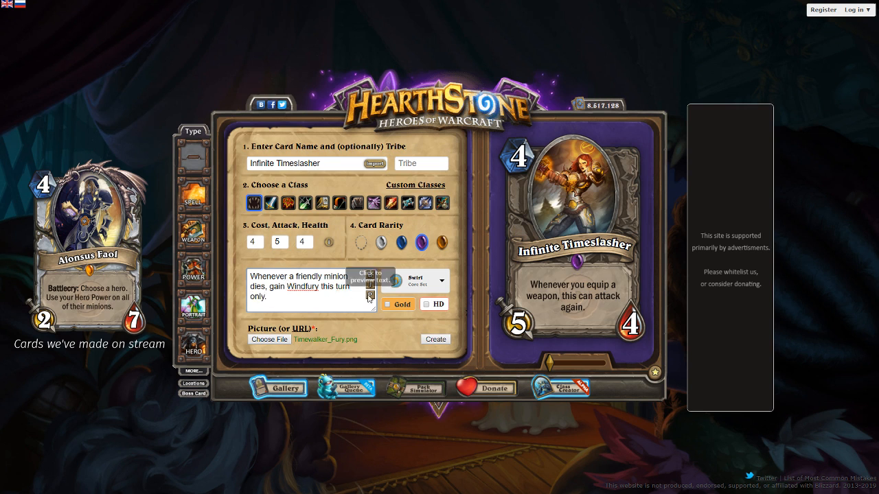
pyautogui.click(371, 295)
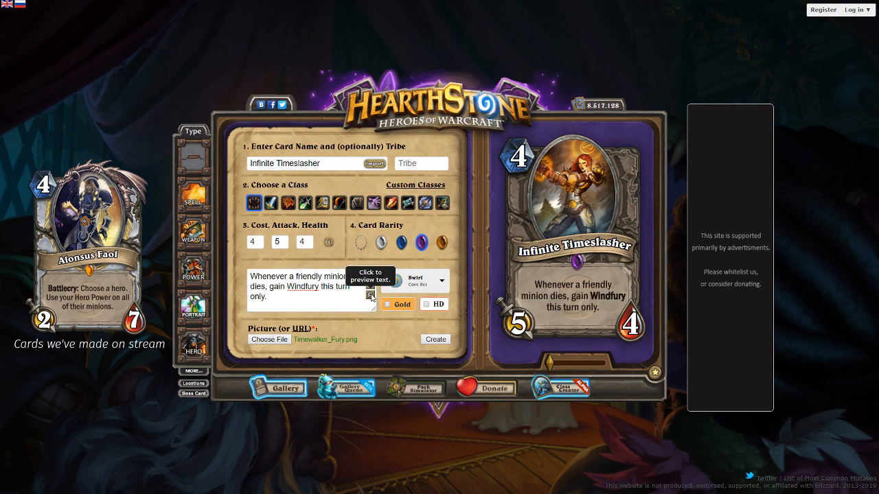
# Set the rarity to common, change "Whenever" in the card text to "After", and preview the text
pyautogui.click(381, 242)
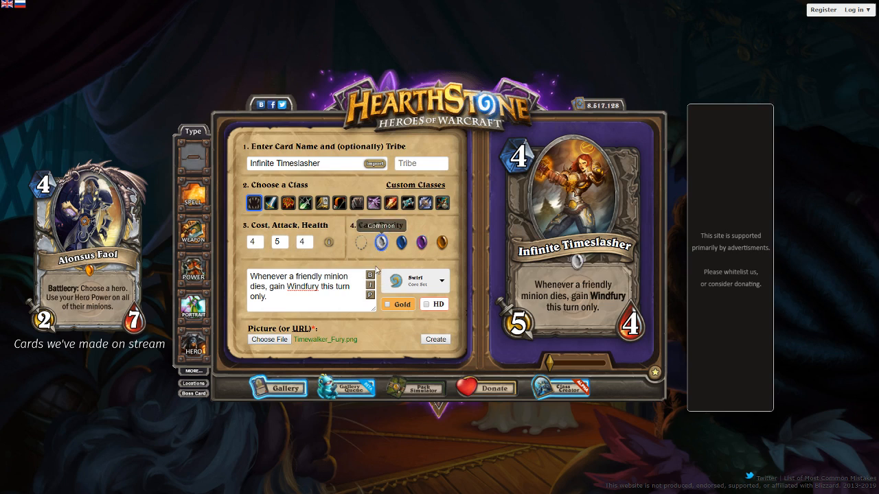
pyautogui.doubleClick(265, 276)
pyautogui.write('After')
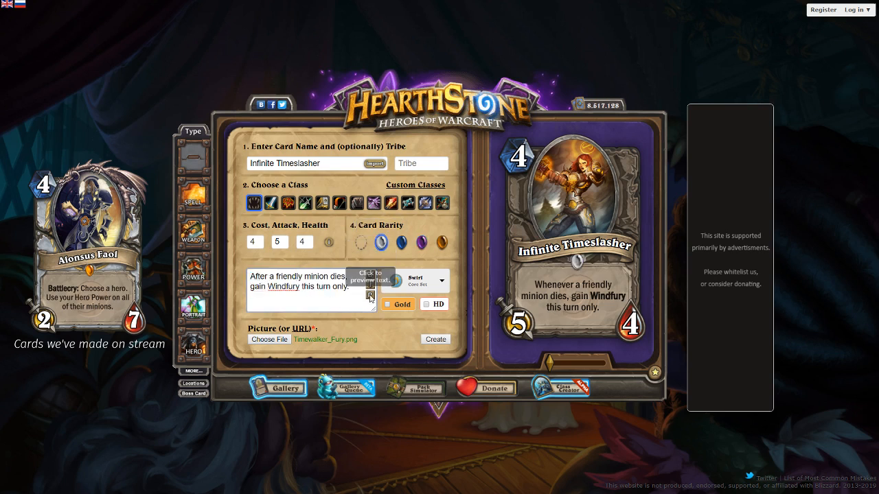
pyautogui.click(371, 295)
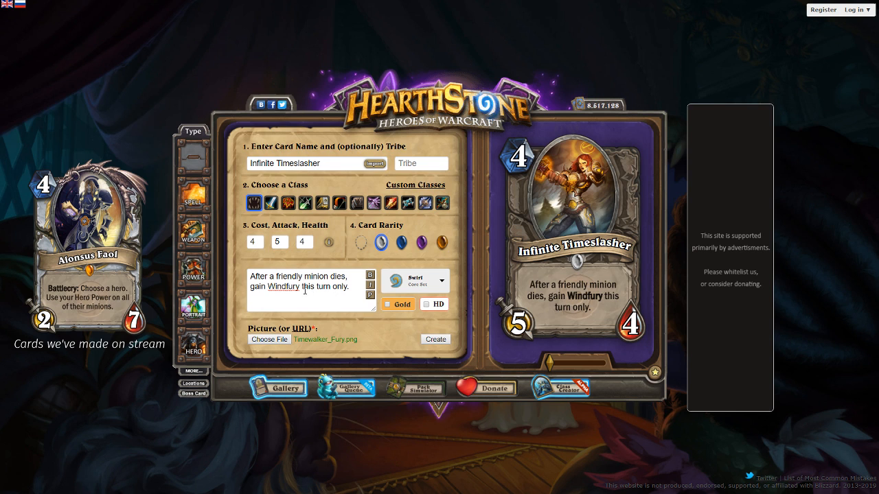
# Insert a line break before "this turn only." in the card text and preview it
pyautogui.click(303, 287)
pyautogui.press('Return')
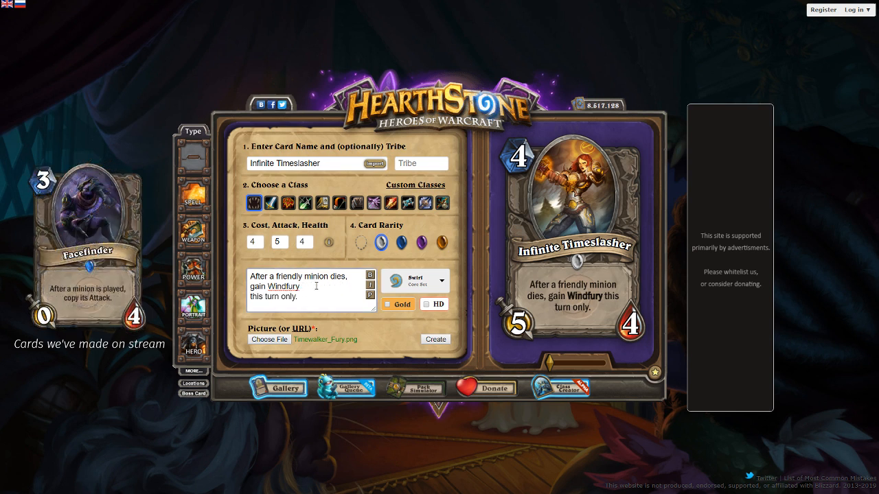
pyautogui.click(369, 296)
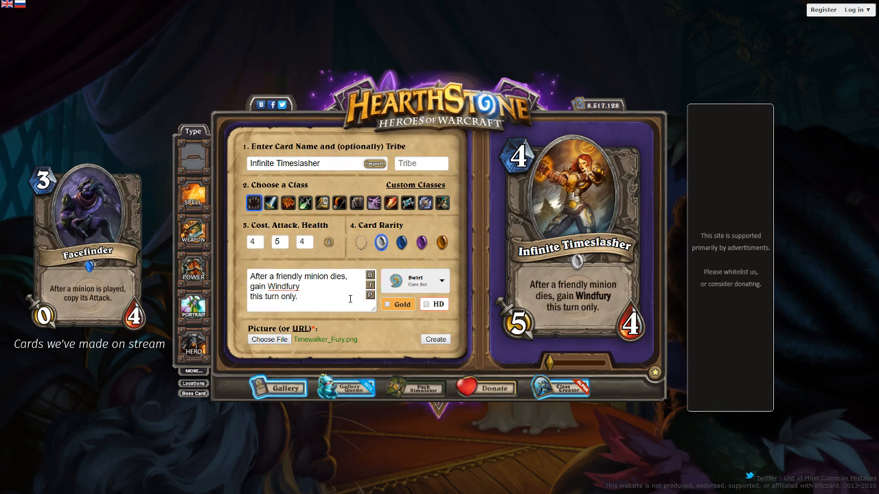
pyautogui.click(345, 299)
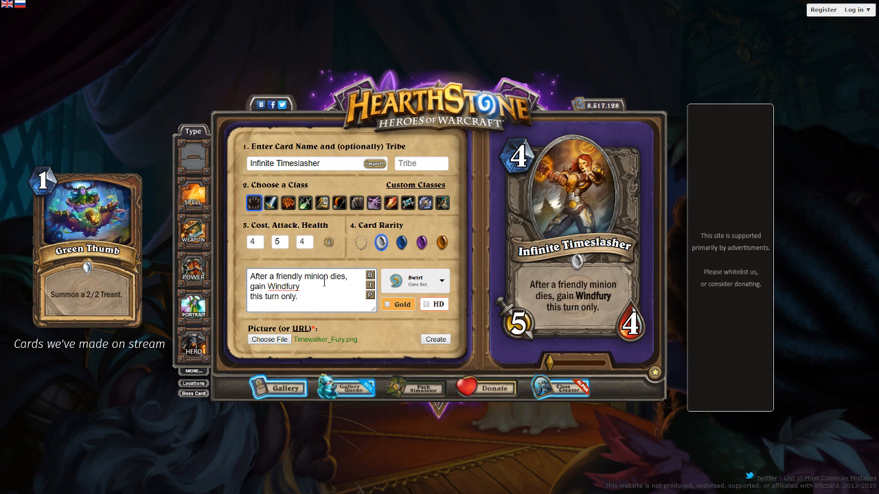
# Replace the whole card text with "Can't attack heroes." and start a second line
pyautogui.hotkey('ctrl', 'a')
pyautogui.write('Can')
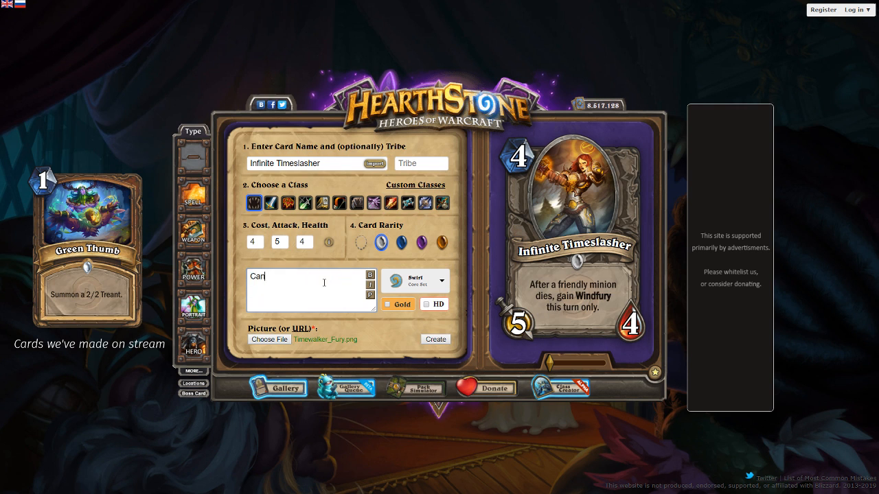
pyautogui.write("'t attack heroes.")
pyautogui.press('Return')
# Enter "Whenever you cast a spell, this can attack again." as the second line of the card text and preview it
pyautogui.write('After yo')
pyautogui.write('u get a')
pyautogui.press('BackSpace')
pyautogui.press('BackSpace')
pyautogui.press('BackSpace')
pyautogui.press('BackSpace')
pyautogui.press('BackSpace')
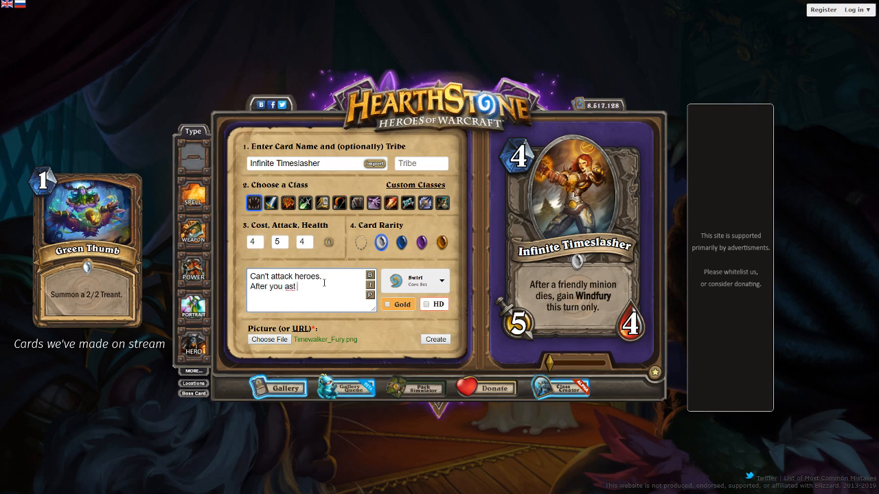
pyautogui.press('BackSpace')
pyautogui.press('BackSpace')
pyautogui.press('BackSpace')
pyautogui.press('BackSpace')
pyautogui.press('BackSpace')
pyautogui.press('BackSpace')
pyautogui.press('BackSpace')
pyautogui.press('BackSpace')
pyautogui.press('BackSpace')
pyautogui.press('BackSpace')
pyautogui.write('Whenever ')
pyautogui.write('you cast a spell')
pyautogui.write(', this can attack a')
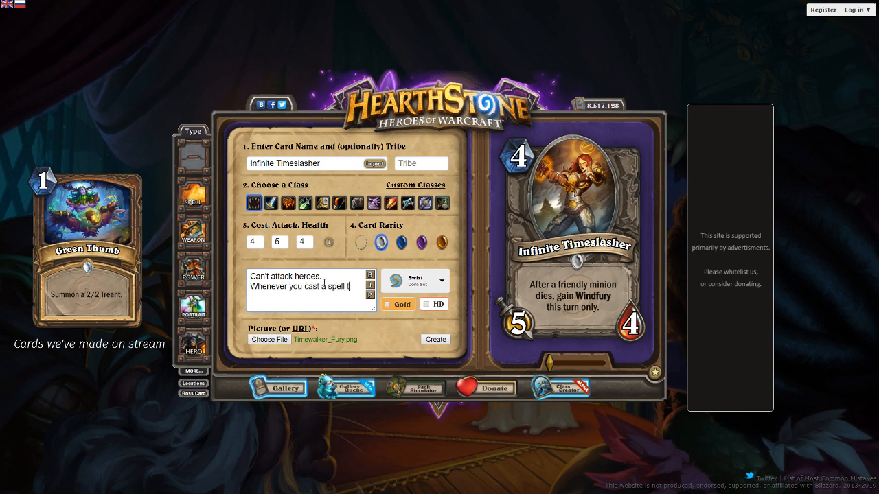
pyautogui.write('gain.')
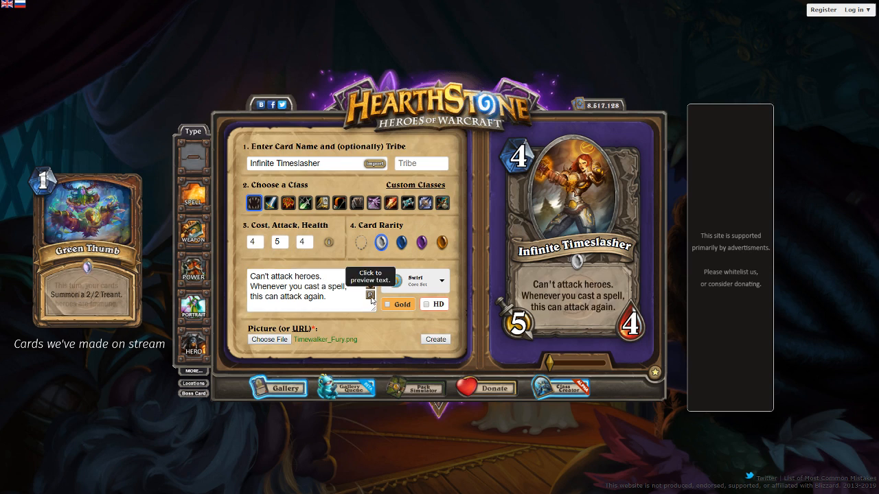
# Set the card's rarity to epic, cost to 5, attack to 3 and health to 7, and preview the card
pyautogui.click(403, 245)
pyautogui.click(417, 243)
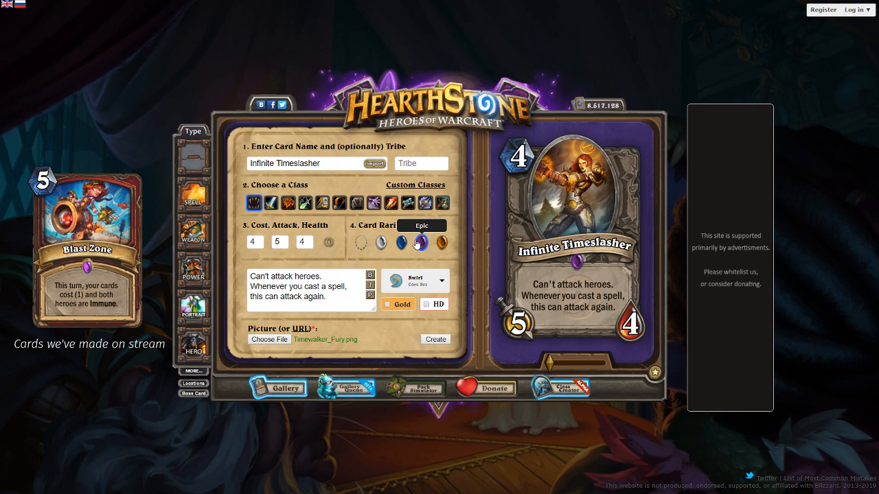
pyautogui.doubleClick(260, 241)
pyautogui.write('5')
pyautogui.doubleClick(285, 242)
pyautogui.write('3')
pyautogui.click(311, 242)
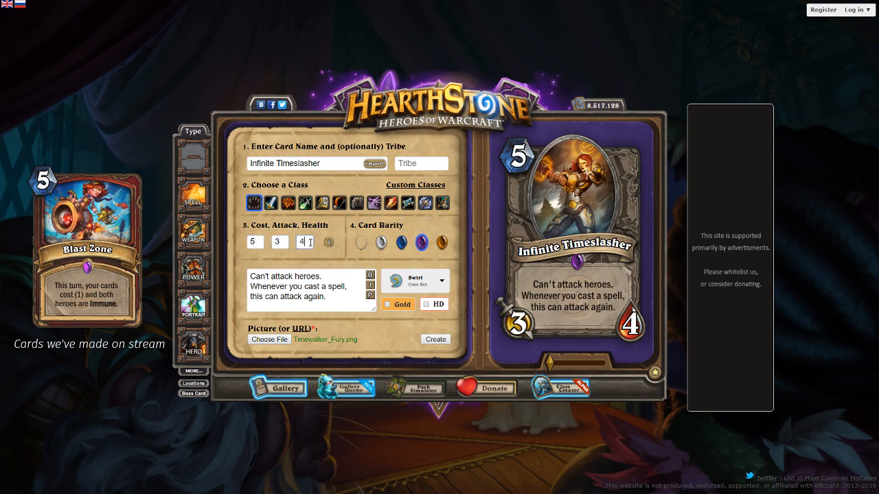
pyautogui.write('6')
pyautogui.moveTo(312, 243); pyautogui.dragTo(298, 245)
pyautogui.write('6')
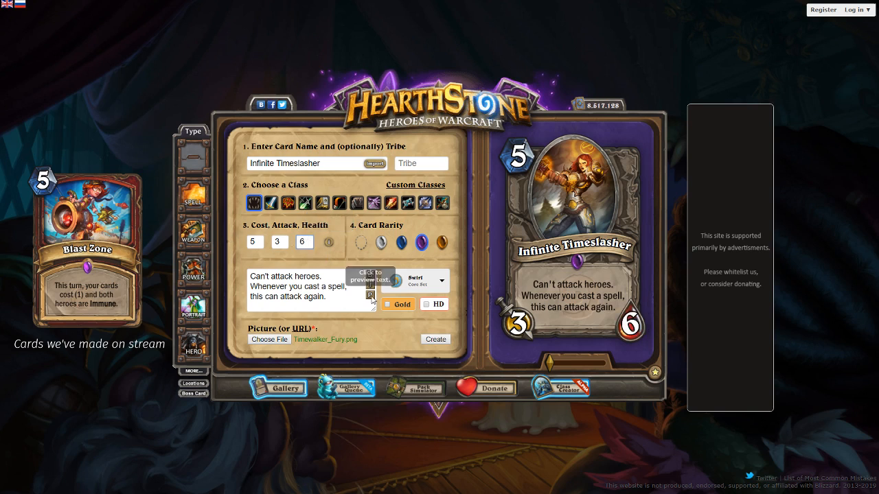
pyautogui.press('BackSpace')
pyautogui.write('7')
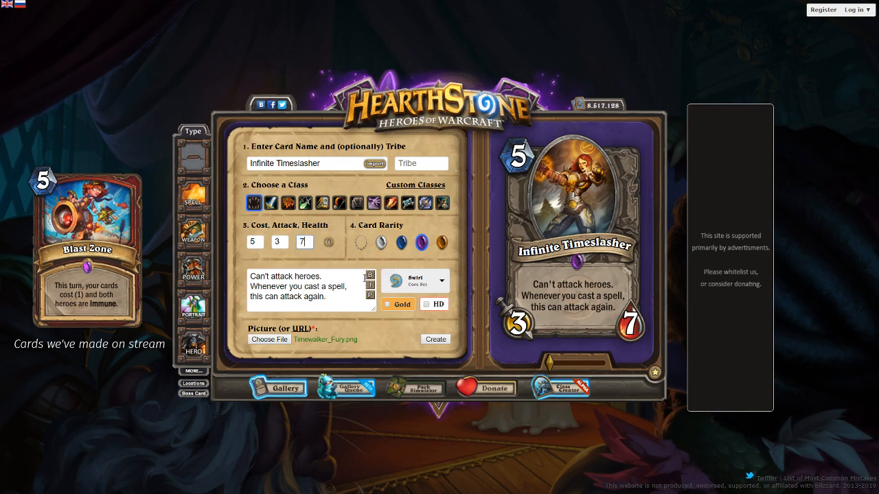
pyautogui.click(370, 295)
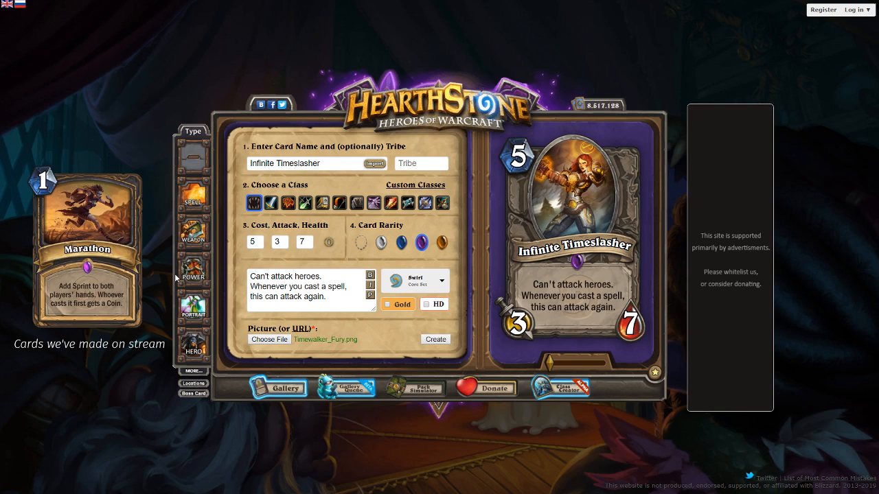
pyautogui.click(323, 277)
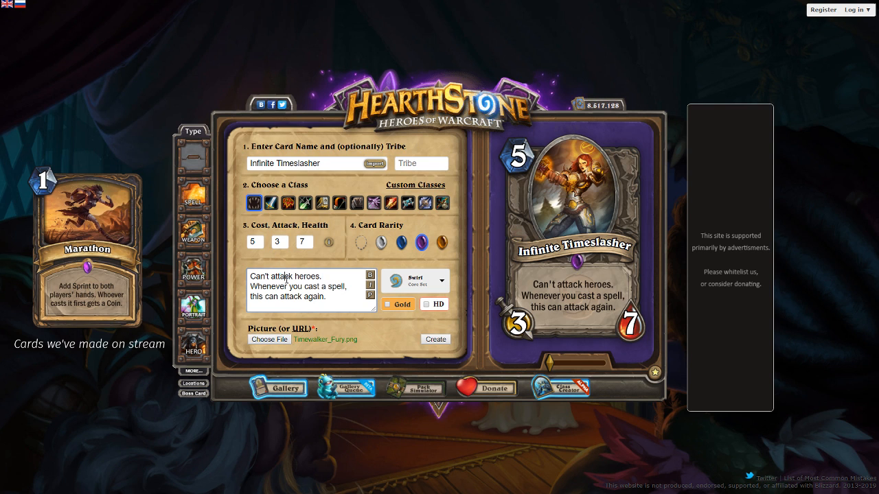
# Remove the "Can't attack heroes." line from the card text and preview the card
pyautogui.moveTo(326, 273); pyautogui.dragTo(230, 279)
pyautogui.click(330, 265)
pyautogui.press('BackSpace')
pyautogui.click(245, 282)
pyautogui.click(249, 284)
pyautogui.press('BackSpace')
pyautogui.click(371, 296)
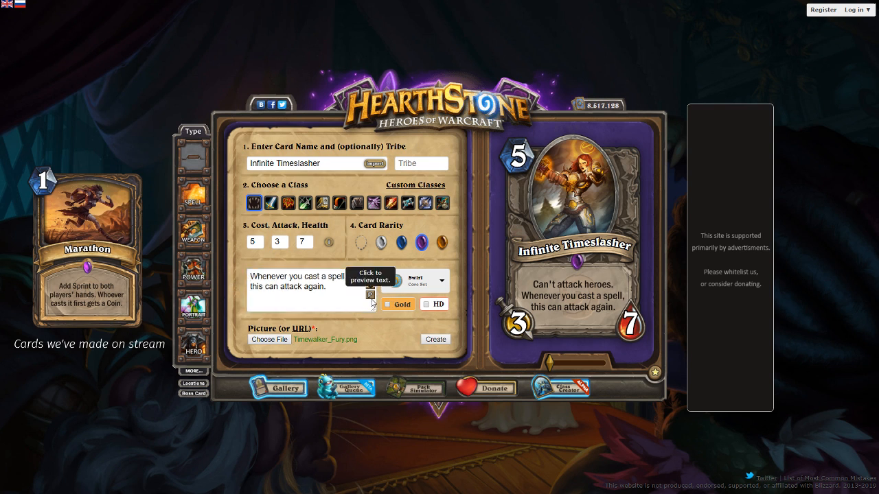
pyautogui.click(357, 293)
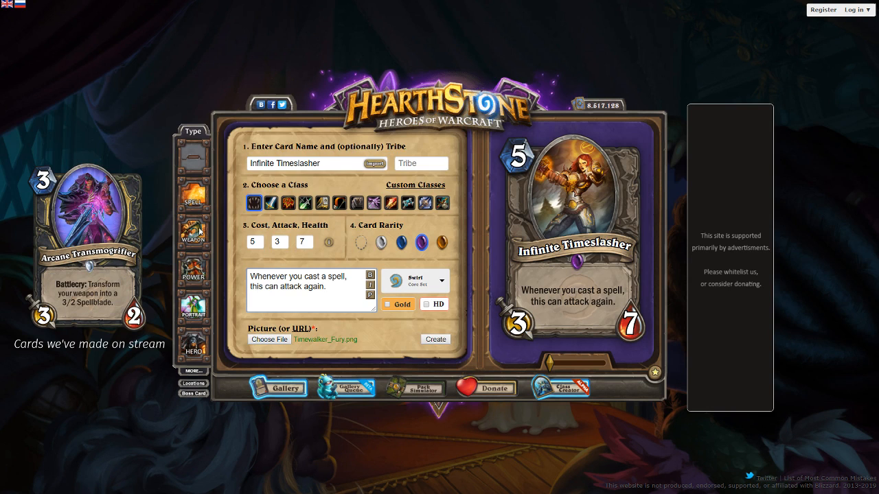
# Set the card's cost to 4, attack to 5 and health to 4
pyautogui.doubleClick(265, 241)
pyautogui.write('4')
pyautogui.press('Tab')
pyautogui.write('5')
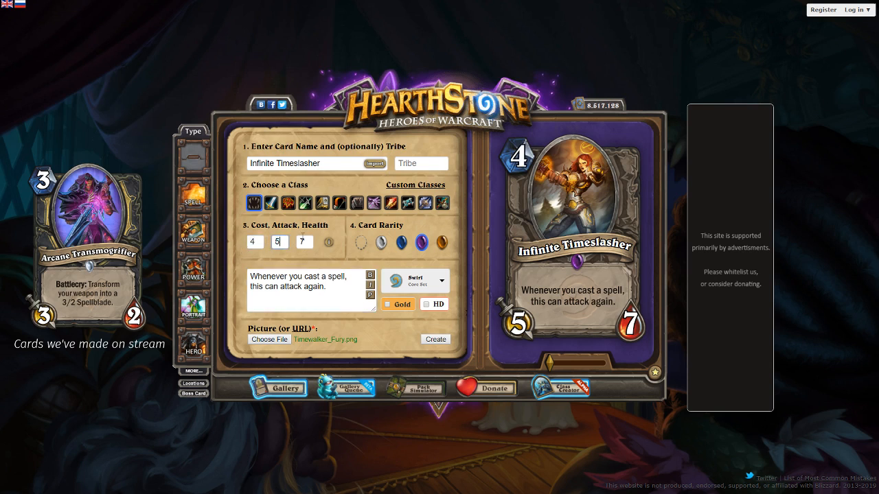
pyautogui.press('Tab')
pyautogui.write('4')
pyautogui.press('Tab')
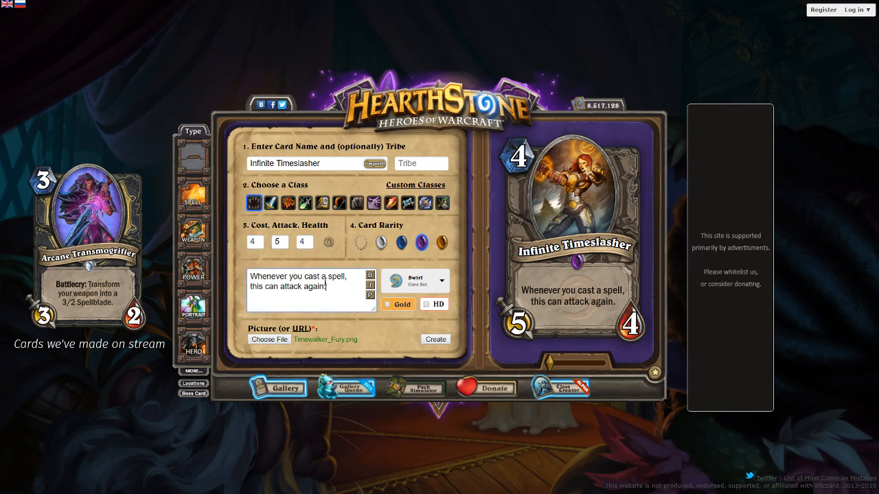
# Replace the whole card text with "After you play a card that costs (5) or more, this can attack a gain." and preview it
pyautogui.hotkey('ctrl', 'a')
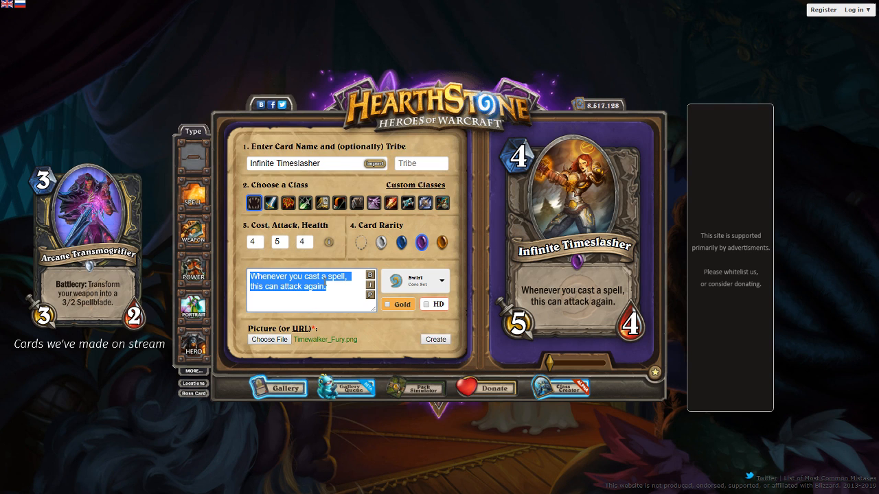
pyautogui.write('After')
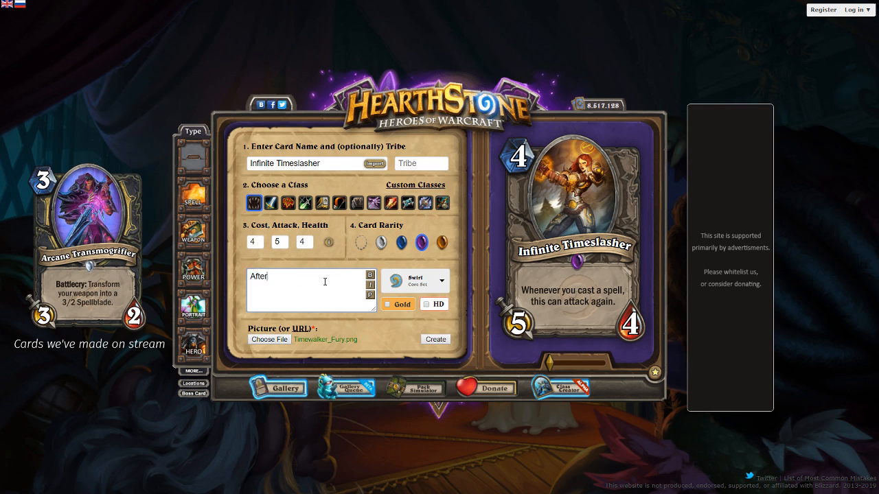
pyautogui.write(' you play a card that costs (5) or more')
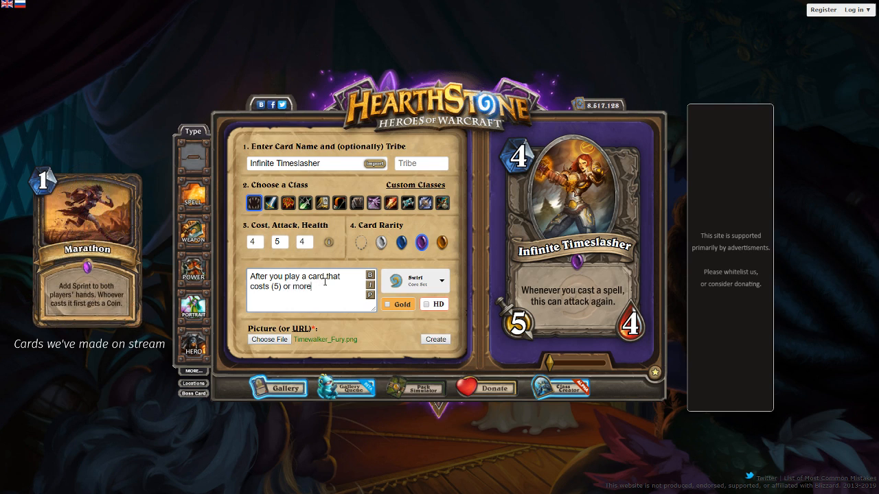
pyautogui.write(', this can attack a gain.')
pyautogui.click(370, 296)
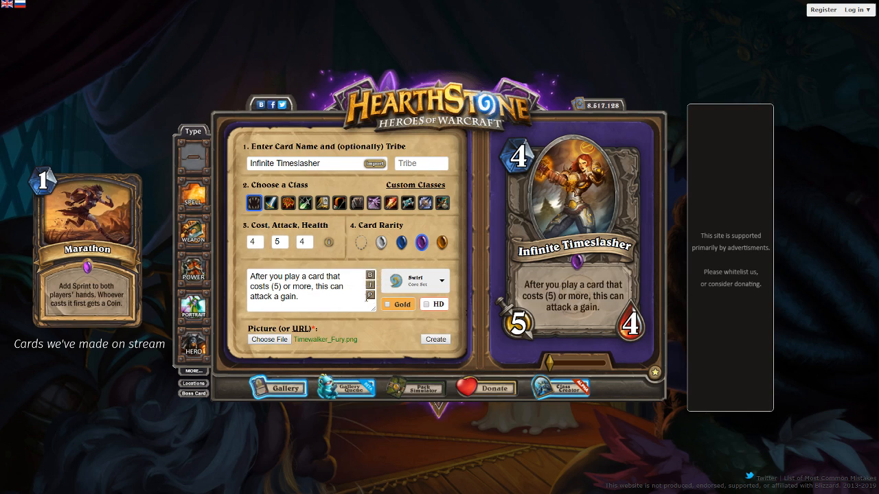
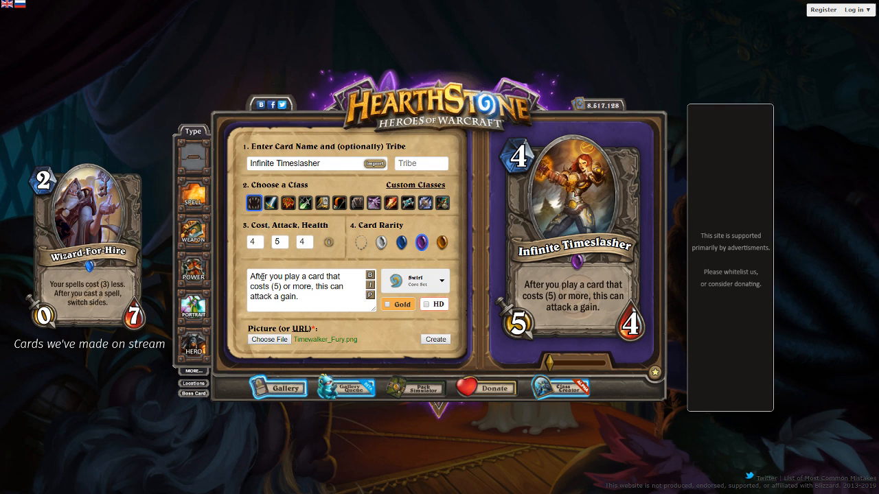
# Replace the card text with the draft "Every third card you play" and clear it
pyautogui.tripleClick(262, 276)
pyautogui.write('Every third ')
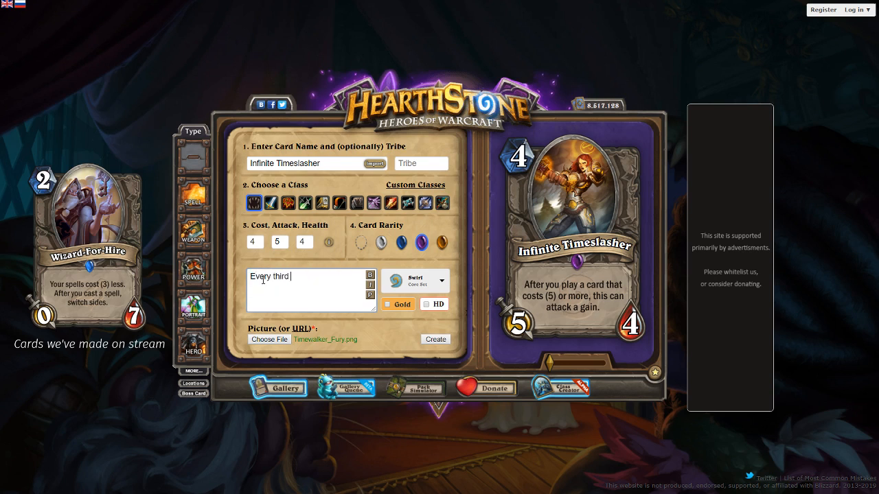
pyautogui.write('card you play')
pyautogui.tripleClick(263, 280)
pyautogui.press('BackSpace')
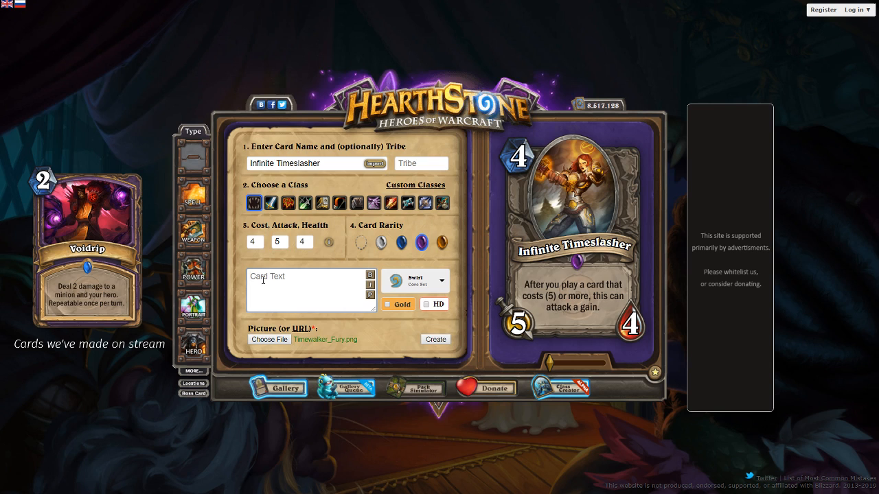
# Try the card text "After this minion attacks, draw a card." and clear it
pyautogui.write('After this minion attacks')
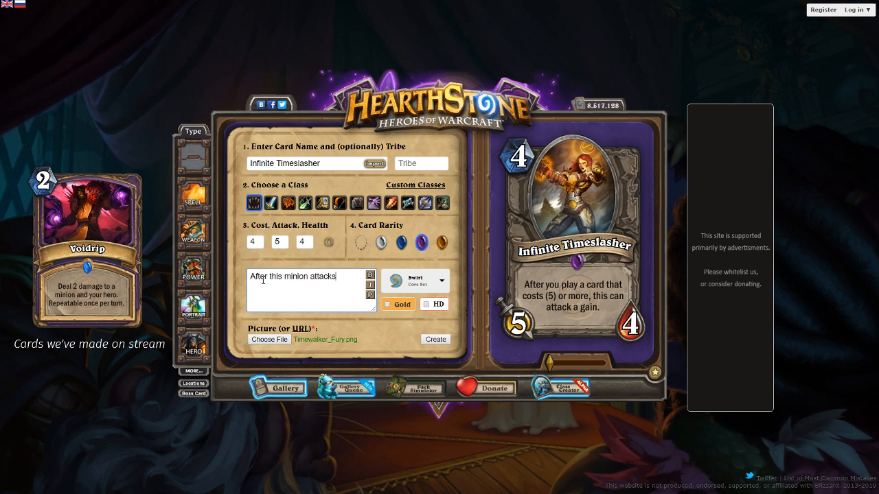
pyautogui.write(', draw a car. ')
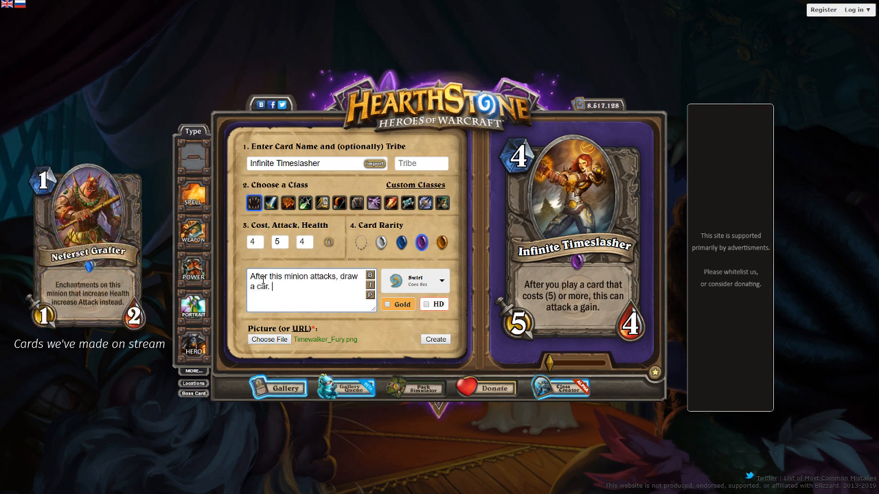
pyautogui.press('BackSpace')
pyautogui.press('BackSpace')
pyautogui.write('d.')
pyautogui.hotkey('ctrl', 'a')
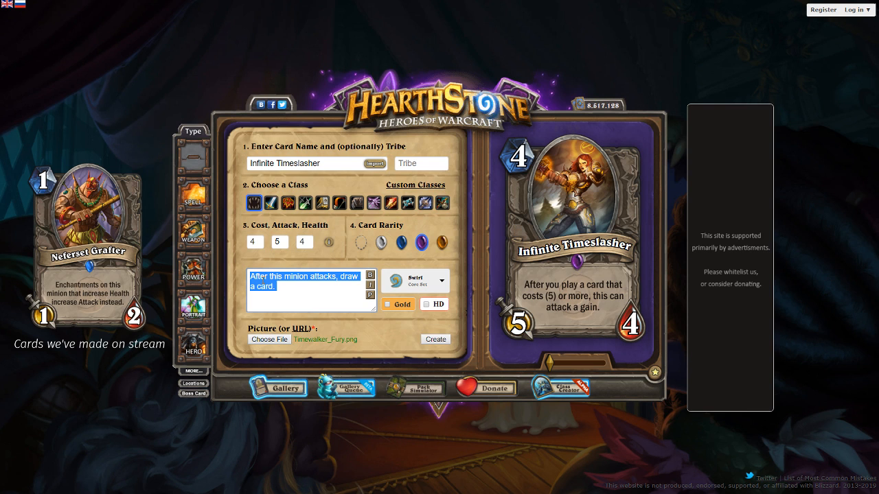
pyautogui.press('BackSpace')
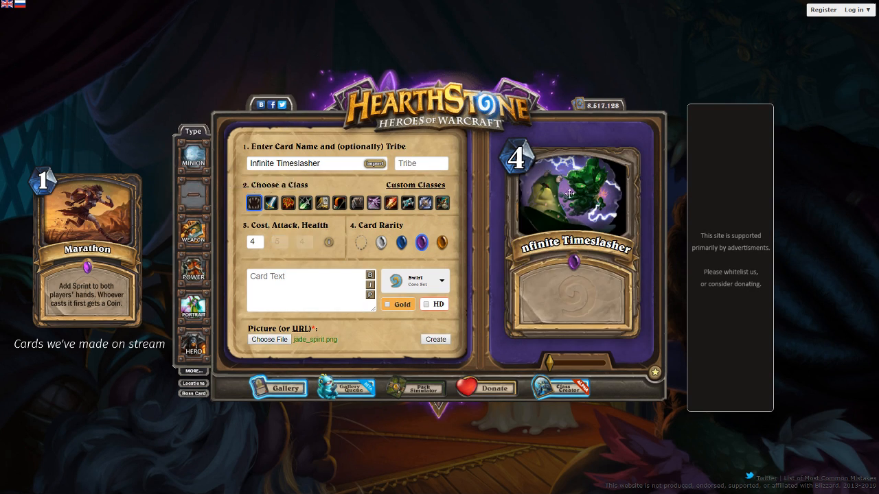
# Change the card type to spell, and reposition and slightly enlarge the jade_spirit.png artwork in its frame
pyautogui.moveTo(570, 194); pyautogui.dragTo(590, 196)
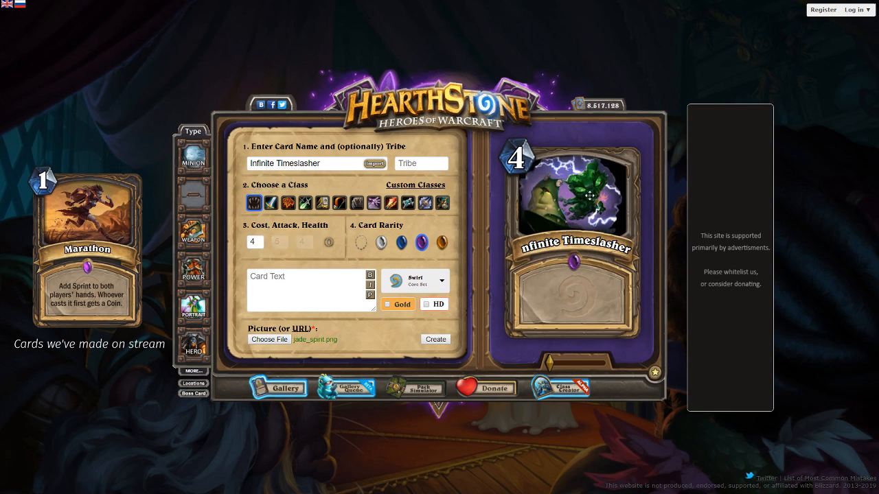
pyautogui.moveTo(551, 362); pyautogui.dragTo(558, 362)
pyautogui.moveTo(566, 251); pyautogui.dragTo(581, 222)
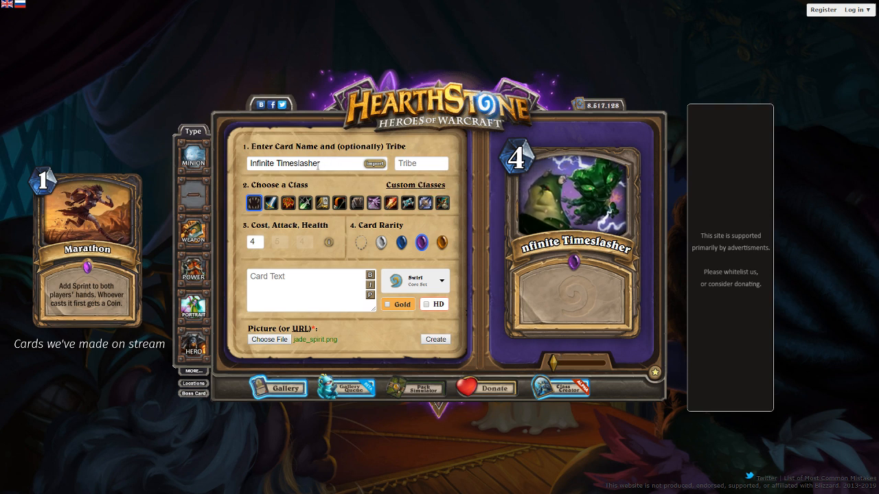
# Rename the card "Swamp Things"
pyautogui.moveTo(322, 164); pyautogui.dragTo(218, 166)
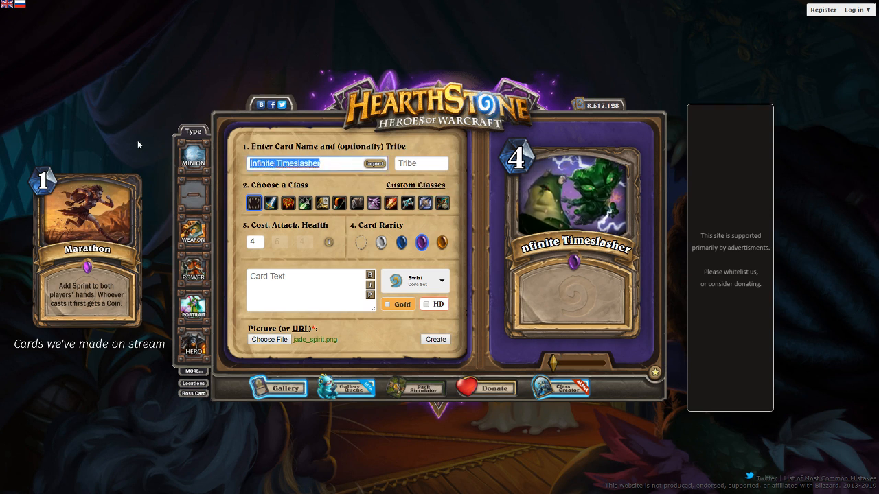
pyautogui.write("Swamp's")
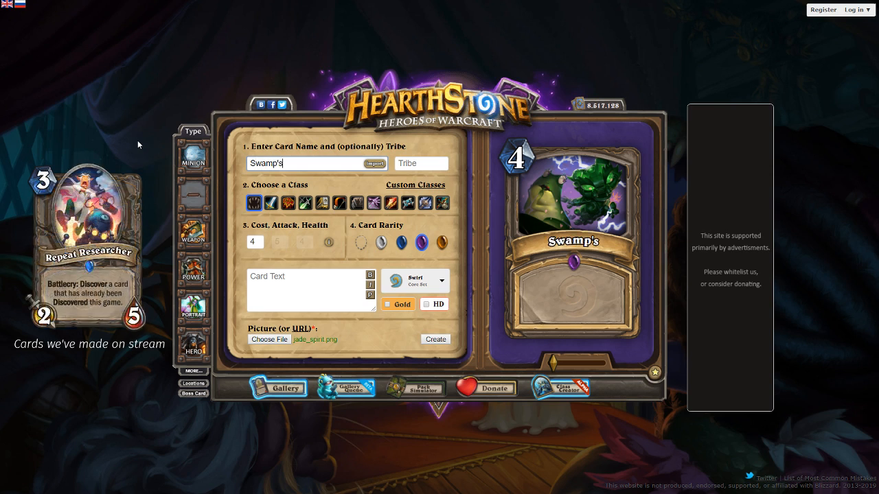
pyautogui.press('BackSpace')
pyautogui.press('BackSpace')
pyautogui.press('BackSpace')
pyautogui.press('BackSpace')
pyautogui.press('BackSpace')
pyautogui.press('BackSpace')
pyautogui.press('BackSpace')
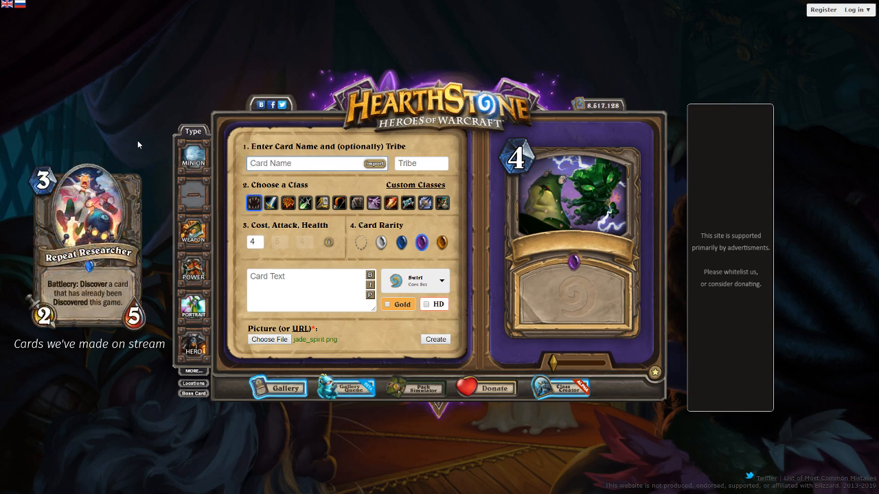
pyautogui.write('Swamp')
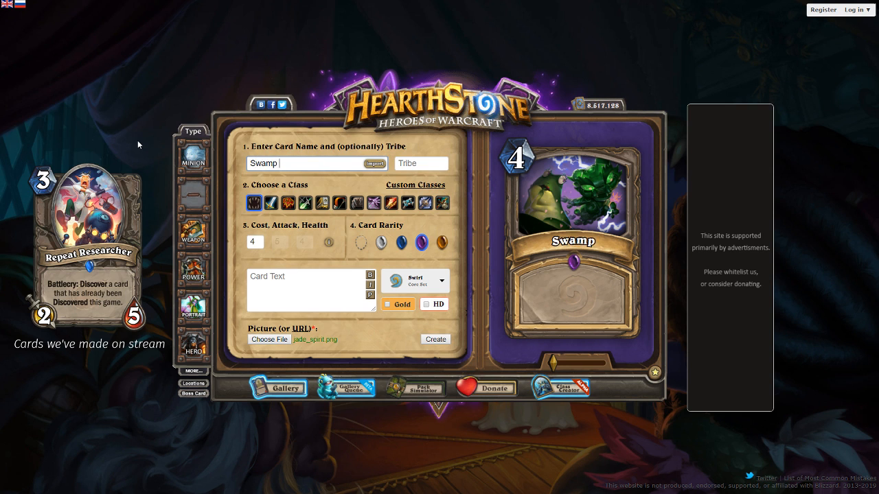
pyautogui.write(' Things')
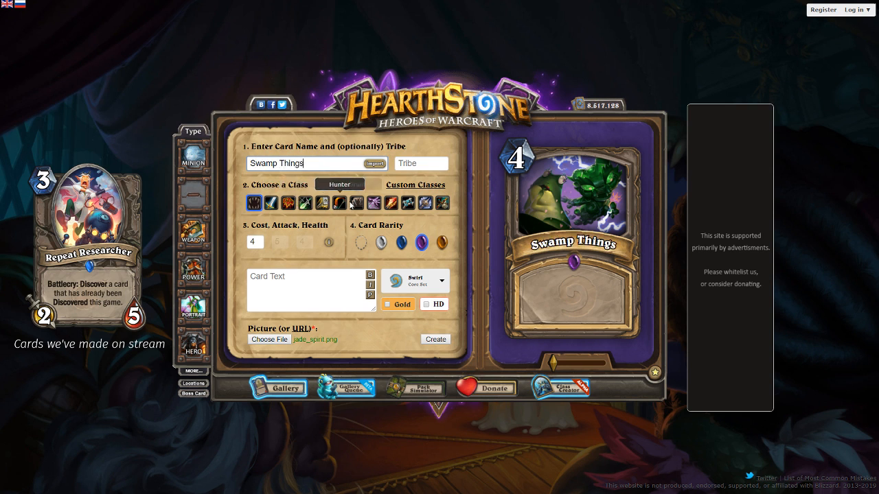
# Set the card's class to Shaman, its cost to 3 and its rarity to common
pyautogui.click(425, 202)
pyautogui.click(287, 204)
pyautogui.doubleClick(254, 242)
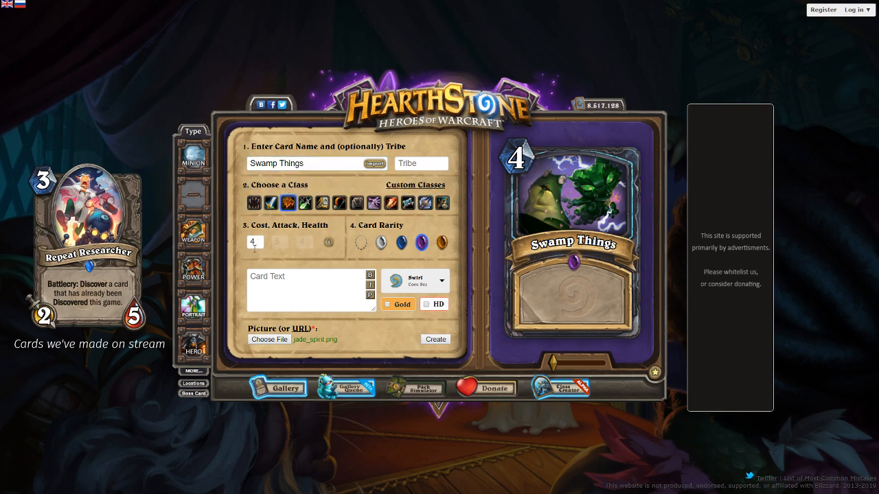
pyautogui.write('3')
pyautogui.click(382, 242)
# Enter the card text "Summon a 3/3 Bogwalker. Also add one to your hand." and preview it
pyautogui.click(310, 274)
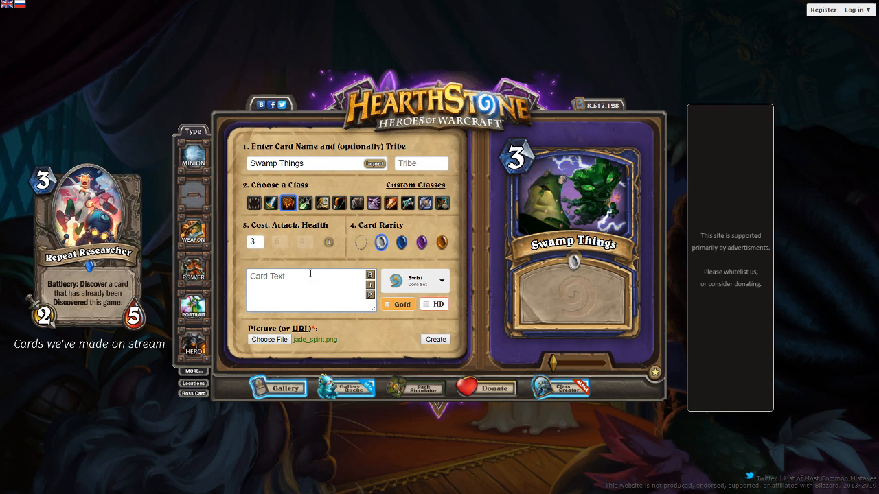
pyautogui.write('Summon a 3/3')
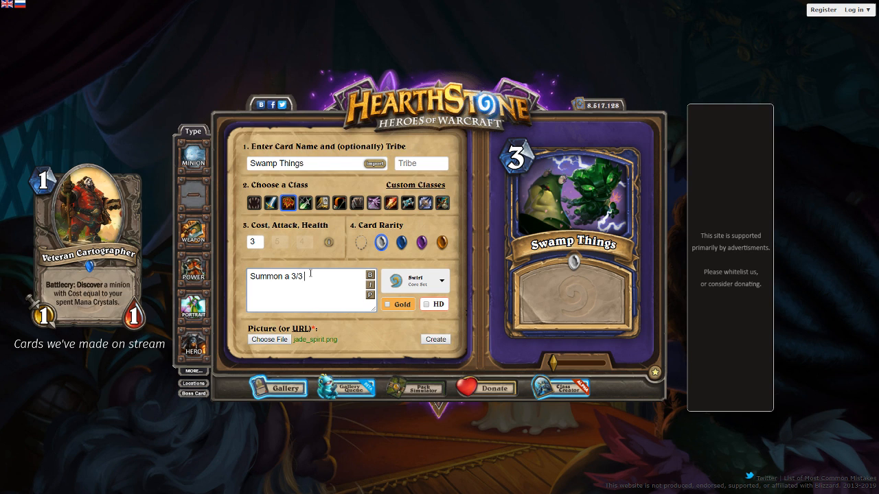
pyautogui.write('Bogwalker.')
pyautogui.write('Also add one to your hand.')
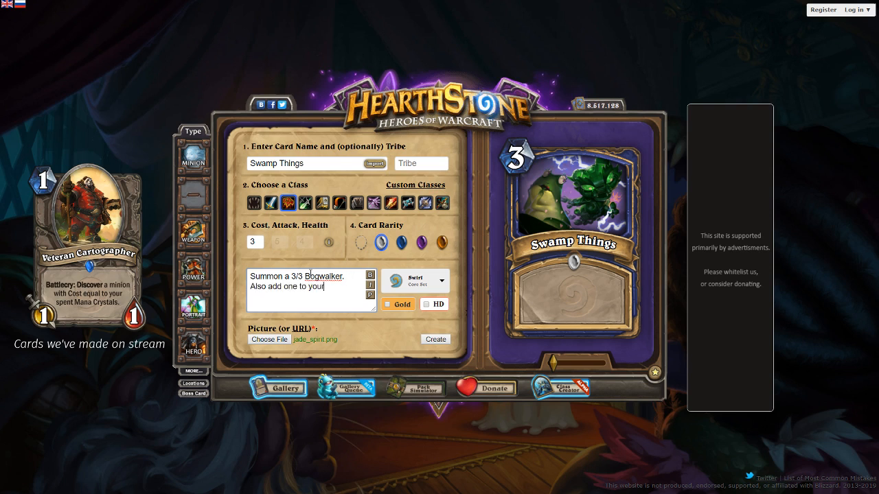
pyautogui.click(369, 296)
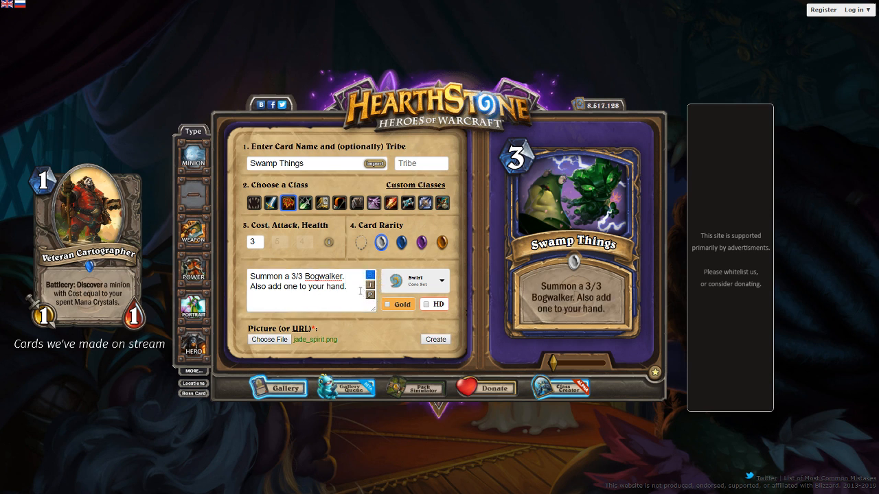
# Replace the second sentence of the card text with "Add one to your hand." and preview it
pyautogui.moveTo(355, 287); pyautogui.dragTo(249, 286)
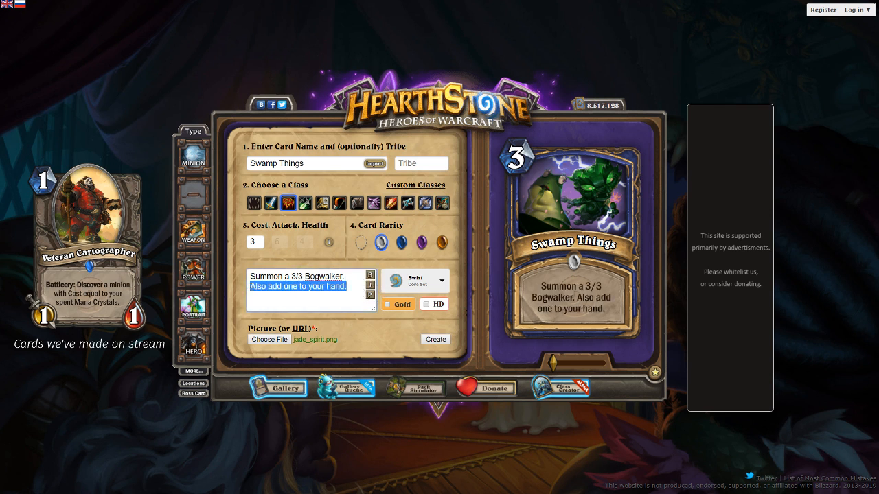
pyautogui.write('Add one to your hand.')
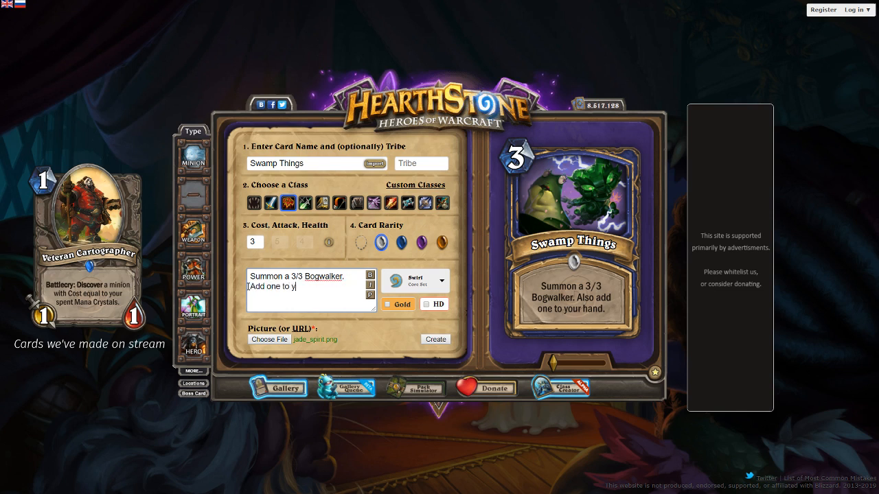
pyautogui.click(371, 296)
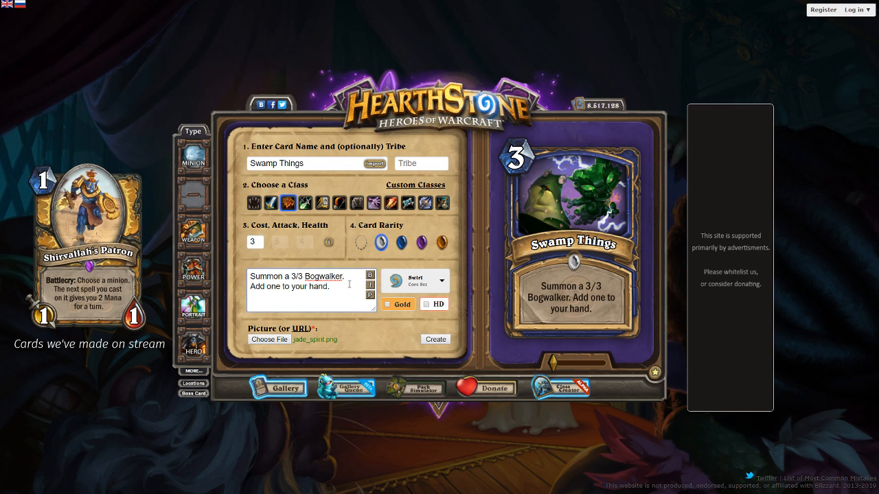
# Try shrinking the card text with the tag {{FONTSIZE=-3}}, and with the value -5, previewing each
pyautogui.write('{{FONTSIZE=-3}}')
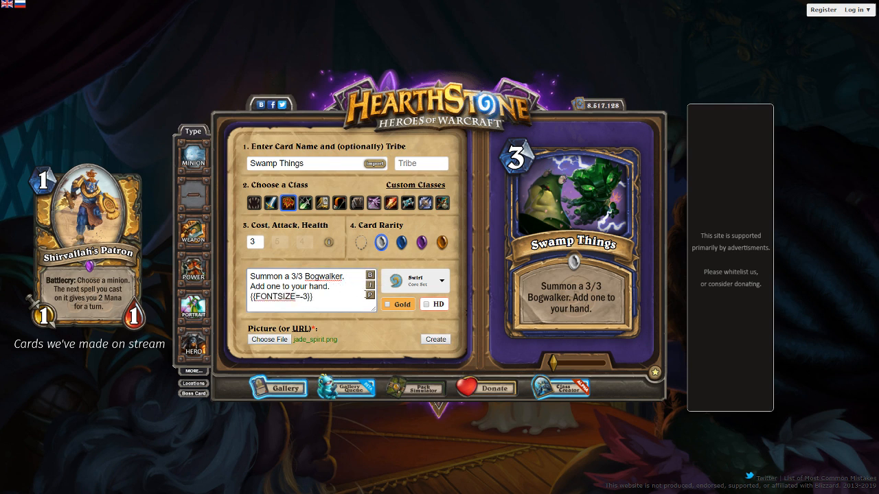
pyautogui.click(370, 296)
pyautogui.click(305, 298)
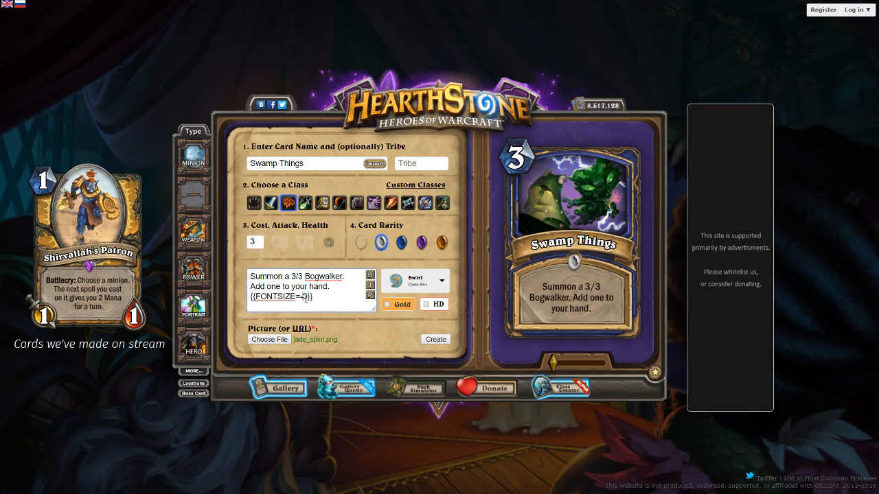
pyautogui.press('BackSpace')
pyautogui.write('5')
pyautogui.click(371, 296)
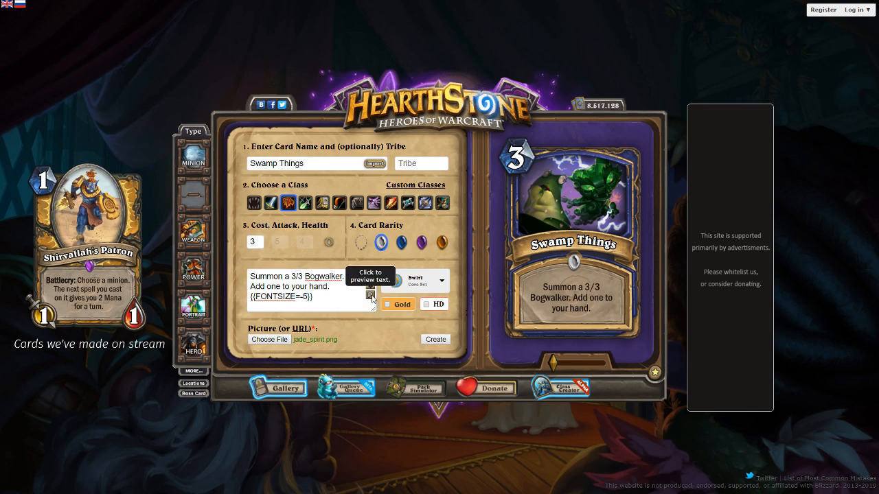
# Try the FONTSIZE tag at -6, -7 and -8, previewing the card text each time
pyautogui.click(307, 298)
pyautogui.press('BackSpace')
pyautogui.write('6')
pyautogui.click(370, 296)
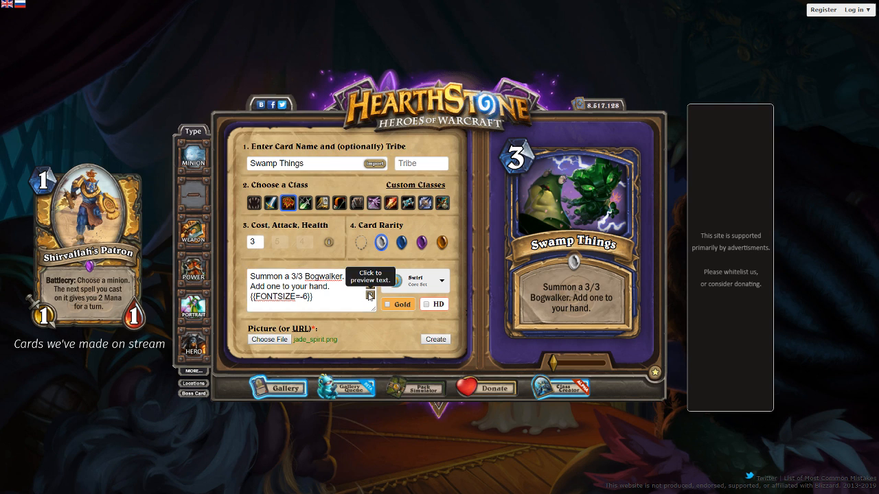
pyautogui.click(303, 296)
pyautogui.press('BackSpace')
pyautogui.write('7')
pyautogui.click(370, 295)
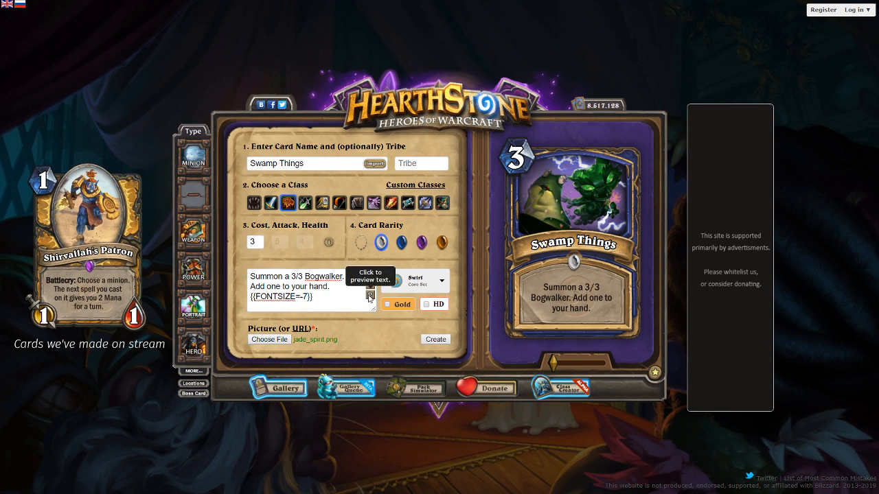
pyautogui.write('8')
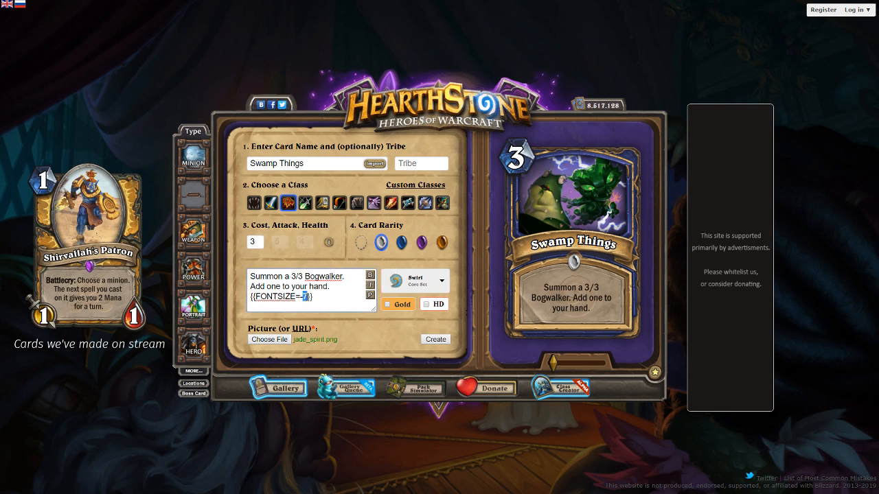
pyautogui.click(369, 297)
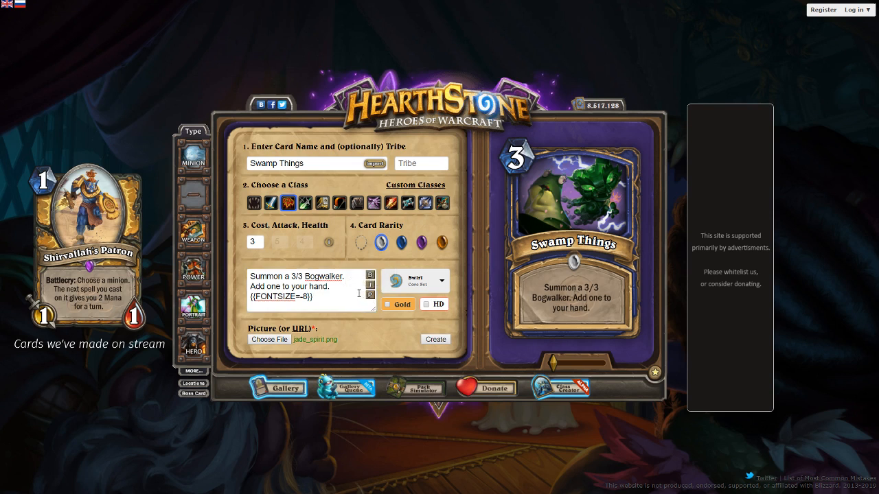
# Remove the FONTSIZE tag from the card text and preview it
pyautogui.moveTo(315, 296); pyautogui.dragTo(331, 287)
pyautogui.press('BackSpace')
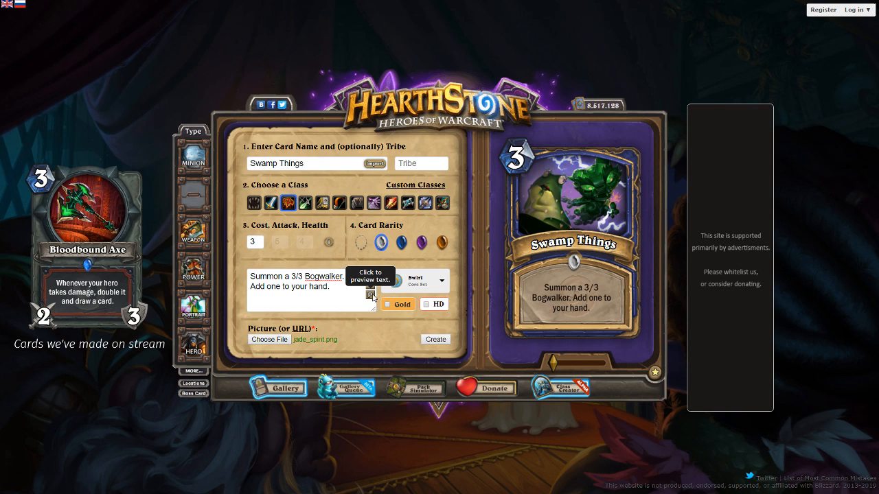
pyautogui.click(370, 295)
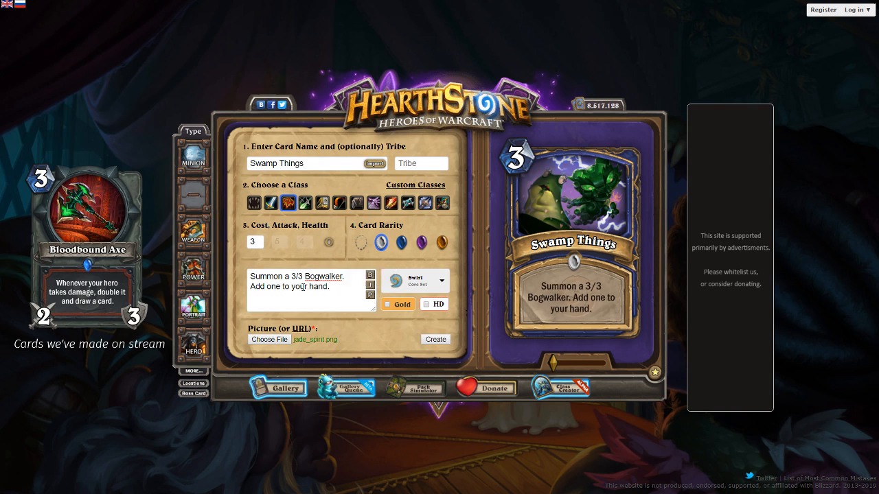
# Insert a line break after "Add one" in the card text, preview it, and nudge the artwork slightly
pyautogui.click(280, 287)
pyautogui.press('Return')
pyautogui.click(369, 295)
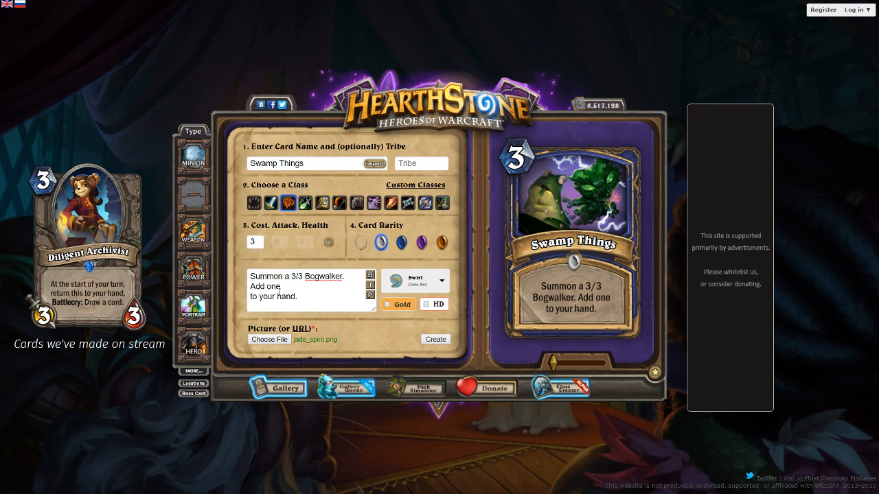
pyautogui.moveTo(563, 225); pyautogui.dragTo(563, 228)
# Try Swamp as the card name in place of Swamp Things, and clear the name
pyautogui.moveTo(305, 163); pyautogui.dragTo(198, 159)
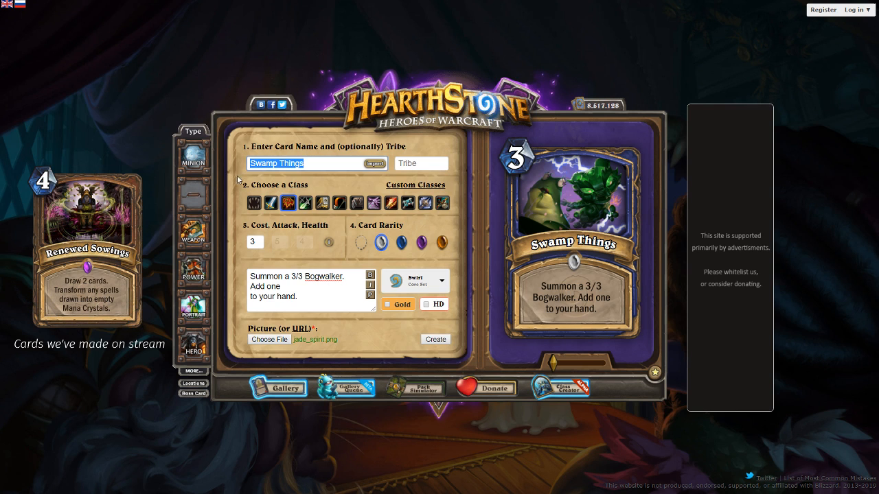
pyautogui.write('Swamp')
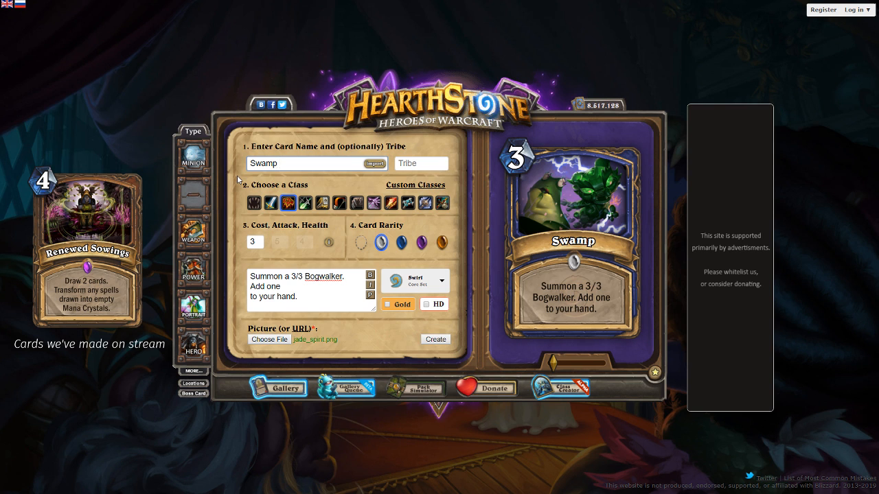
pyautogui.hotkey('ctrl', 'a')
pyautogui.press('BackSpace')
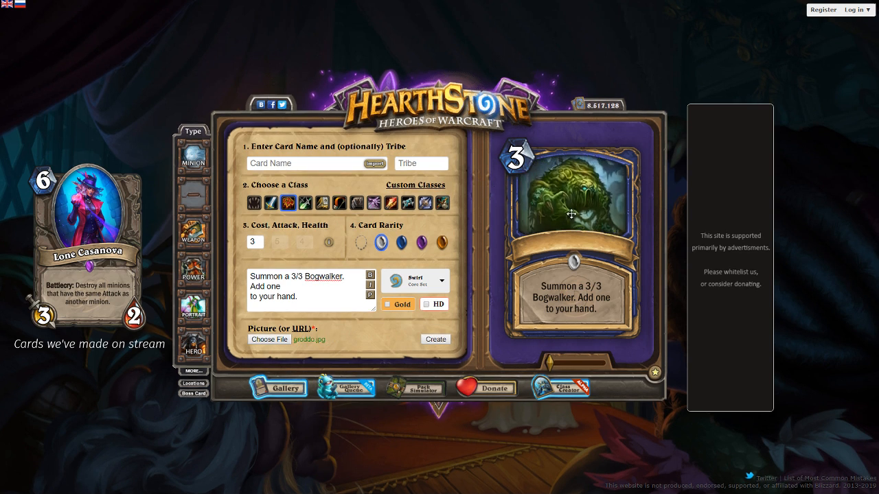
pyautogui.click(308, 164)
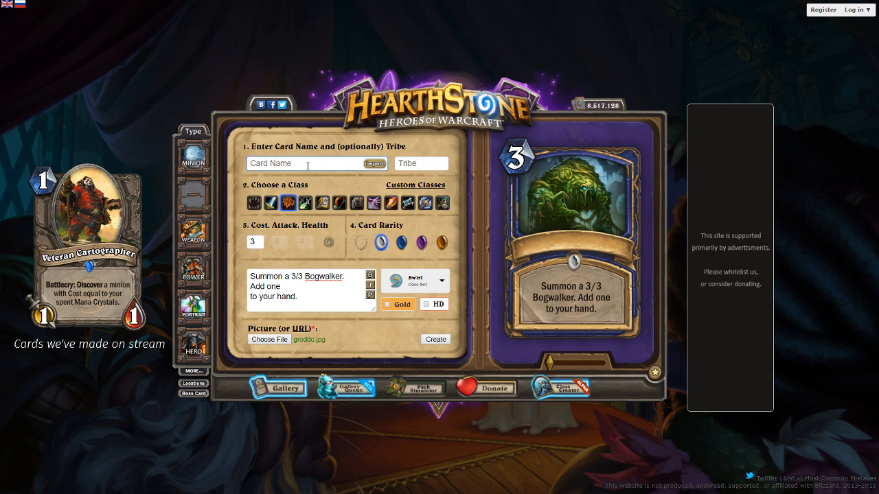
pyautogui.write('Swmap')
pyautogui.press('BackSpace')
pyautogui.press('BackSpace')
pyautogui.press('BackSpace')
pyautogui.write('amp')
pyautogui.press('BackSpace')
pyautogui.press('BackSpace')
pyautogui.press('BackSpace')
pyautogui.press('BackSpace')
pyautogui.press('BackSpace')
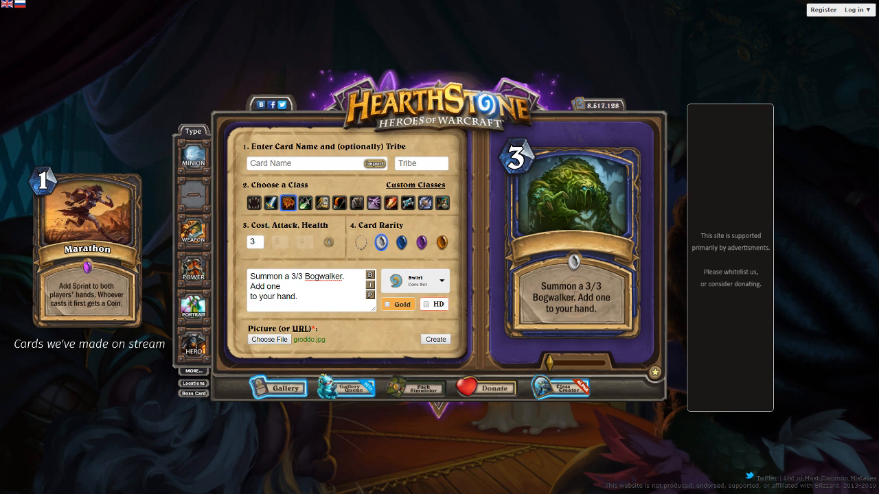
# Name the card Fen Summons
pyautogui.click(331, 165)
pyautogui.click(318, 160)
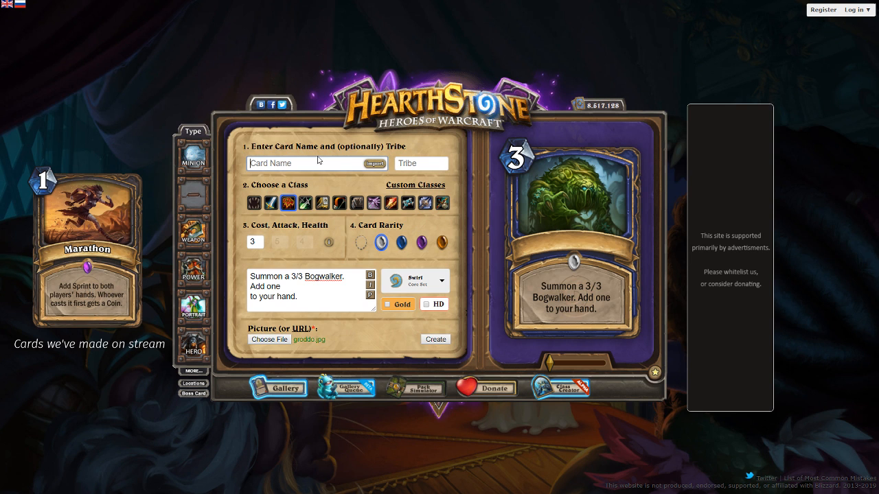
pyautogui.write('Fen')
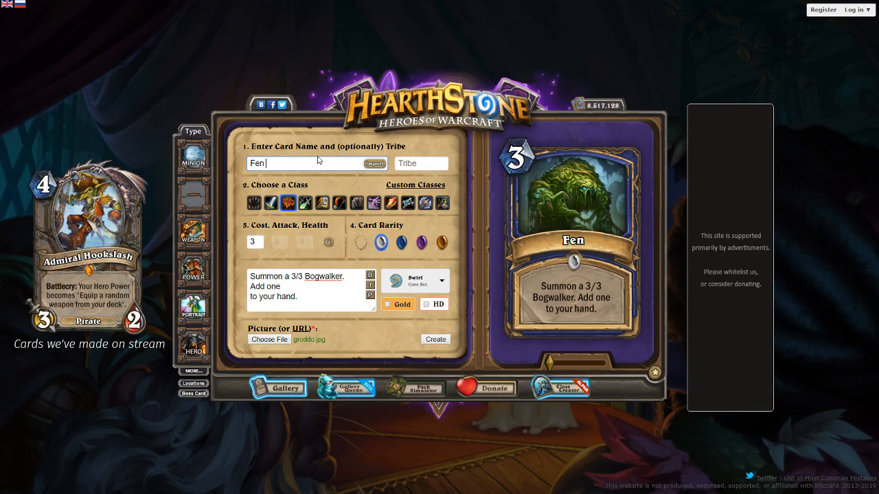
pyautogui.write('Summons')
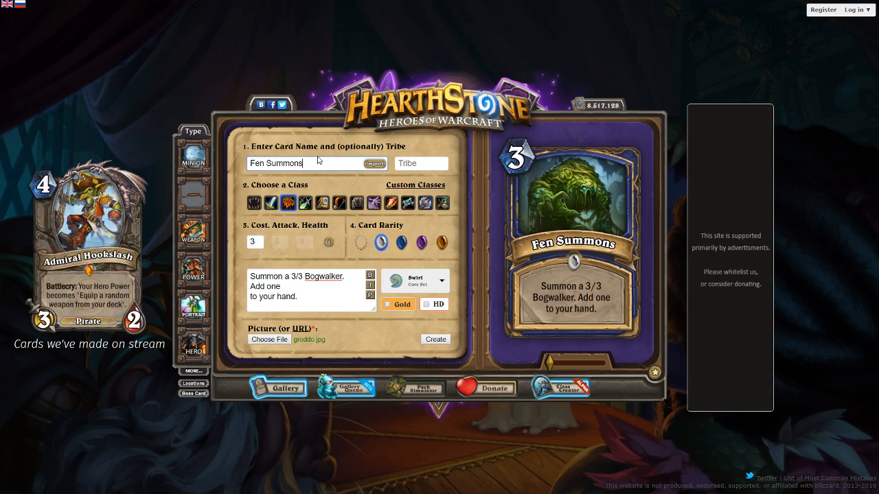
# Preview the card text and create the finished Fen Summons card, dismissing the download notice
pyautogui.click(371, 296)
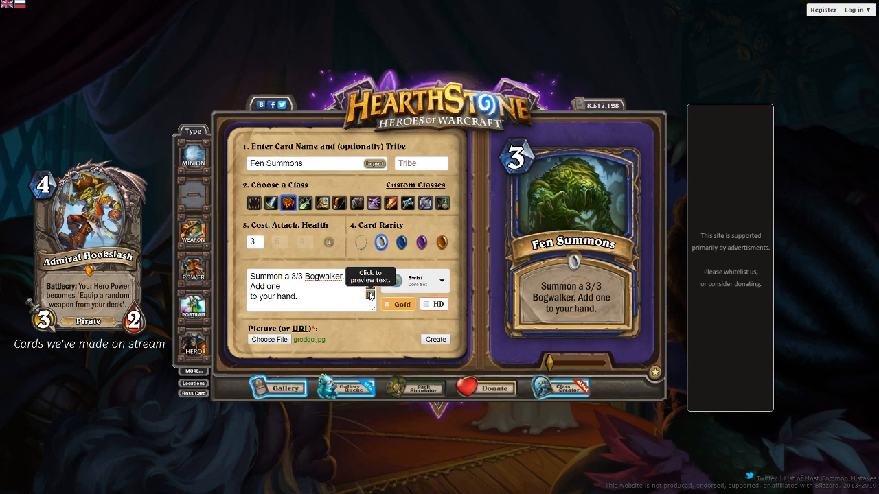
pyautogui.click(433, 336)
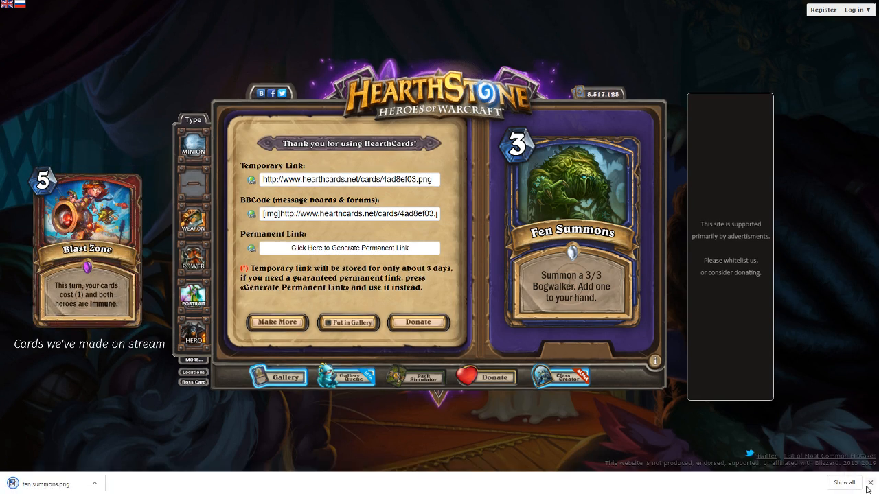
pyautogui.click(872, 482)
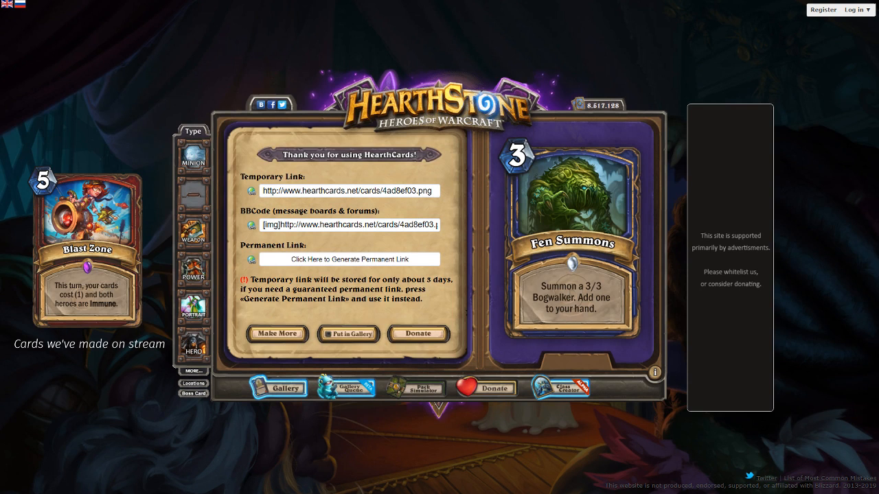